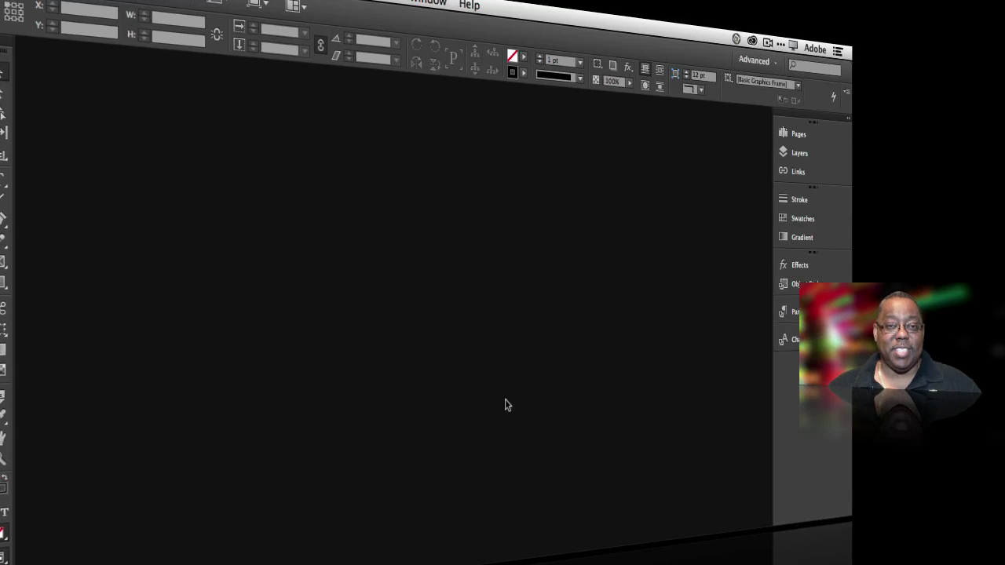
left_click(117, 9)
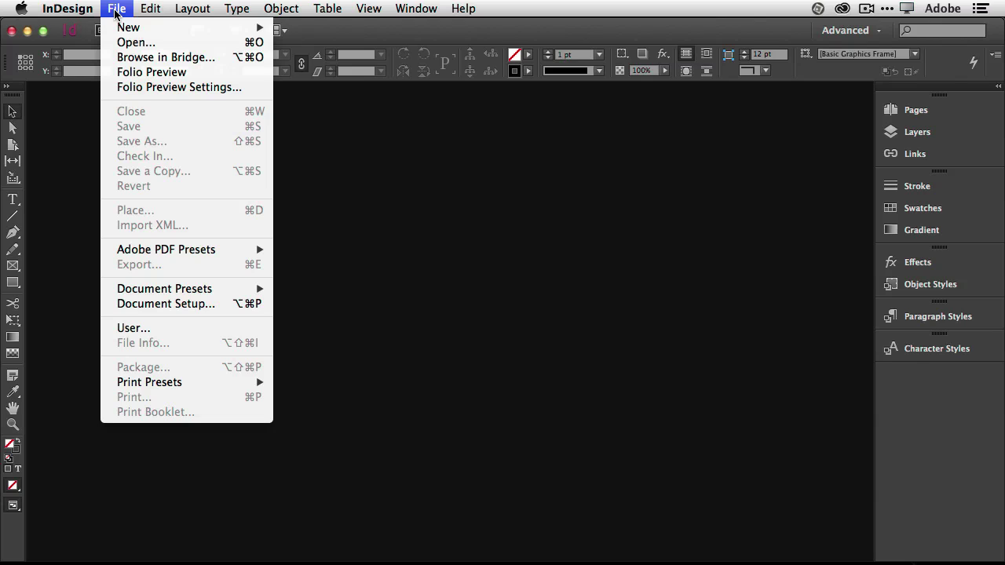
mouse_move(130, 27)
left_click(297, 36)
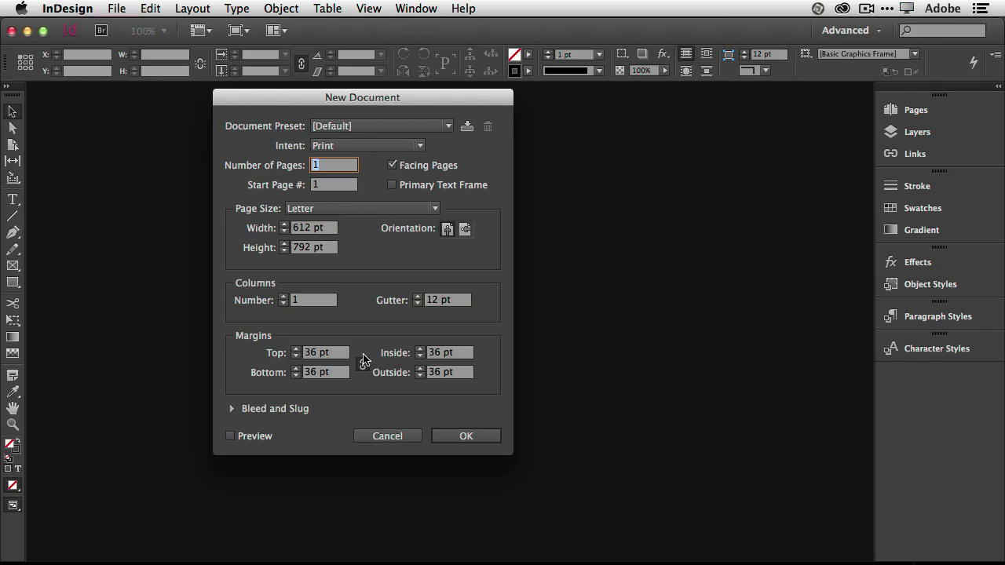
left_click(390, 438)
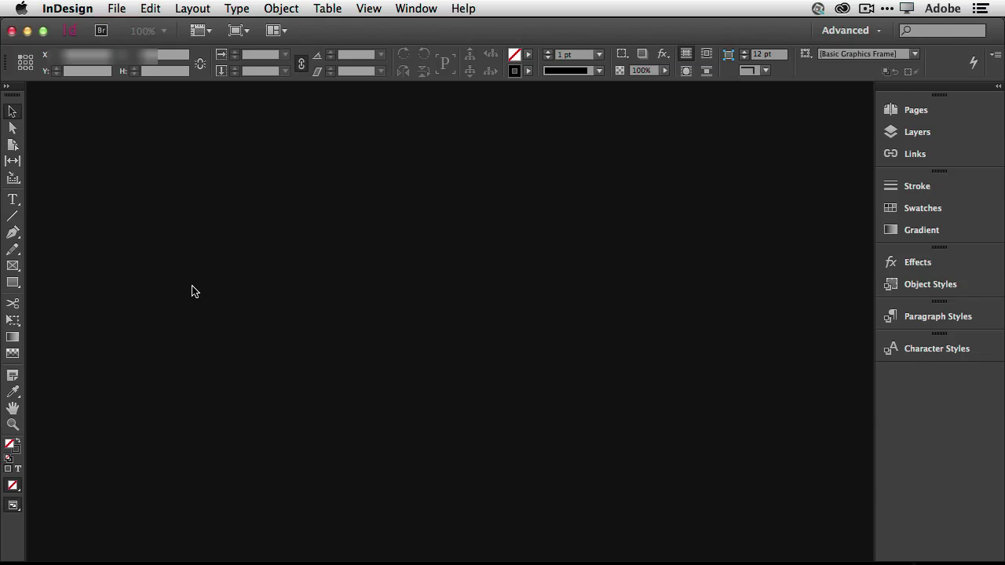
left_click(69, 9)
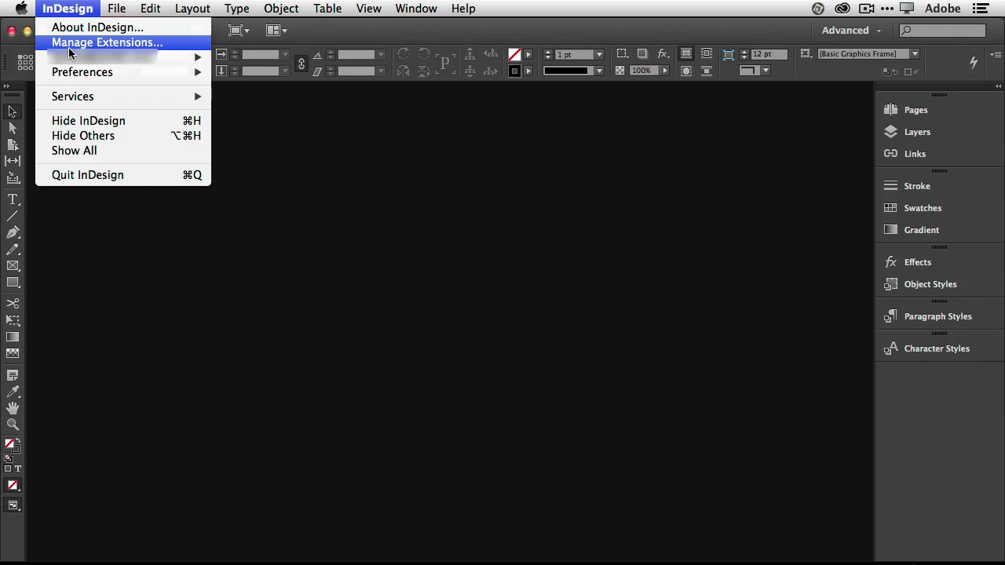
left_click(78, 7)
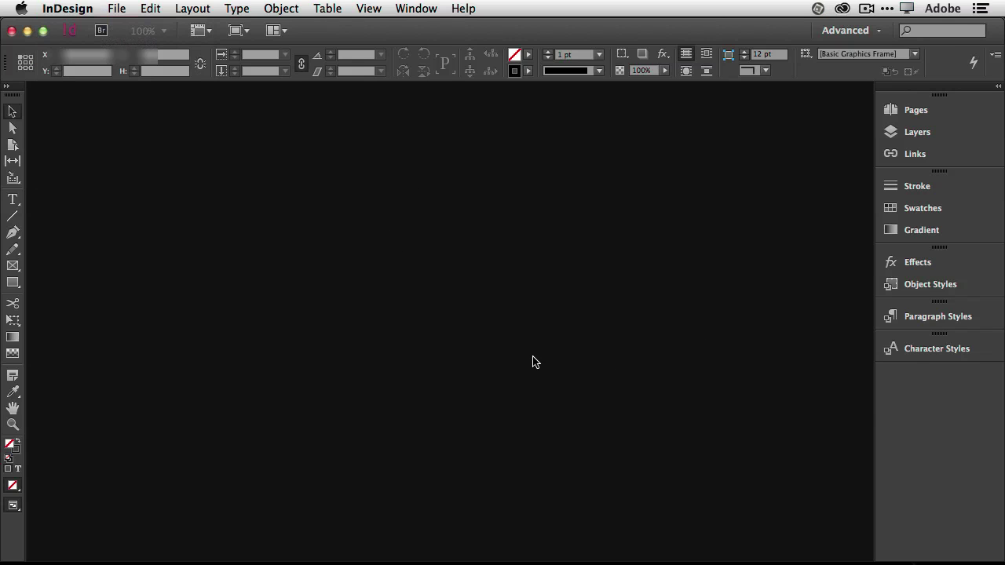
Change both the horizontal and vertical ruler units to inches in the Units & Increments preferences.
left_click(75, 7)
mouse_move(84, 76)
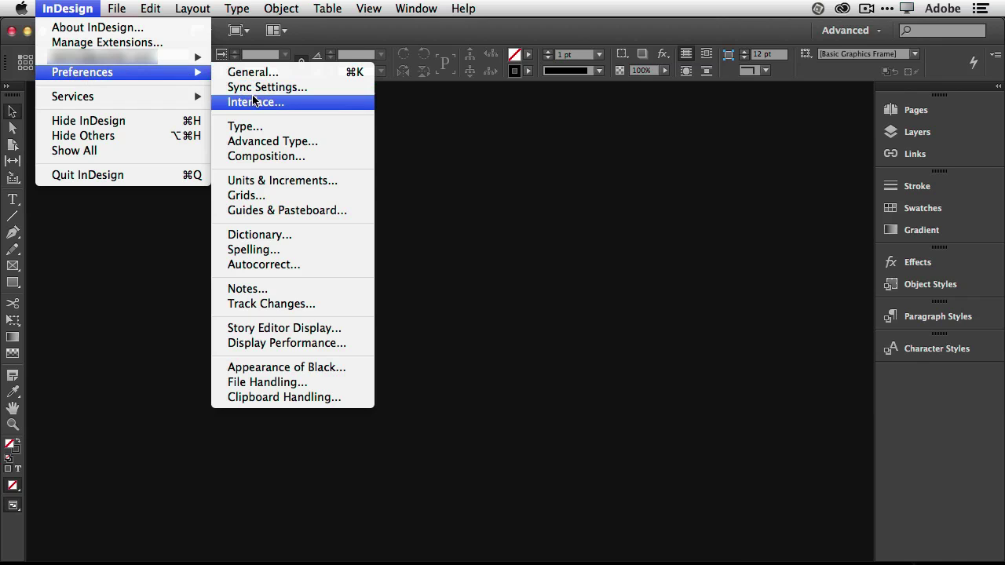
left_click(268, 182)
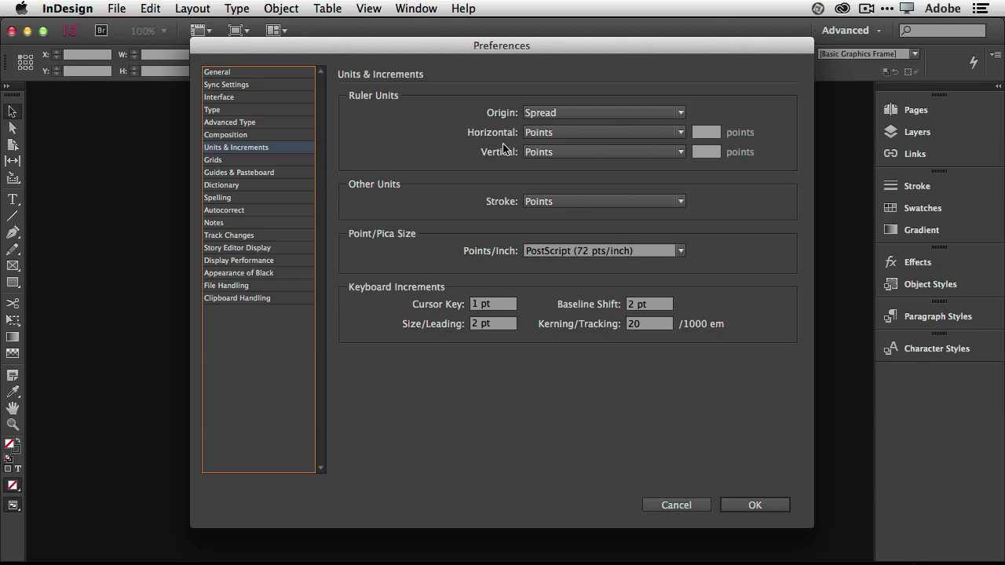
left_click(554, 133)
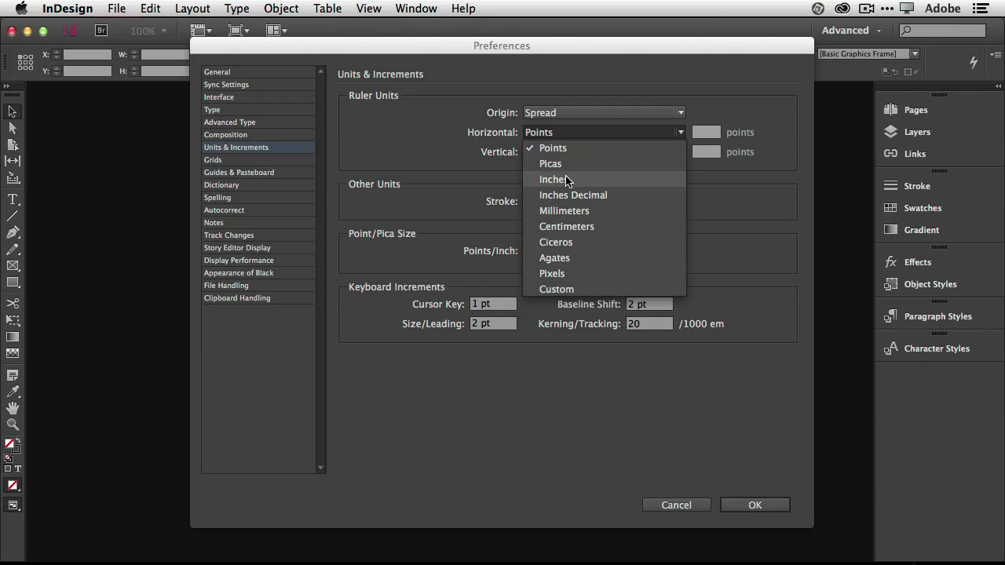
left_click(567, 180)
left_click(540, 156)
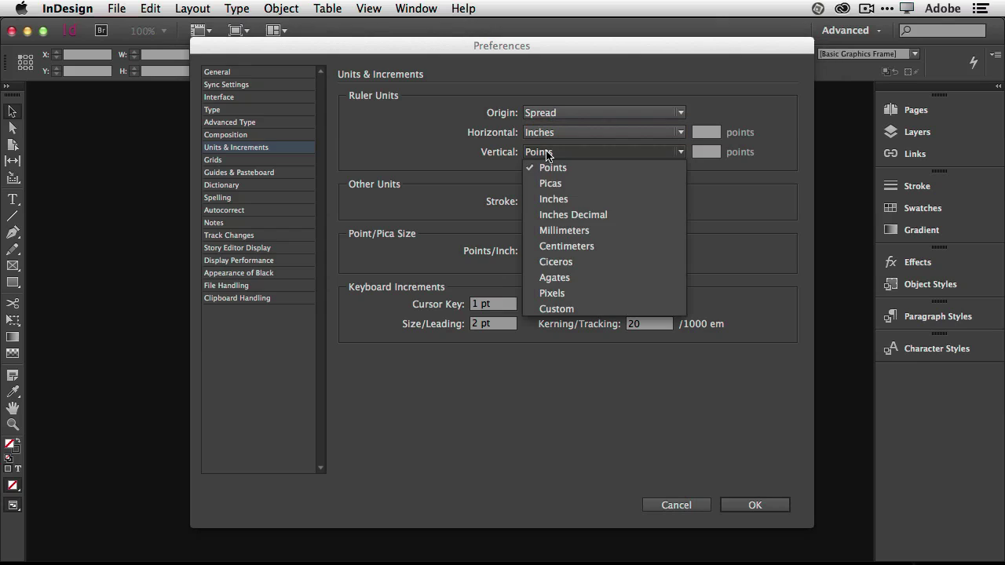
left_click(552, 201)
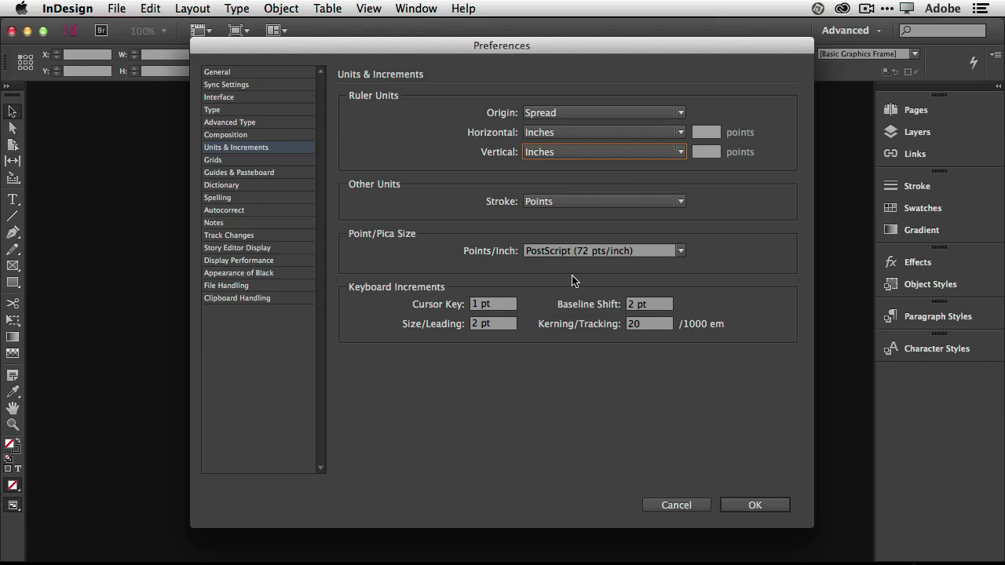
left_click(754, 506)
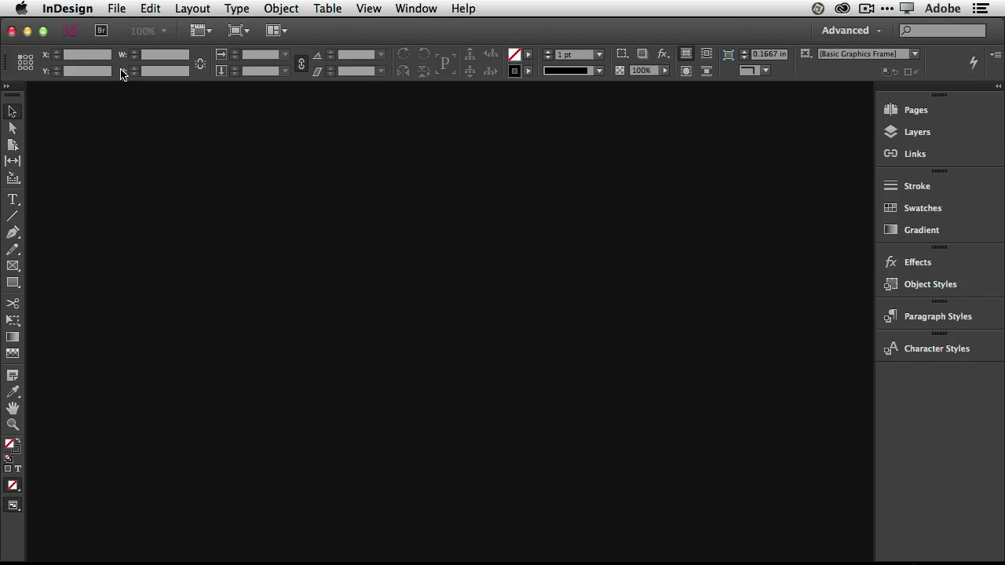
Start a new document with Print intent, 4 pages and the Letter page size.
left_click(112, 9)
mouse_move(121, 29)
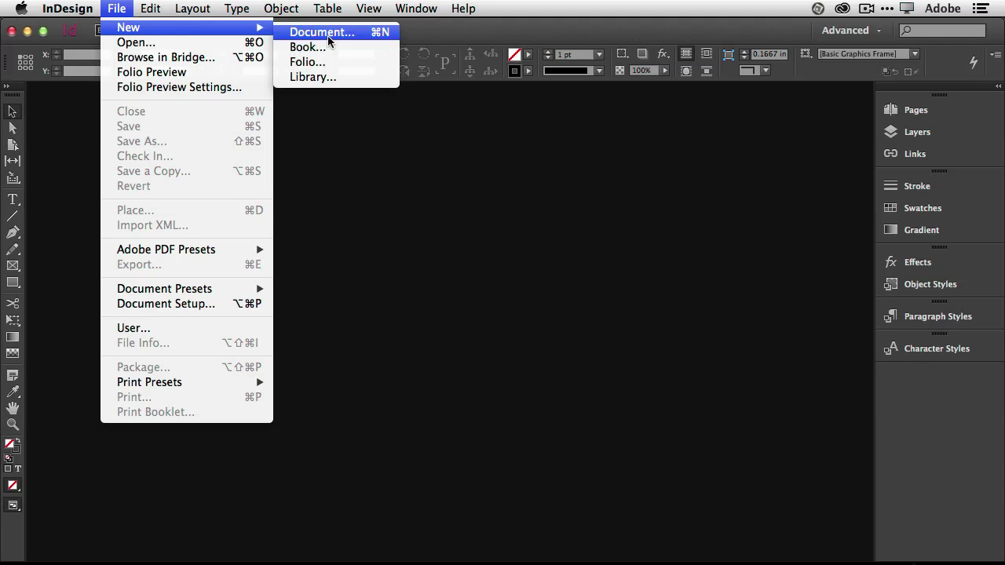
left_click(329, 40)
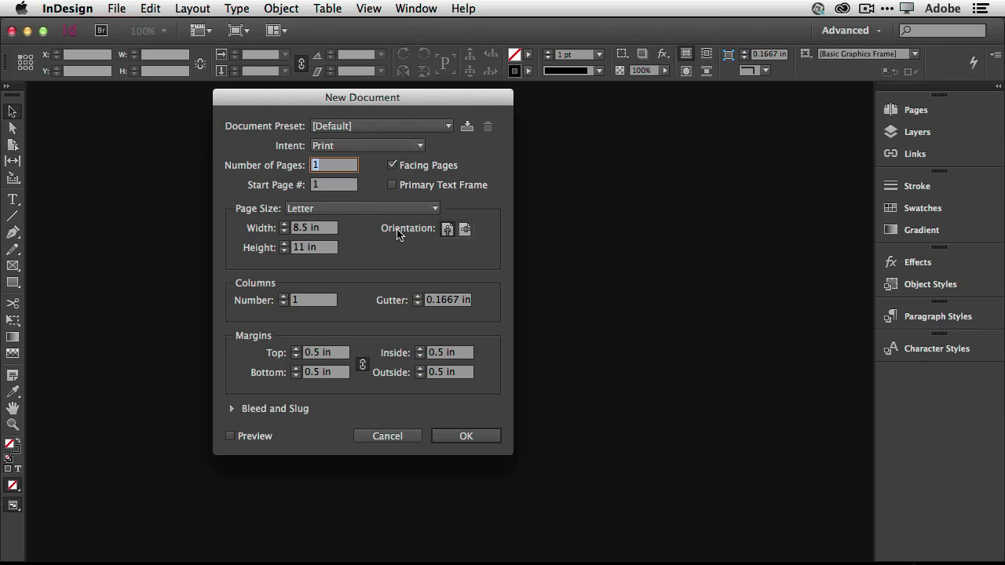
left_click(346, 148)
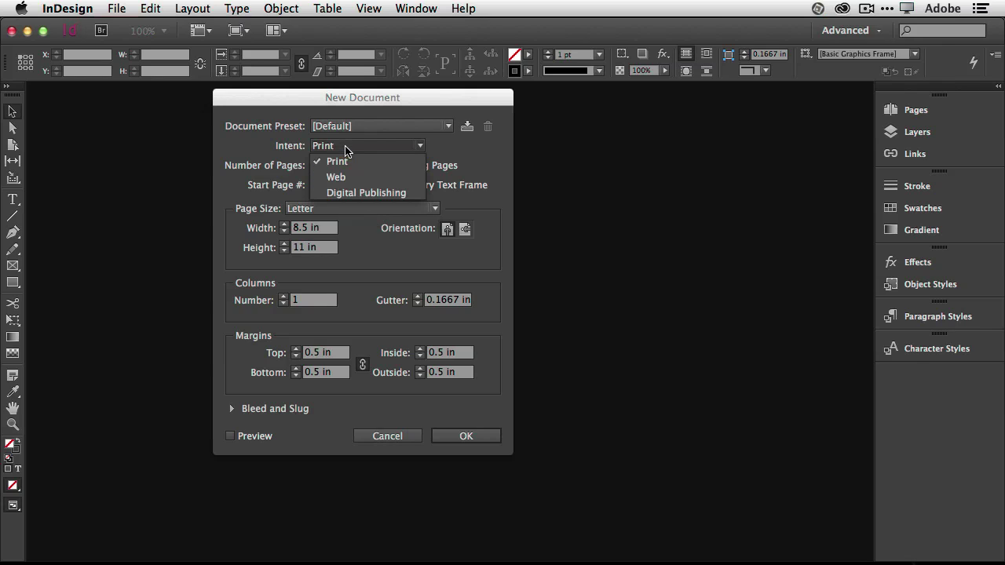
left_click(351, 205)
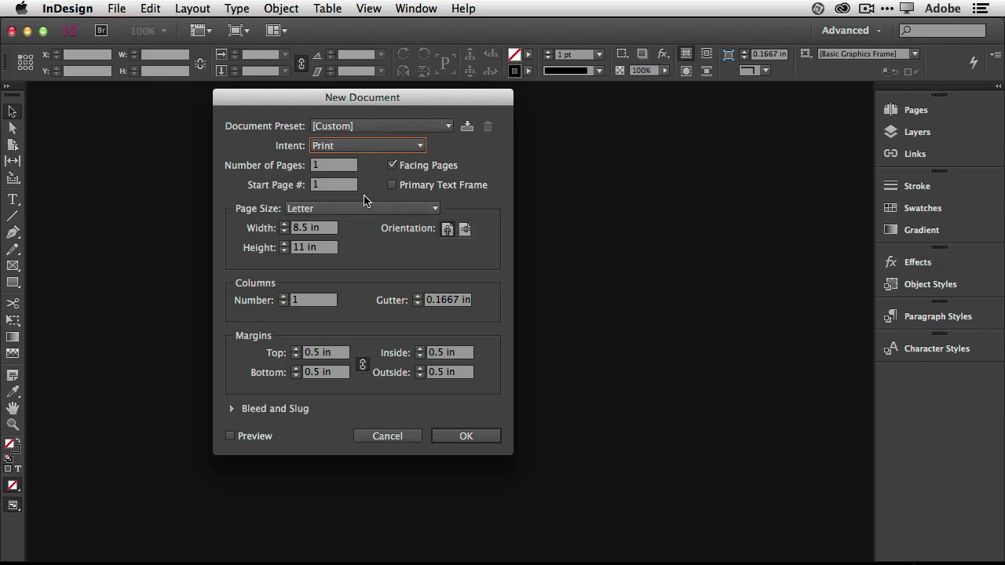
left_click(326, 166)
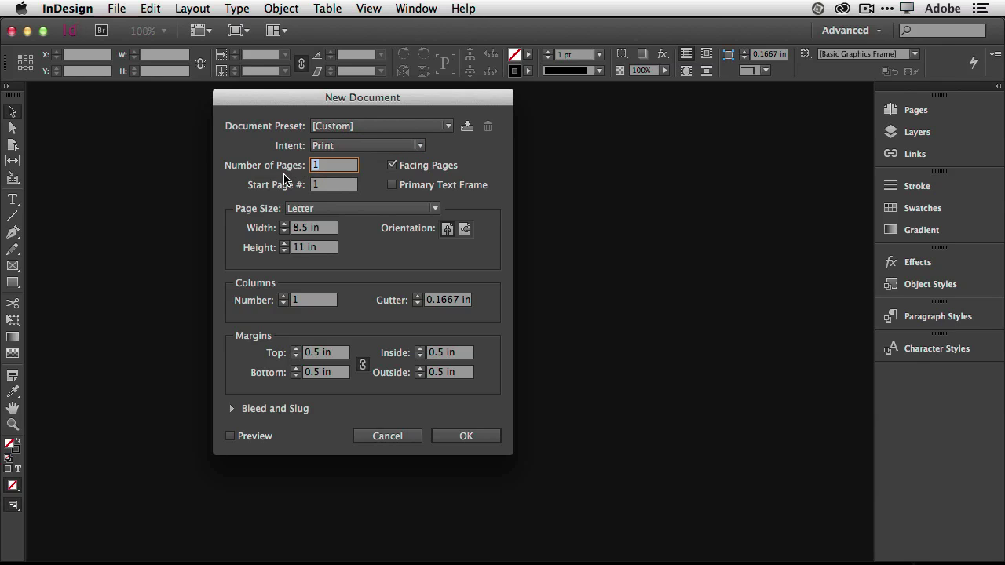
type("4")
left_click(335, 210)
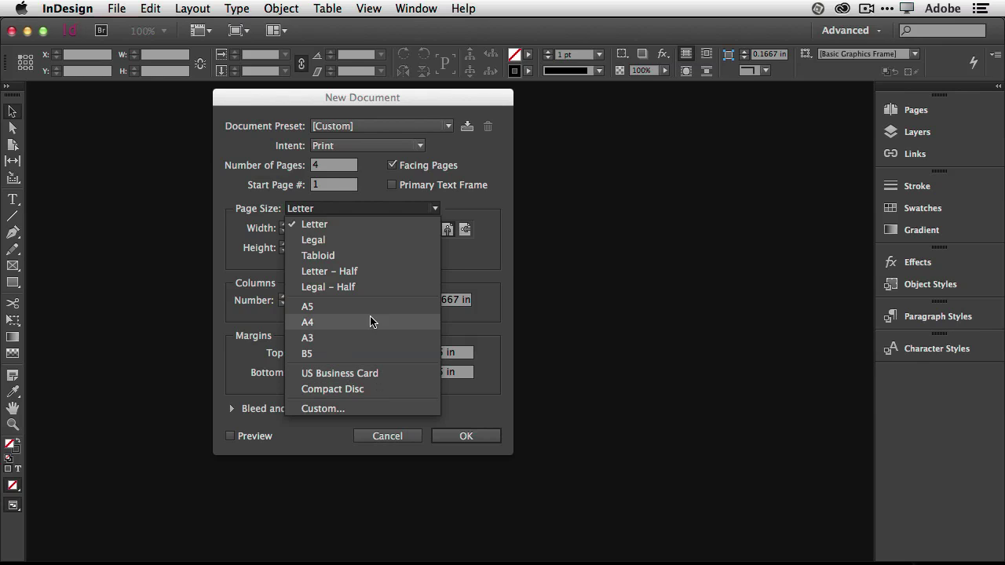
left_click(459, 276)
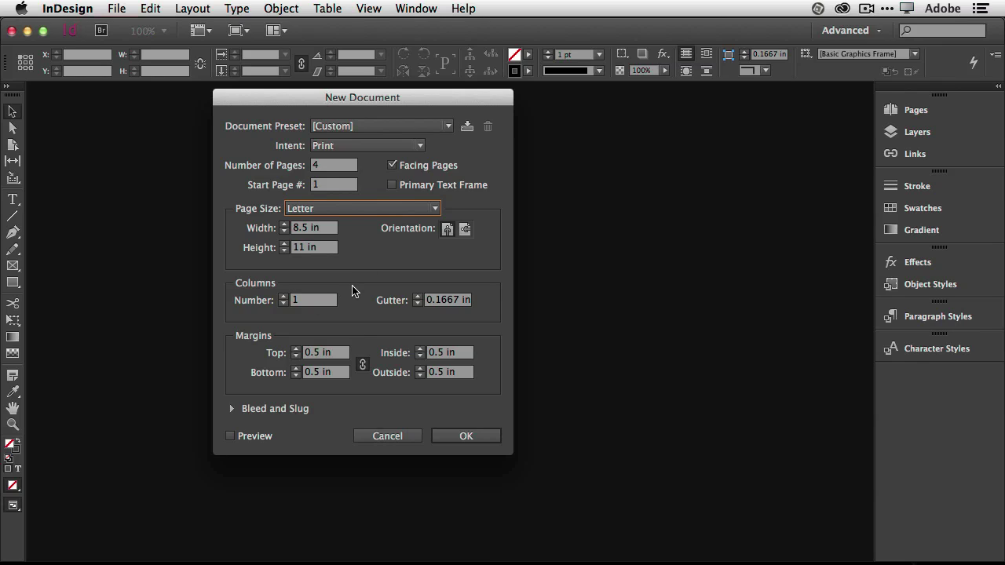
Set the number of columns for the new document to 5.
left_click(284, 296)
left_click(283, 297)
left_click(283, 297)
left_click(283, 297)
Set the bleed to 0.25 in on all four sides and create the document.
left_click(231, 409)
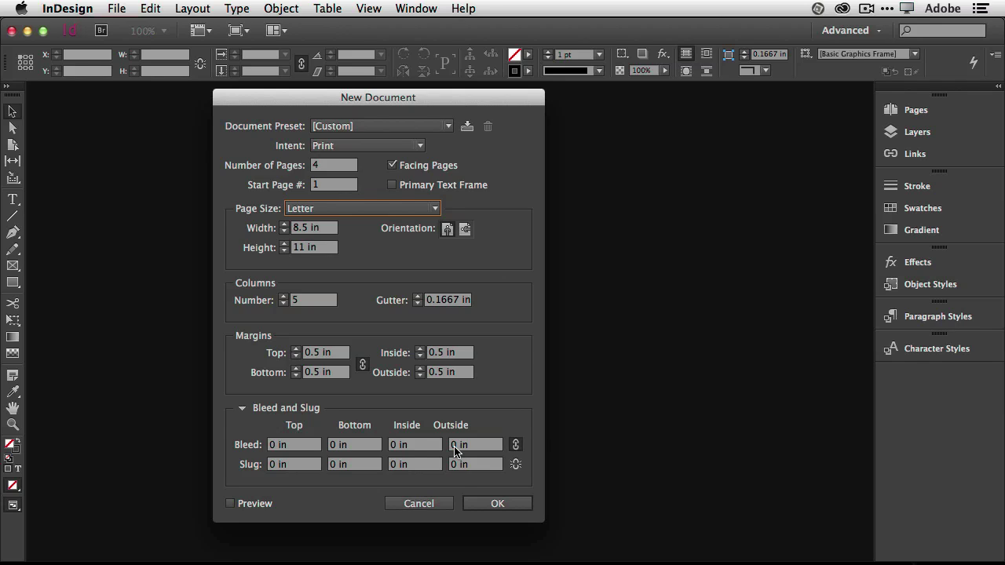
left_click(295, 445)
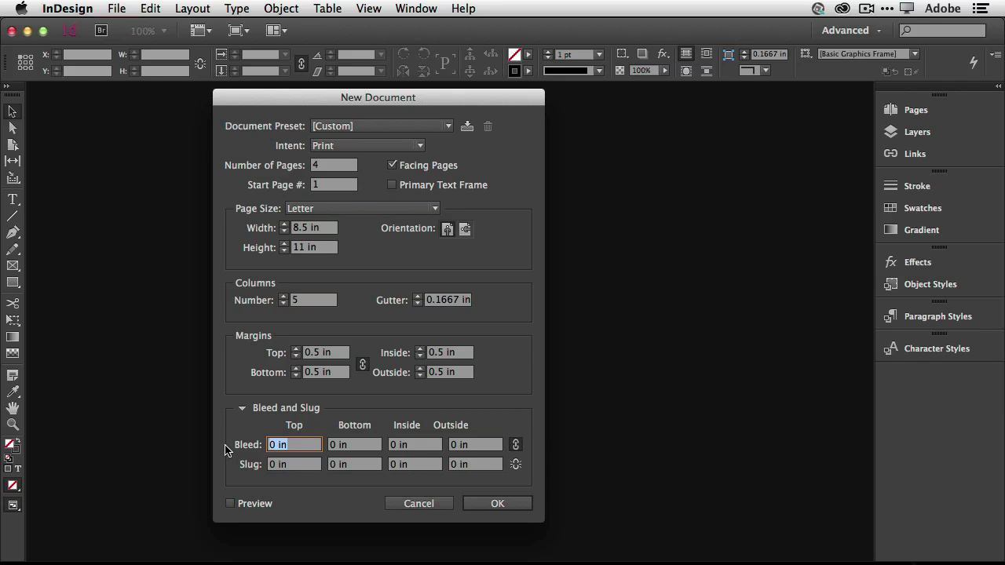
type("0.25")
key("Tab")
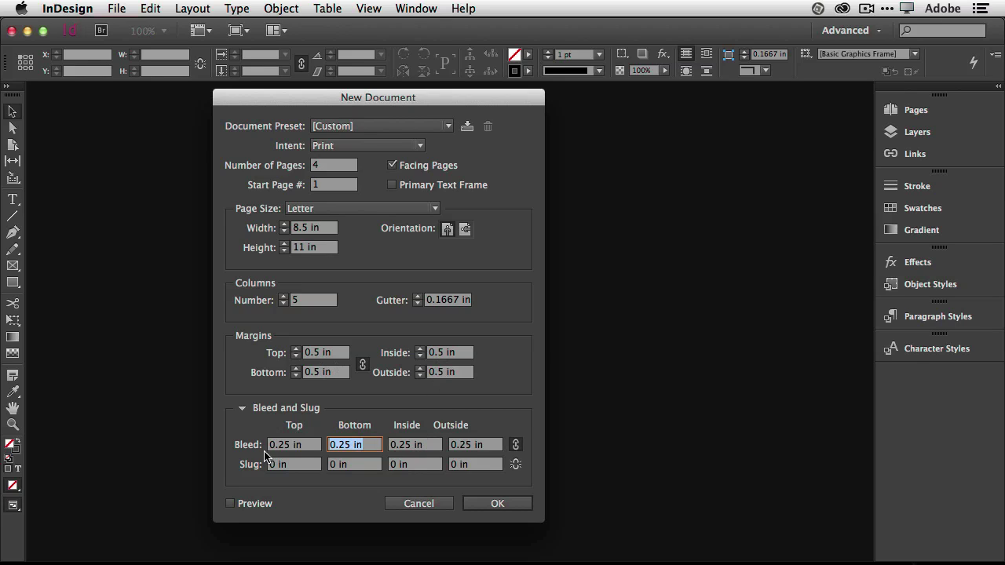
left_click(491, 506)
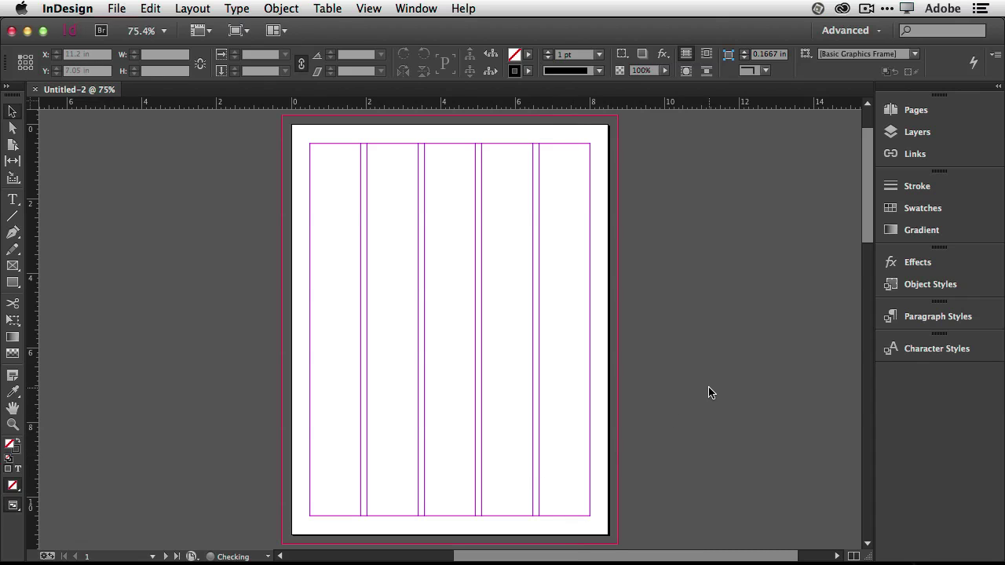
Draw a rectangular placeholder frame 9 in wide by 11.5 in high covering the first page out to the bleed guides.
mouse_move(865, 206)
left_mouse_down()
mouse_move(877, 445)
mouse_move(870, 209)
left_mouse_up()
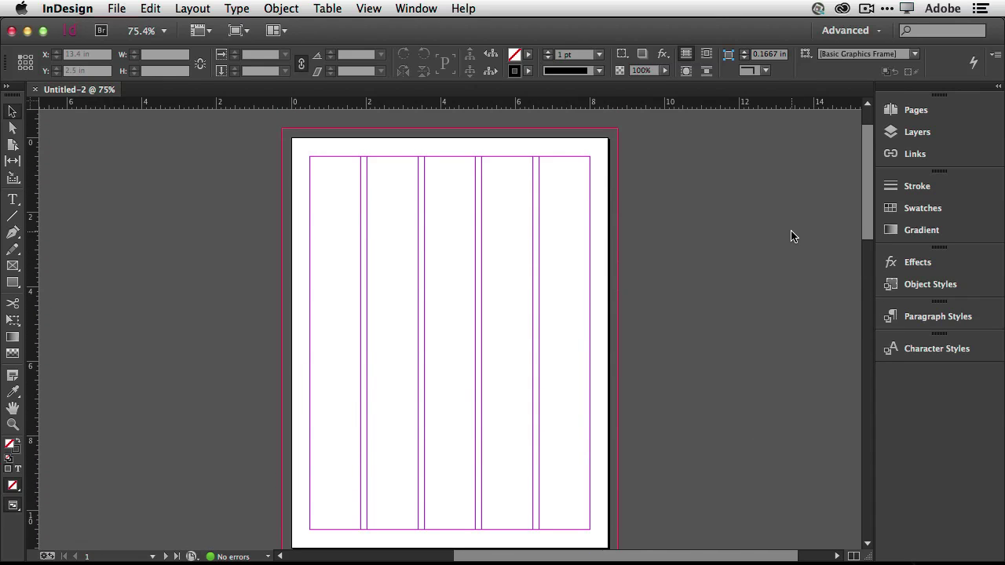
left_click_drag(869, 206, 868, 212)
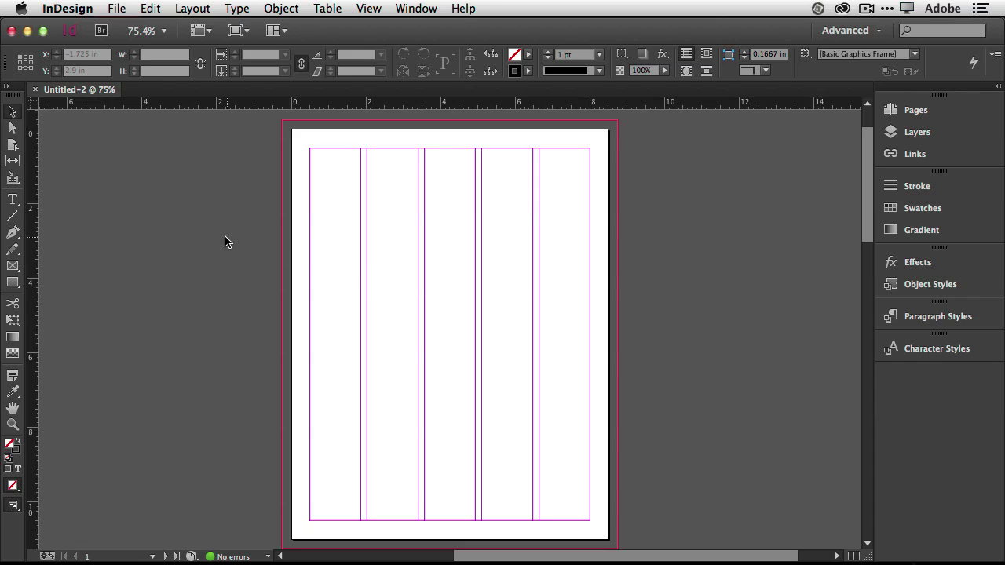
left_click(13, 265)
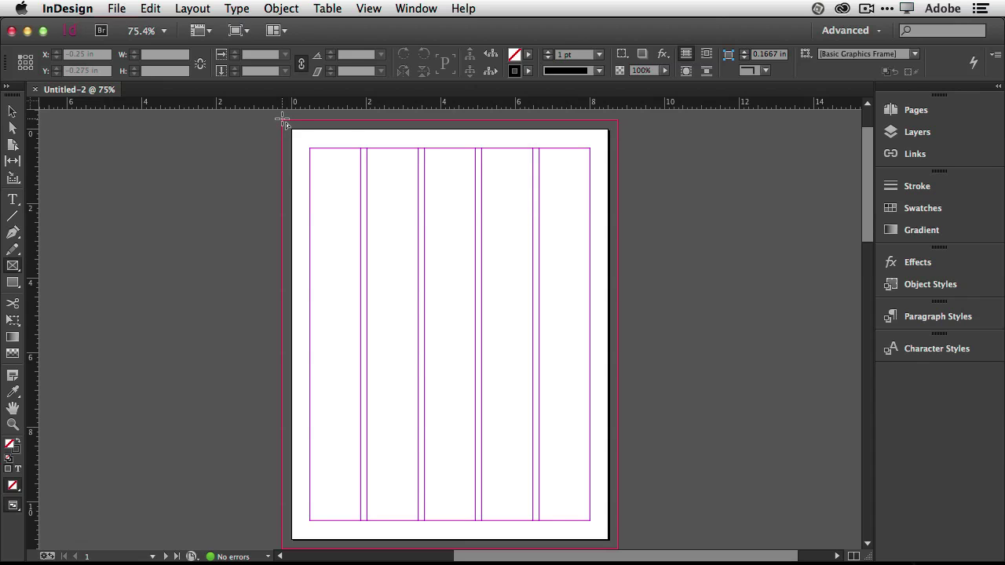
left_click_drag(283, 121, 617, 550)
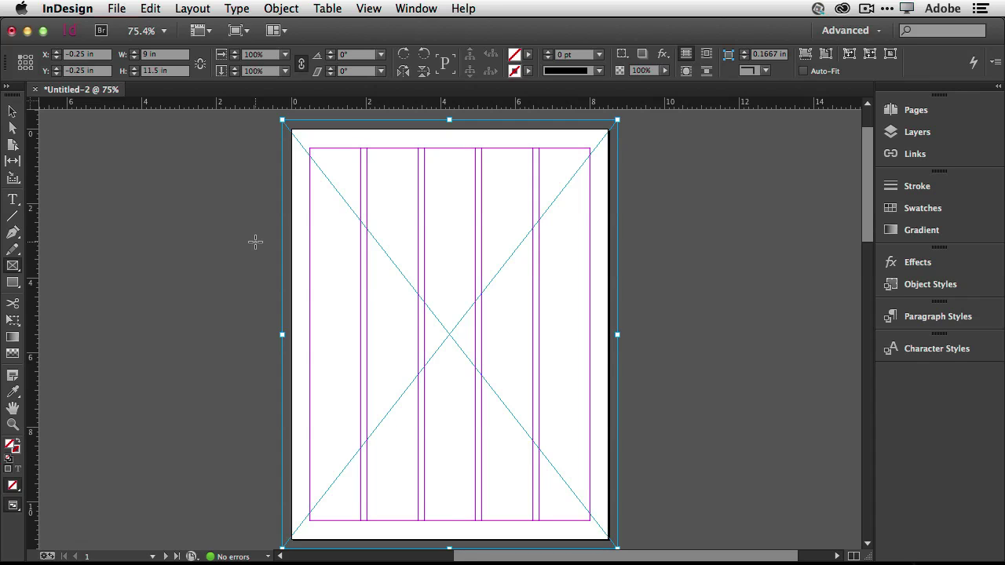
left_click(110, 8)
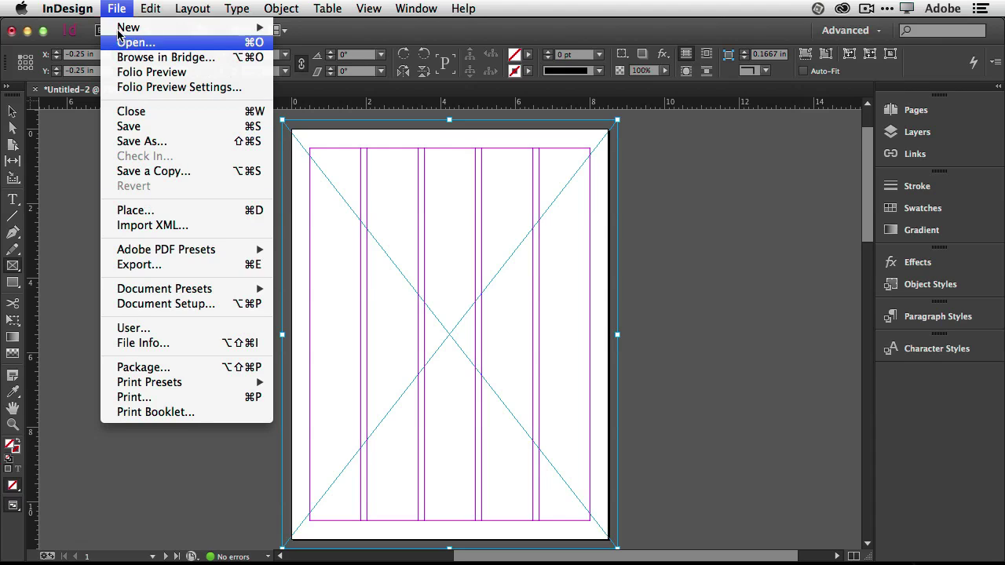
left_click(115, 6)
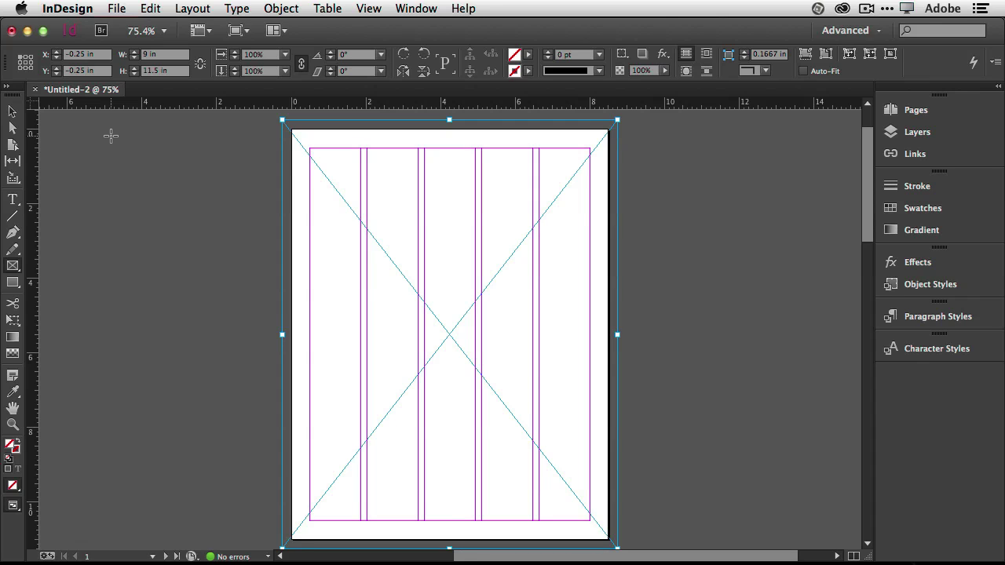
Switch to Creative Cloud and examine the lists of installed apps and of new apps available to install.
left_click(843, 8)
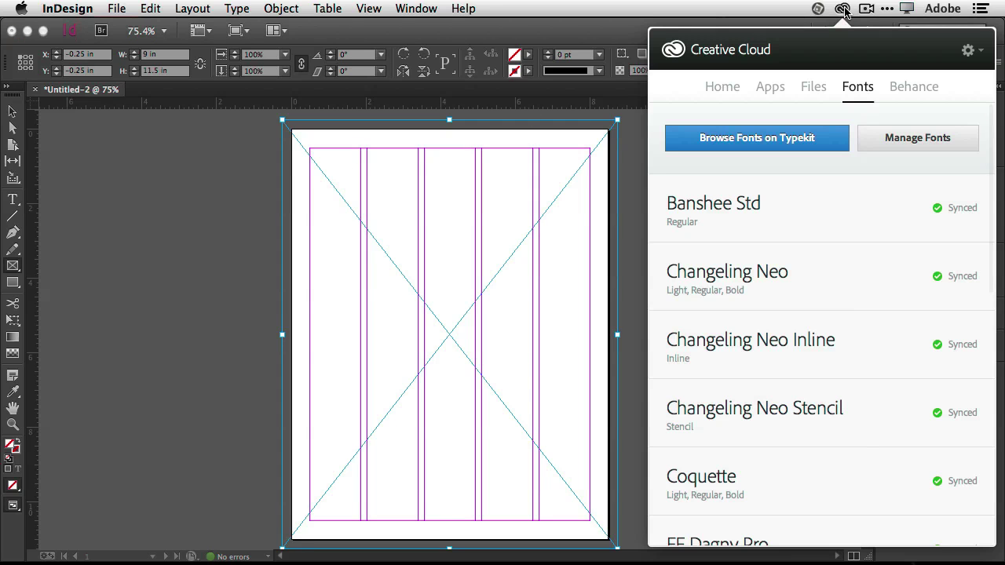
left_click(770, 88)
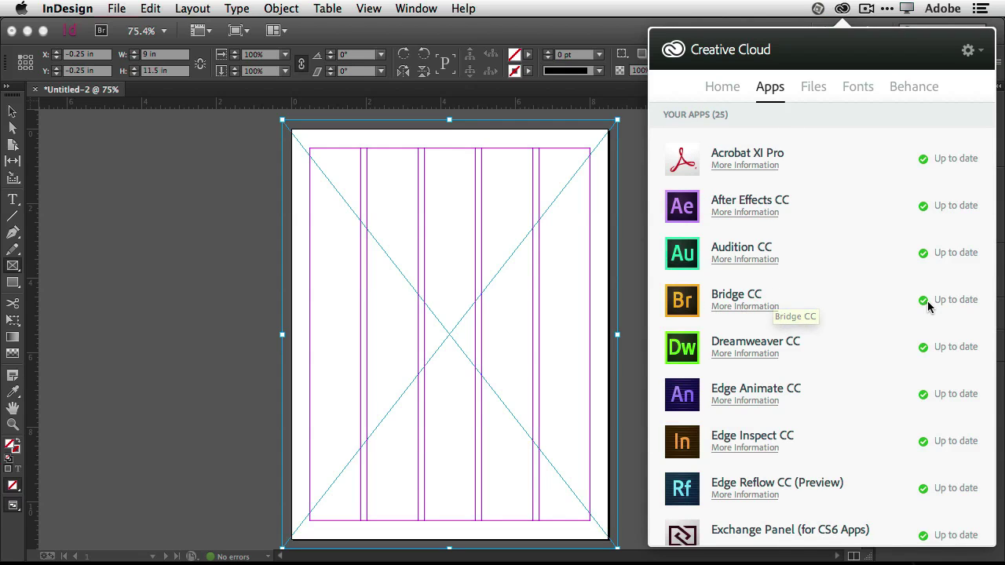
scroll(844, 307, "down", 3)
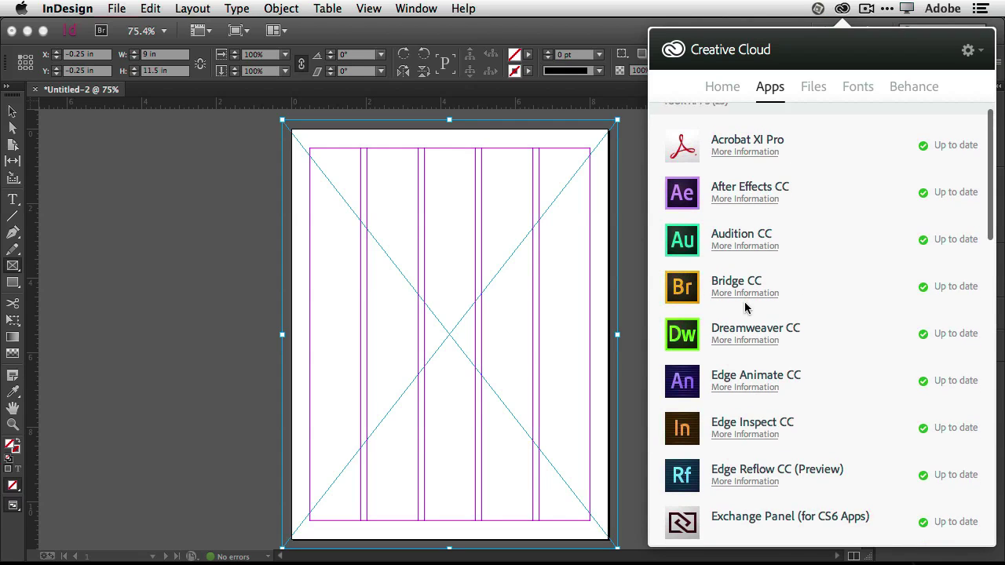
scroll(745, 308, "down", 7)
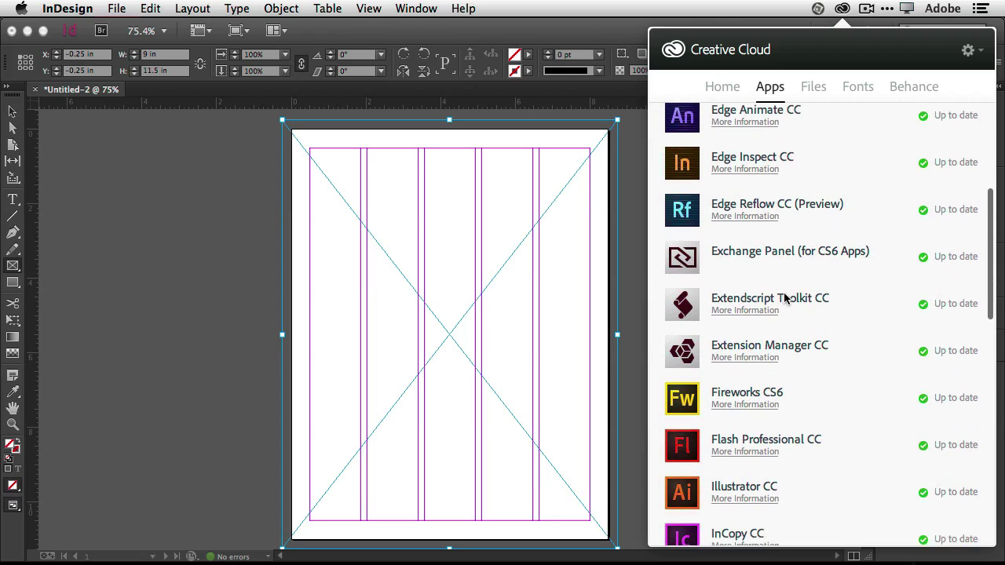
scroll(784, 297, "down", 15)
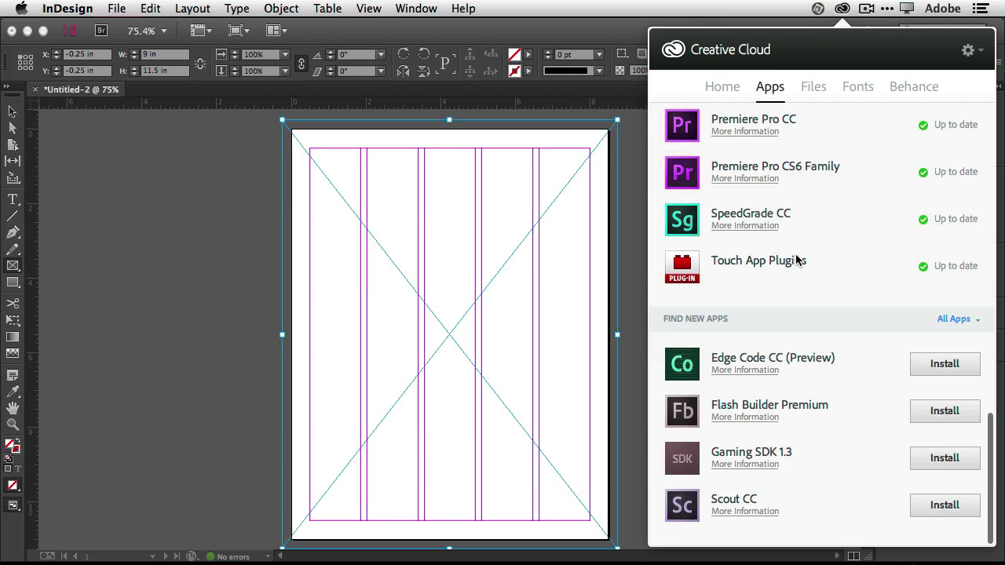
scroll(796, 261, "up", 1)
scroll(796, 260, "up", 20)
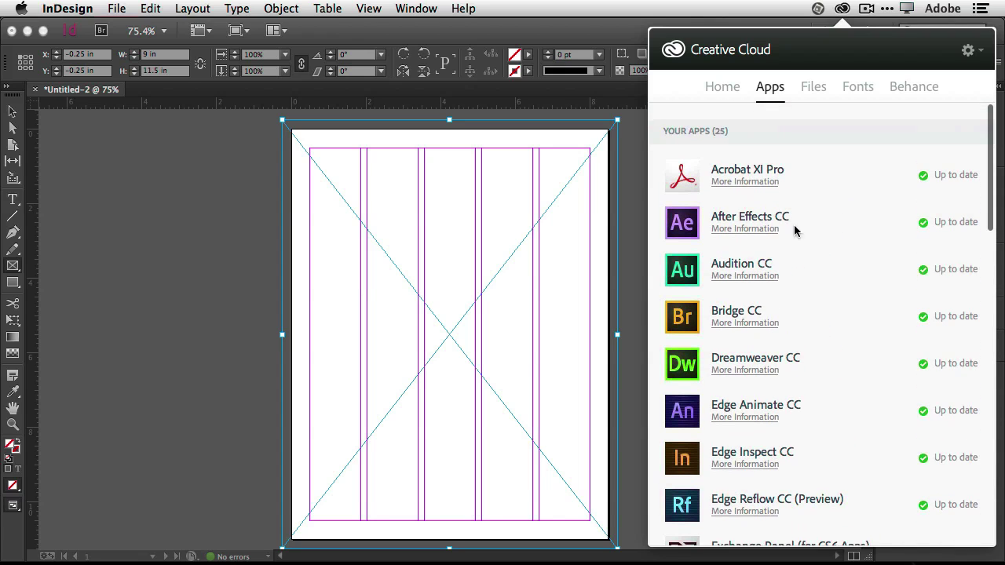
left_click(633, 122)
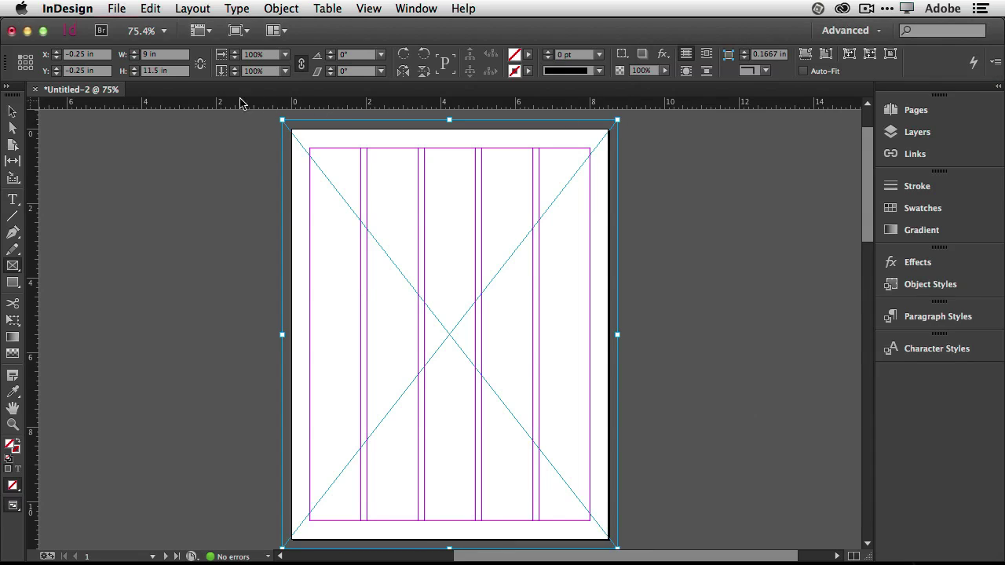
Switch to Adobe Bridge and place Liz1.psd from there into the full-bleed frame of the InDesign document.
left_click(100, 30)
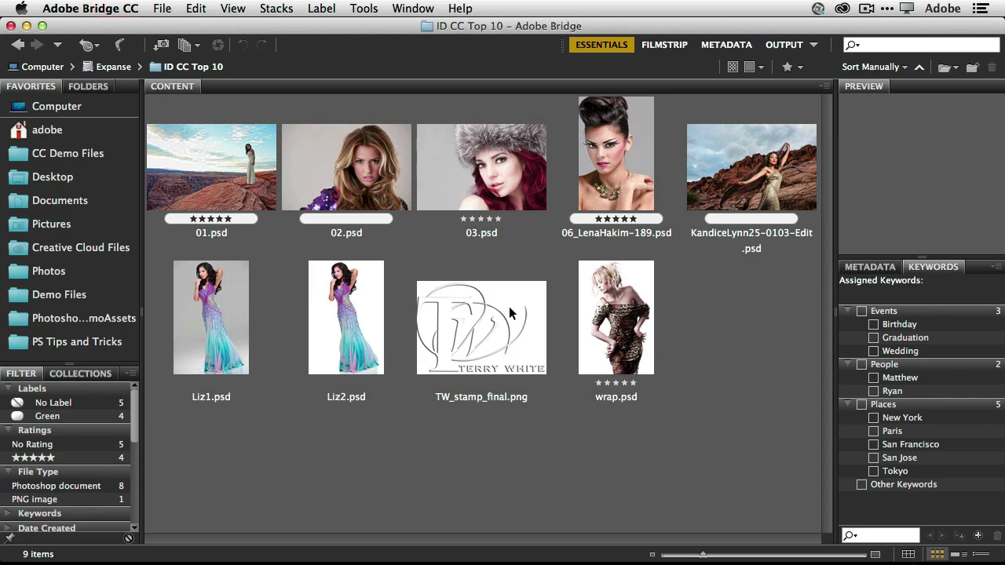
left_click(217, 336)
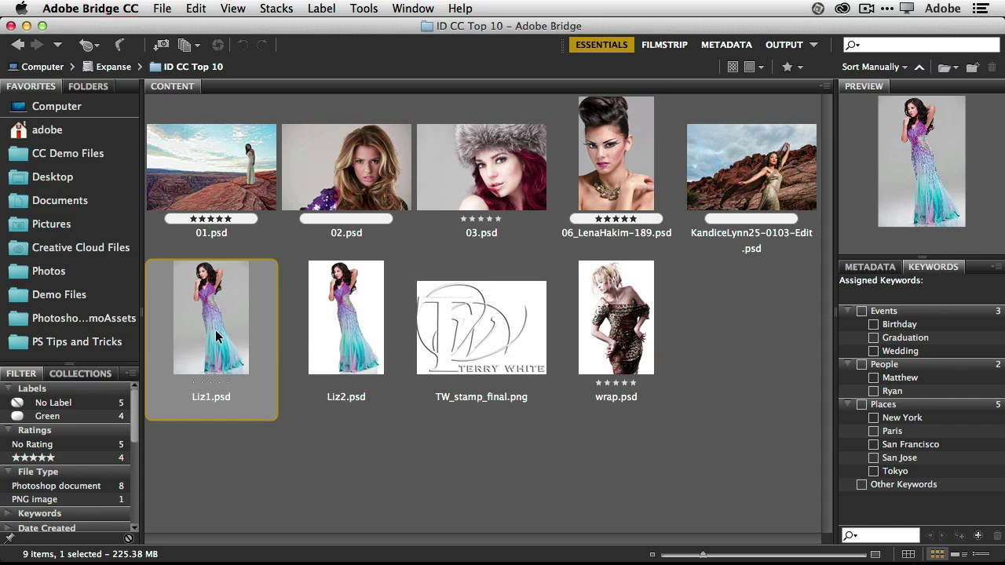
left_click(161, 7)
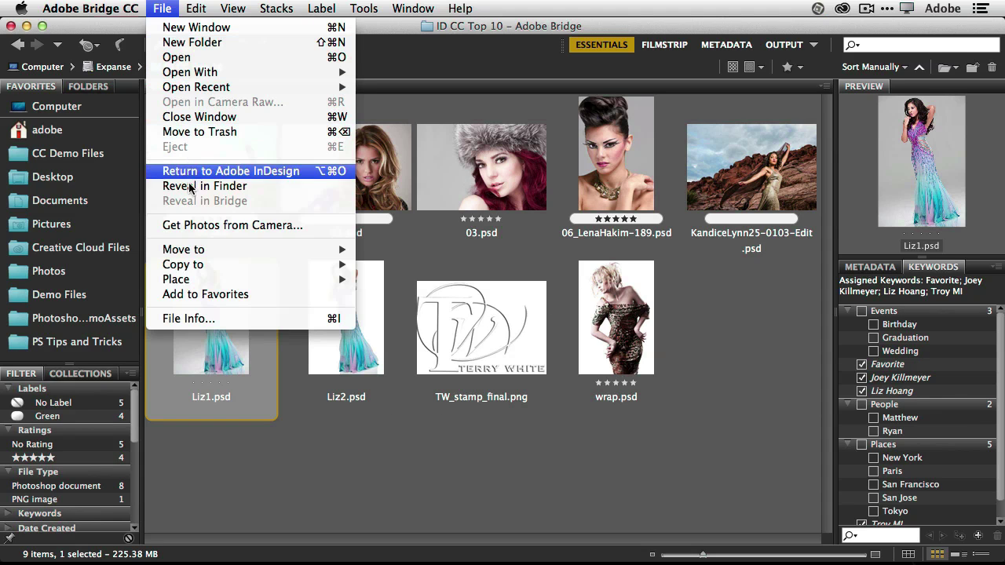
mouse_move(216, 279)
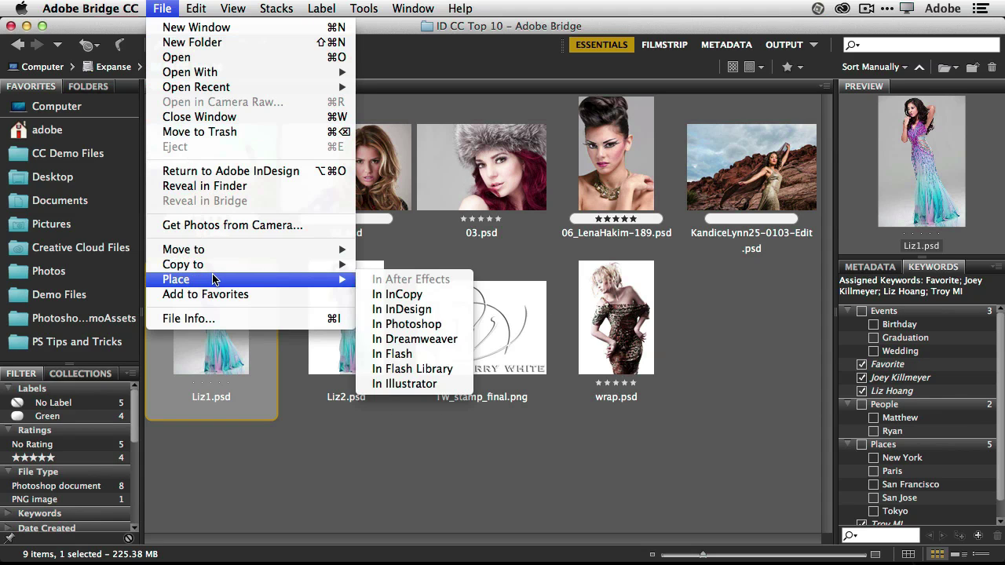
left_click(415, 310)
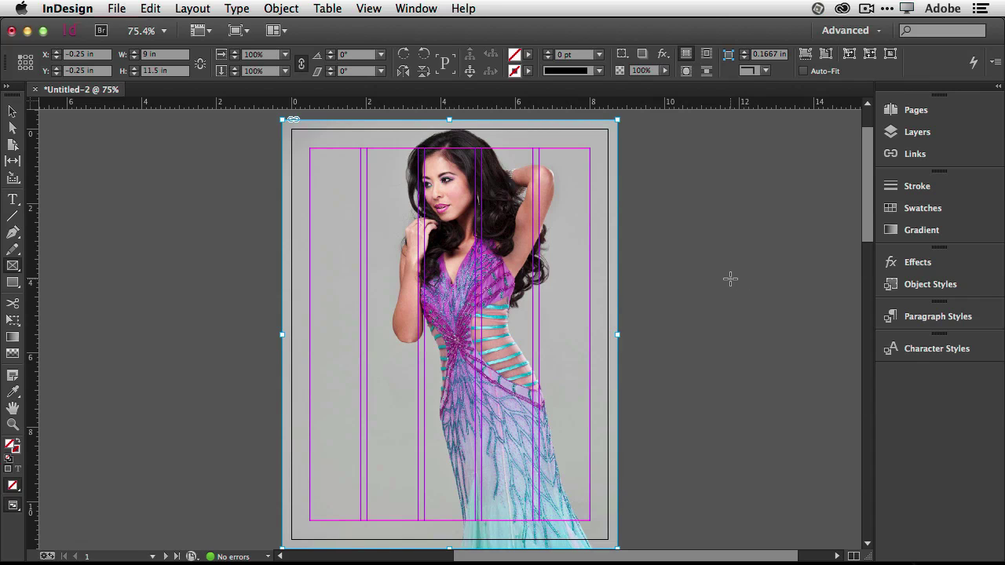
Delete the full-bleed frame together with the photo it contains.
left_click(12, 110)
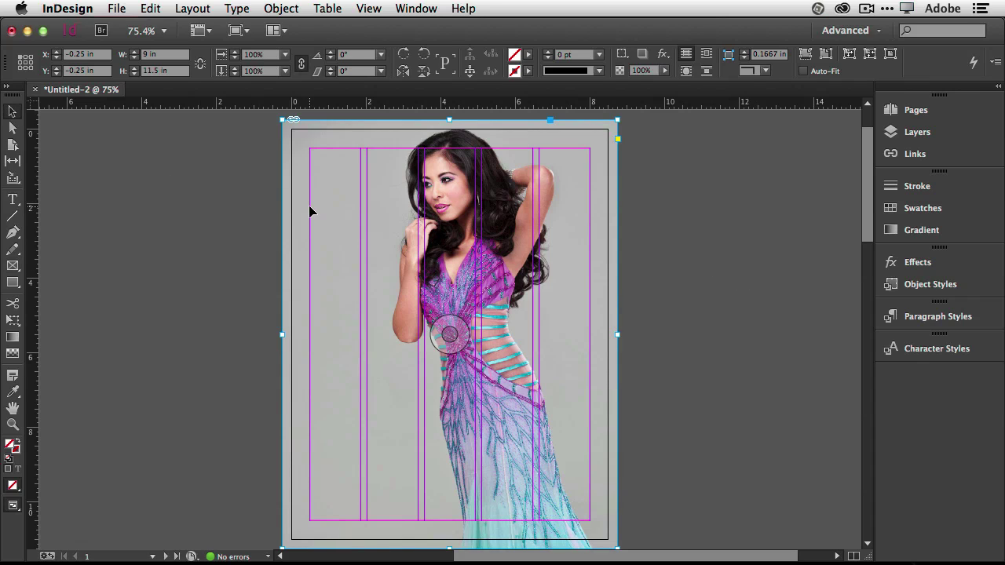
key("Delete")
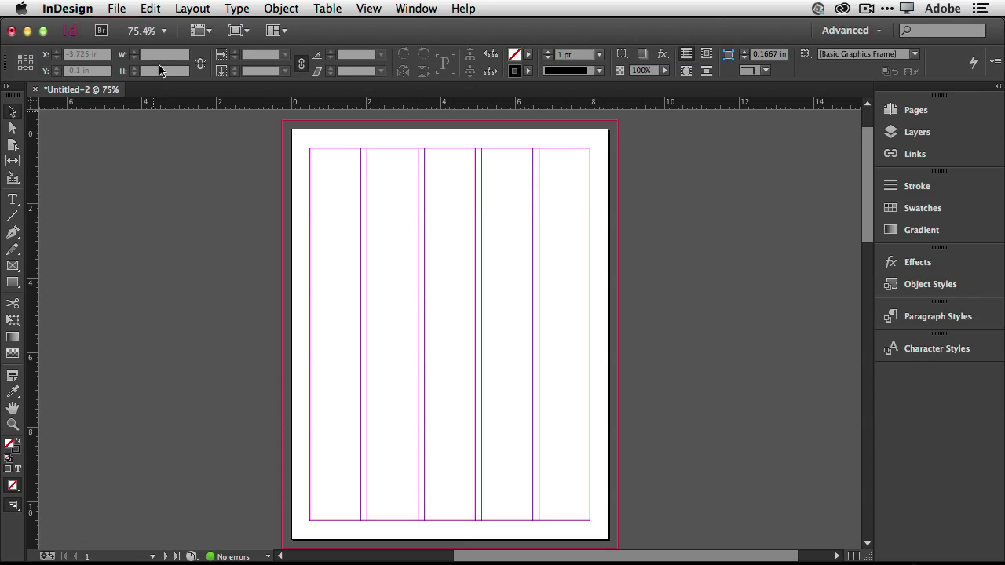
Place Liz1.psd from the ID CC Top 10 folder on the Expanse drive directly onto the page, about 4.46 in wide by 6.71 in high.
left_click(117, 9)
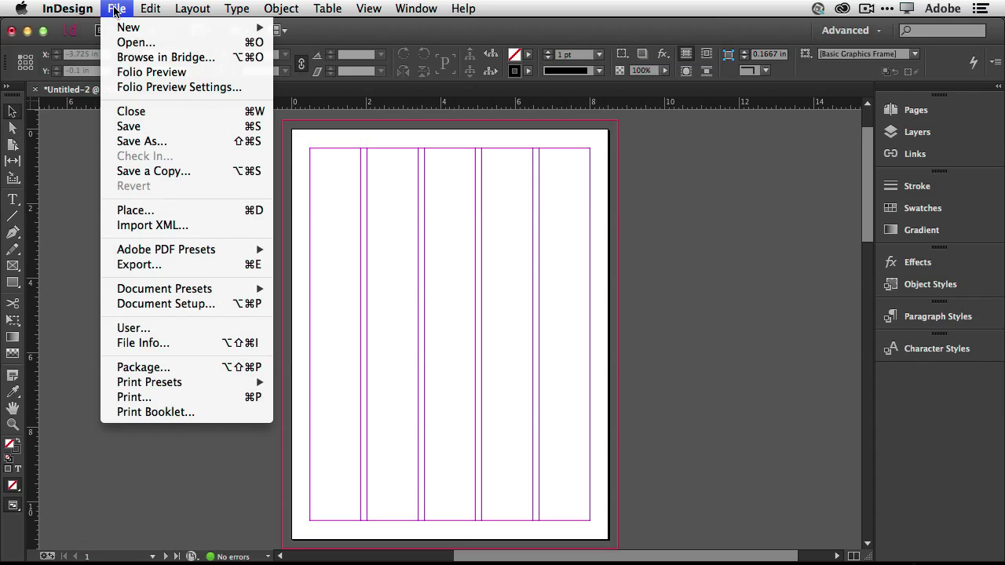
left_click(135, 210)
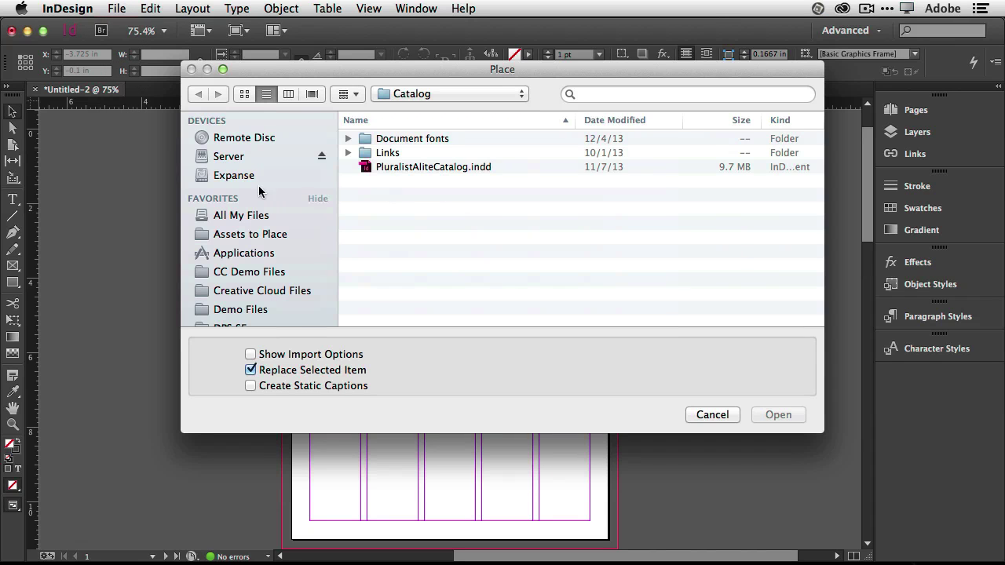
left_click(240, 175)
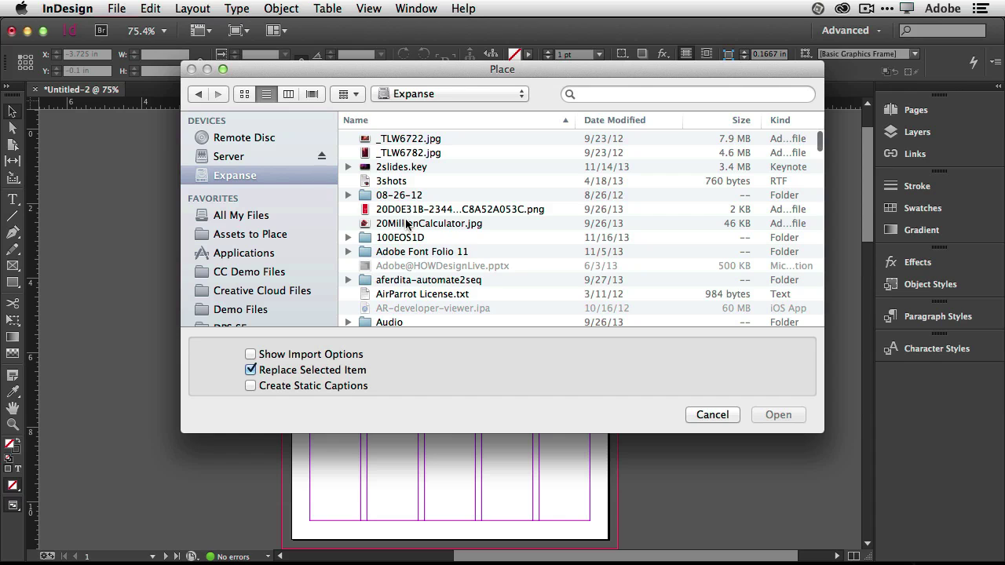
scroll(407, 242, "down", 10)
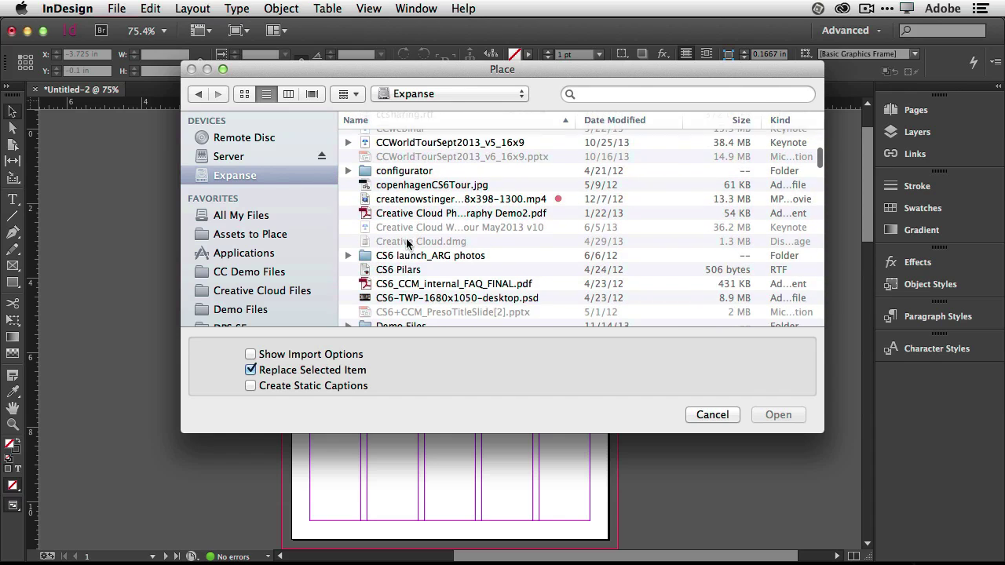
scroll(408, 241, "down", 8)
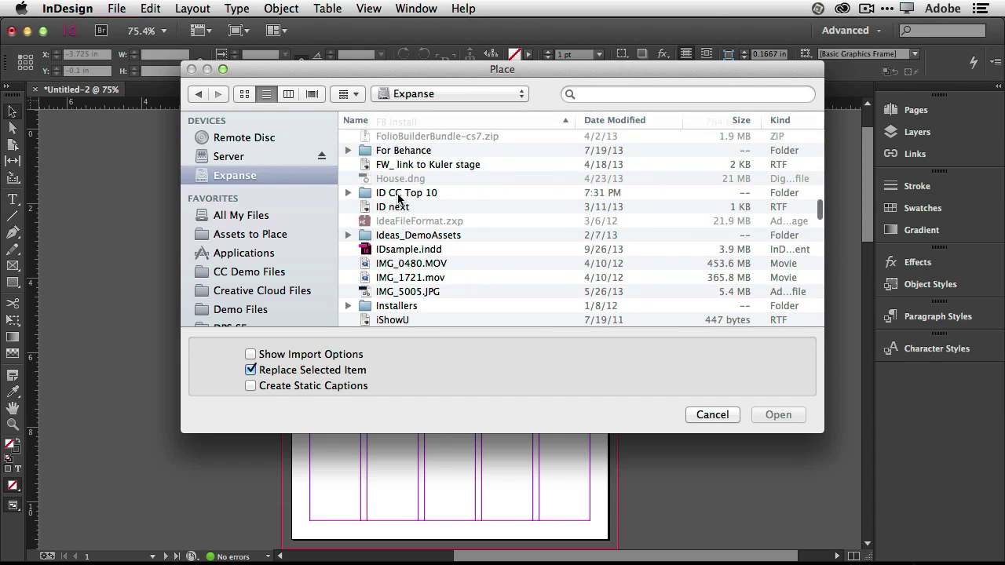
double_click(398, 193)
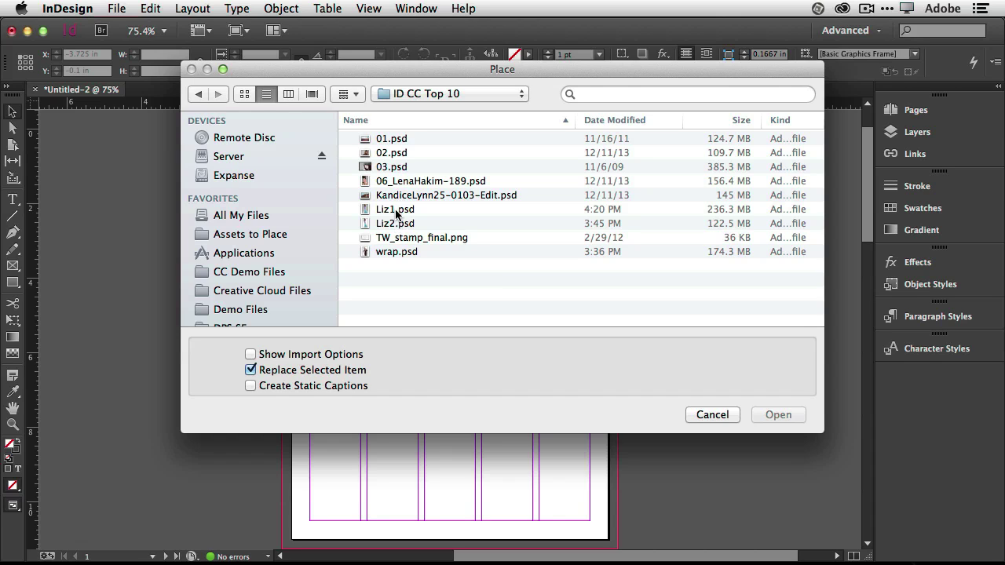
left_click(396, 210)
left_click(785, 415)
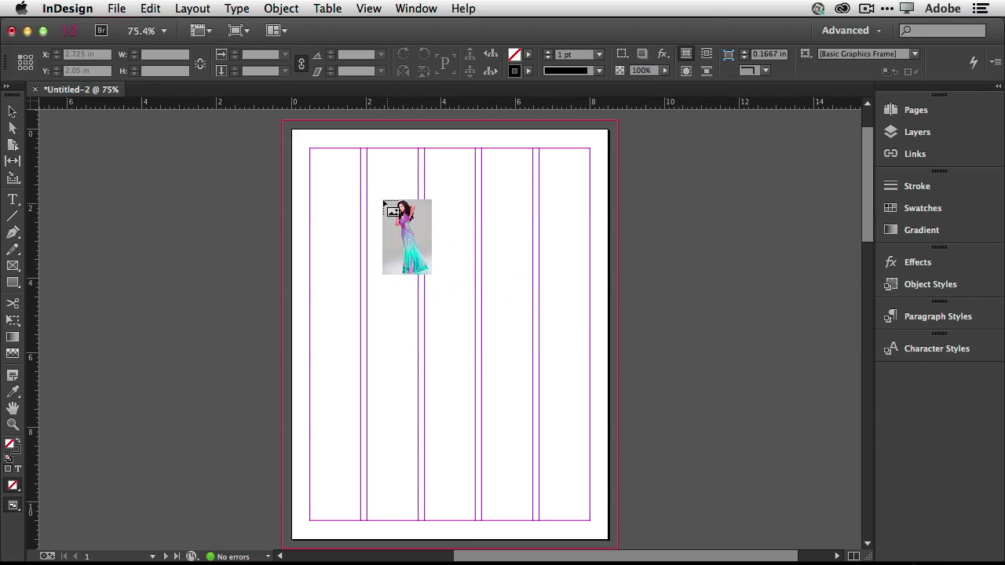
left_click_drag(369, 190, 548, 440)
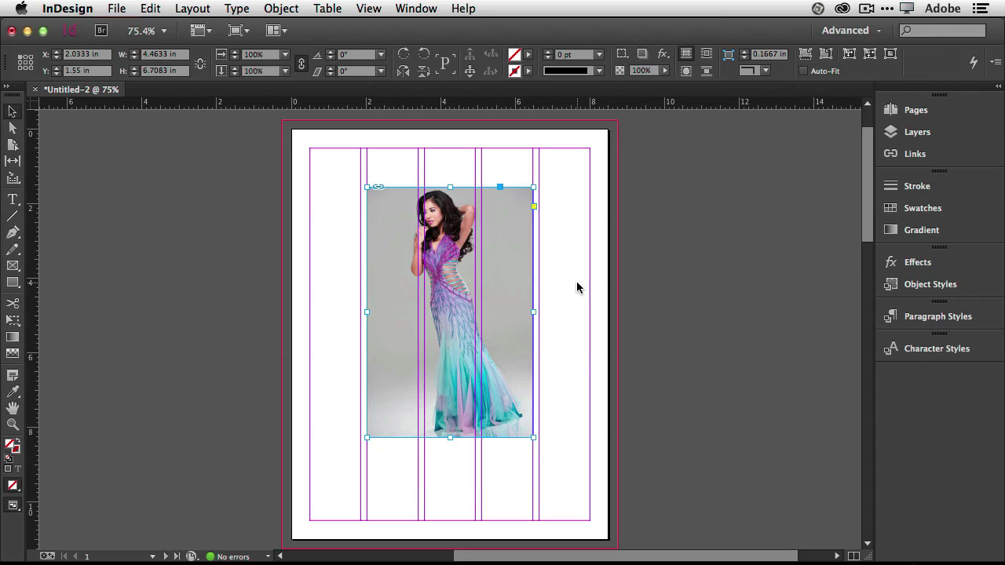
Delete the placed photo and draw a rectangular placeholder frame about 2.9 in wide by 4.175 in high across the second and third columns.
key("Delete")
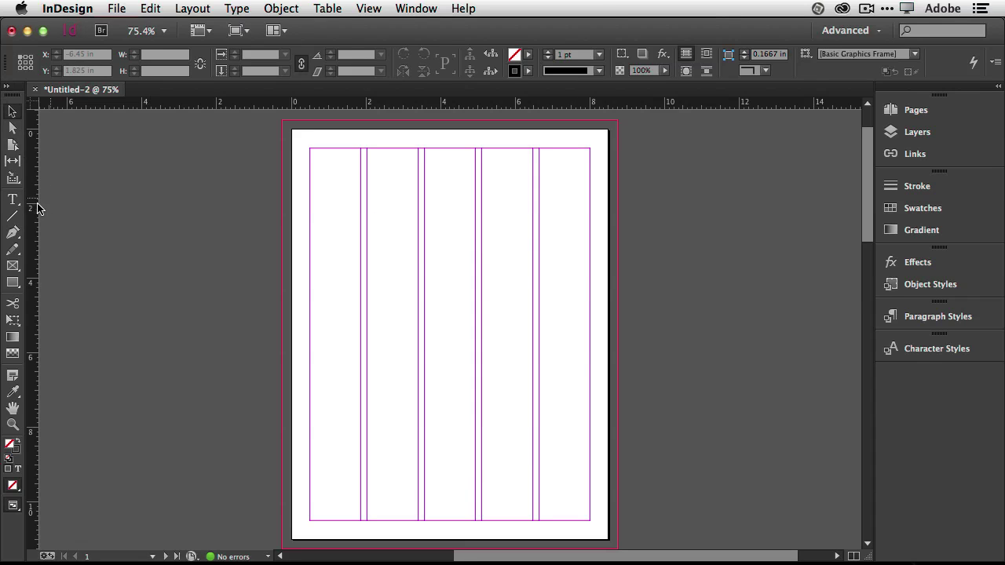
left_click(14, 266)
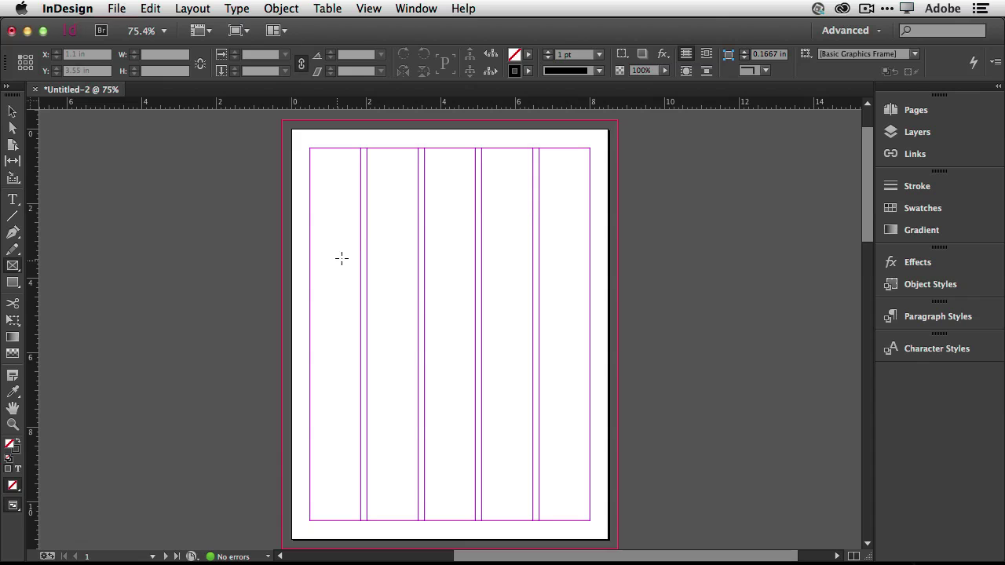
left_click_drag(367, 210, 475, 366)
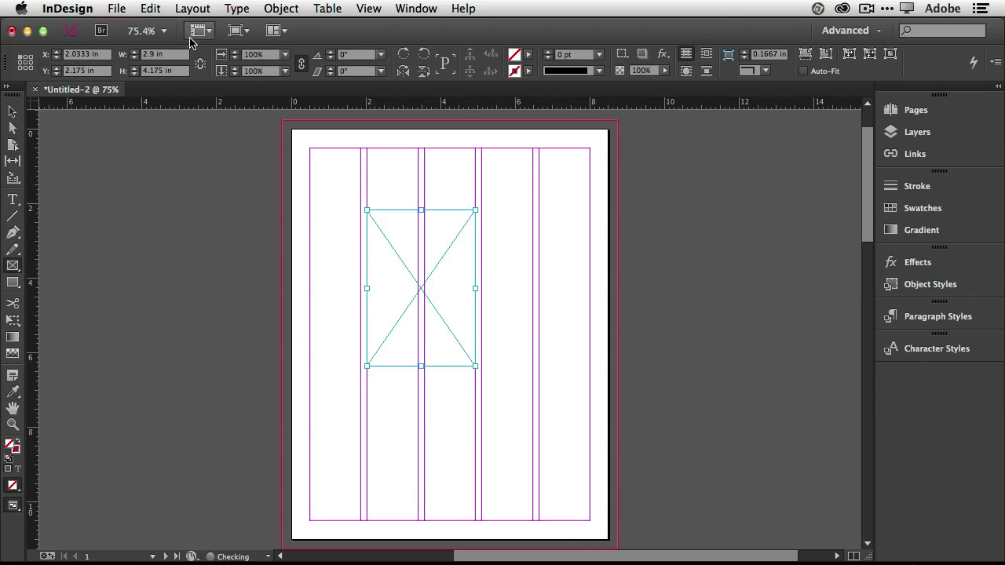
Place Liz1.psd into the new placeholder frame.
left_click(116, 9)
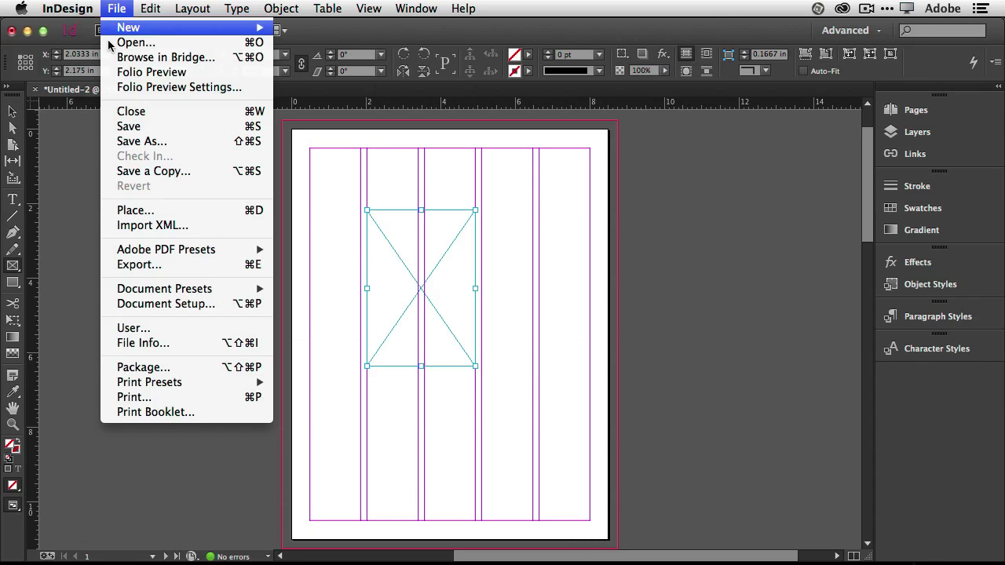
left_click(139, 212)
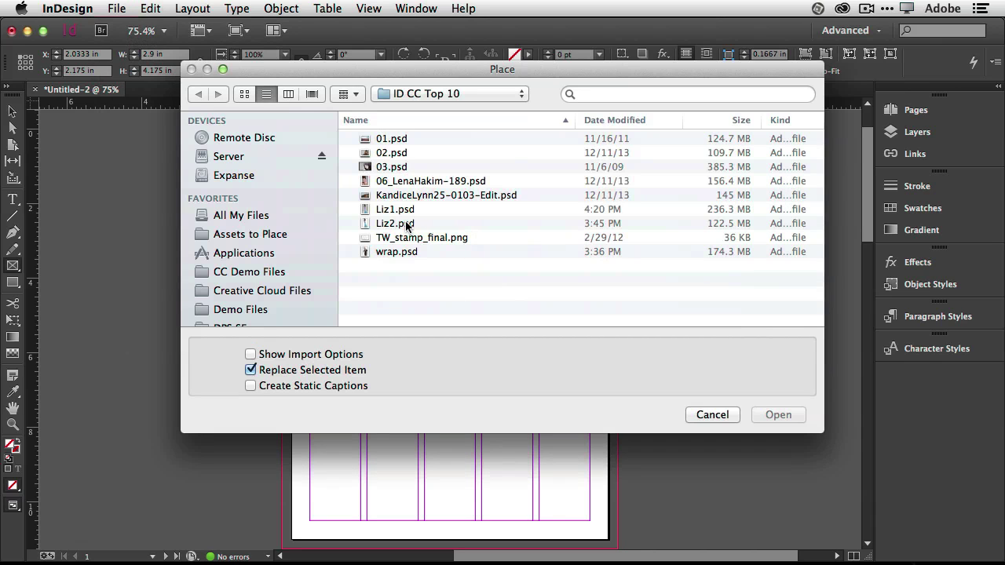
double_click(396, 210)
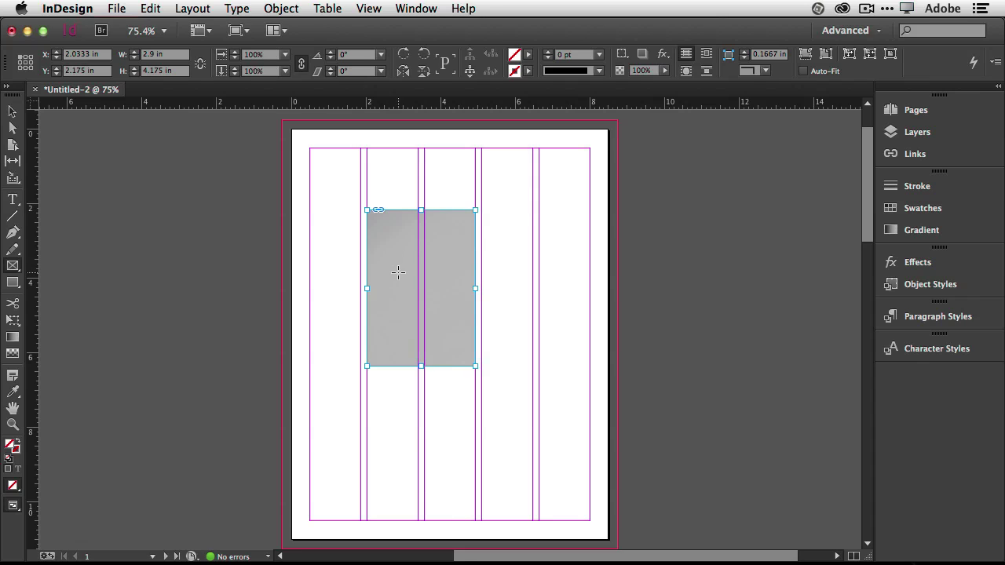
Reposition the photo inside its frame so the woman's face and shoulders fill the crop.
left_click(13, 111)
mouse_move(416, 288)
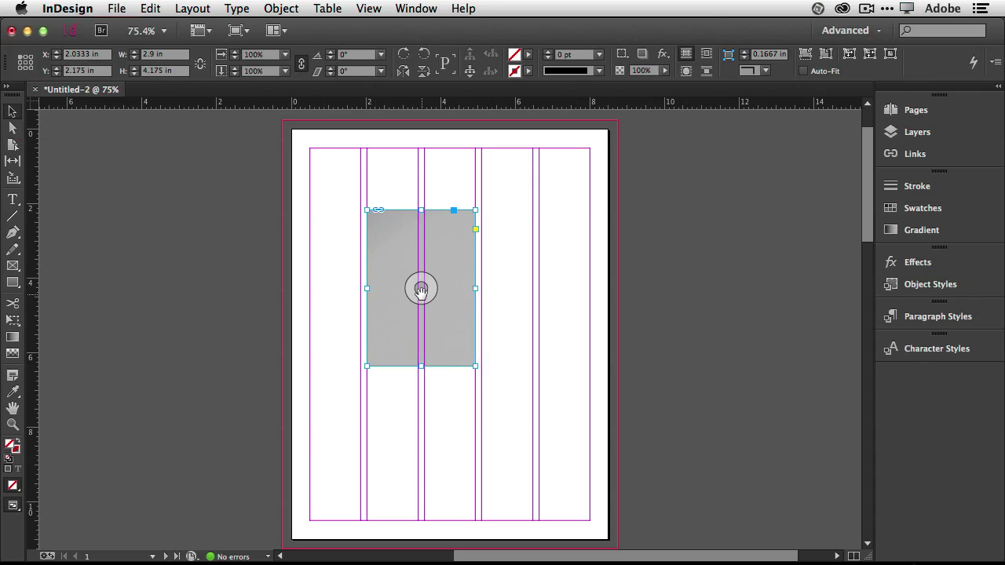
left_click_drag(419, 289, 449, 325)
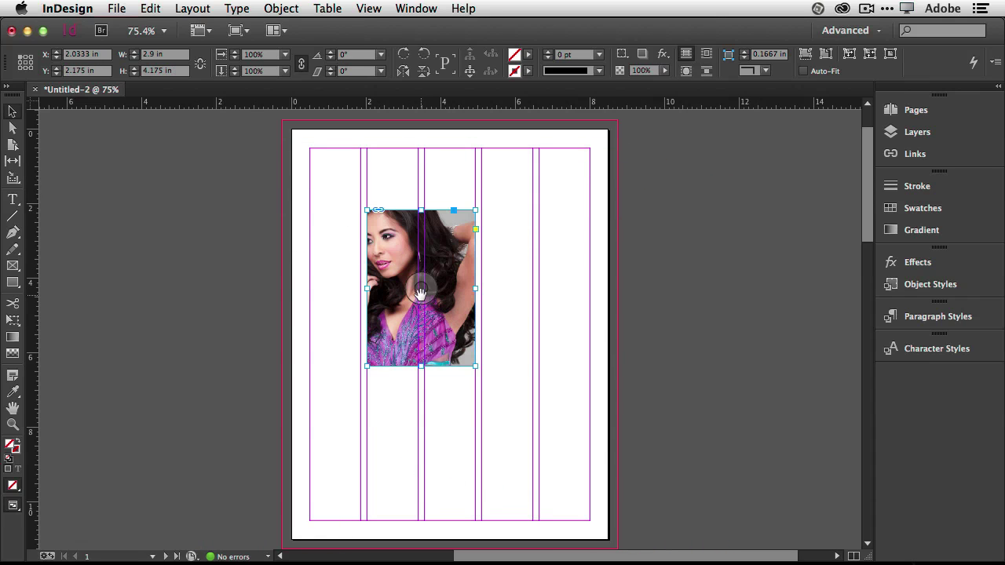
mouse_move(420, 289)
left_mouse_down()
mouse_move(435, 306)
mouse_move(431, 289)
left_mouse_up()
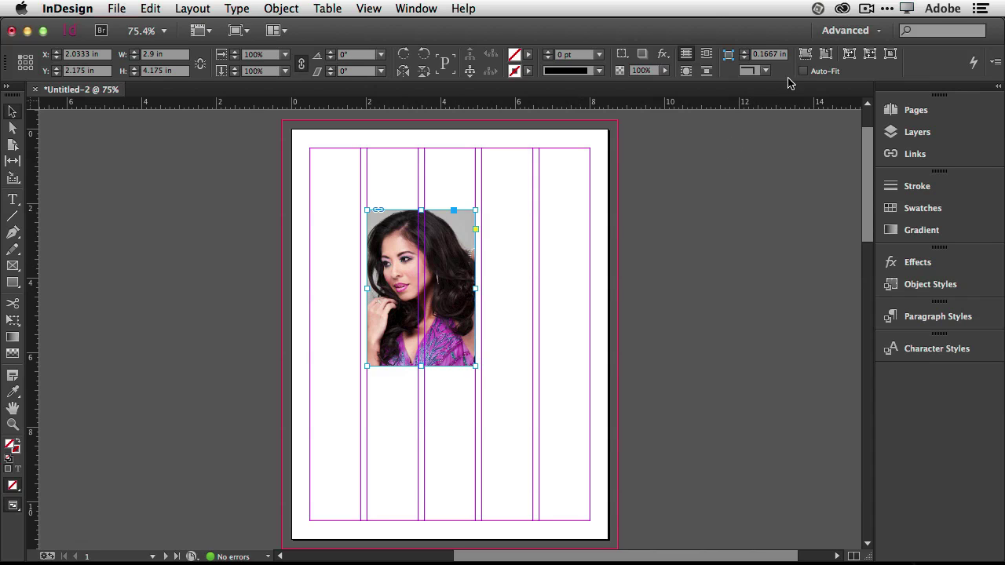
Try Fill Frame Proportionally fitting on the framed photo, and undo it.
left_click(282, 9)
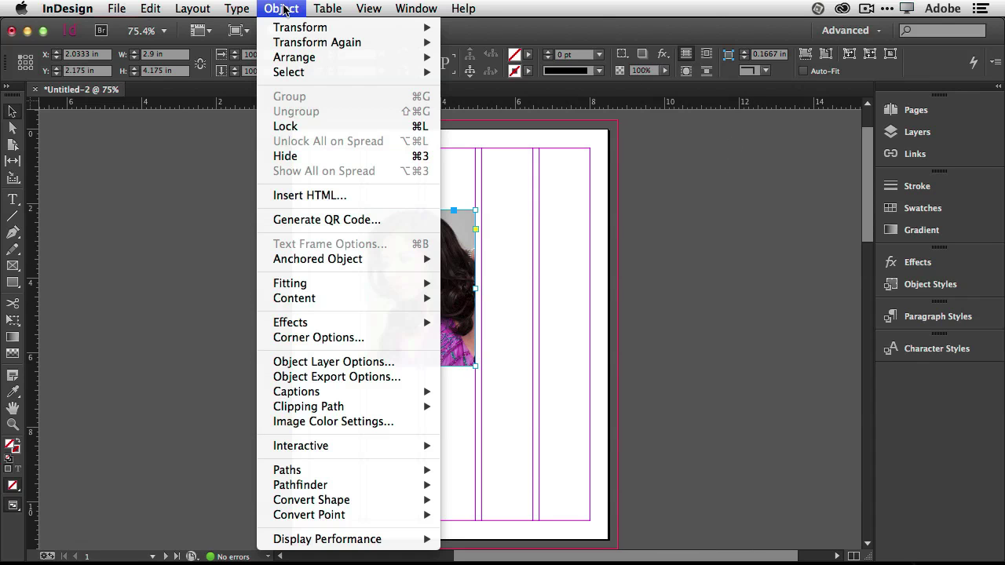
mouse_move(319, 283)
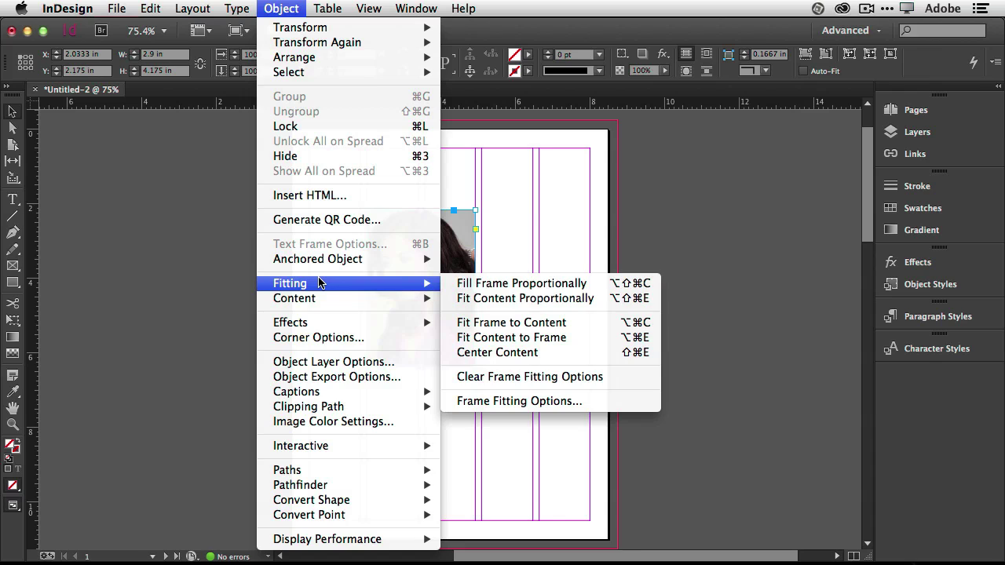
left_click(527, 289)
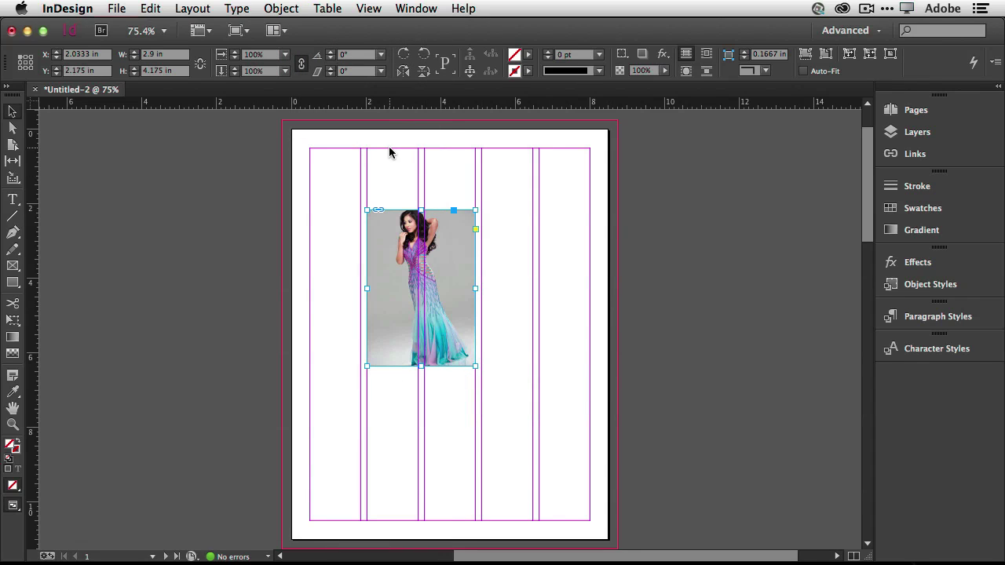
key("super+z")
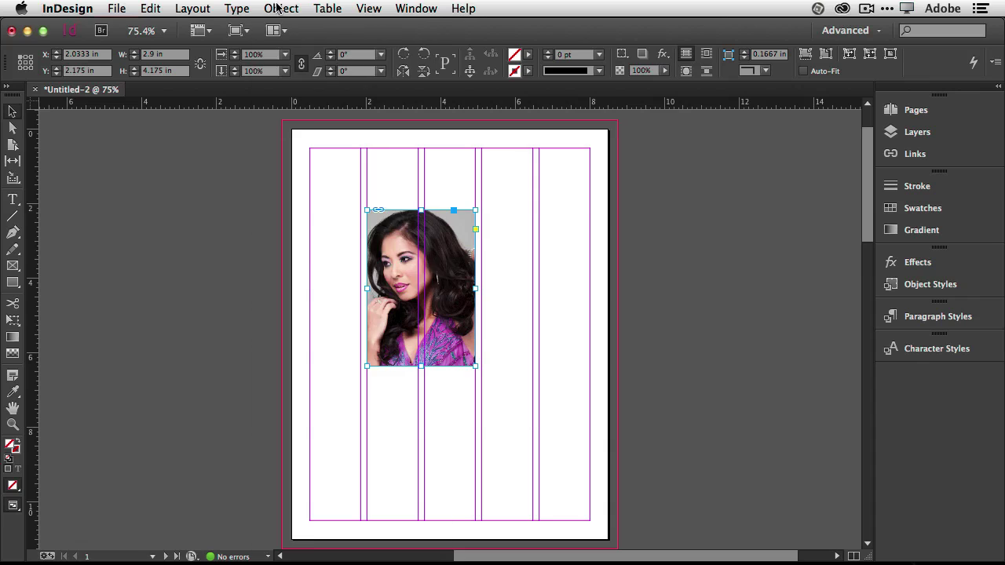
Try Fit Content Proportionally fitting on the framed photo, and undo it.
left_click(277, 8)
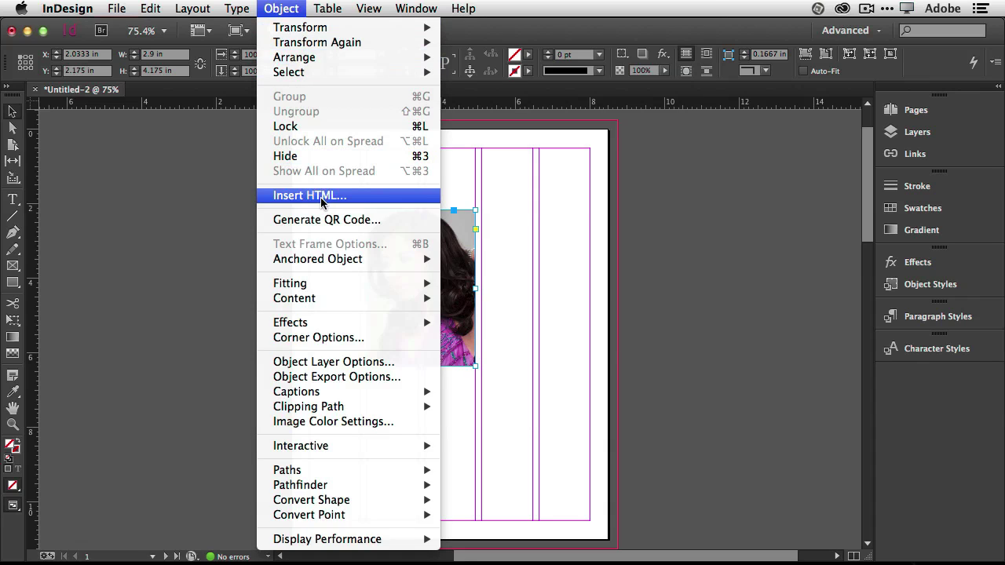
mouse_move(347, 282)
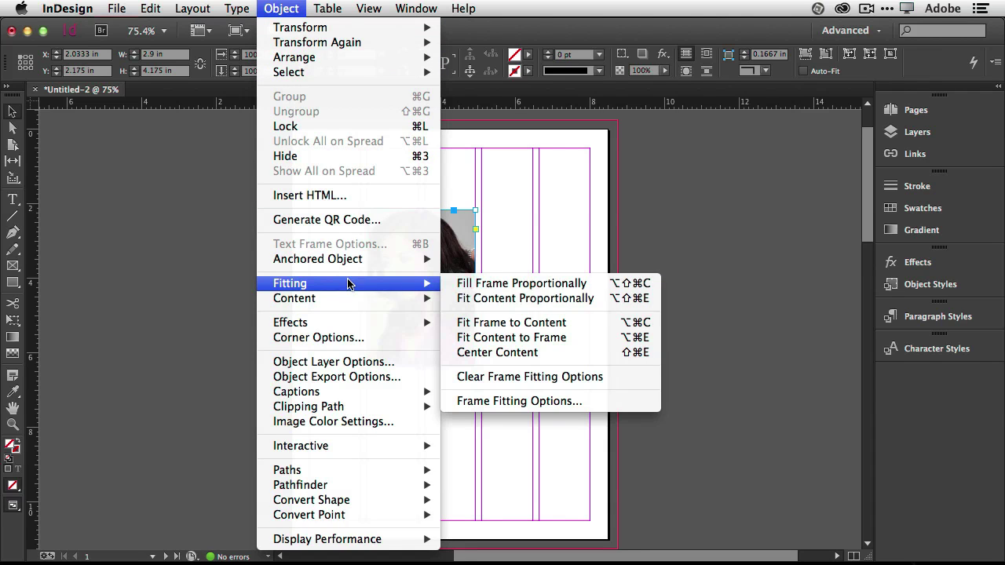
left_click(502, 305)
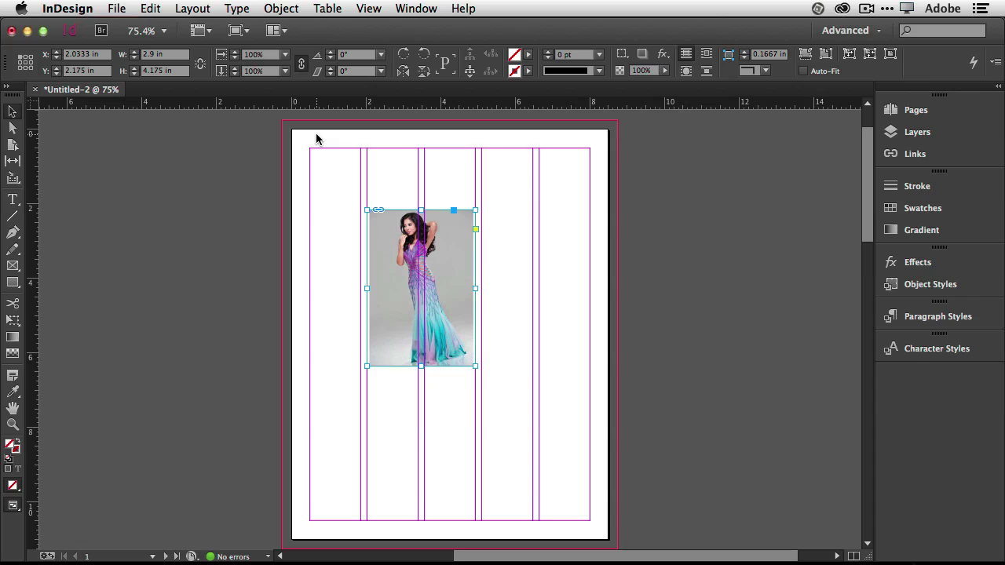
key("super+z")
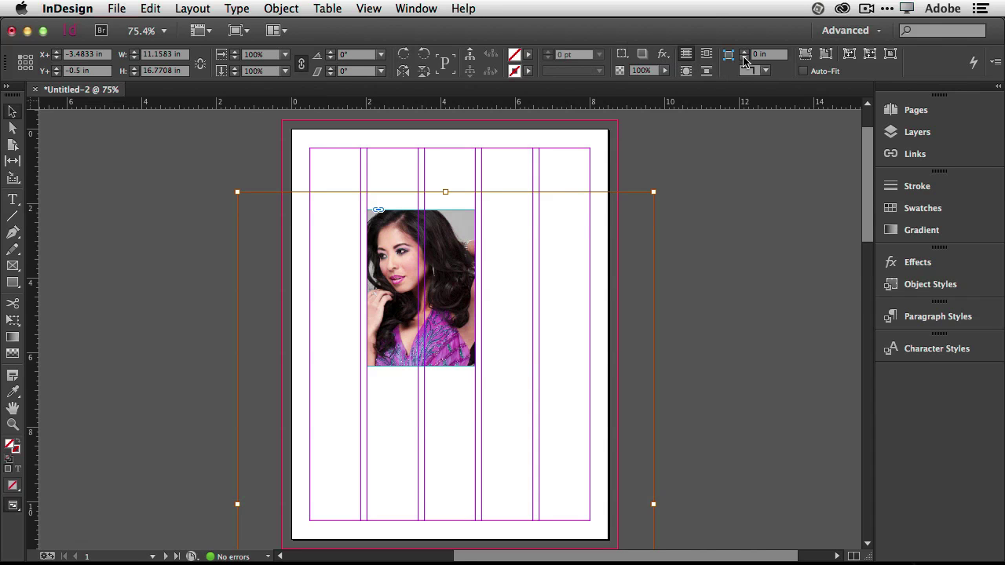
Fill the frame proportionally with the photo and reselect the frame.
left_click(803, 55)
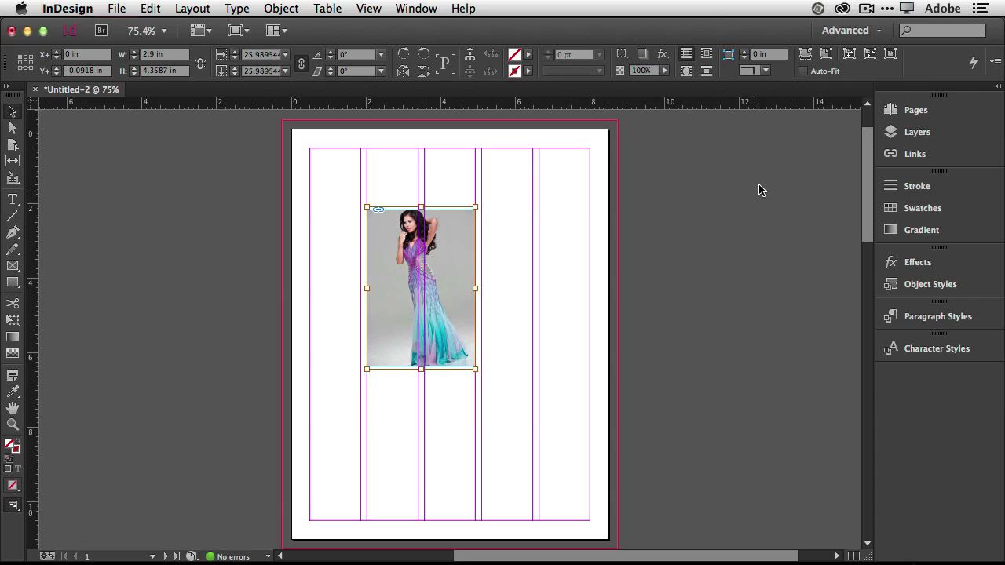
left_click(504, 267)
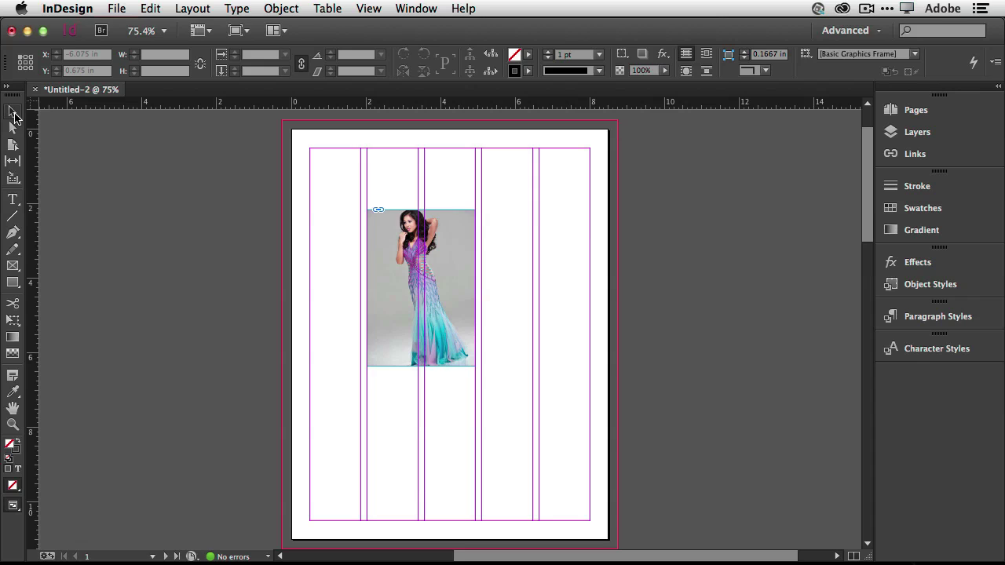
left_click(449, 247)
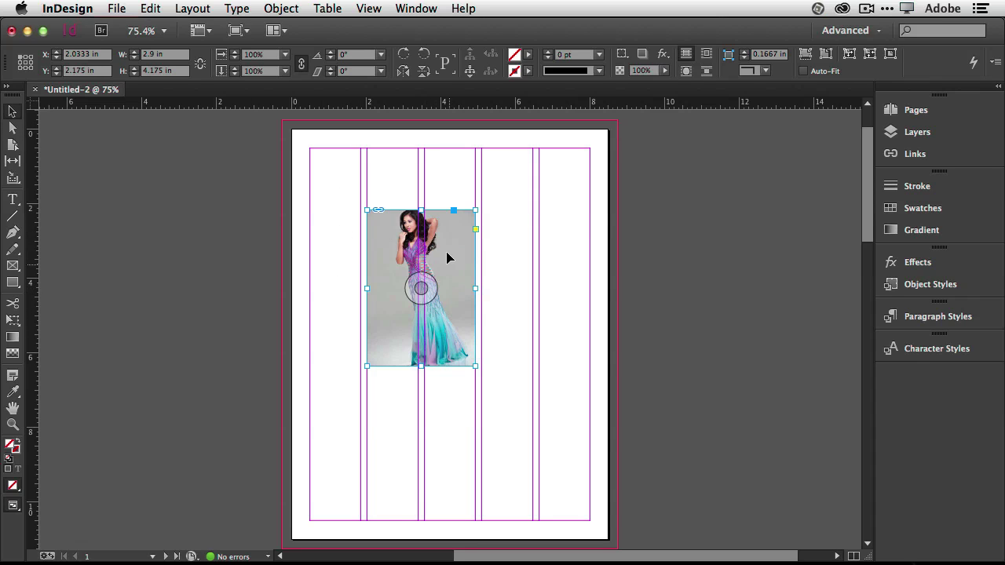
Move the framed photo to the page's upper-left margin corner, then try enlarging only its frame to 5.15 × 6.375 in and undo that.
left_click_drag(450, 257, 393, 195)
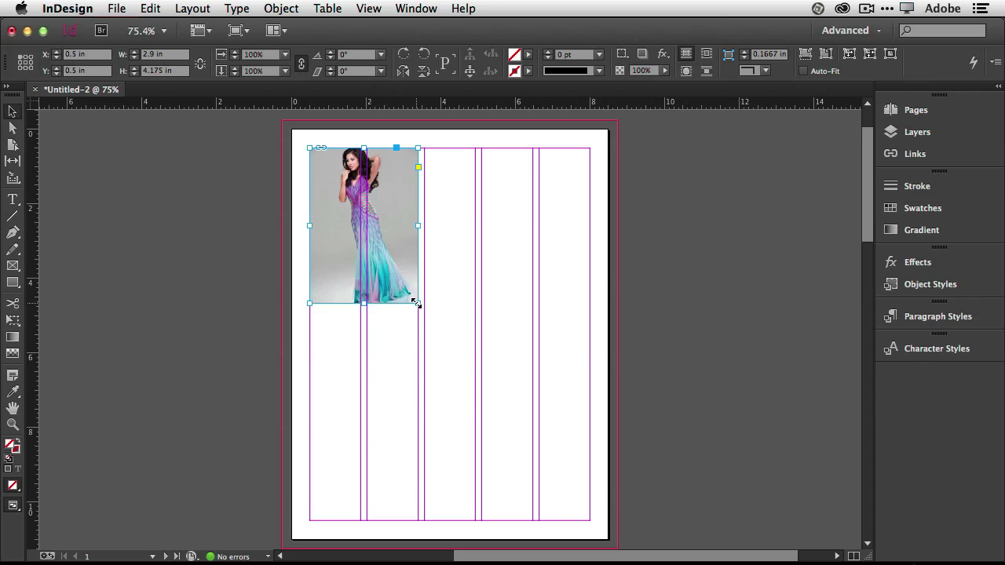
left_click_drag(416, 304, 502, 386)
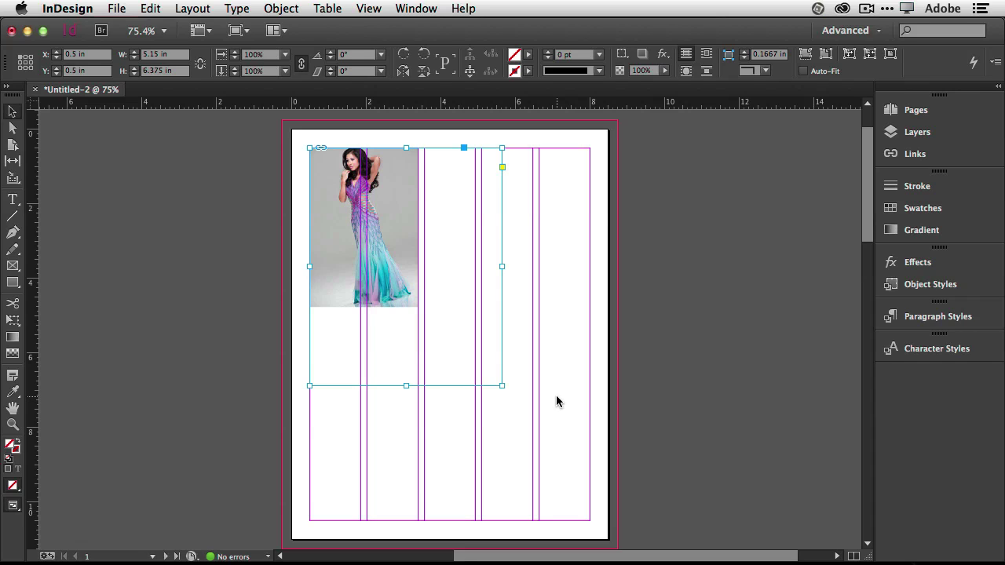
key("super+z")
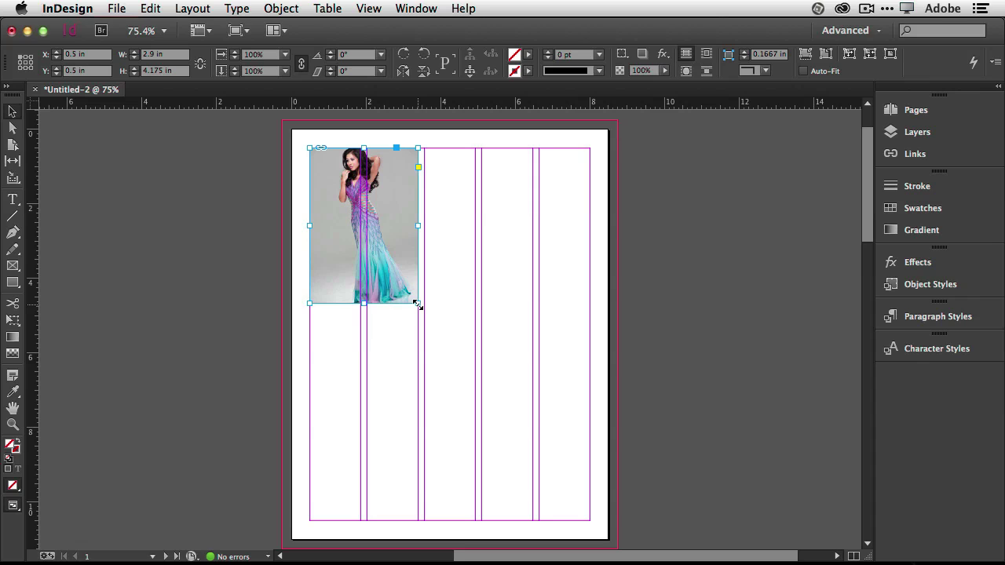
Scale the photo together with its frame up to about 5.97 × 8.59 in and down to about 1.37 × 1.98 in.
left_click_drag(416, 303, 534, 416)
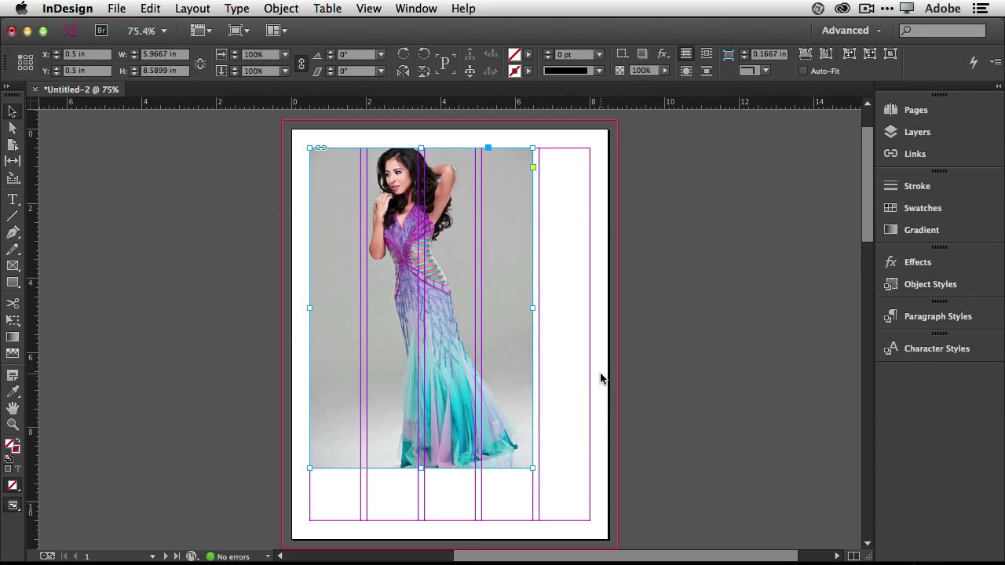
left_click_drag(532, 468, 355, 224)
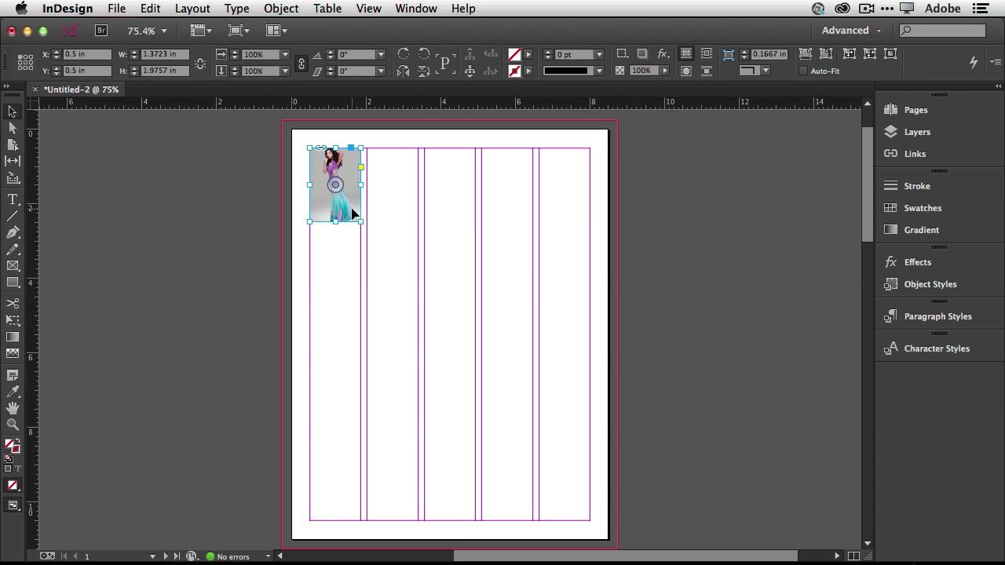
Delete the photo and draw a 9 × 11.5 in rectangle frame covering page 1 out to the bleed edges.
key("Delete")
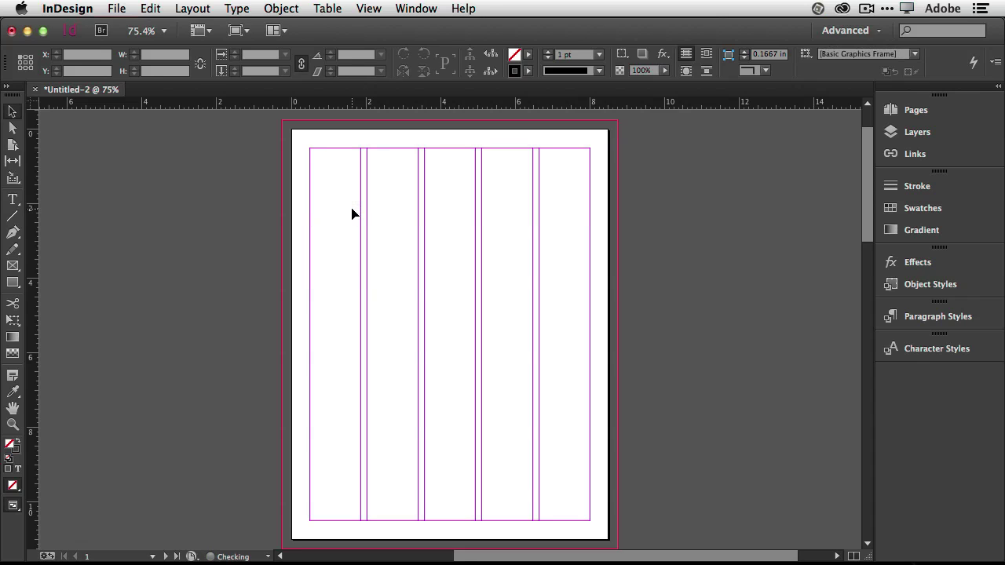
left_click(13, 267)
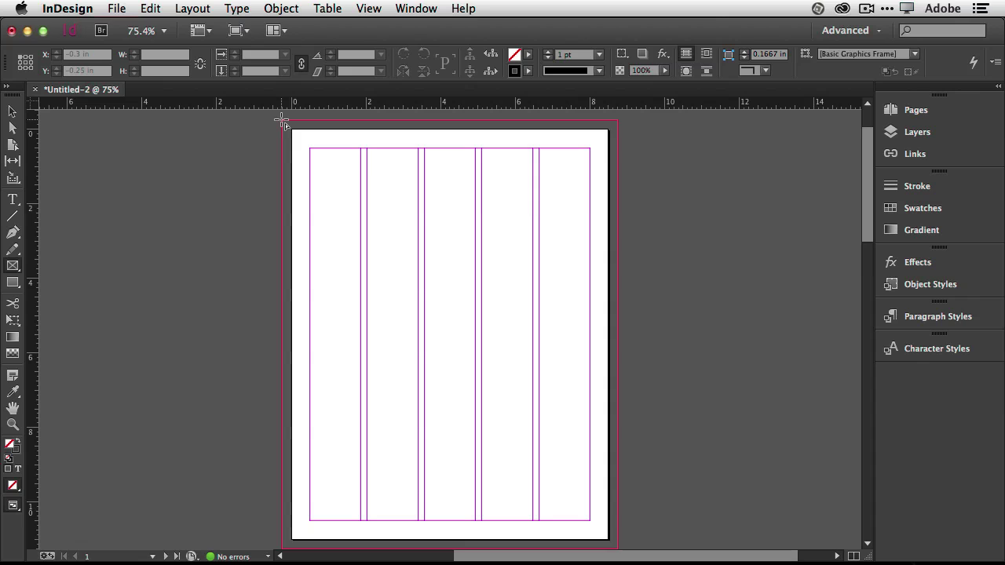
left_click_drag(283, 121, 617, 512)
scroll(632, 404, "up", 2)
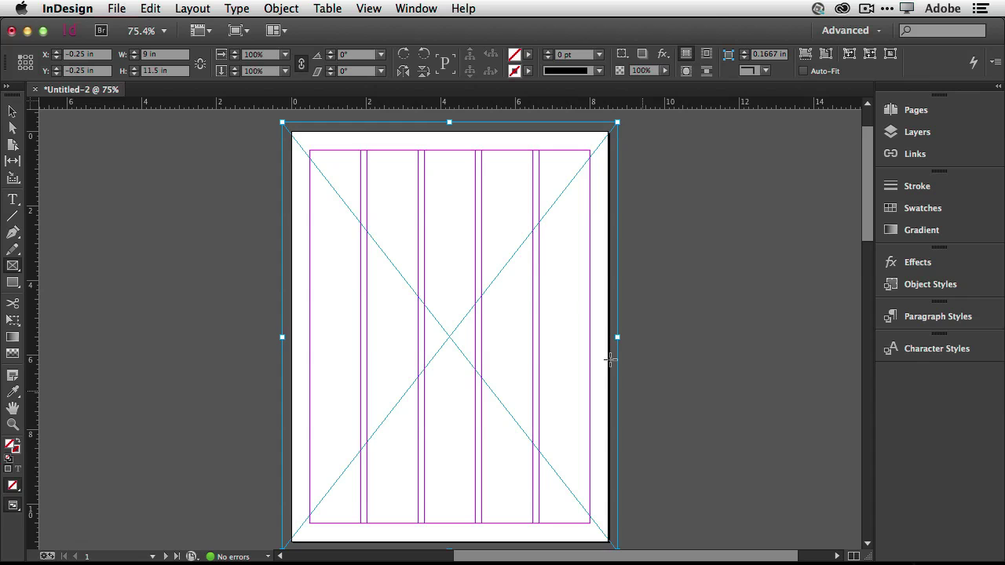
Switch to Adobe Bridge and place Liz1.psd into the full-bleed frame in InDesign.
left_click(116, 8)
left_click(115, 9)
left_click(102, 31)
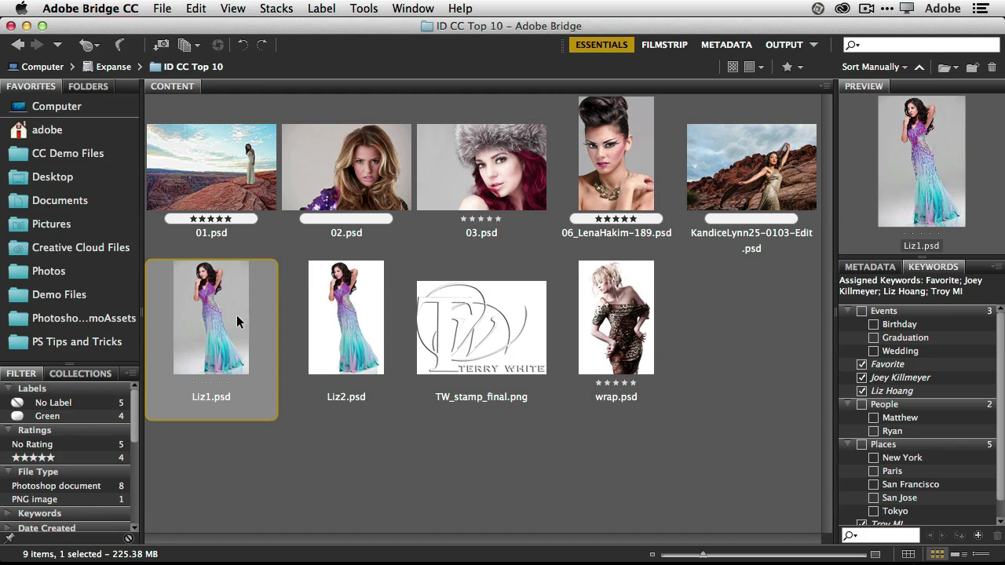
left_click(160, 8)
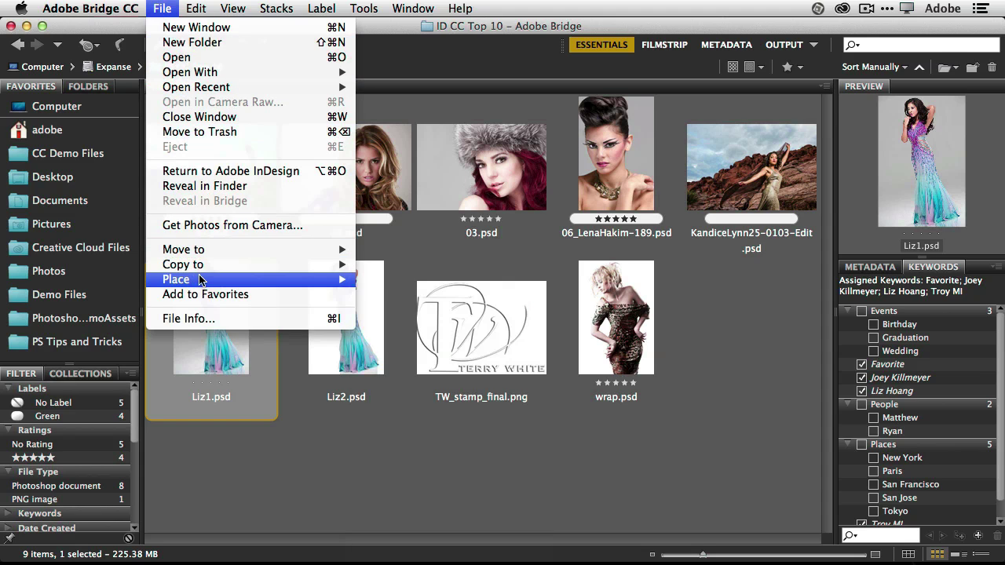
mouse_move(202, 279)
left_click(412, 310)
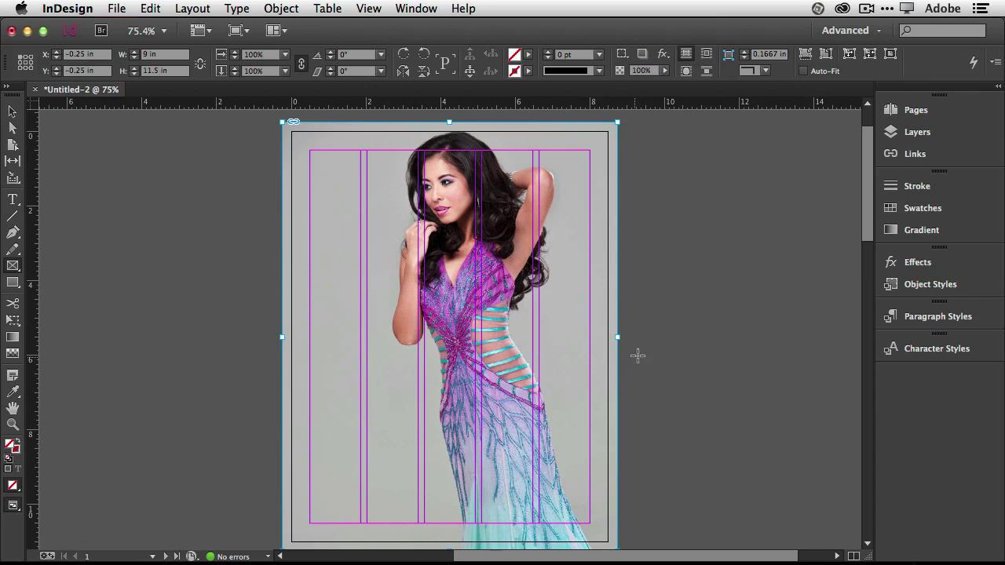
Go to the facing spread of pages 2 and 3 and change the workspace from Advanced to Essentials with the Selection tool active.
left_click_drag(868, 226, 863, 358)
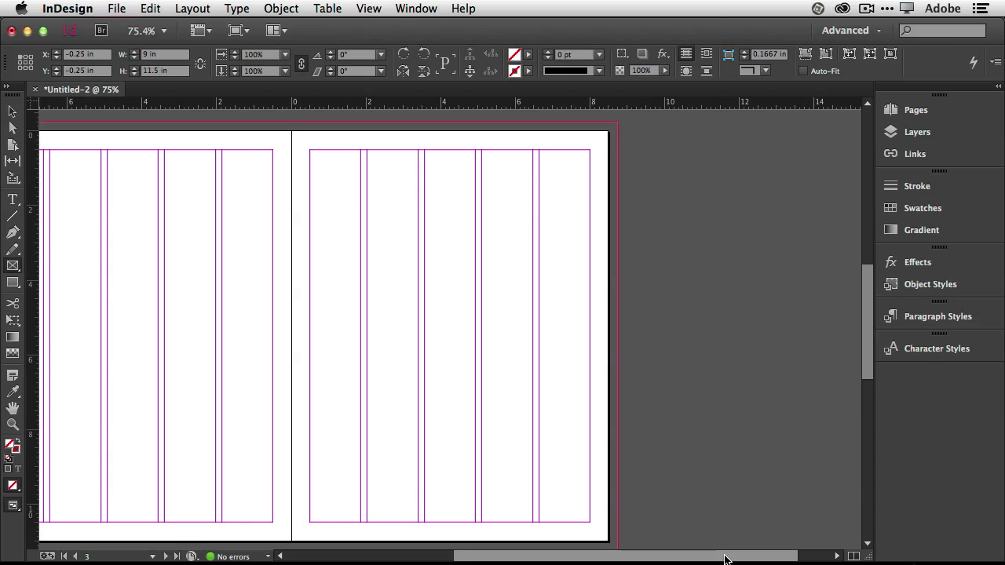
left_click_drag(725, 559, 677, 558)
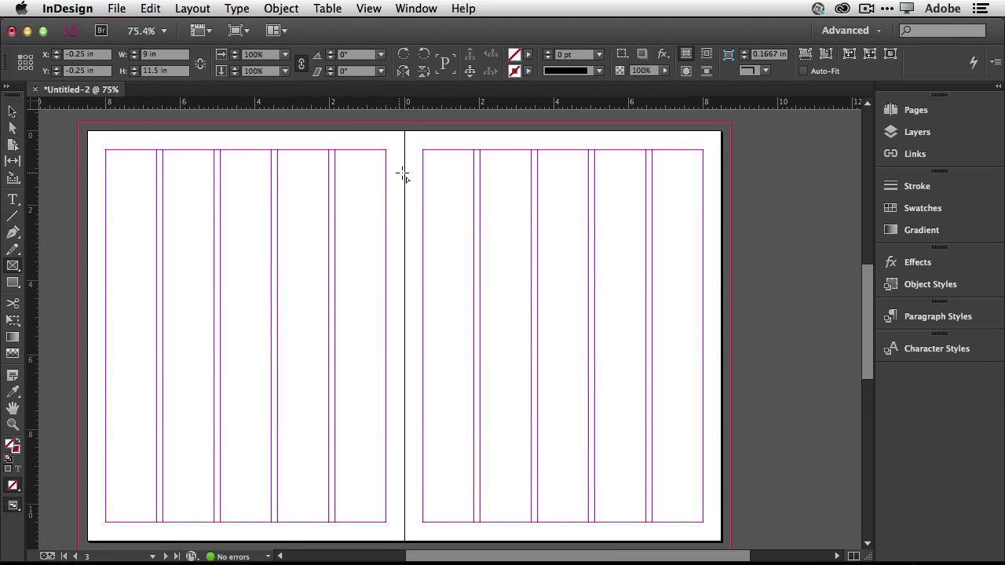
left_click(101, 30)
key("super+Tab")
left_click(12, 111)
left_click(834, 32)
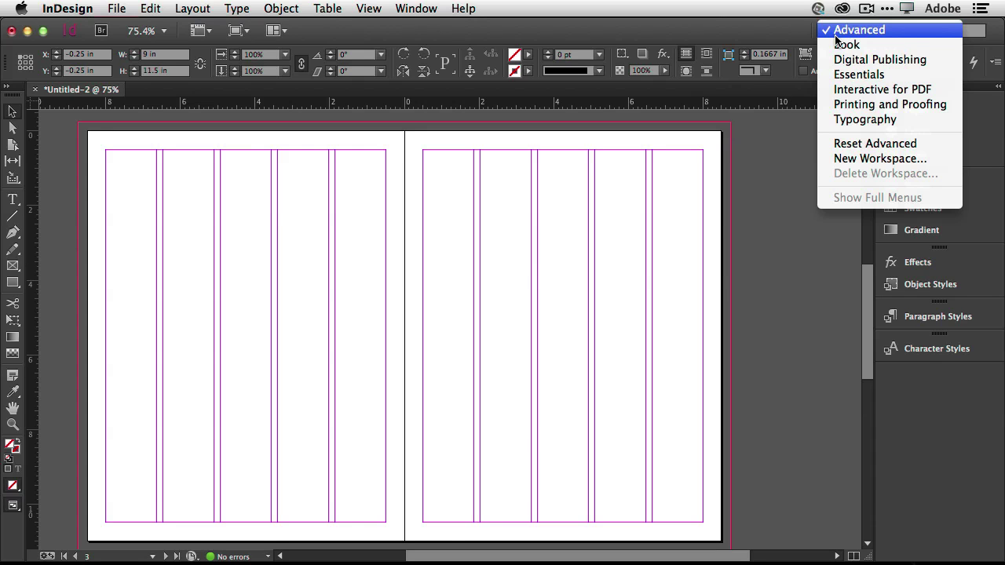
left_click(846, 74)
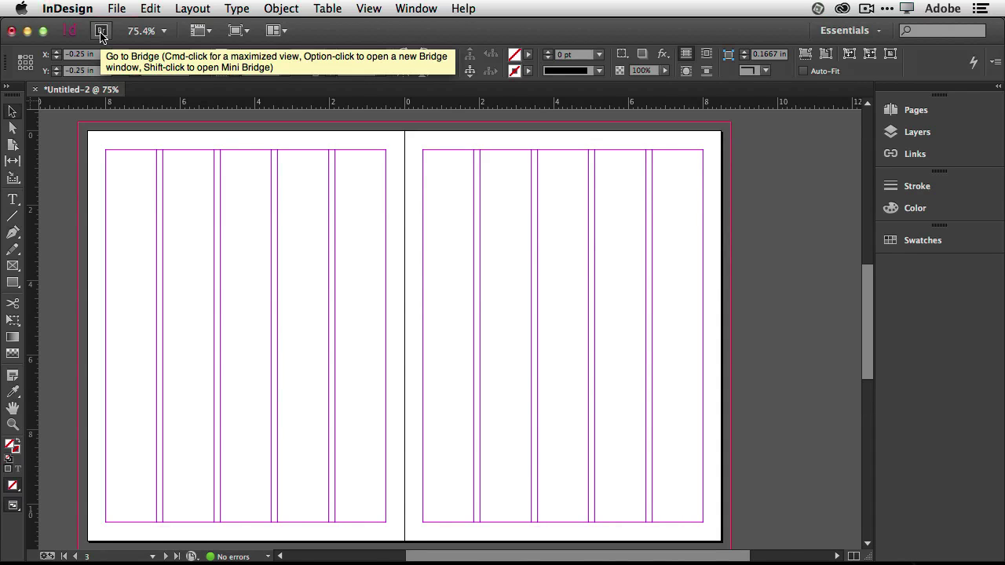
Open Mini Bridge over the spread and check its location list and search field.
left_click(101, 31)
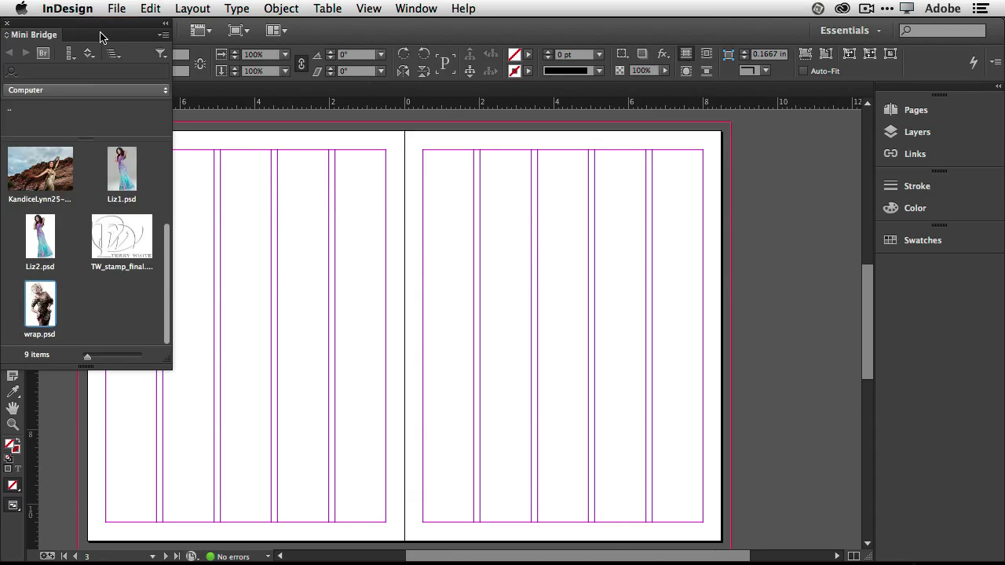
left_click_drag(53, 35, 627, 173)
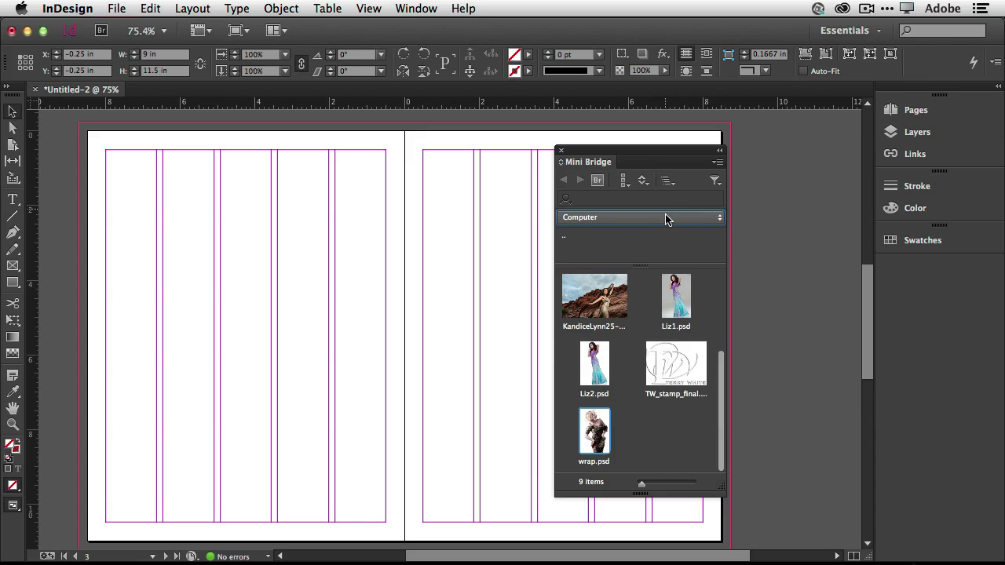
left_click(666, 218)
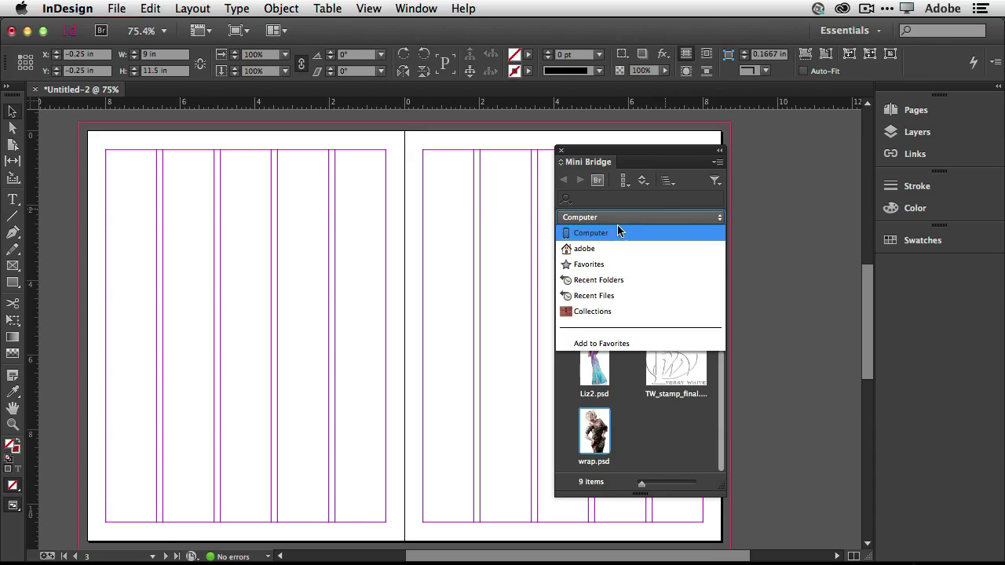
left_click(657, 203)
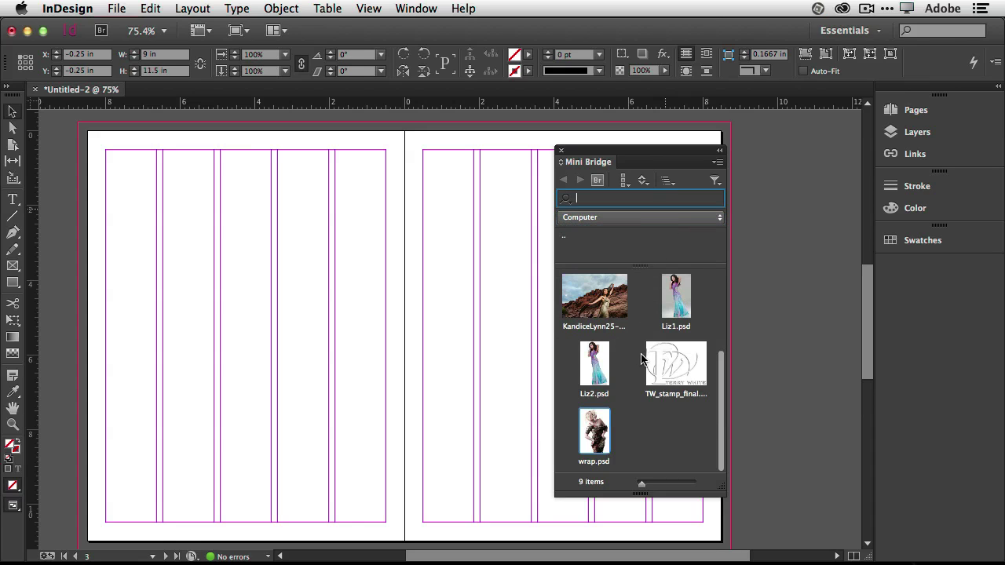
Dock Mini Bridge below Swatches and expand it from the dock.
left_click_drag(601, 152, 893, 275)
left_click(895, 273)
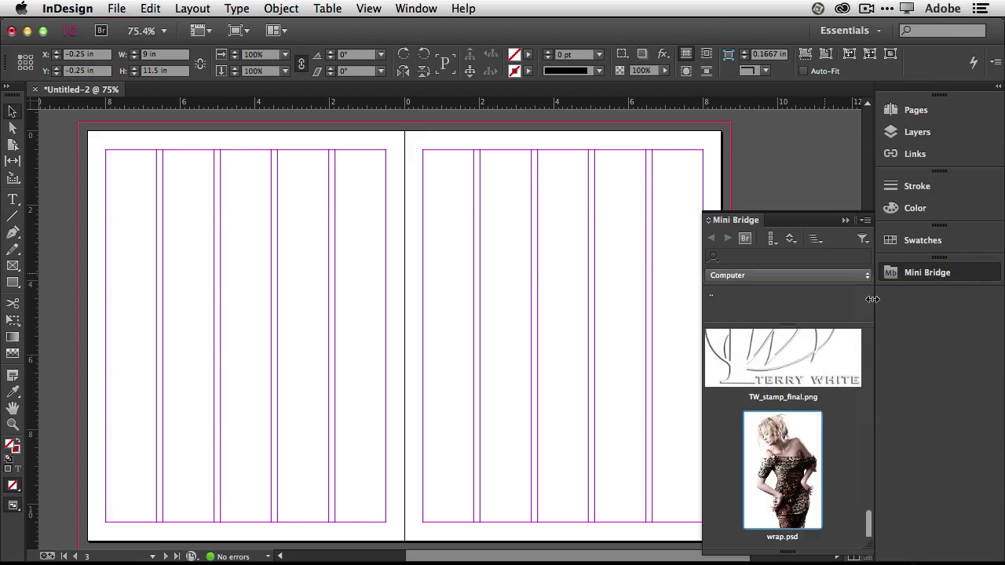
left_click(919, 270)
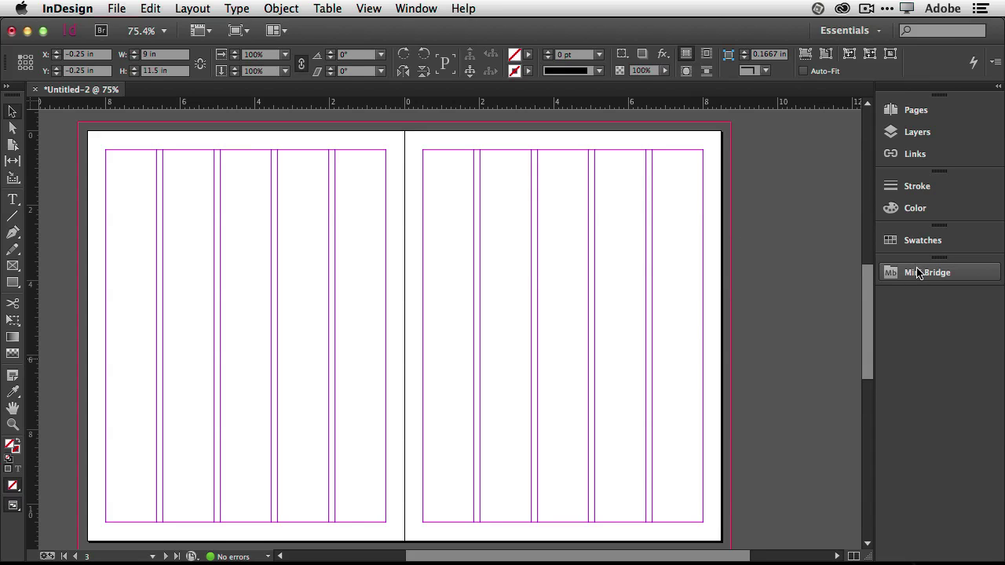
left_click(919, 272)
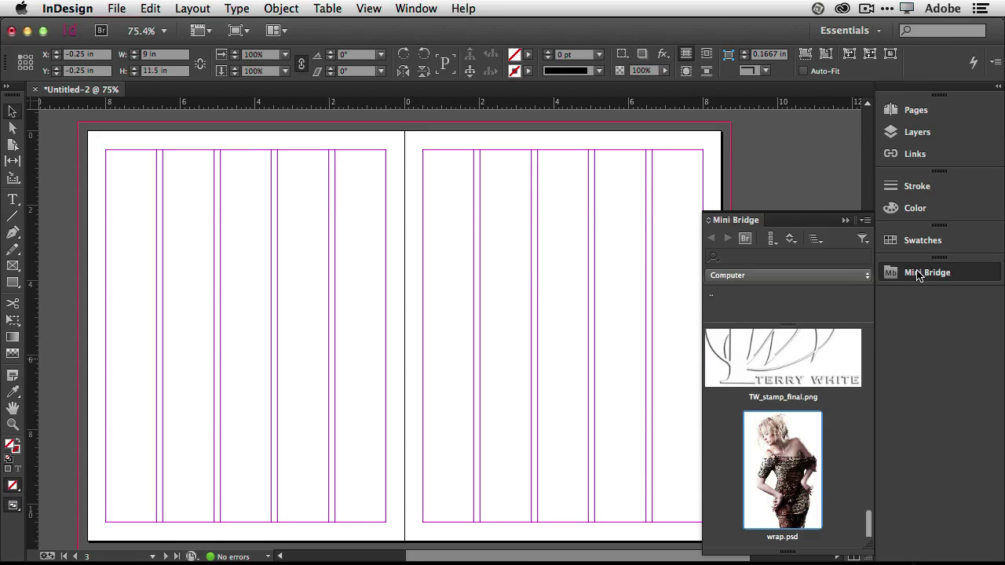
left_click(919, 273)
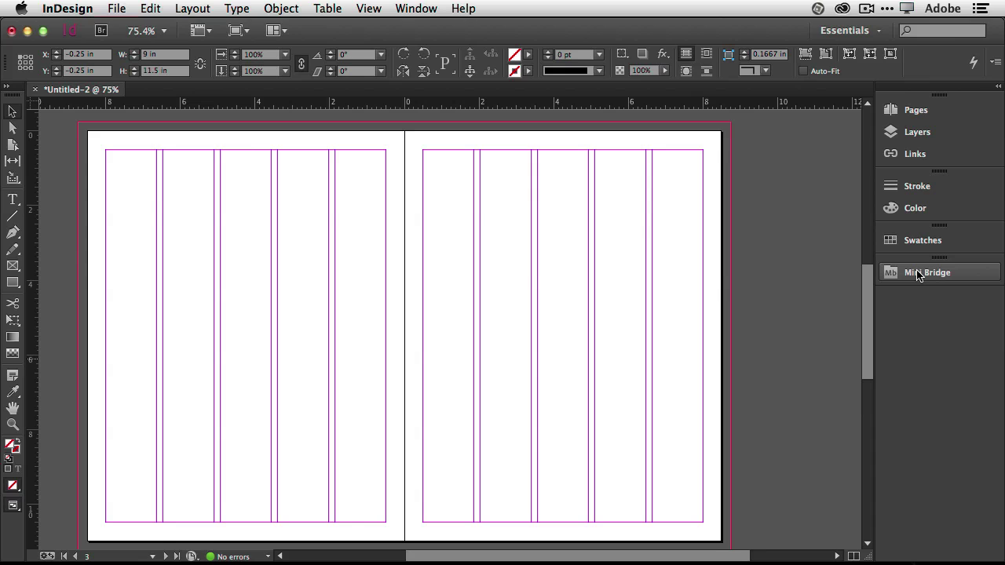
left_click(920, 272)
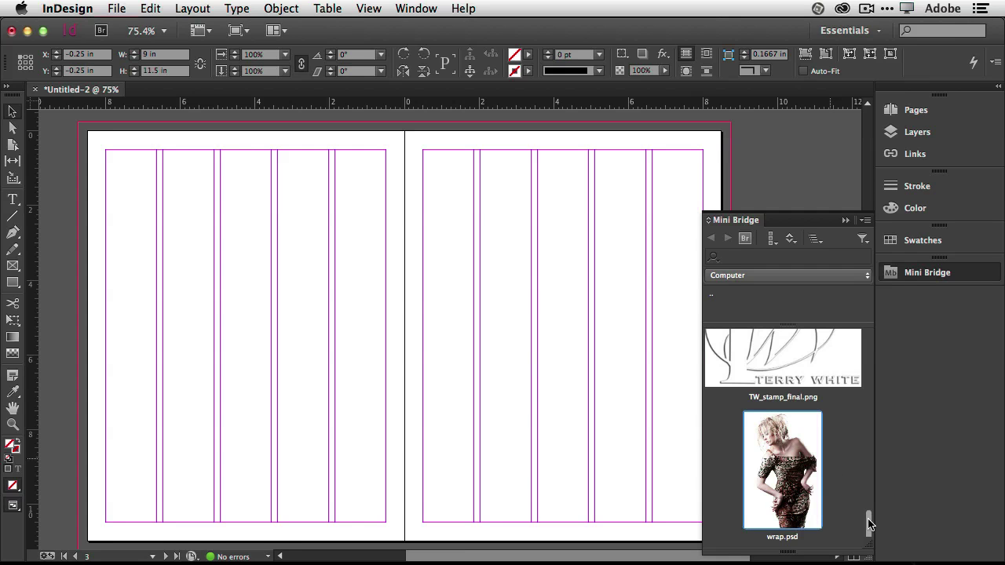
Load 01.psd, 02.psd and 03.psd from Mini Bridge for placing in the document, and collapse Mini Bridge.
left_click_drag(868, 522, 869, 353)
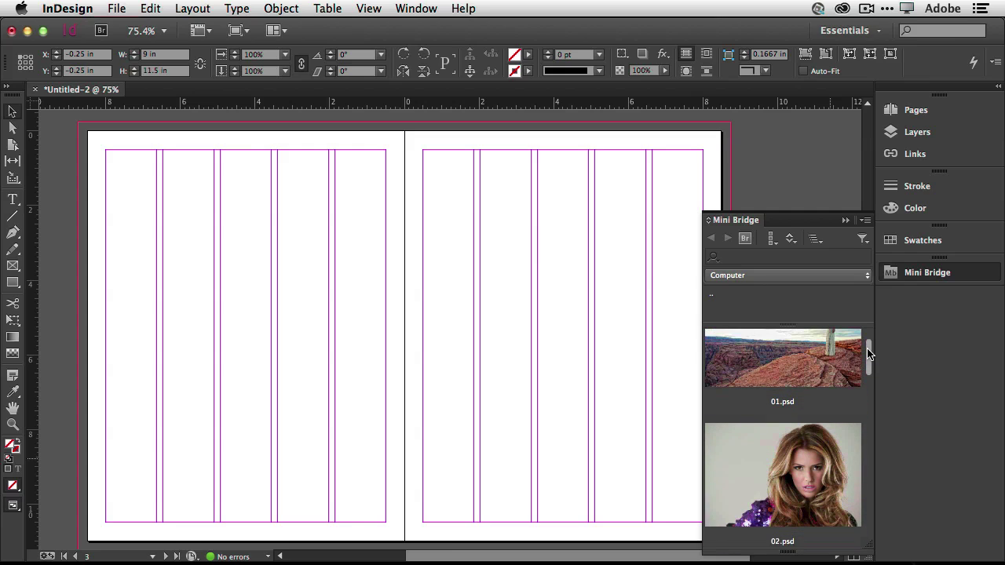
left_click(775, 380)
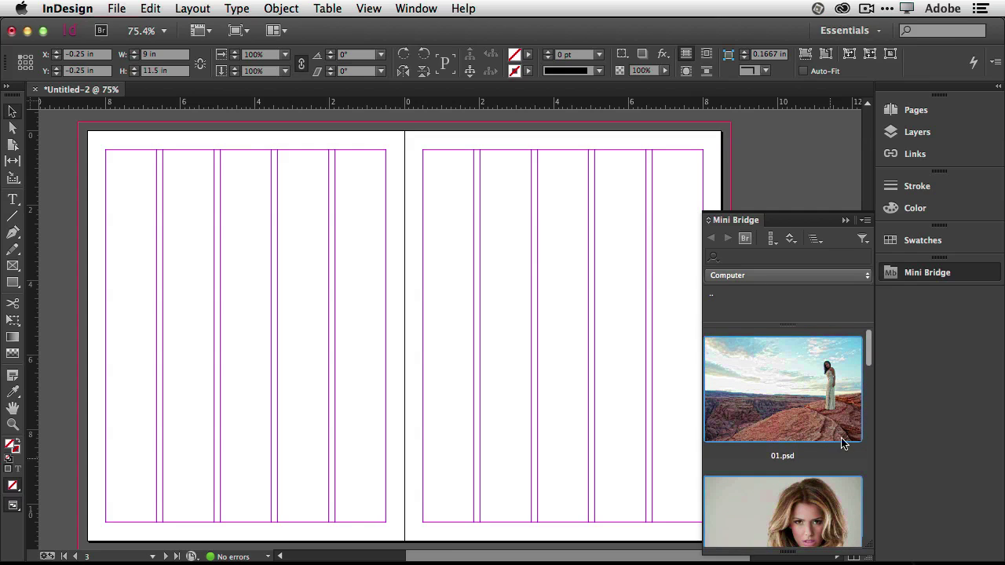
left_click_drag(869, 338, 870, 401)
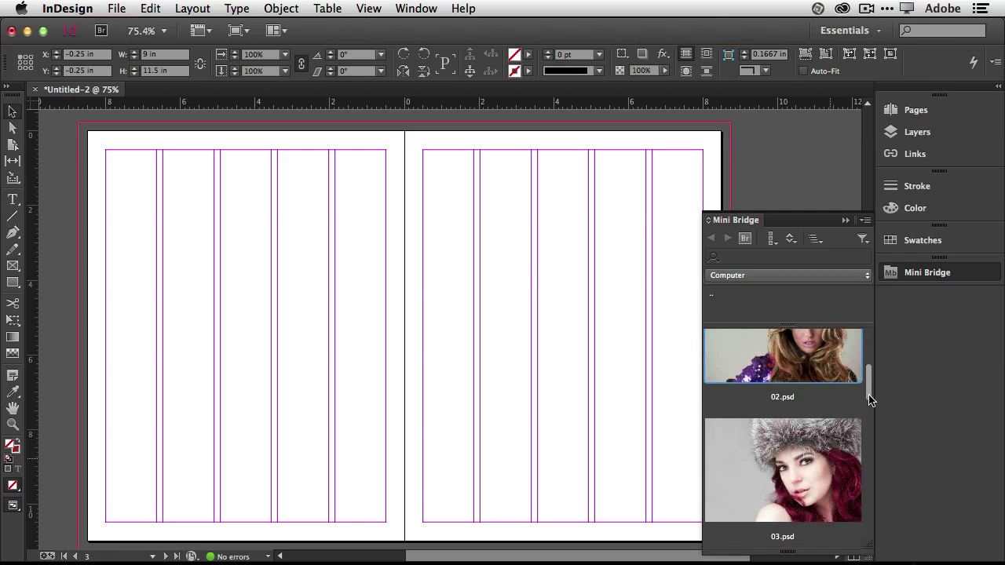
left_click(812, 440)
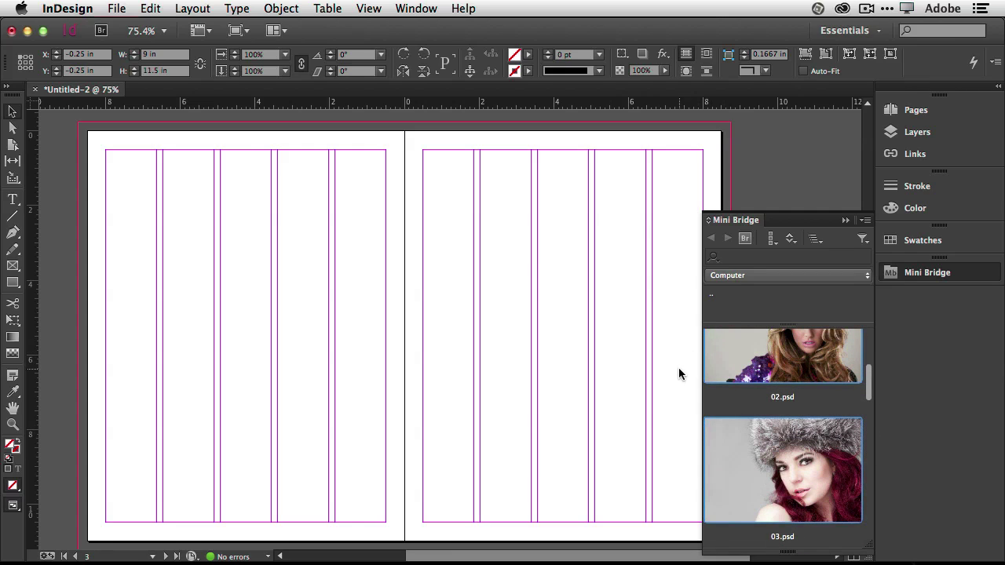
left_click_drag(811, 365, 210, 202)
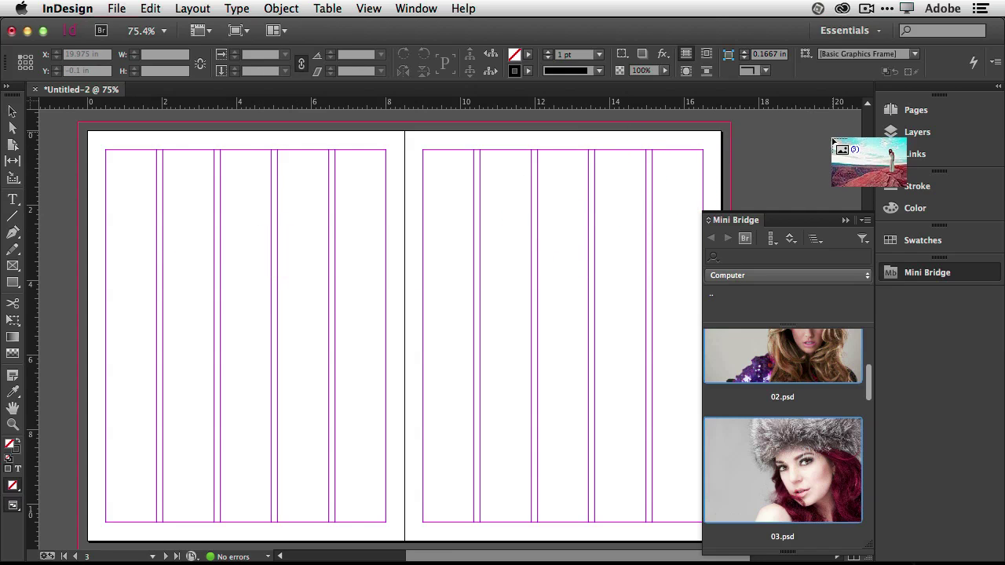
left_click(846, 222)
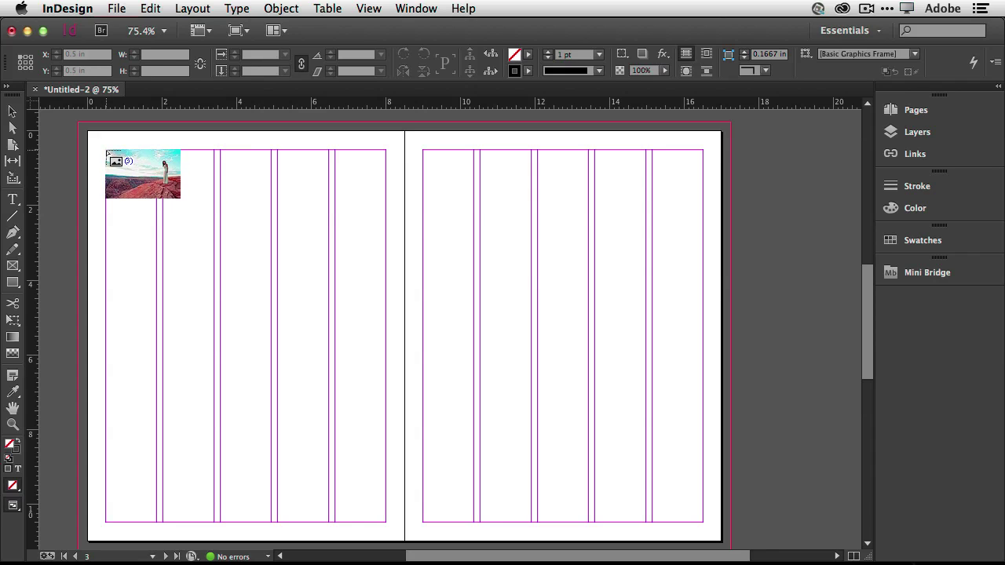
Place the three loaded photos as a row of three equal frames, 7.5 × 1.7 in overall, across the upper margin area of the left page.
left_click_drag(107, 151, 385, 335)
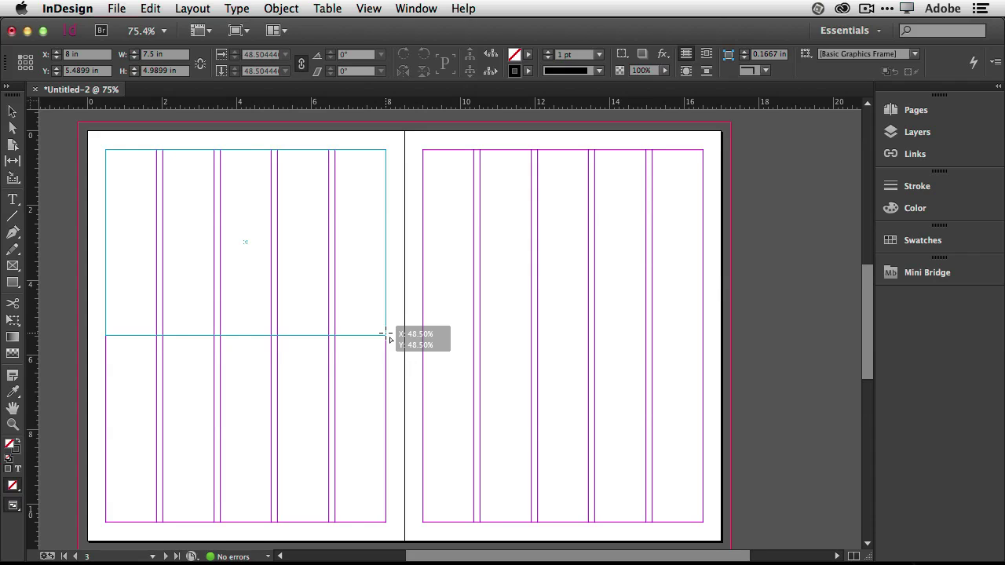
left_click_drag(385, 334, 387, 214)
key("Right")
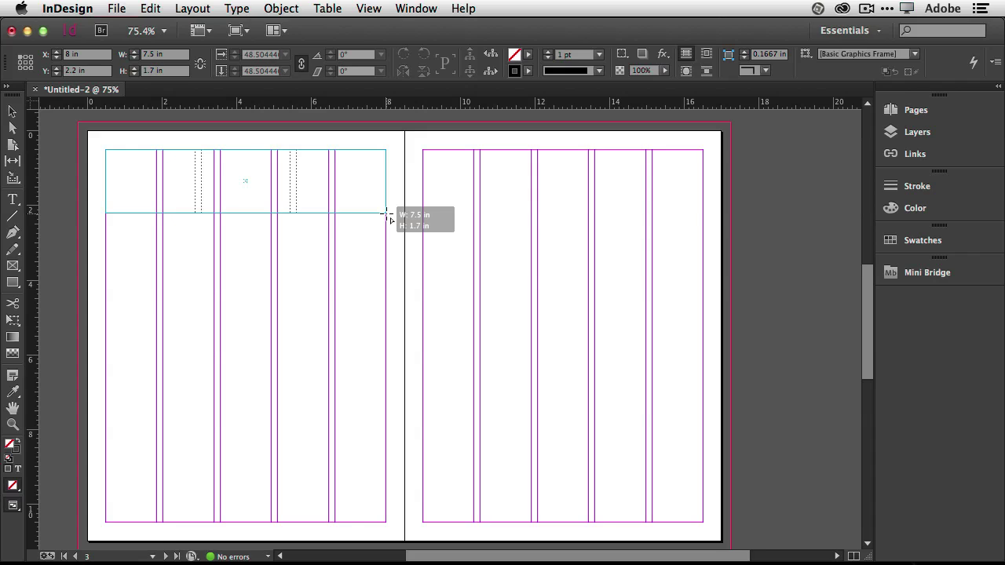
left_click_drag(386, 213, 385, 215)
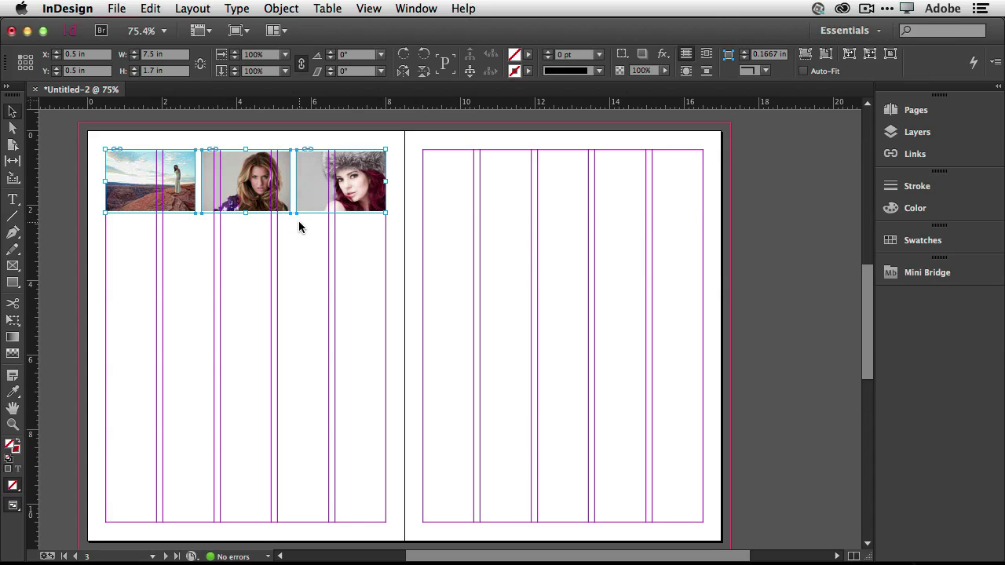
Fill the three frames proportionally with their photos and deselect them.
left_click(805, 55)
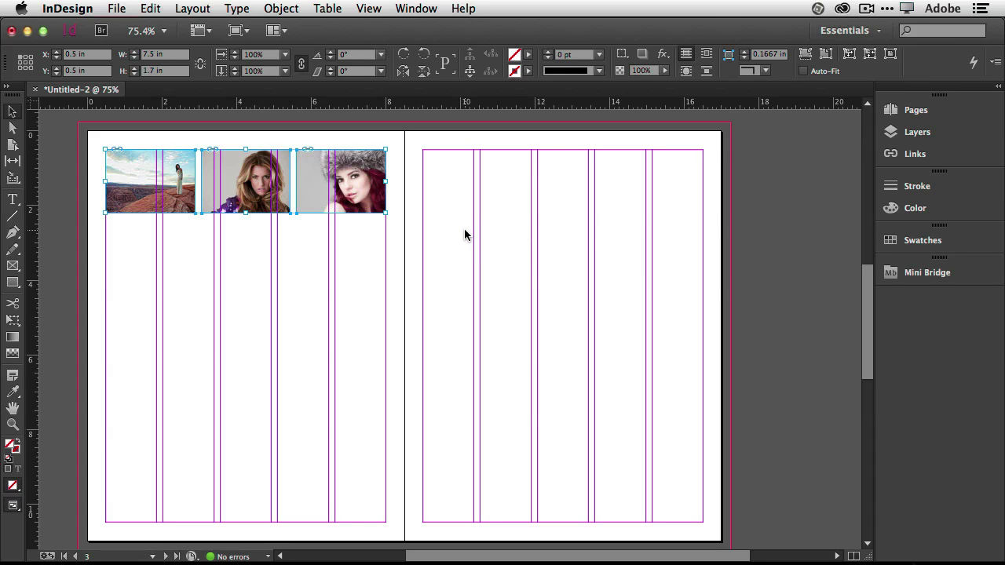
left_click(417, 244)
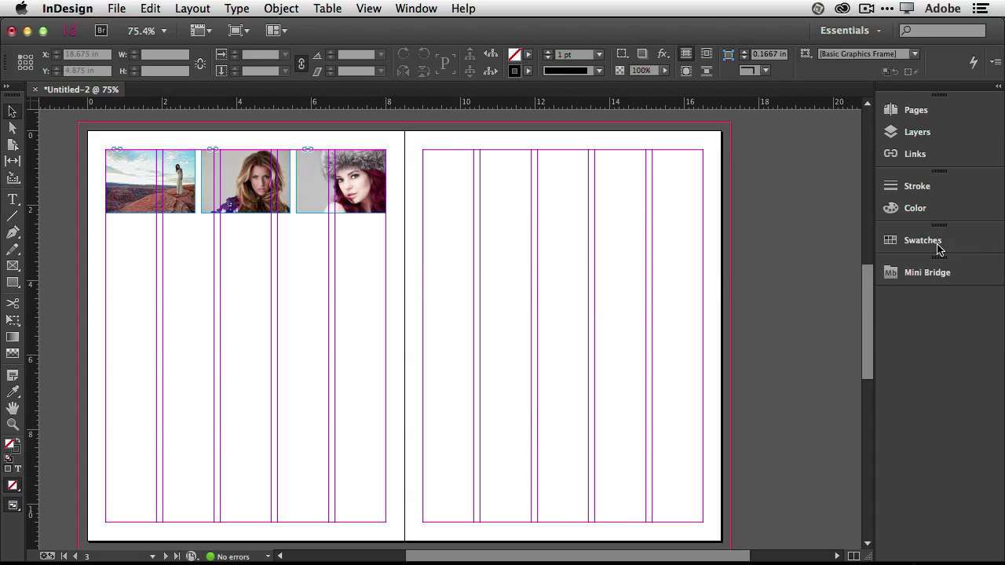
Load wrap.psd from Mini Bridge for placing in the document, and collapse Mini Bridge.
left_click(918, 273)
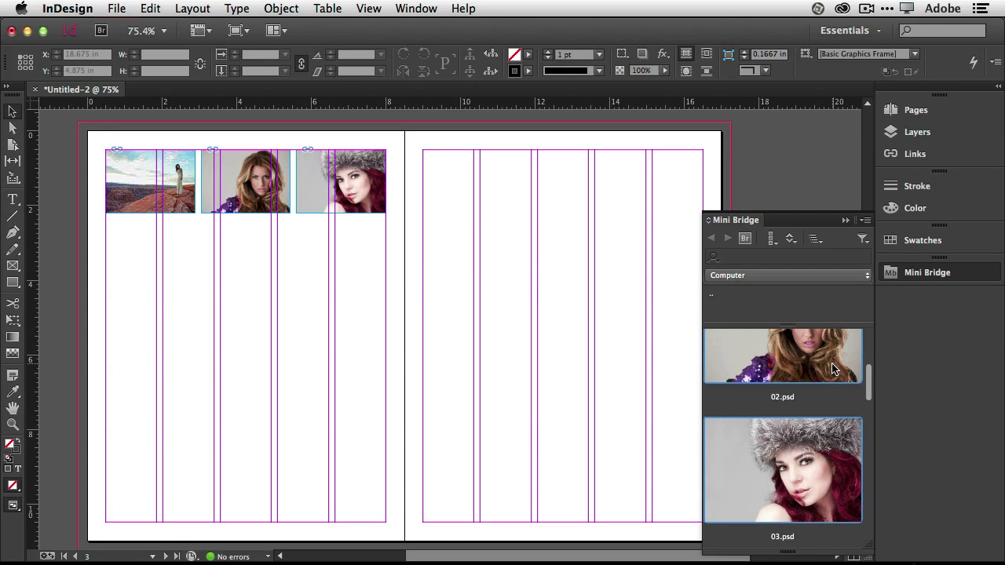
scroll(832, 372, "down", 5)
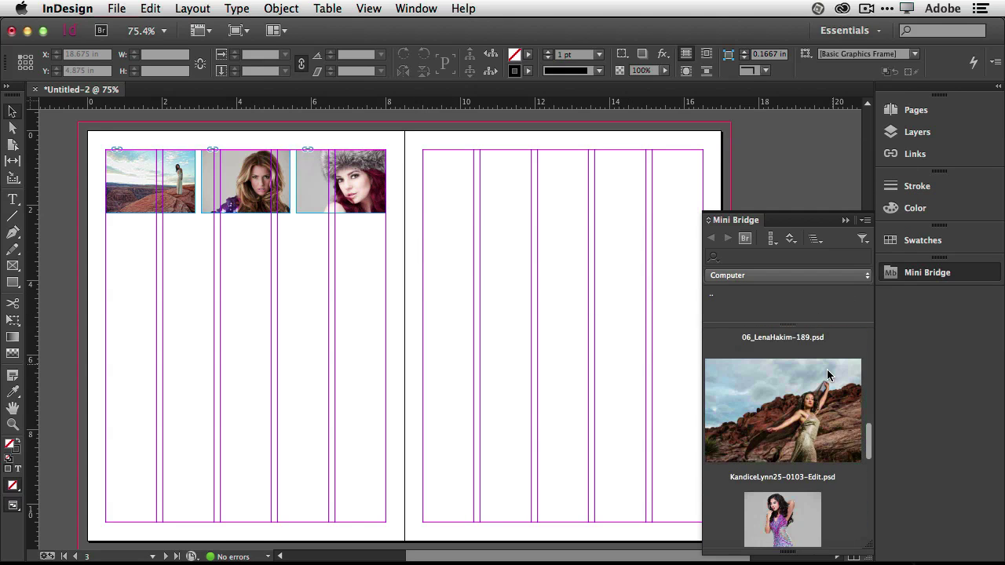
scroll(828, 375, "down", 5)
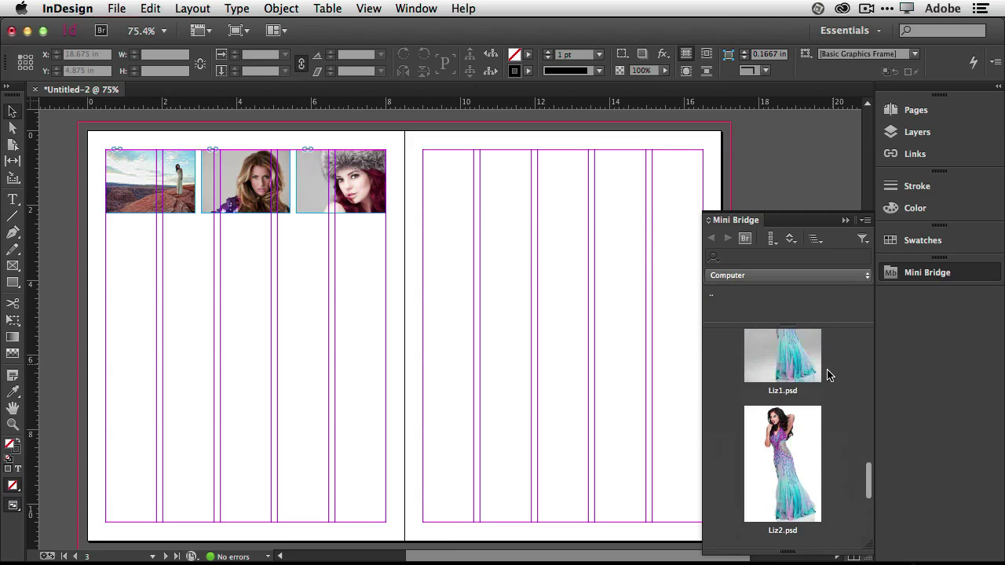
scroll(828, 376, "down", 3)
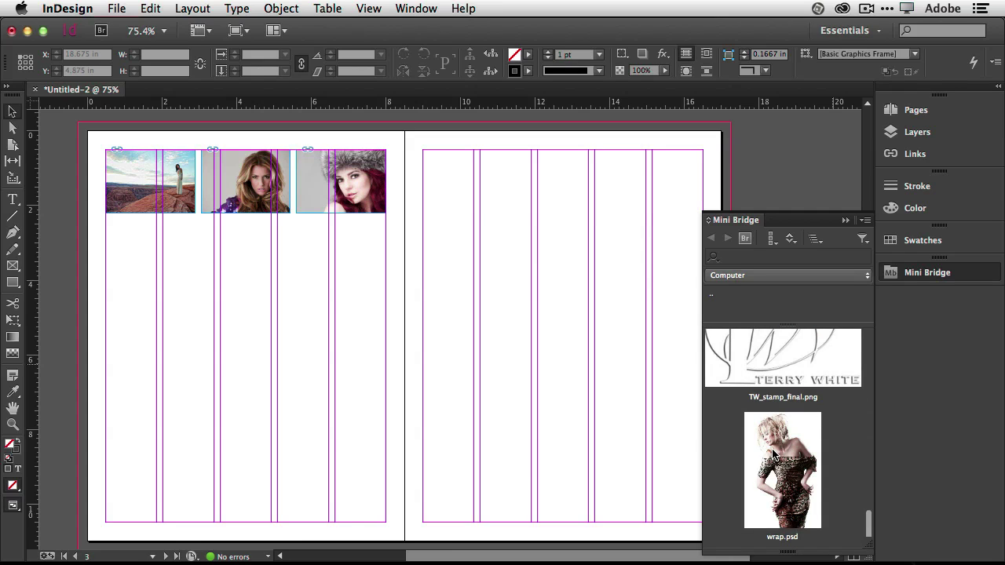
left_click_drag(773, 454, 553, 359)
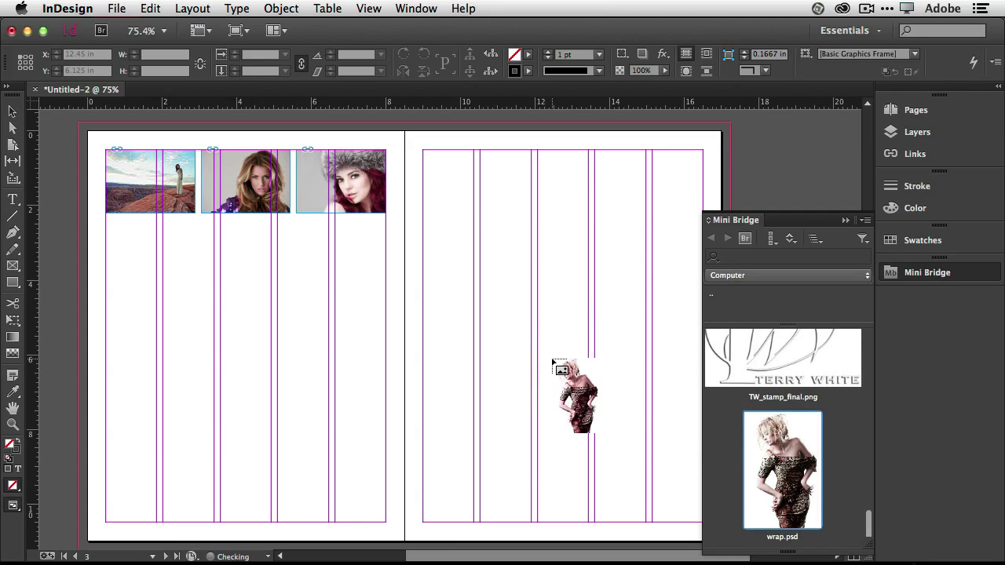
left_click(846, 220)
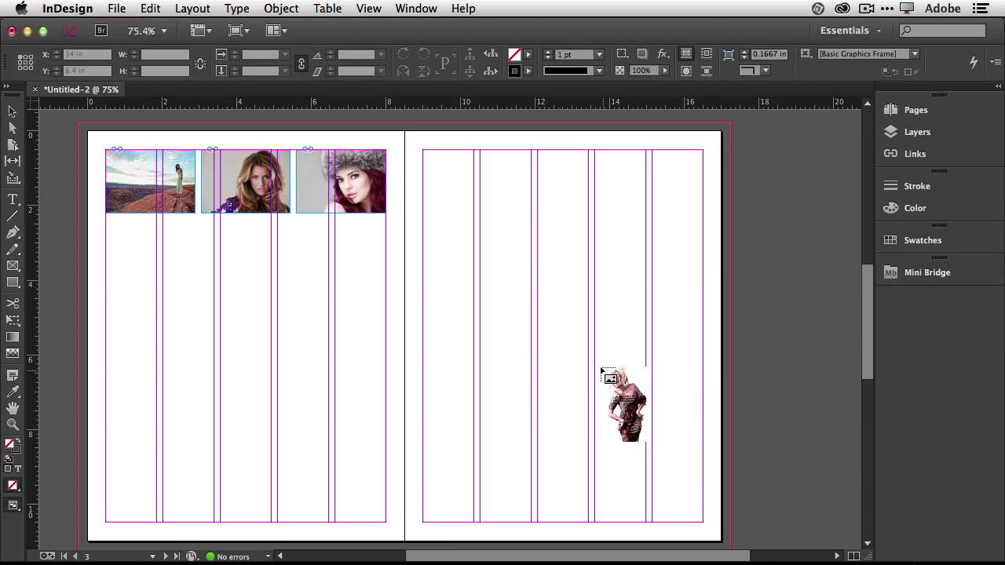
Place wrap.psd about 3.67 × 5.51 in at the right page's lower outer corner, extend it to the bleed edges, and deselect it.
left_click_drag(595, 309, 695, 516)
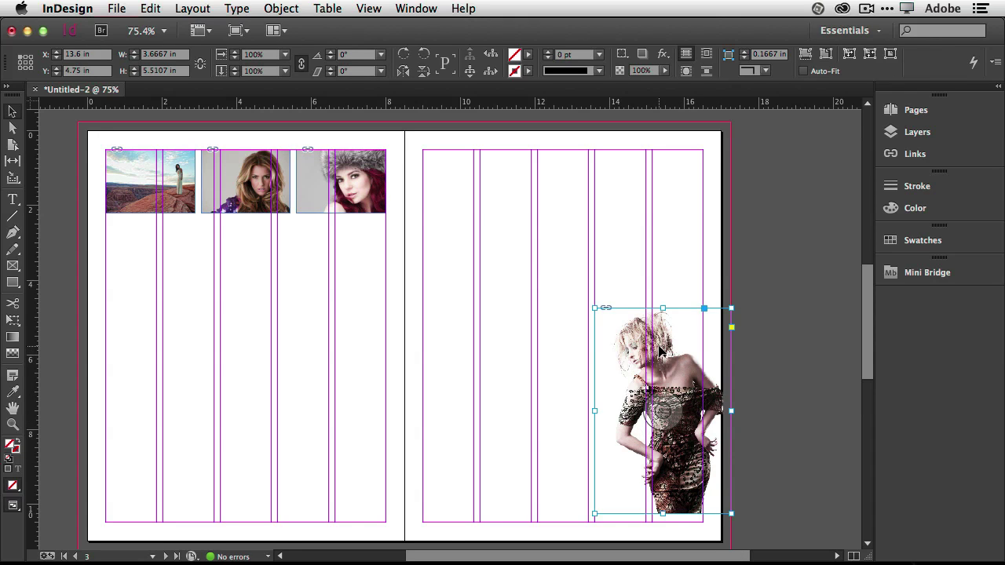
left_click_drag(660, 355, 660, 395)
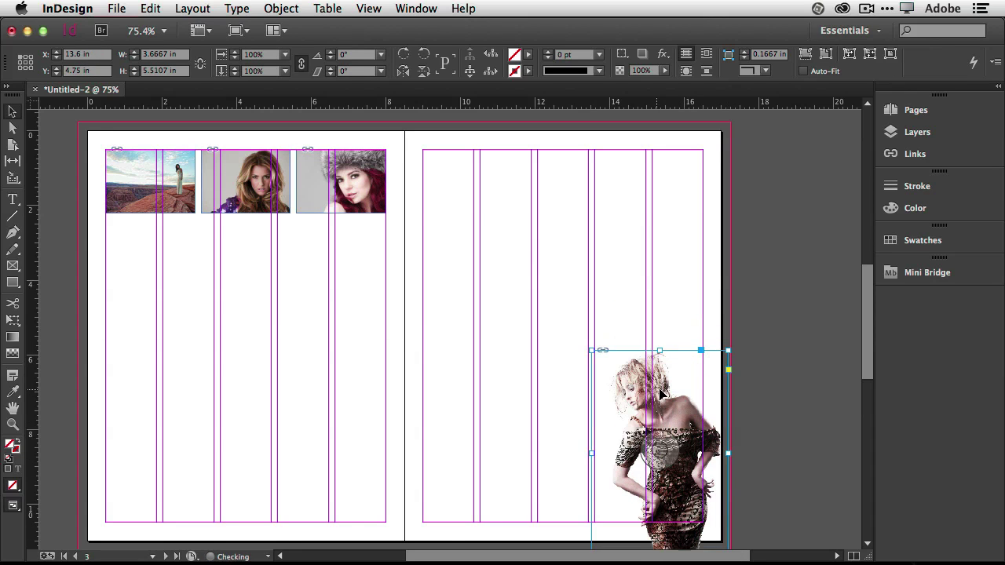
scroll(758, 375, "down", 1)
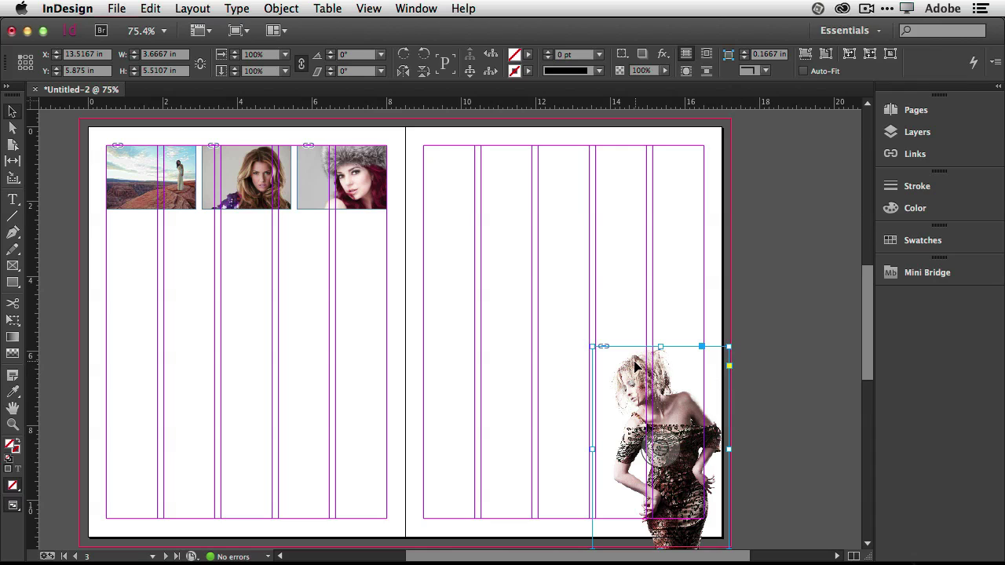
left_click_drag(634, 369, 634, 365)
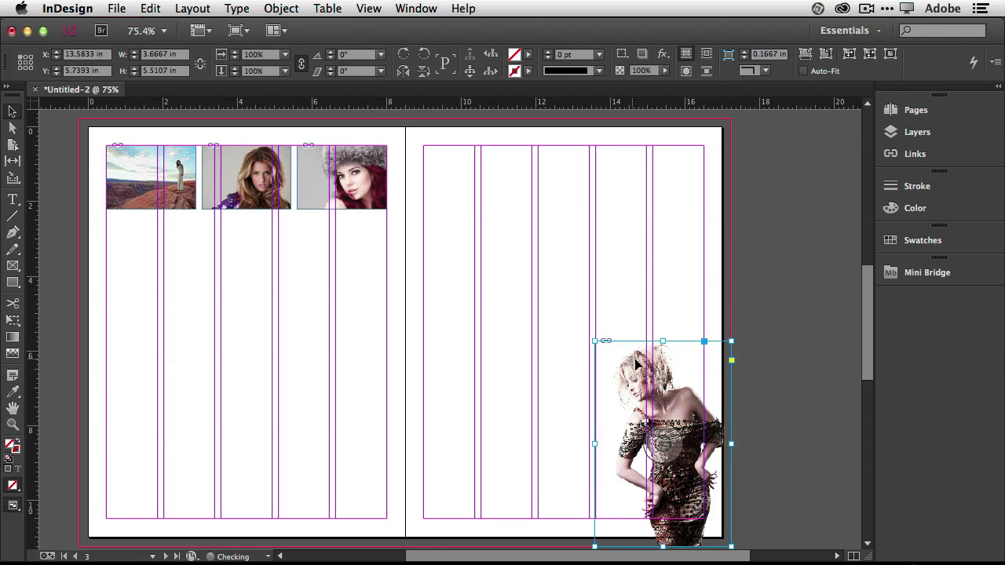
left_click(783, 317)
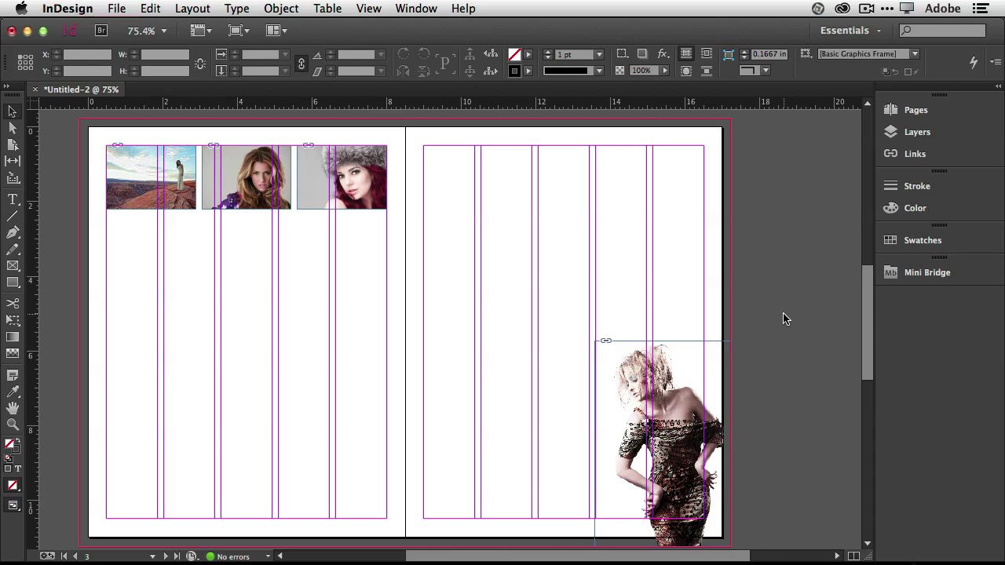
Magnify the middle photo of the row to 200%, open its original 02.psd in Photoshop, and activate the Move tool.
left_click(268, 201)
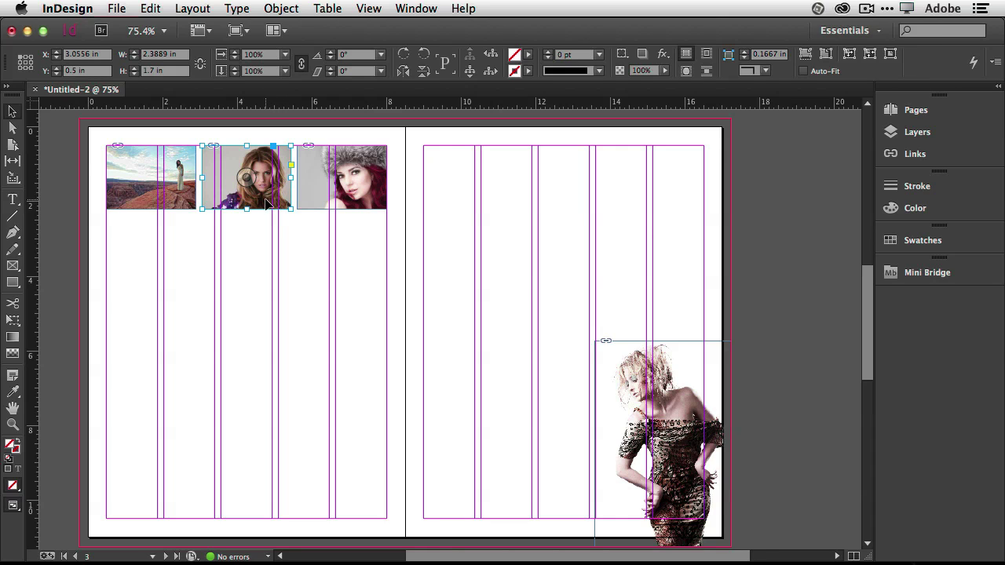
key("super+2")
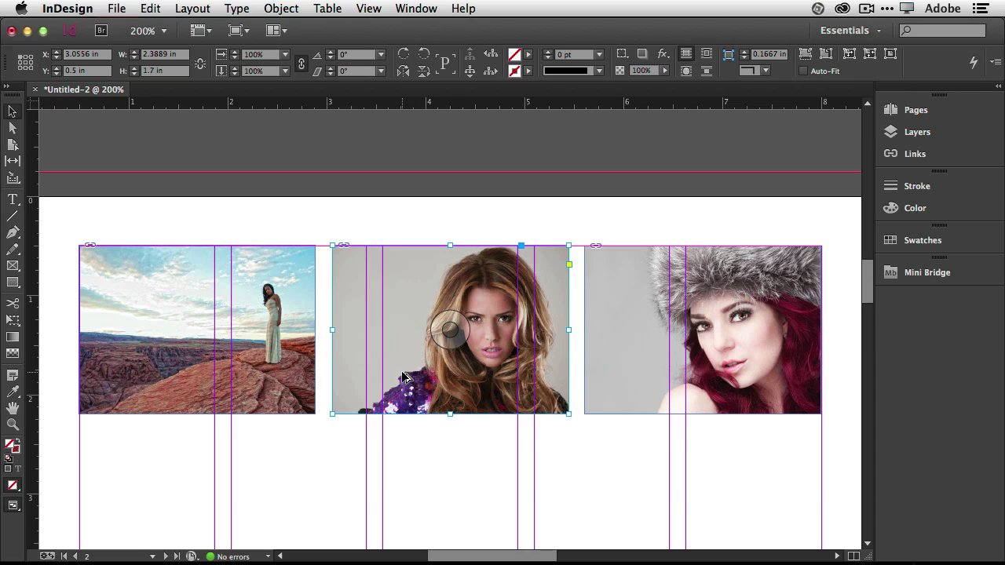
key("super+Tab")
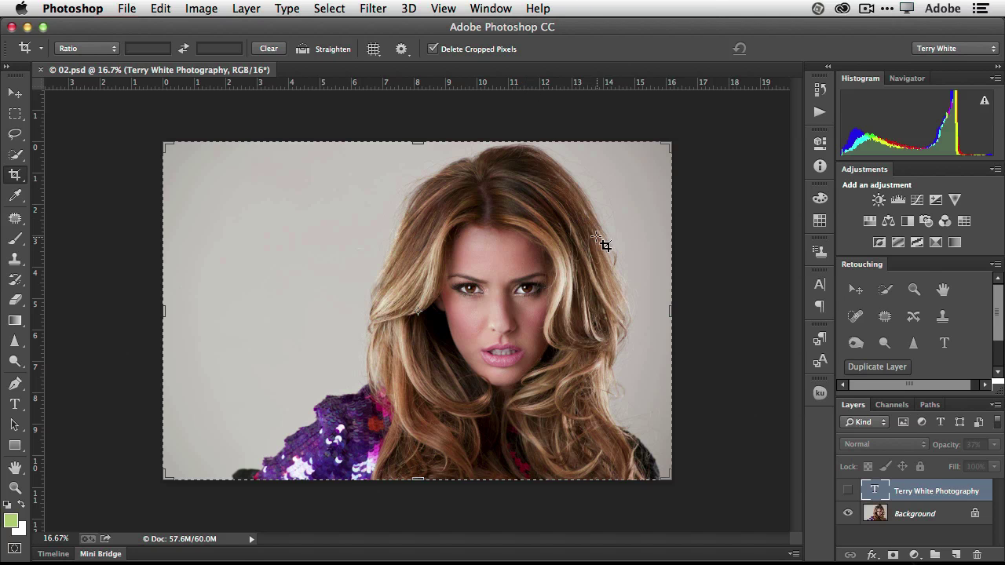
left_click(15, 94)
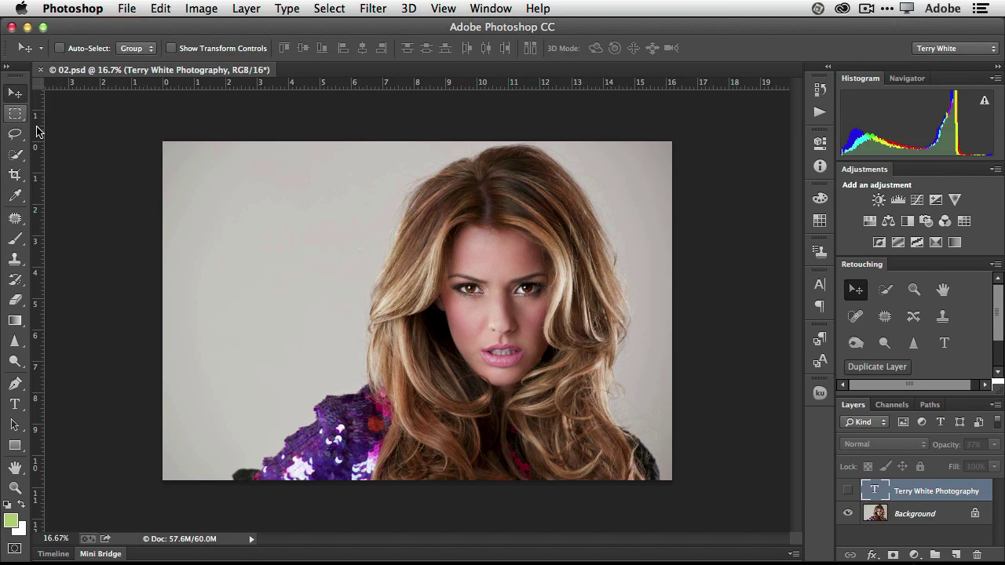
Select the Background layer of 02.psd and start the Liquify filter on it.
left_click(373, 9)
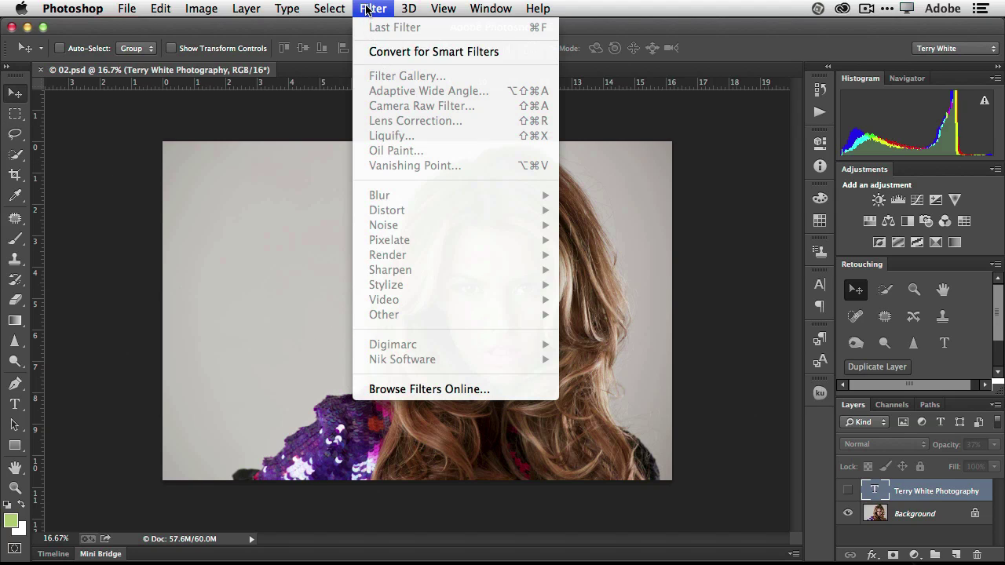
left_click(369, 10)
left_click(880, 512)
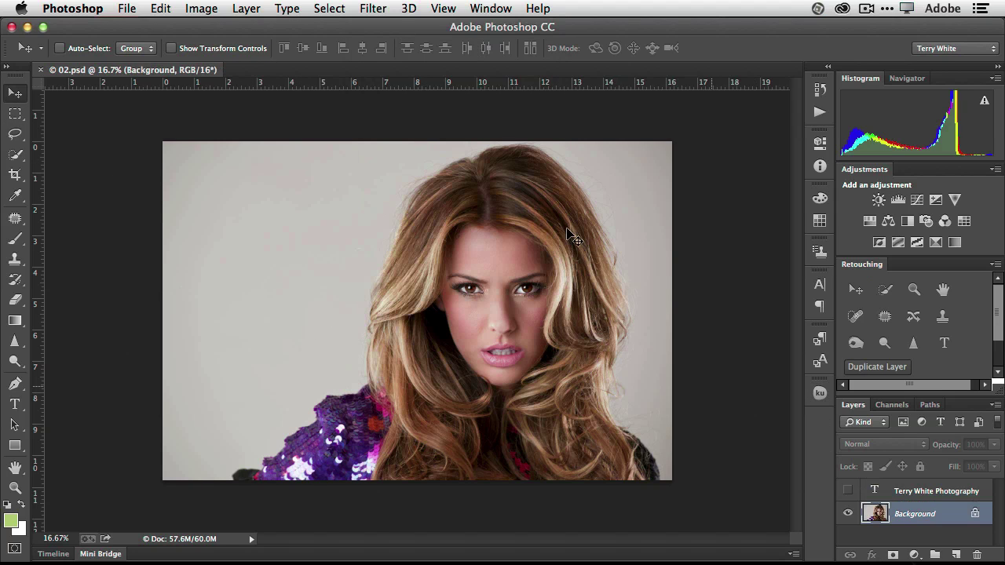
left_click(331, 8)
mouse_move(375, 8)
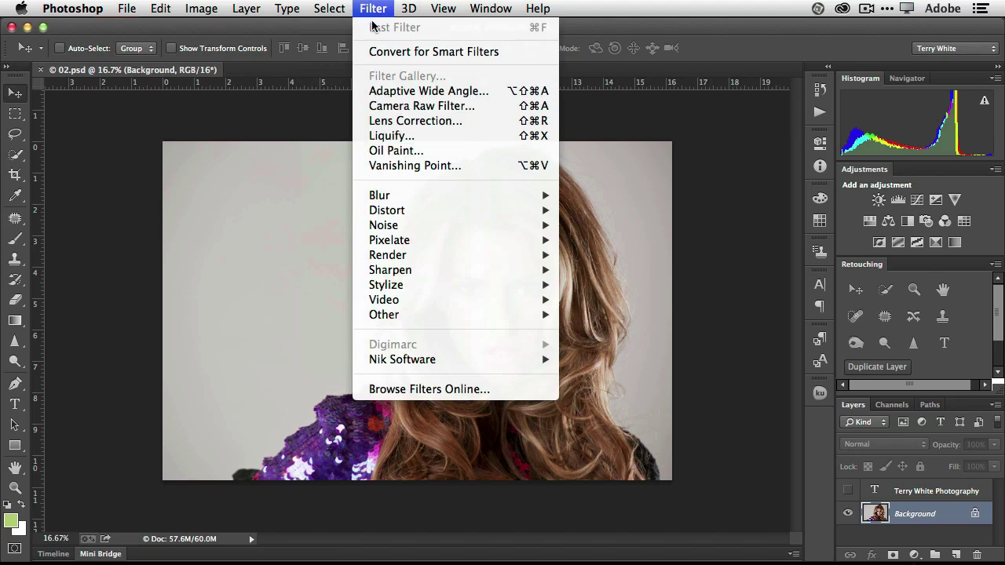
left_click(384, 136)
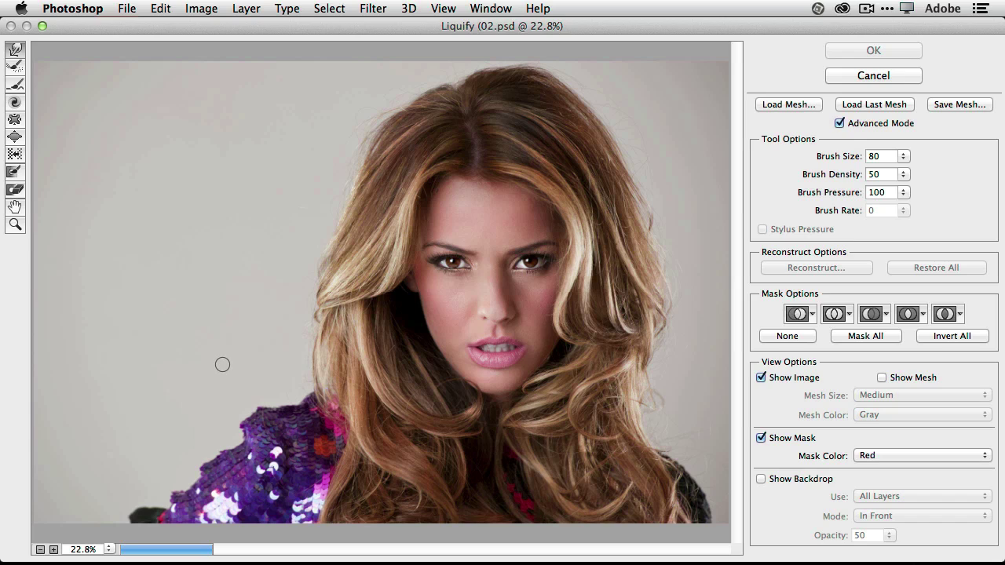
Smooth the outline of the purple sequined shoulder with a Liquify warp brush of size 200, and apply the filter.
key("bracketright")
key("bracketright")
key("bracketright")
key("bracketright")
key("bracketright")
key("bracketright")
mouse_move(238, 397)
left_mouse_down()
mouse_move(243, 428)
mouse_move(278, 400)
left_mouse_up()
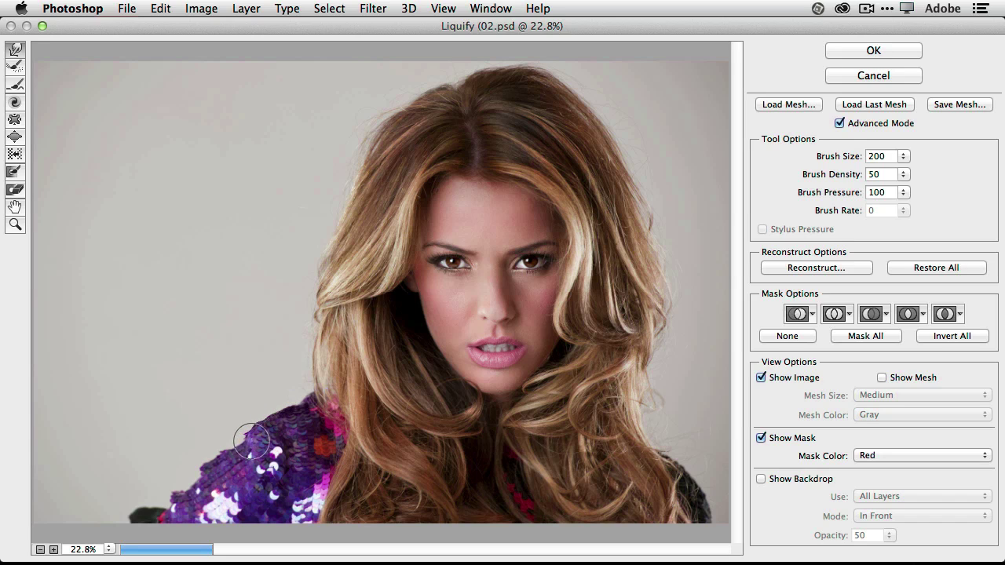
mouse_move(245, 448)
left_mouse_down()
mouse_move(200, 455)
mouse_move(165, 492)
left_mouse_up()
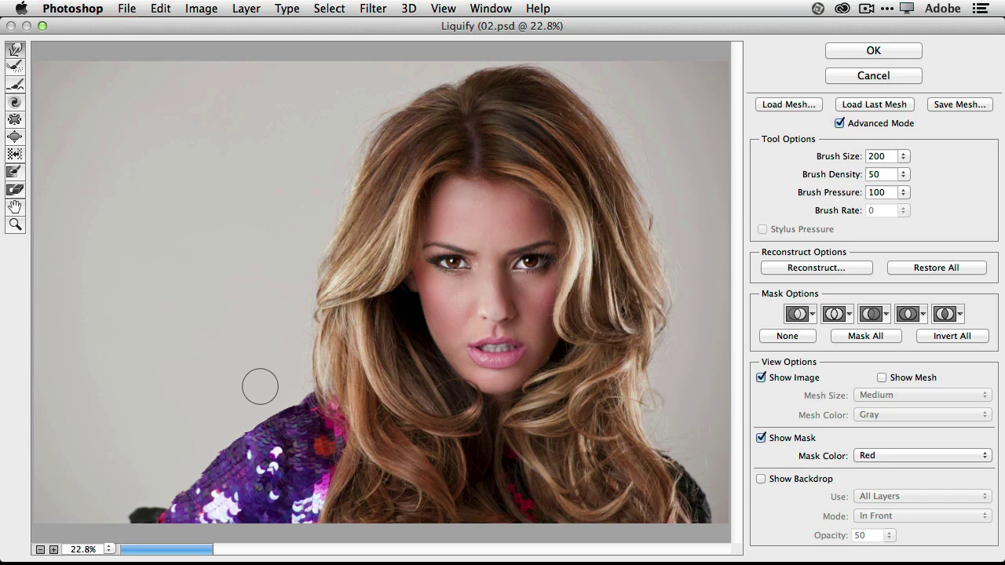
left_click(887, 47)
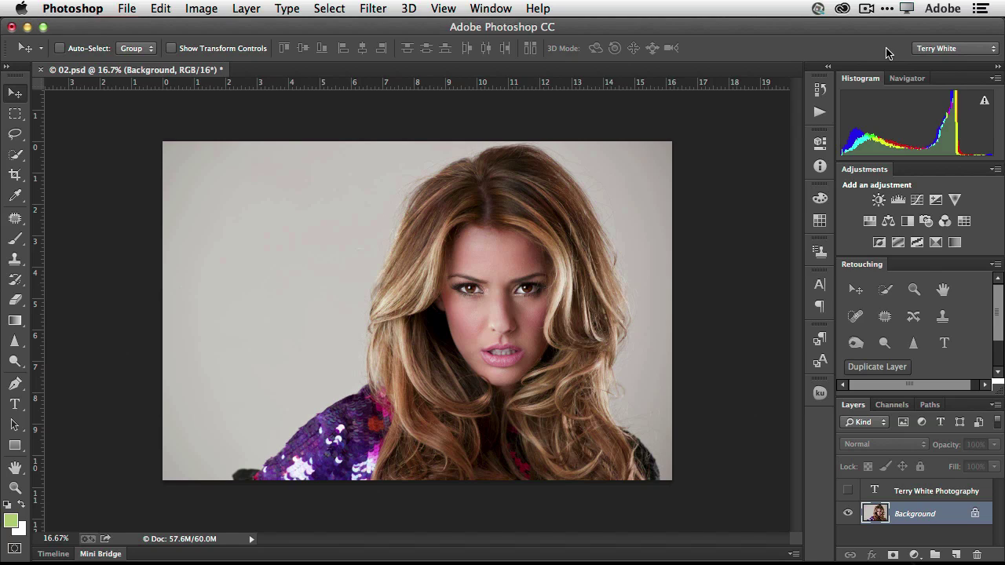
Save and close 02.psd, and switch back to the InDesign layout.
key("super+s")
key("super+w")
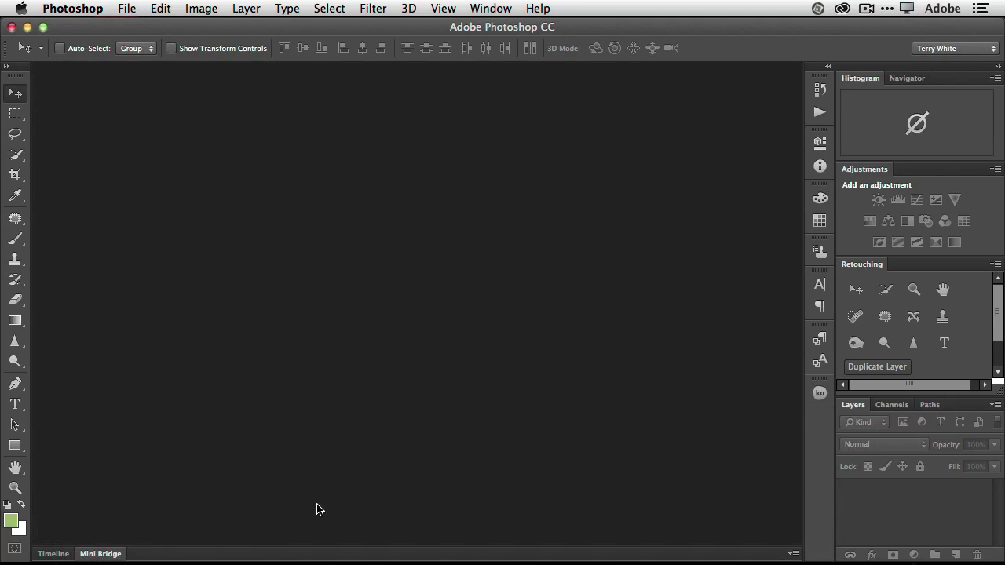
key("super+Tab")
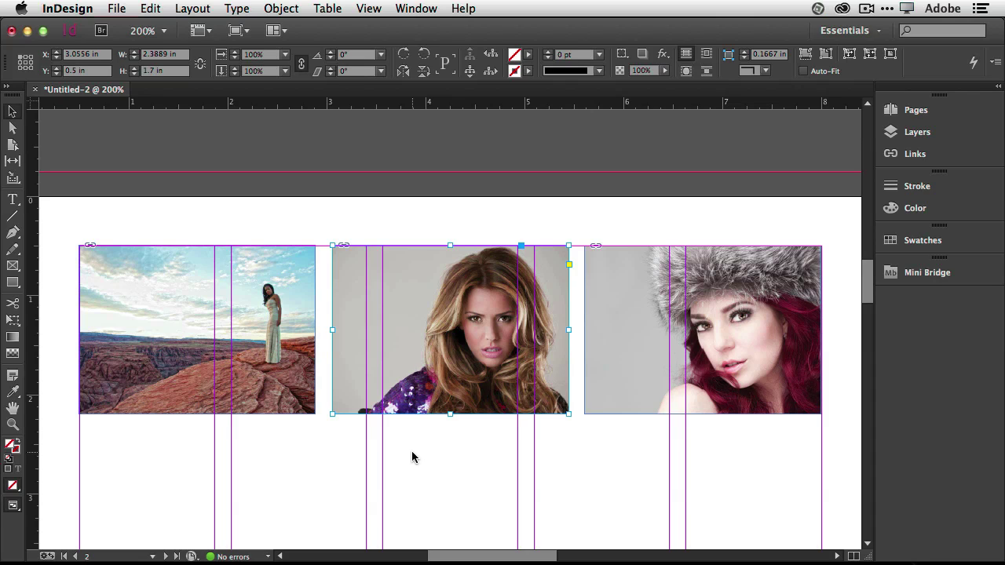
key("super+Tab")
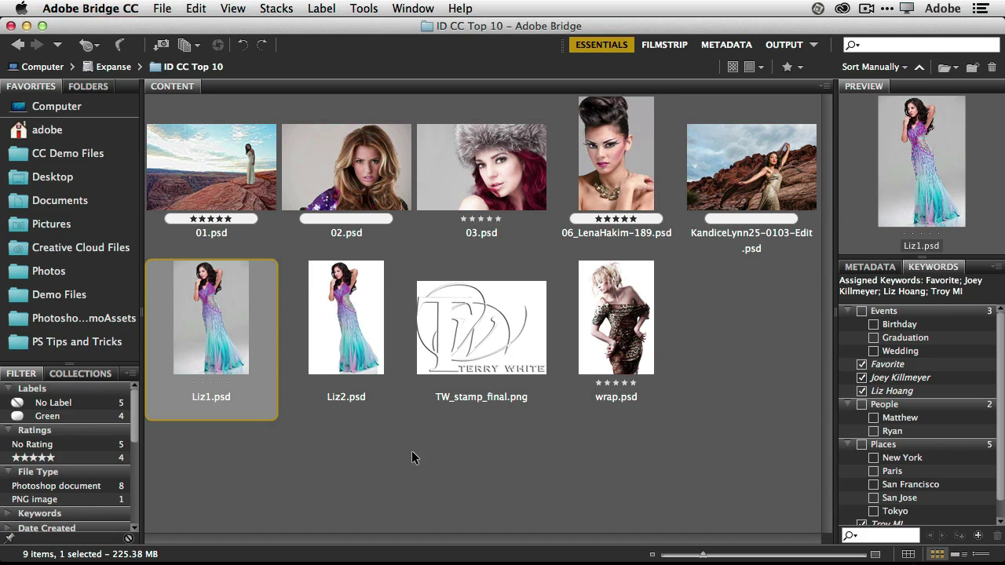
key("super+Tab")
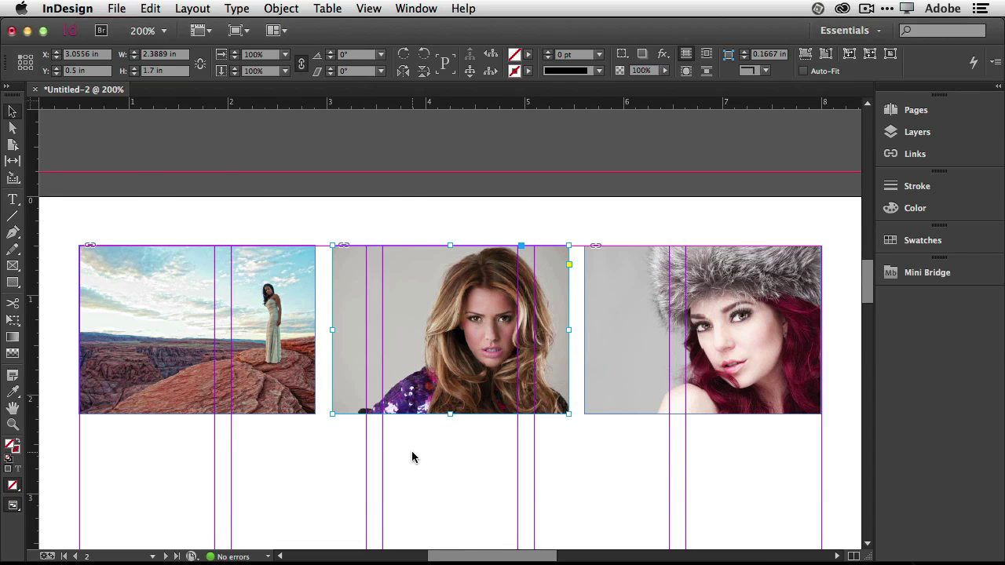
Draw a text frame below the photo row across the left page's second to fifth columns, and enter "design" in it.
key("super+alt+0")
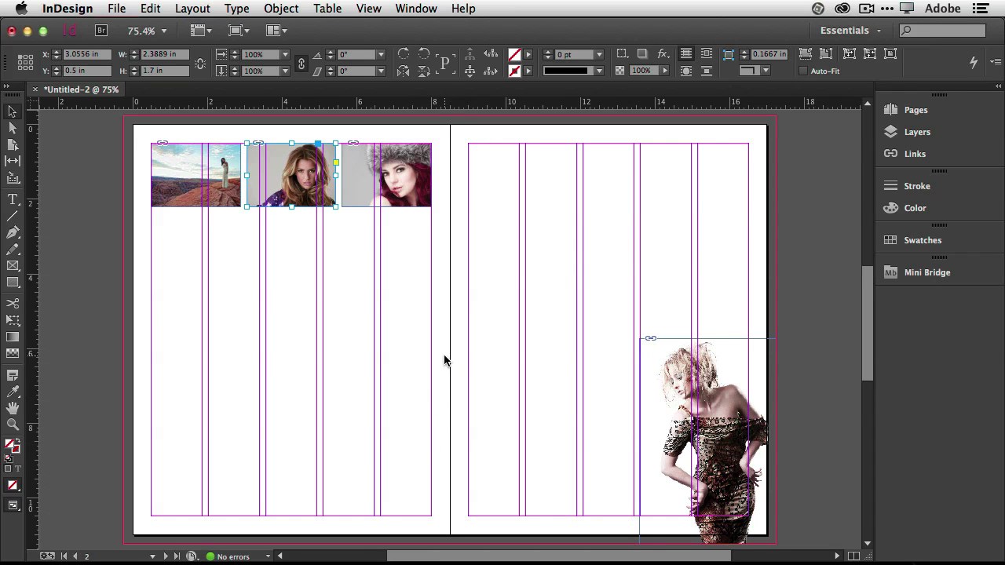
left_click(470, 378)
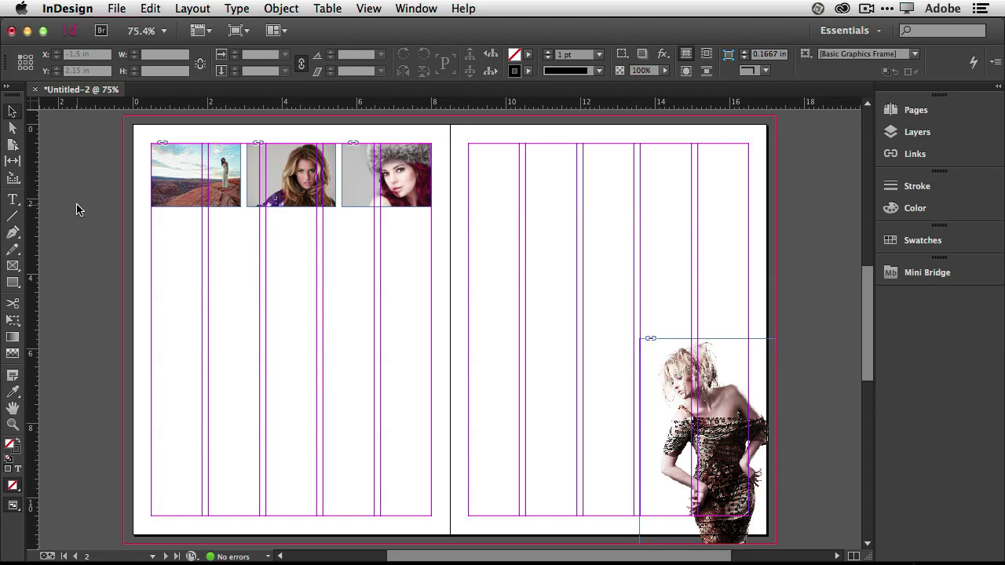
left_click(13, 200)
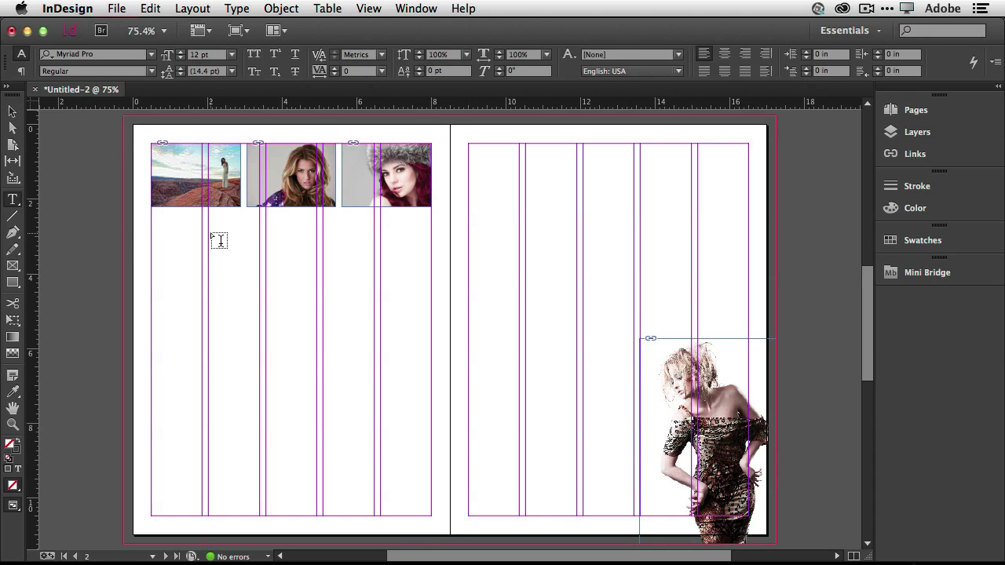
left_click_drag(209, 231, 431, 281)
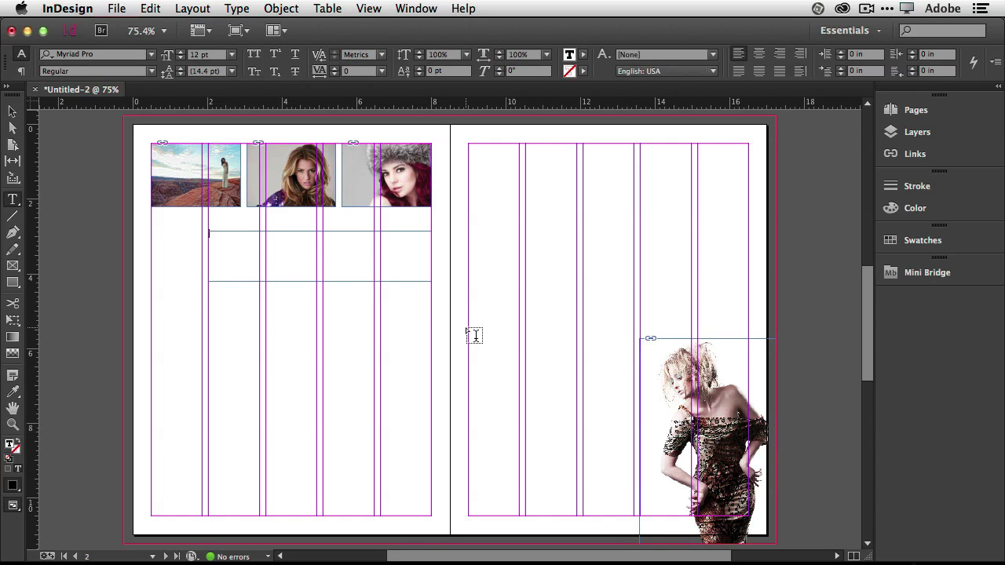
type("gra")
Set the font size of the word "design" to 90 pt.
left_click_drag(226, 234, 193, 234)
left_click(216, 57)
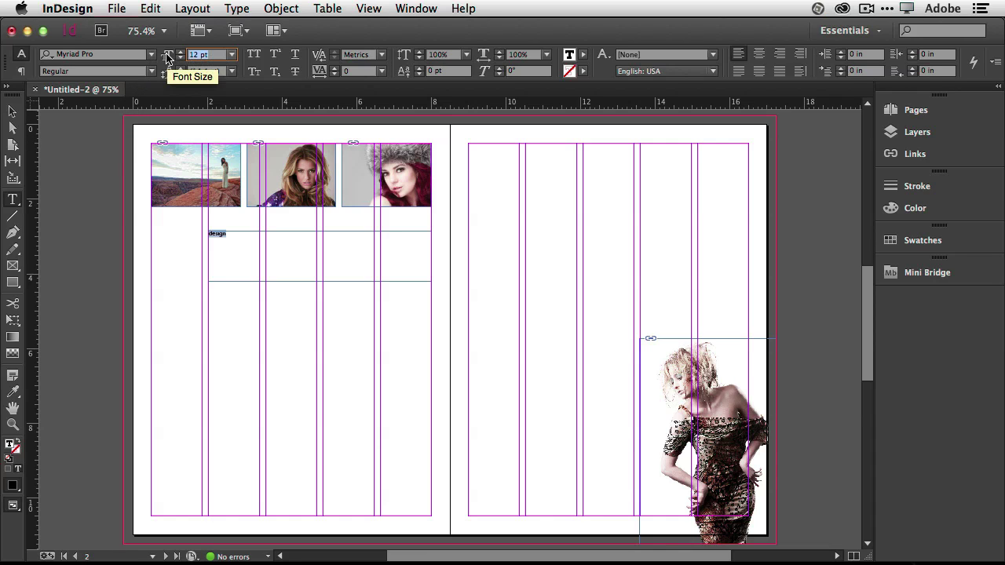
type("90")
key("Tab")
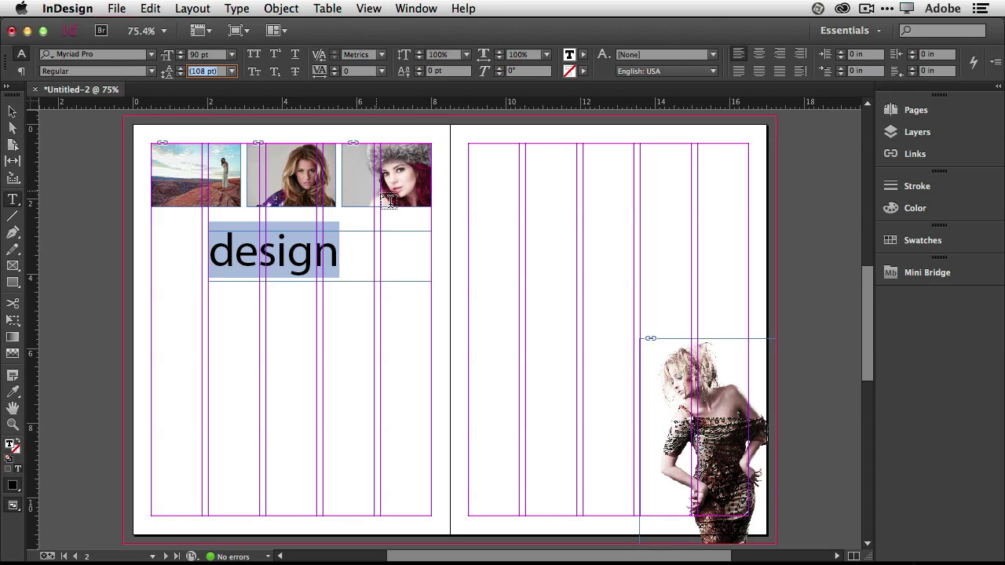
Open the Typekit desktop font library in the browser from Creative Cloud's font list.
left_click(842, 9)
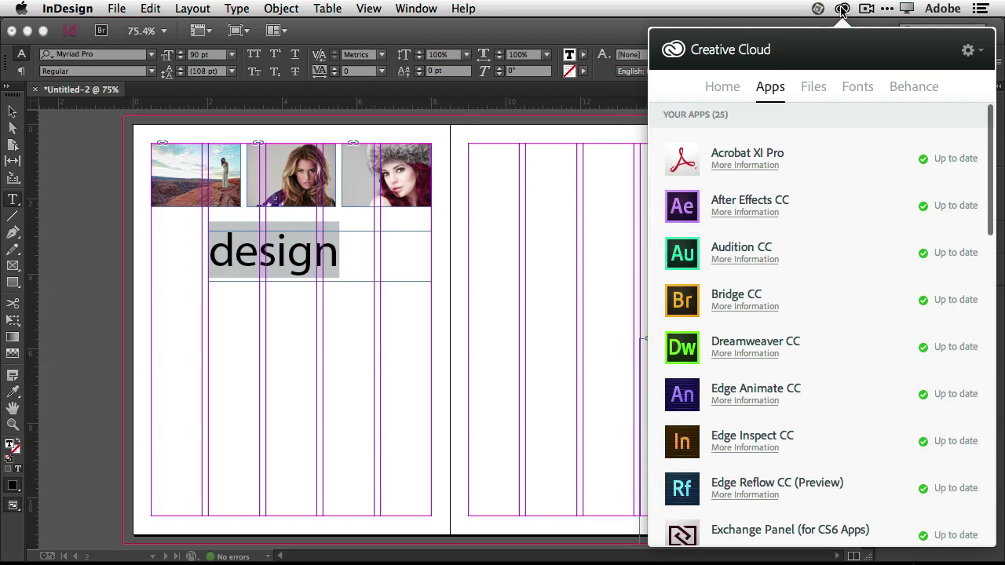
left_click(853, 88)
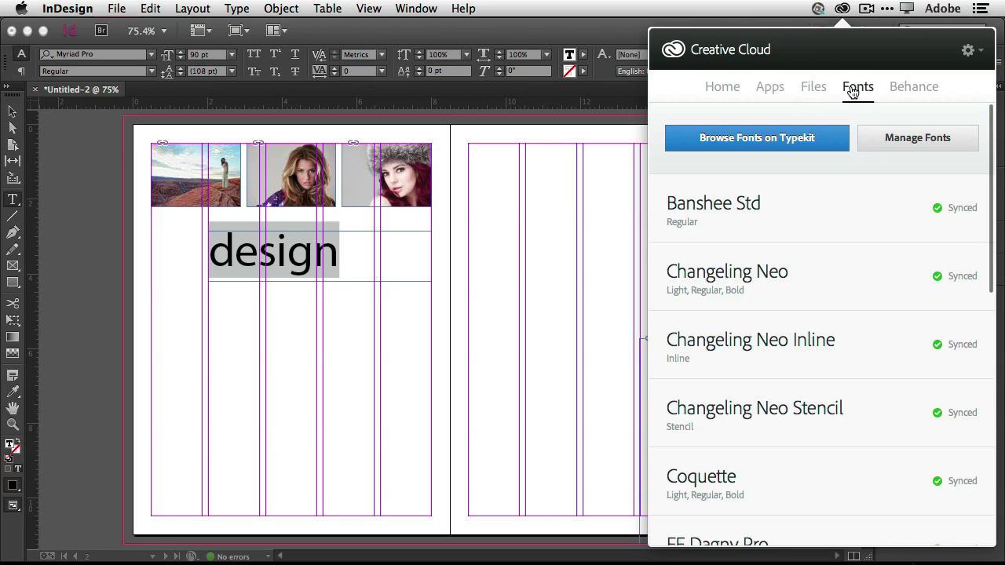
left_click(742, 135)
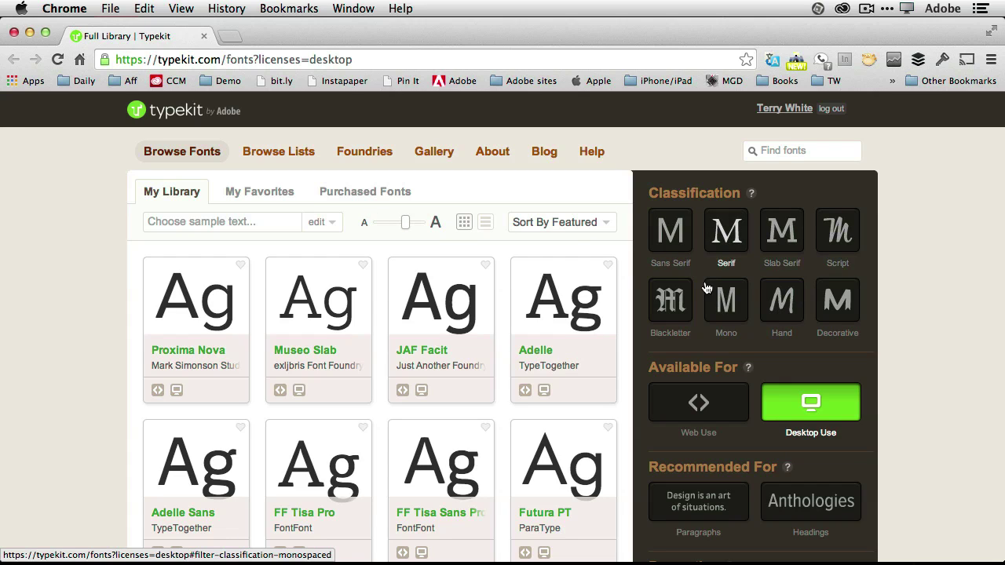
Filter the desktop font library to Serif, load more fonts, and open the Grad family's page.
left_click(726, 230)
scroll(589, 265, "down", 5)
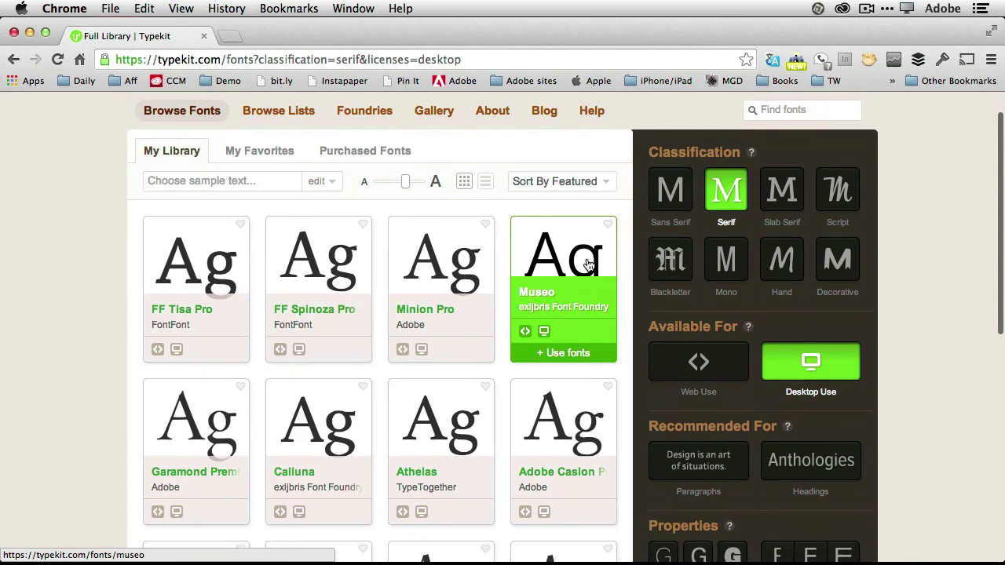
scroll(588, 265, "down", 5)
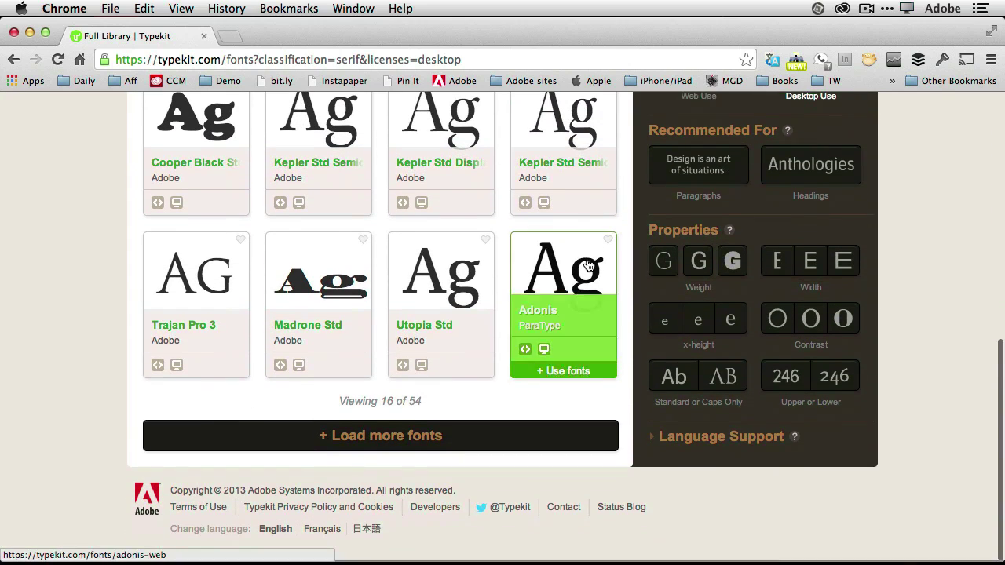
left_click(397, 446)
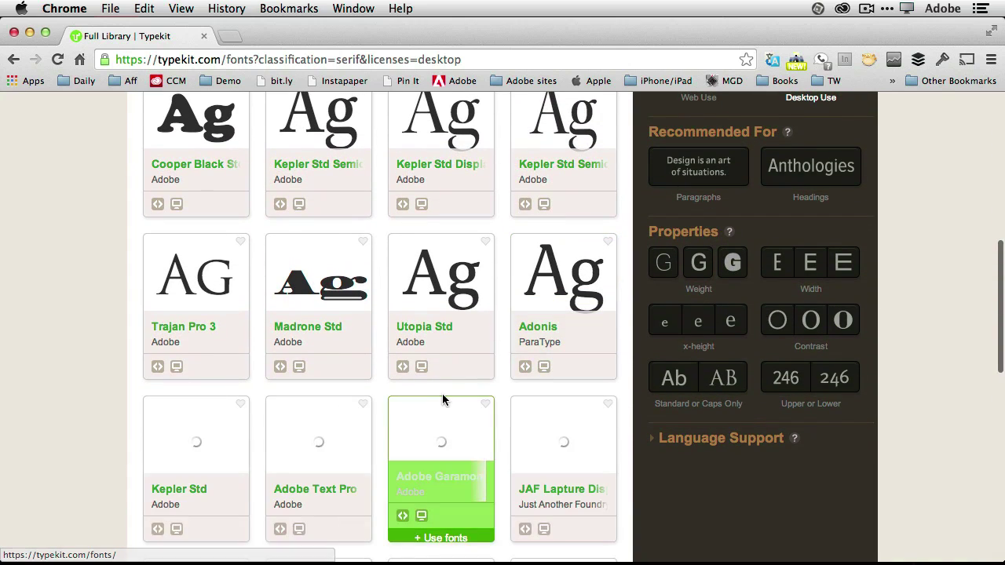
scroll(442, 398, "down", 4)
scroll(442, 400, "down", 1)
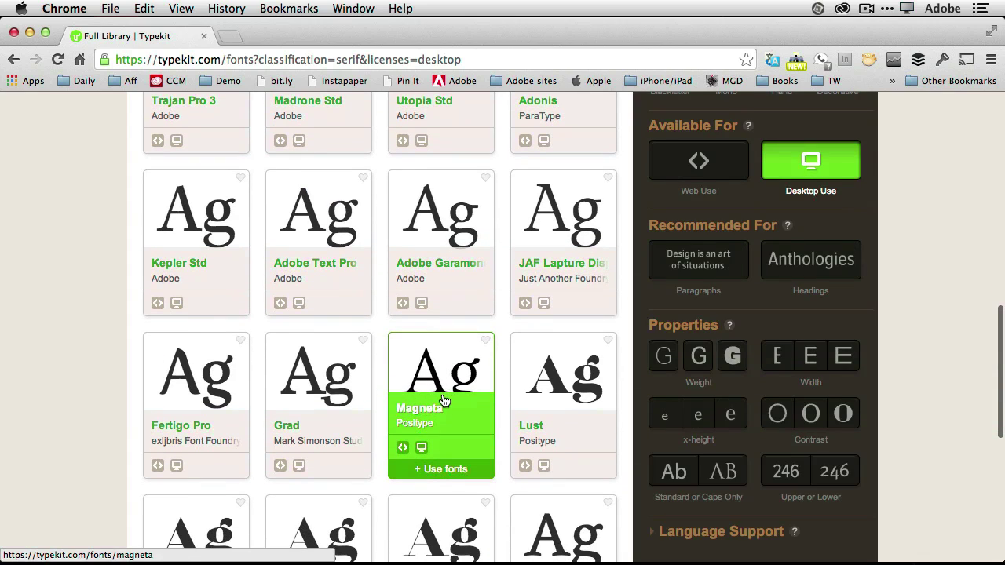
left_click(312, 419)
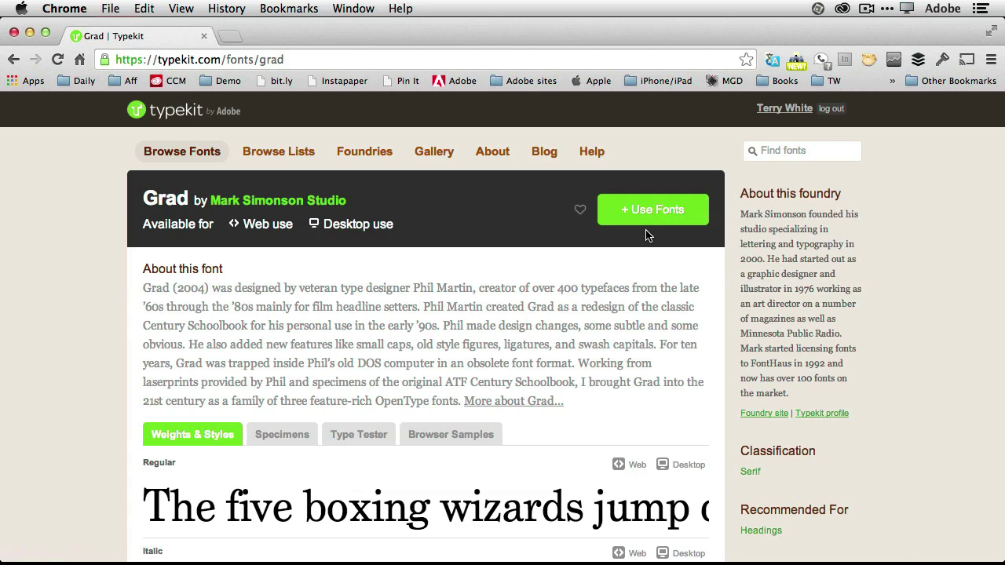
Sync the Regular, Italic and Bold fonts of the Grad family for desktop use and close the sync dialog.
left_click(650, 217)
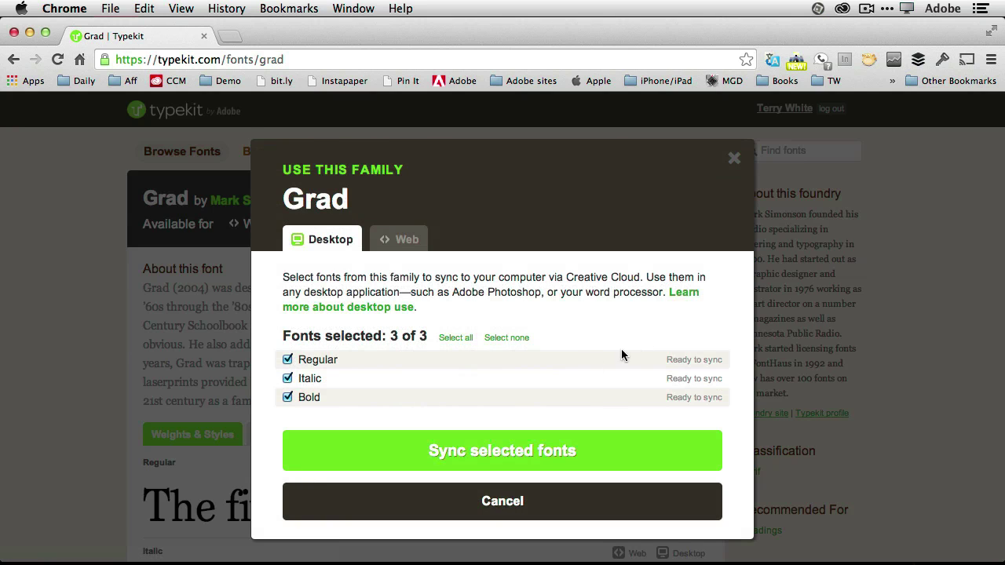
left_click(449, 460)
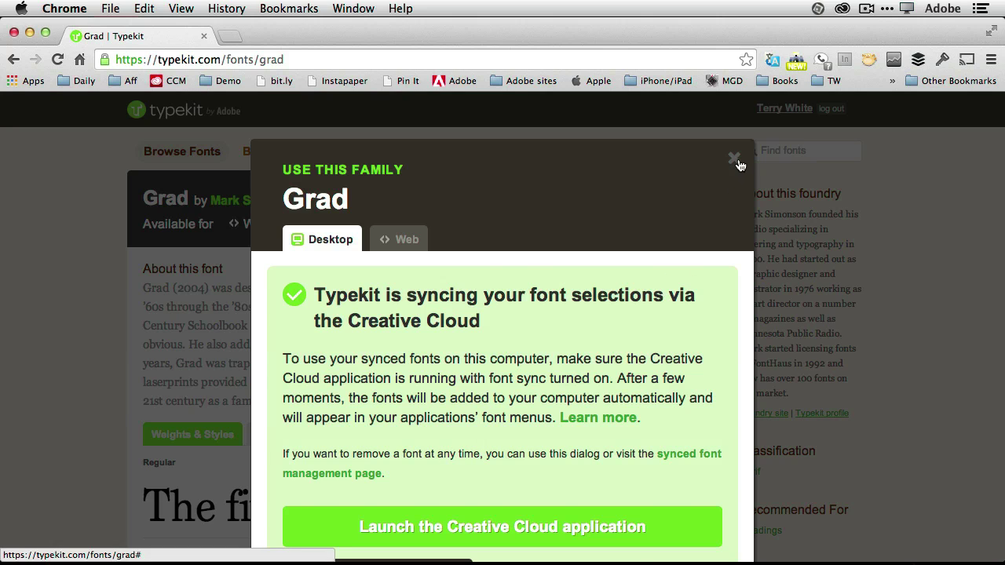
left_click(734, 159)
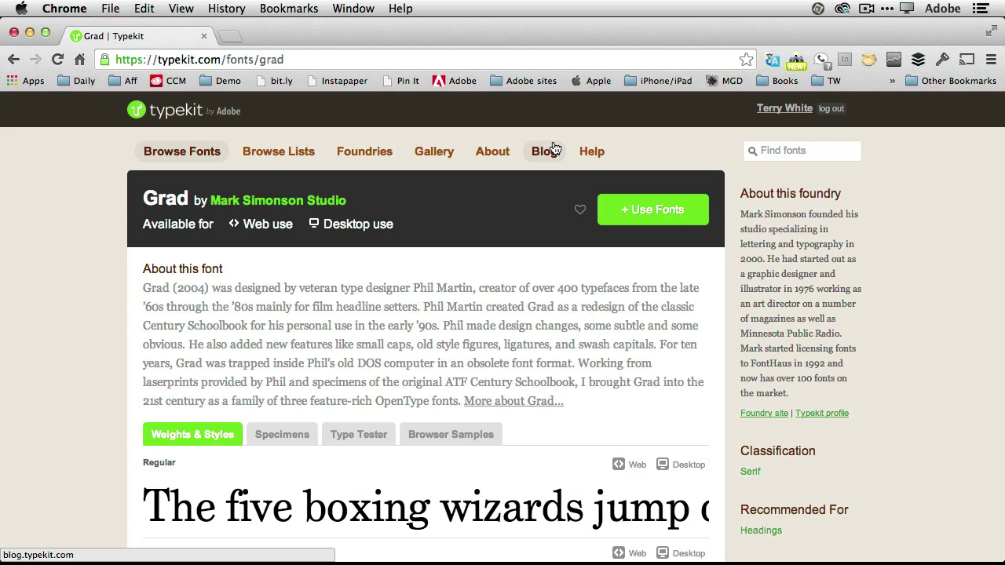
Switch back to the InDesign layout and set the selected word "design" in Grad Bold.
key("super+Tab")
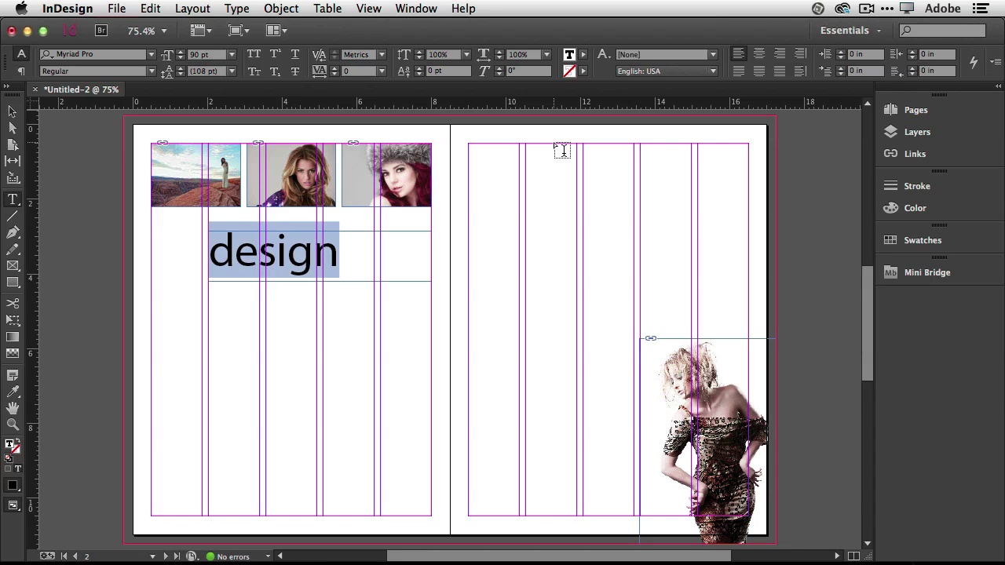
left_click(102, 55)
type("grad")
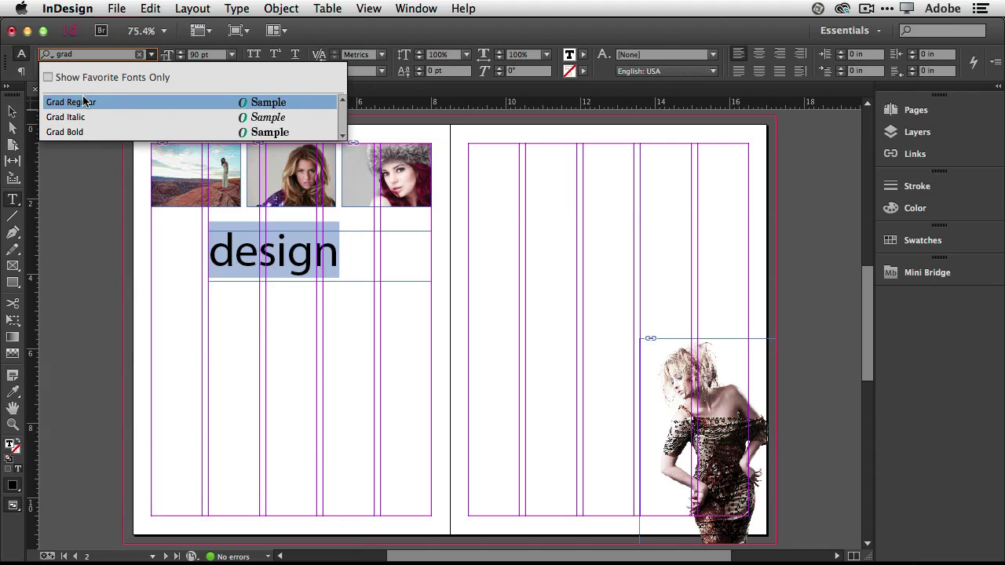
left_click(77, 135)
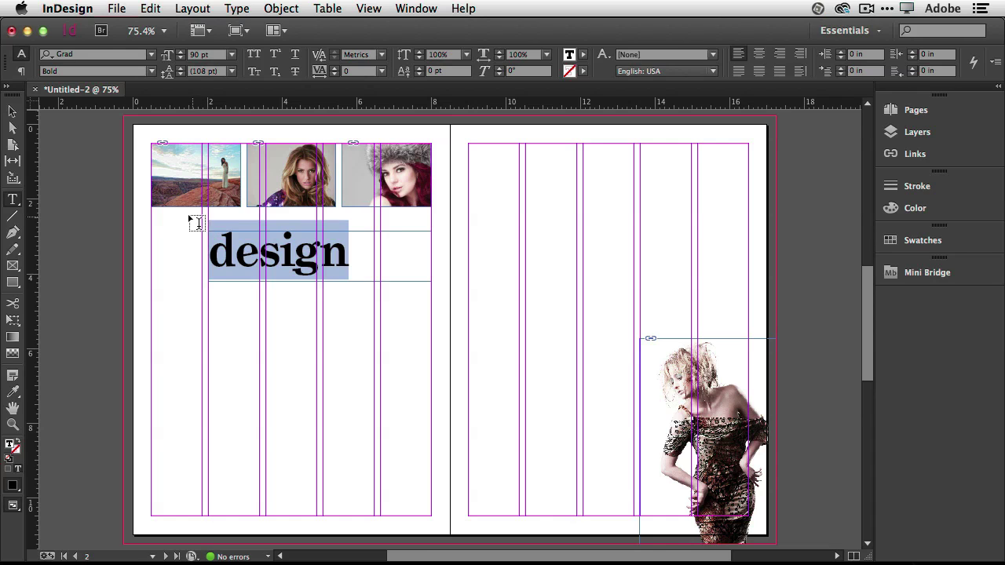
Narrow the "design" text frame to about 3.94 in wide so it fits the word closely.
left_click(13, 112)
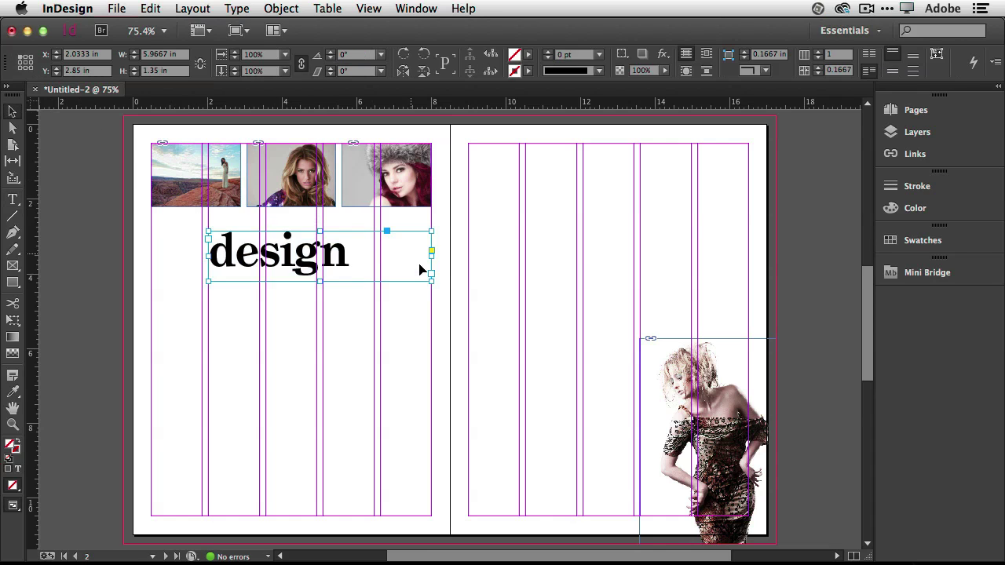
left_click_drag(431, 252, 355, 257)
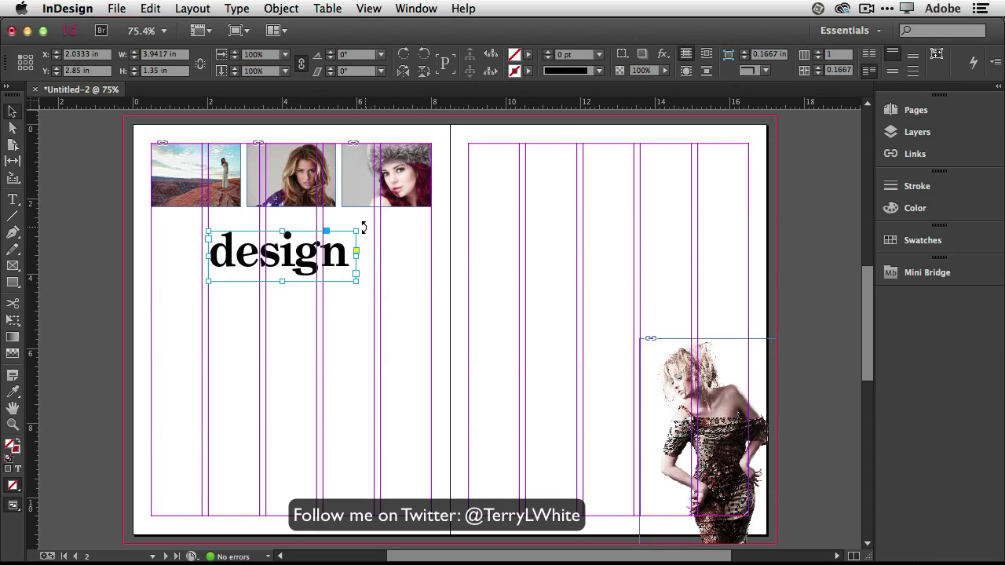
left_click(362, 231)
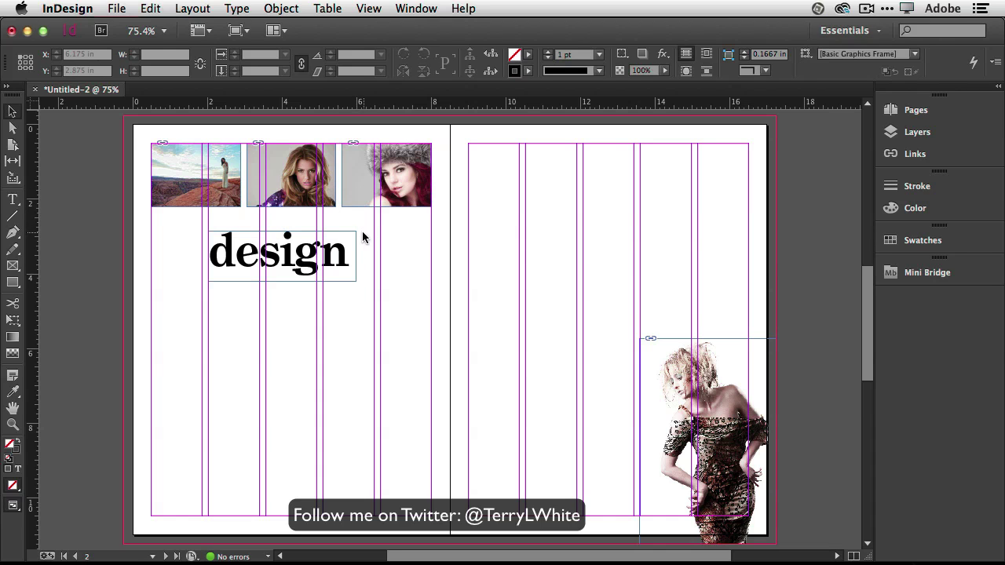
Rotate the "design" frame 90° counterclockwise and place it in the first column at the left page's bottom margin.
left_click_drag(363, 231, 267, 191)
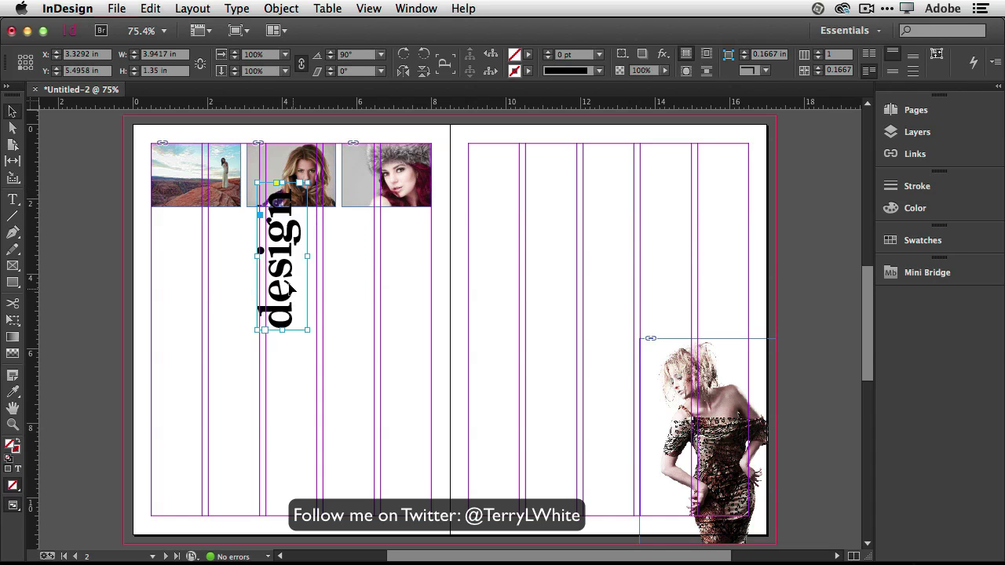
left_click_drag(287, 280, 178, 466)
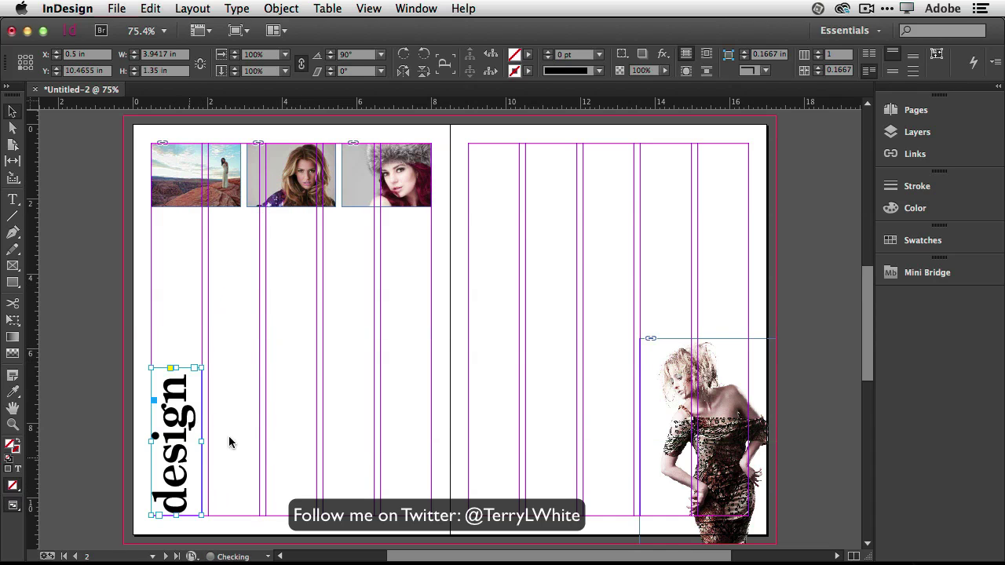
left_click(259, 323)
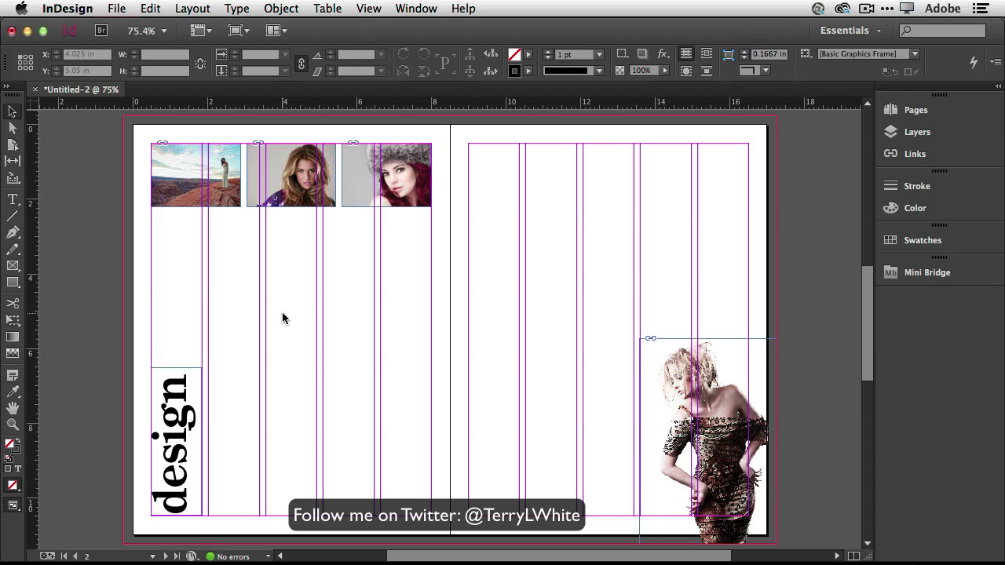
Delete the cut-out photo of the woman from the right page.
left_click(759, 399)
key("Delete")
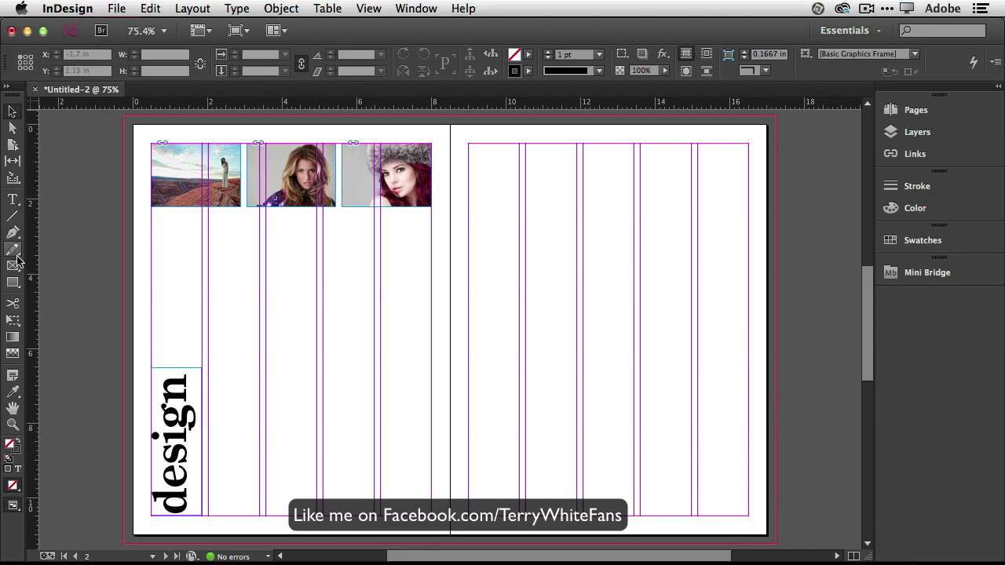
Draw a headline text frame below the photos, two tall side-by-side text frames beneath it, and one filling the right page's margins.
left_click(12, 199)
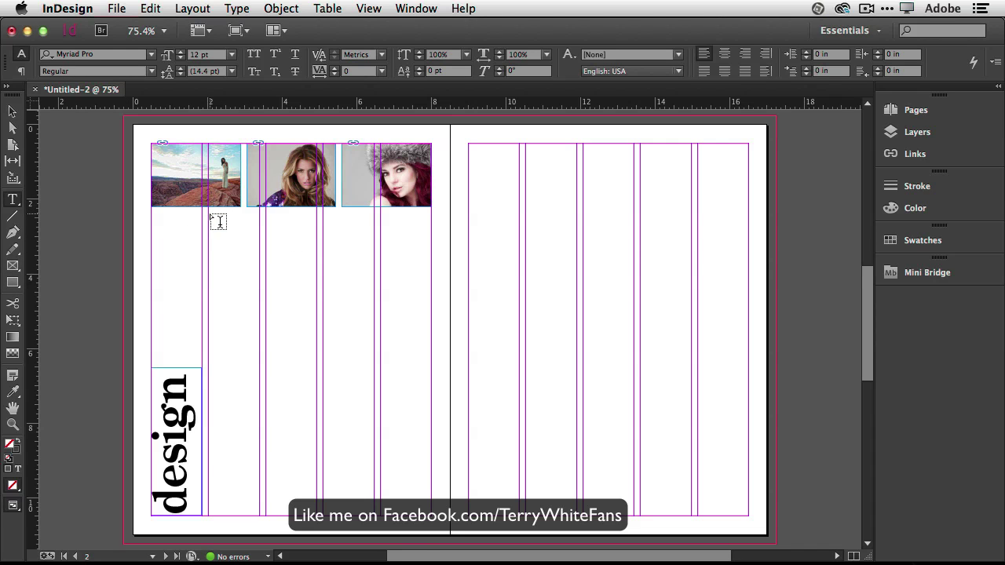
left_click_drag(210, 213, 431, 246)
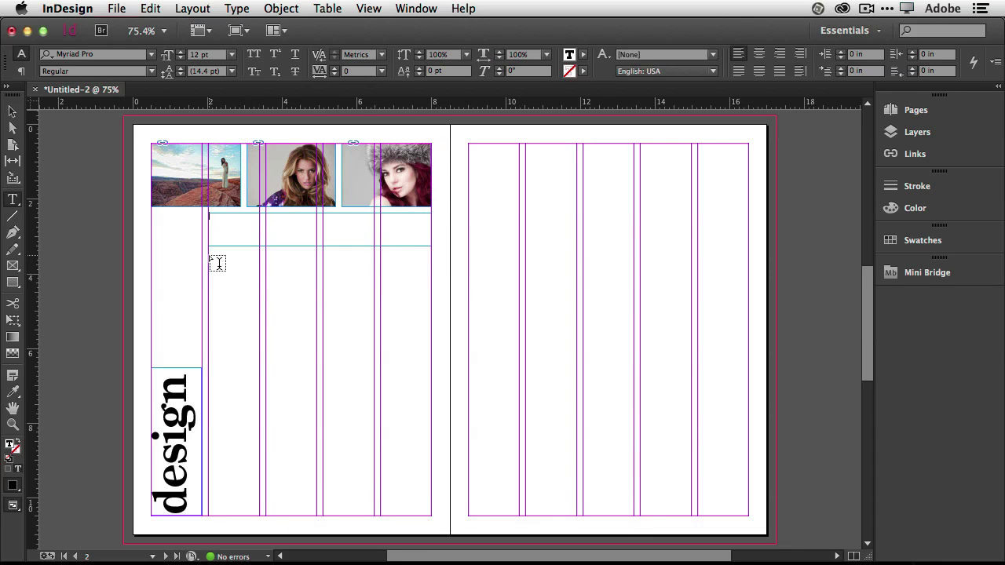
left_click_drag(217, 263, 316, 512)
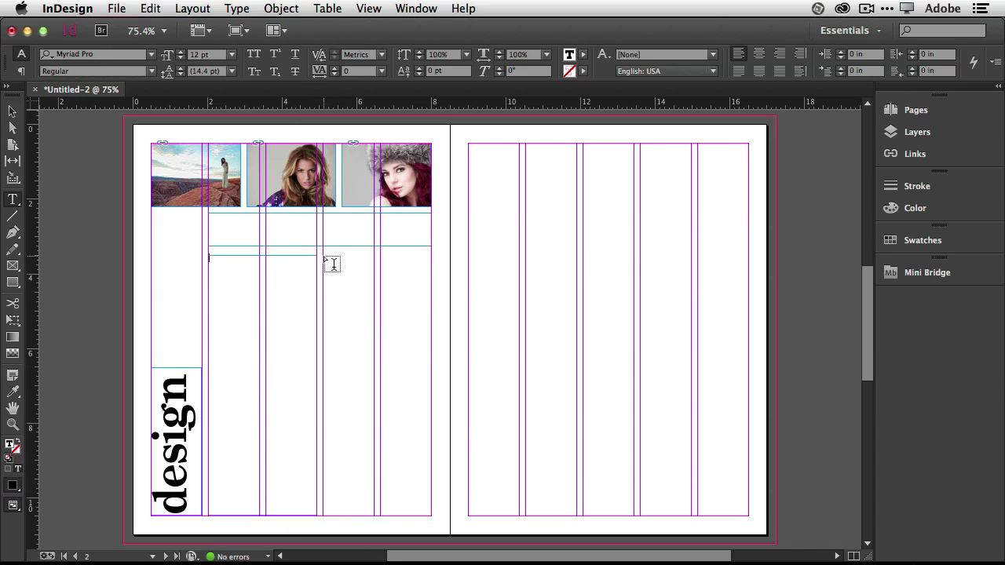
left_click_drag(327, 263, 431, 515)
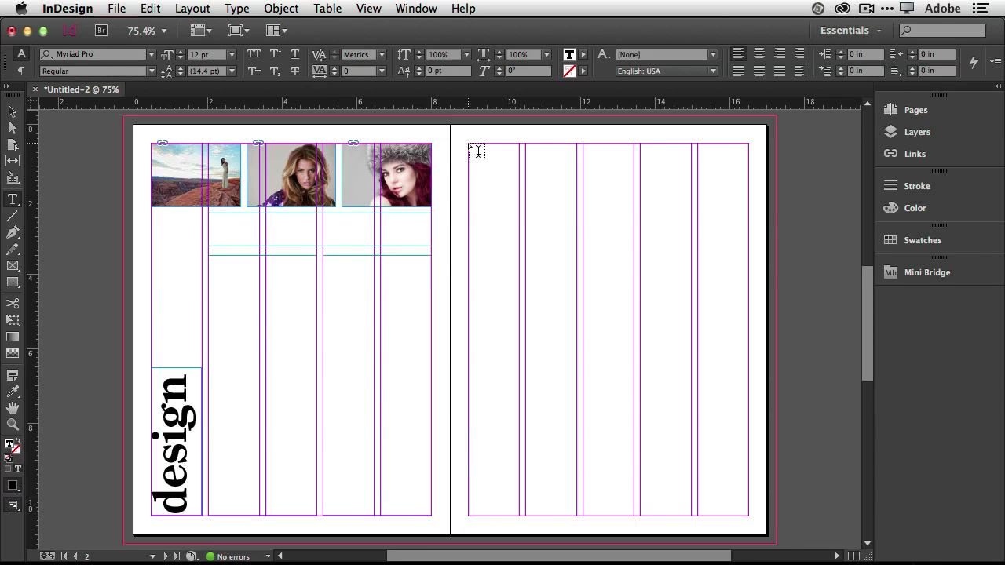
left_click_drag(469, 145, 749, 515)
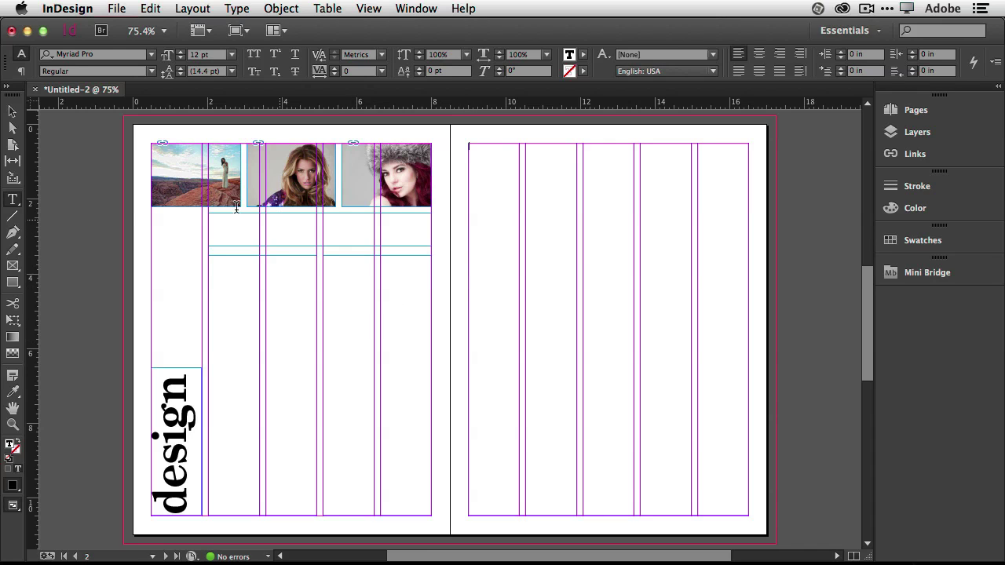
Thread the headline frame into the left body frame, on to the right body frame, and into the right page's text frame.
left_click(11, 110)
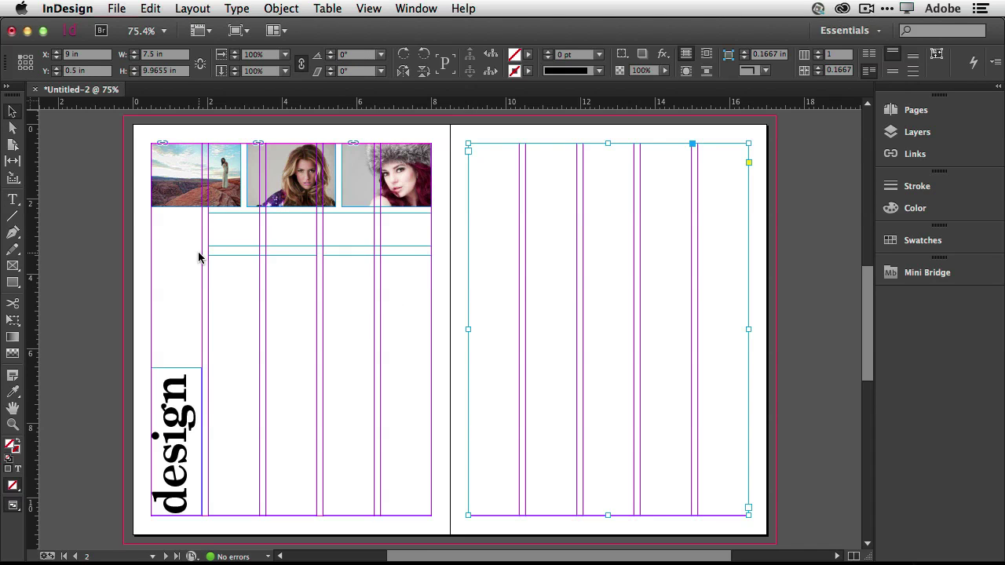
left_click(292, 234)
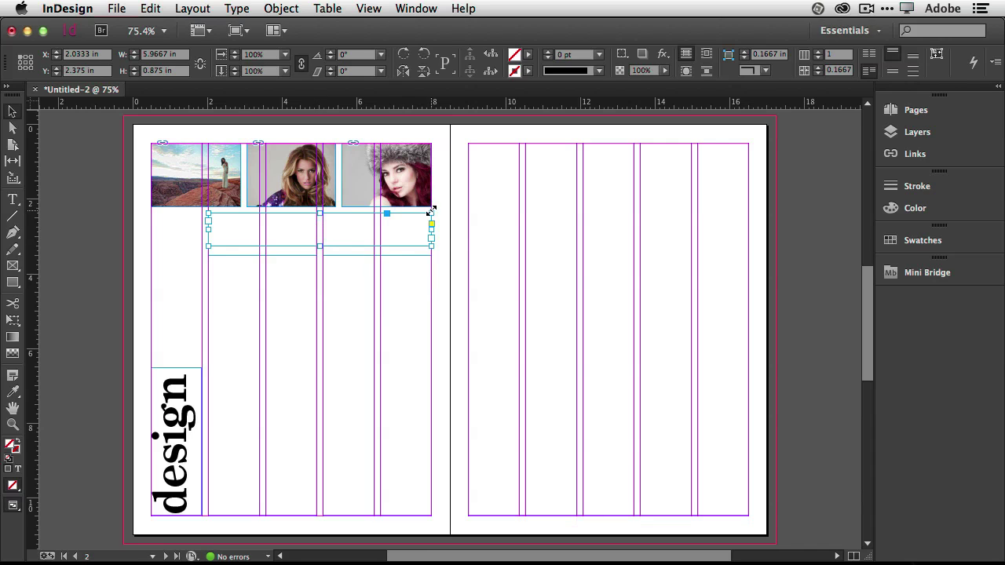
mouse_move(431, 211)
left_mouse_down()
mouse_move(403, 238)
mouse_move(419, 223)
left_mouse_up()
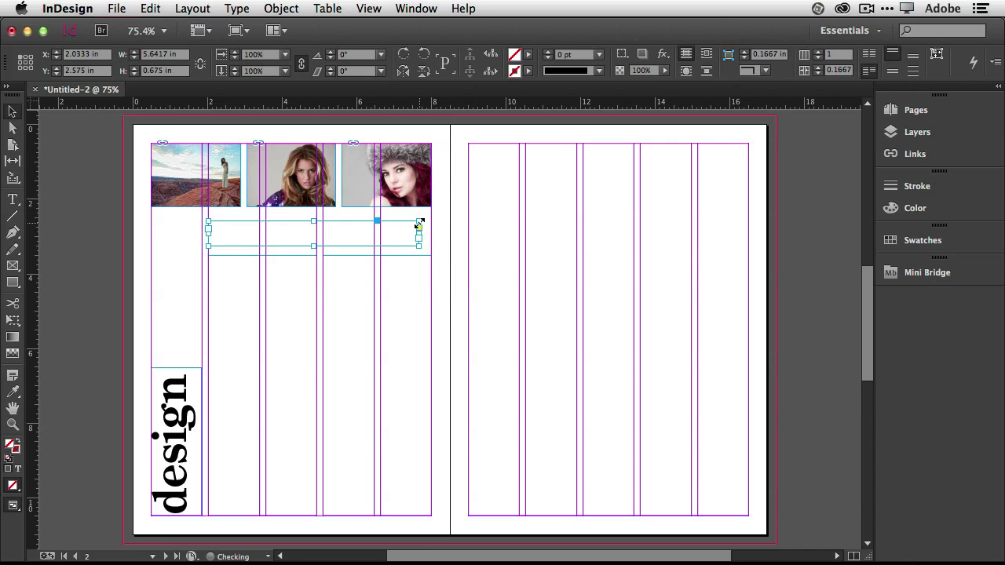
key("super+z")
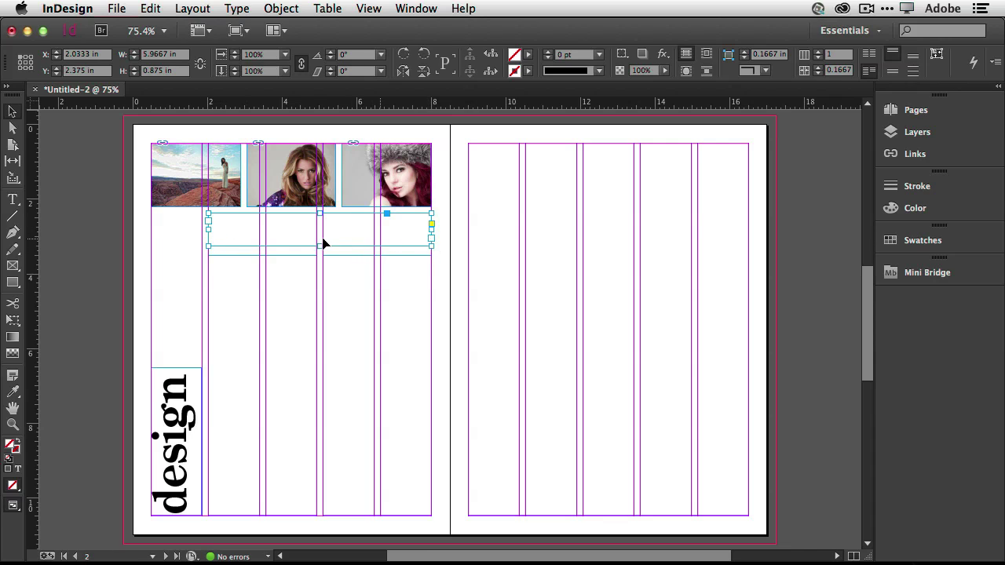
left_click(431, 245)
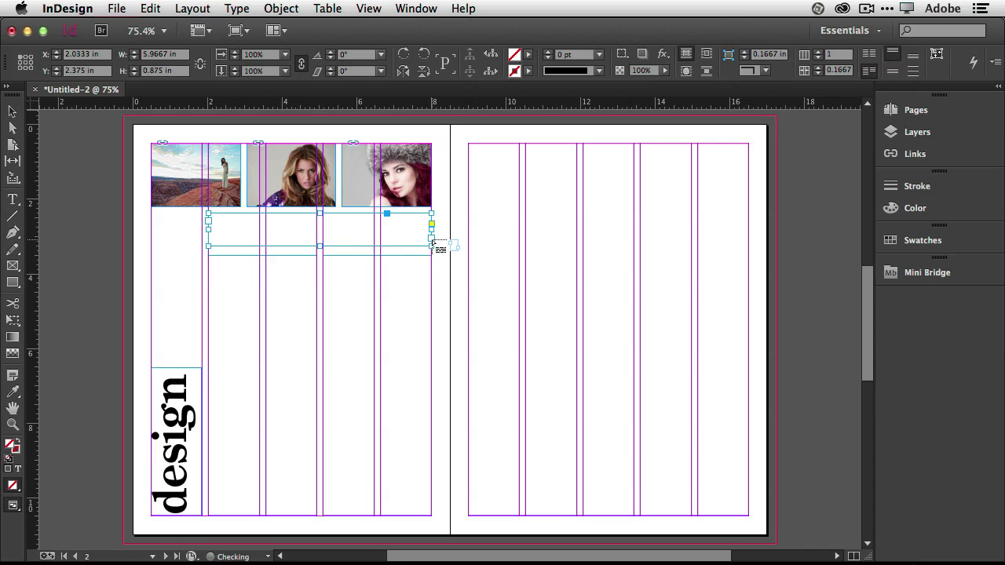
left_click(247, 299)
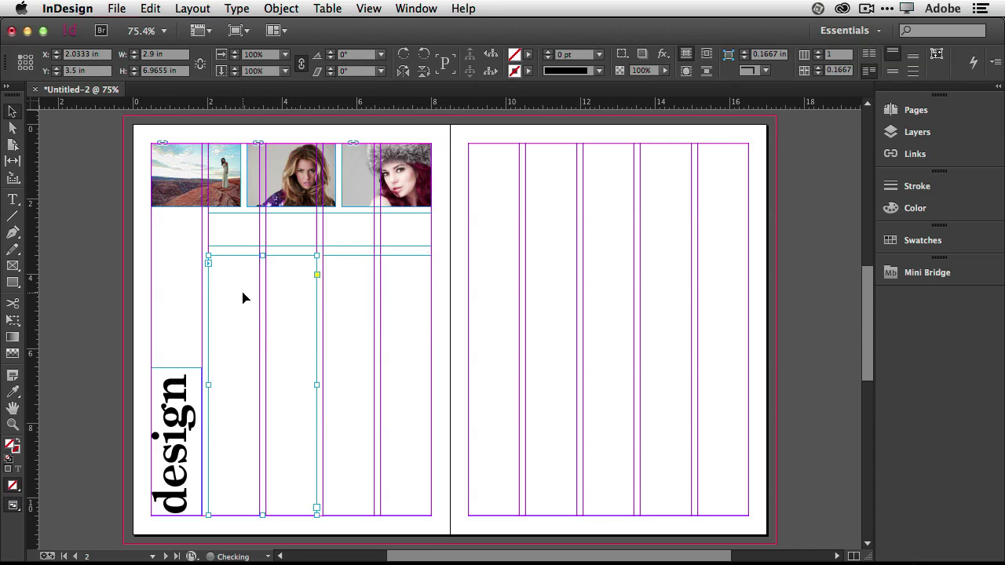
left_click(316, 508)
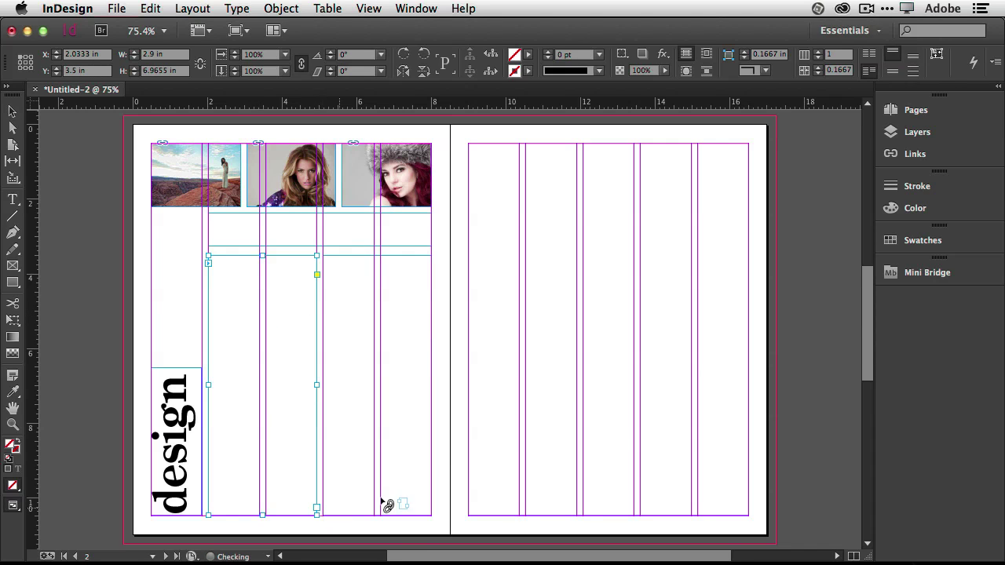
left_click(415, 347)
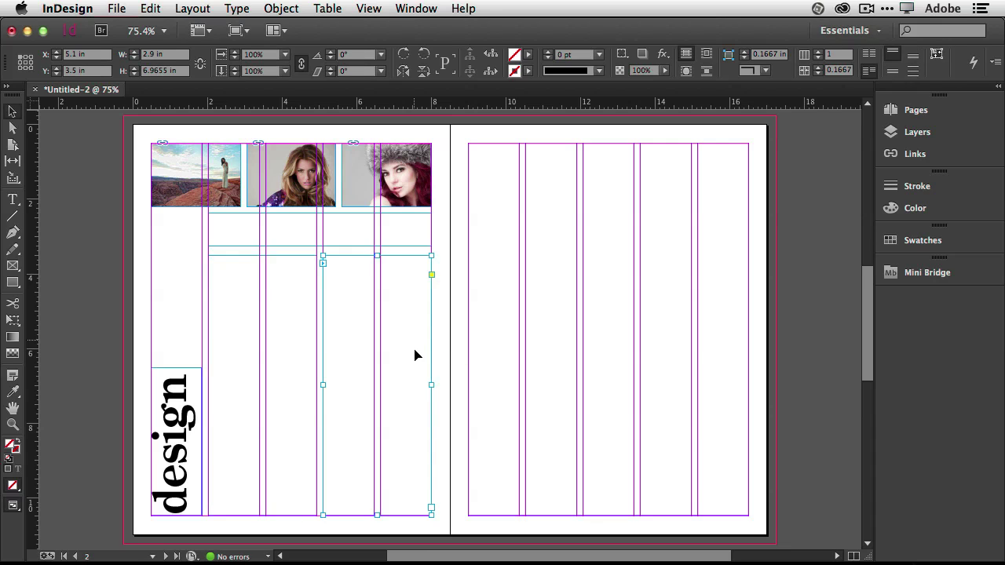
left_click(431, 508)
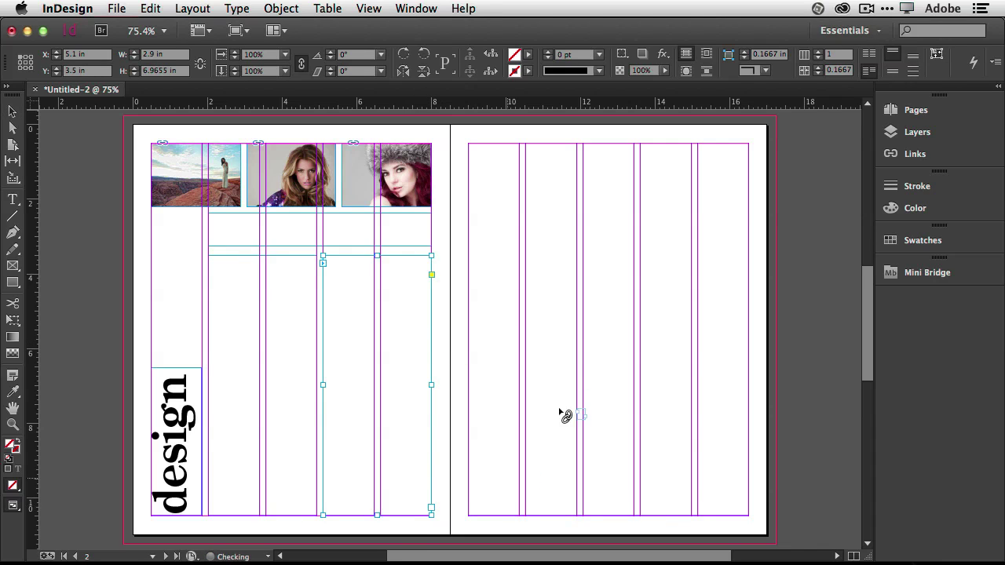
left_click(555, 280)
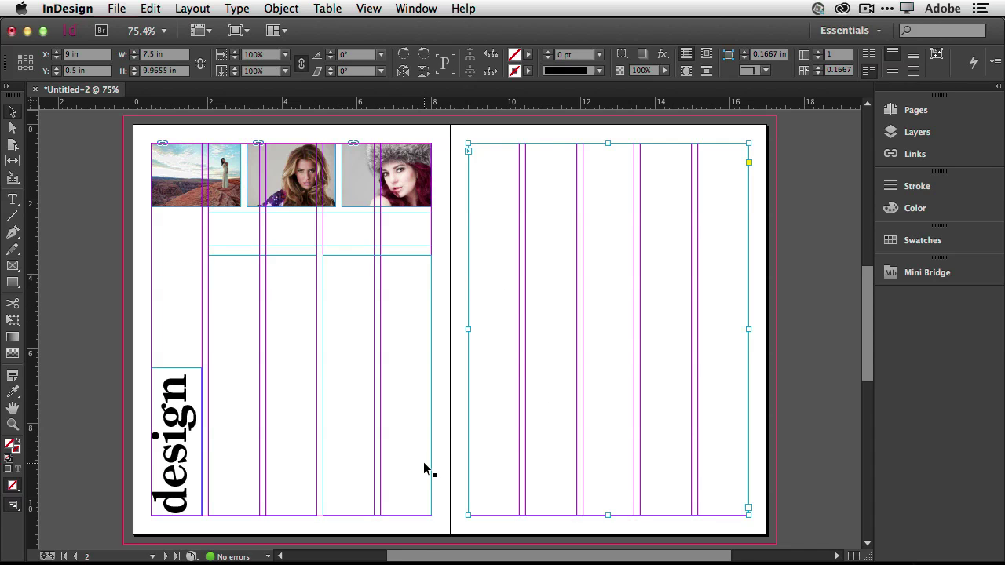
Show the text threads and select the headline and right-page frames in turn to check how the frames are linked.
left_click(367, 8)
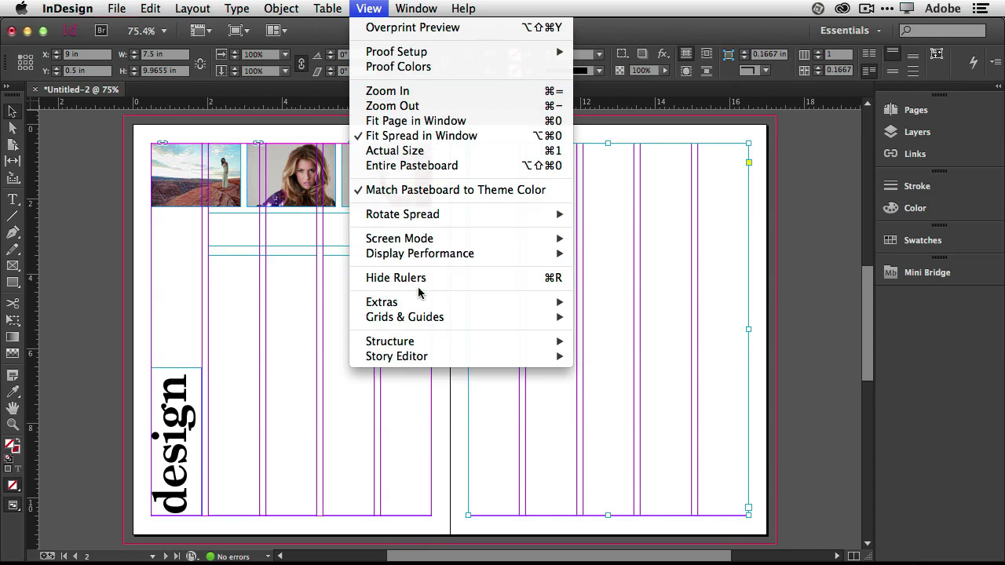
mouse_move(420, 303)
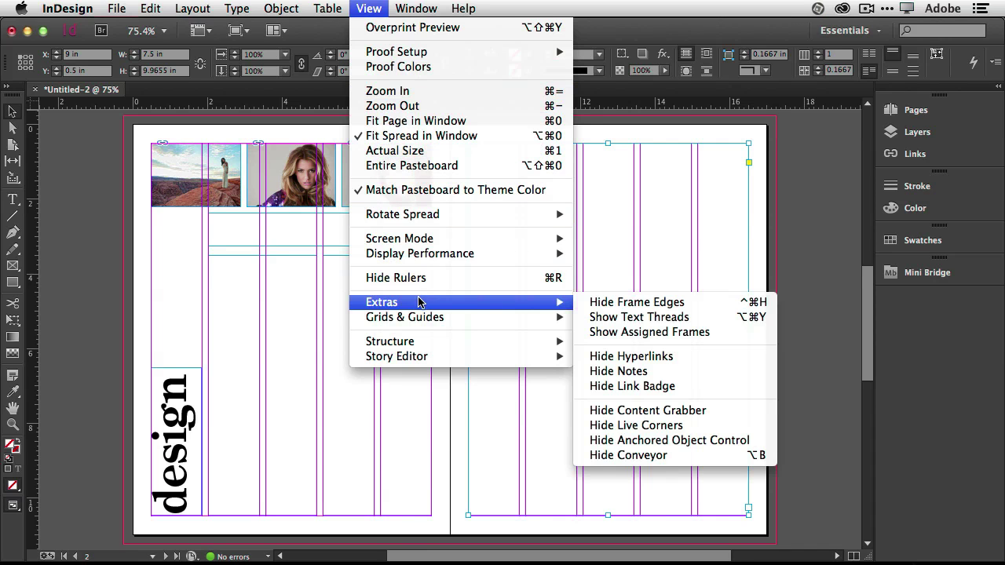
left_click(638, 317)
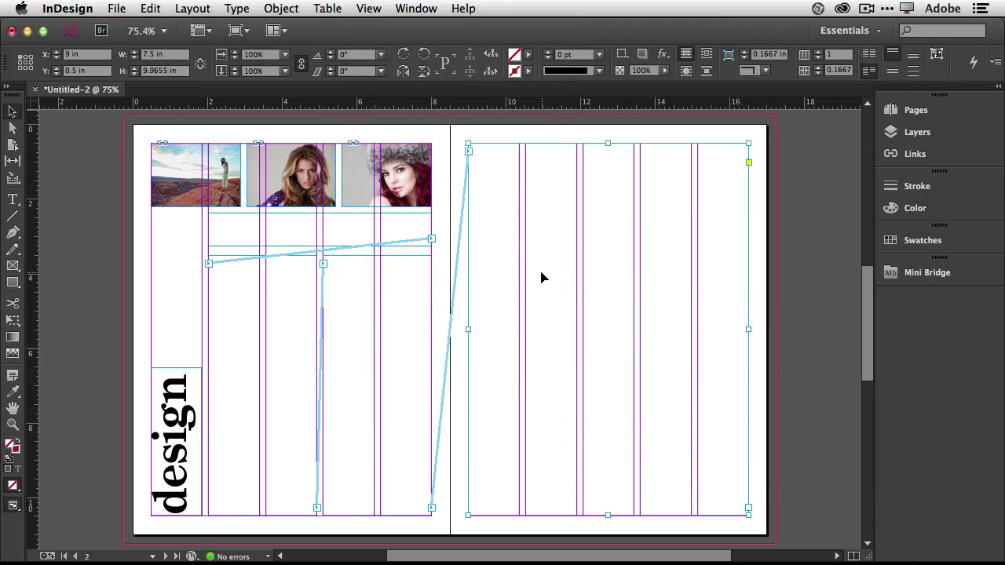
left_click(187, 264)
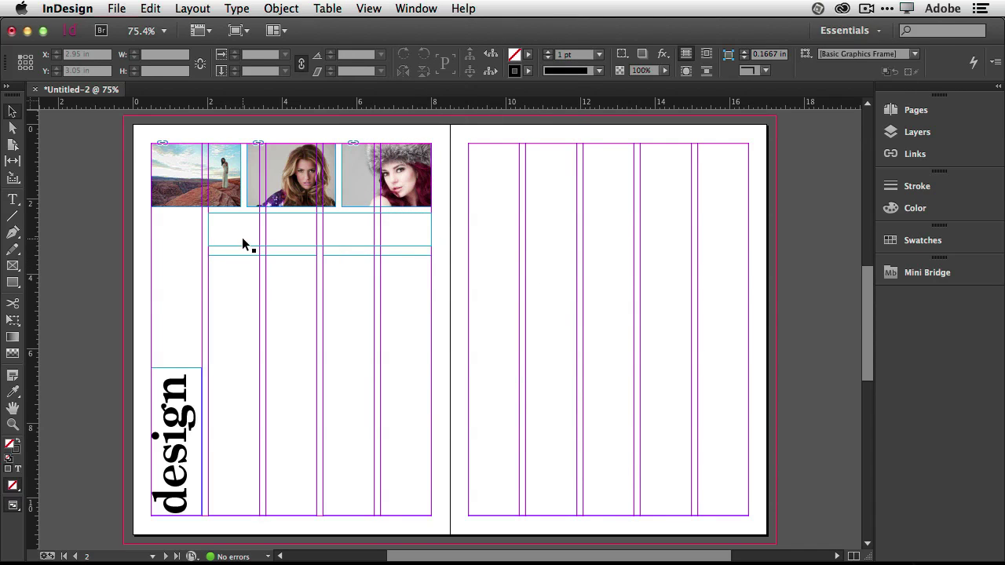
left_click(227, 246)
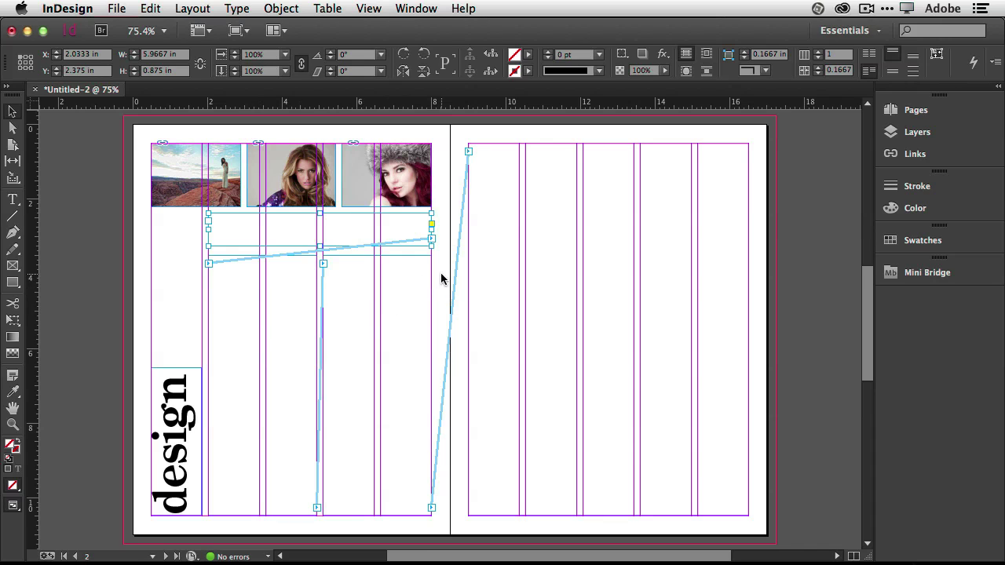
left_click(485, 273)
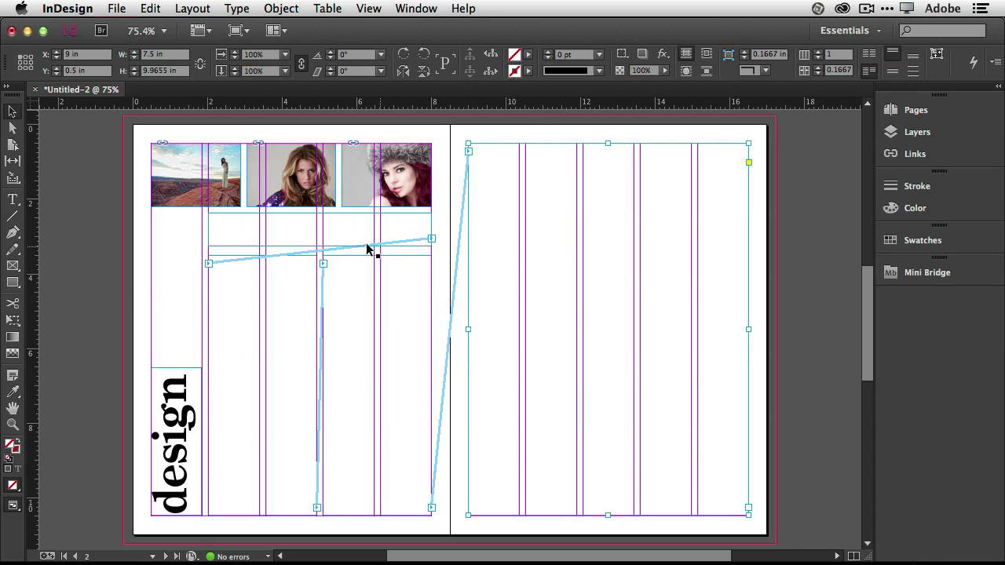
Enter the headline "Meet the designers" in the text frame below the photos.
left_click(13, 199)
left_click(349, 232)
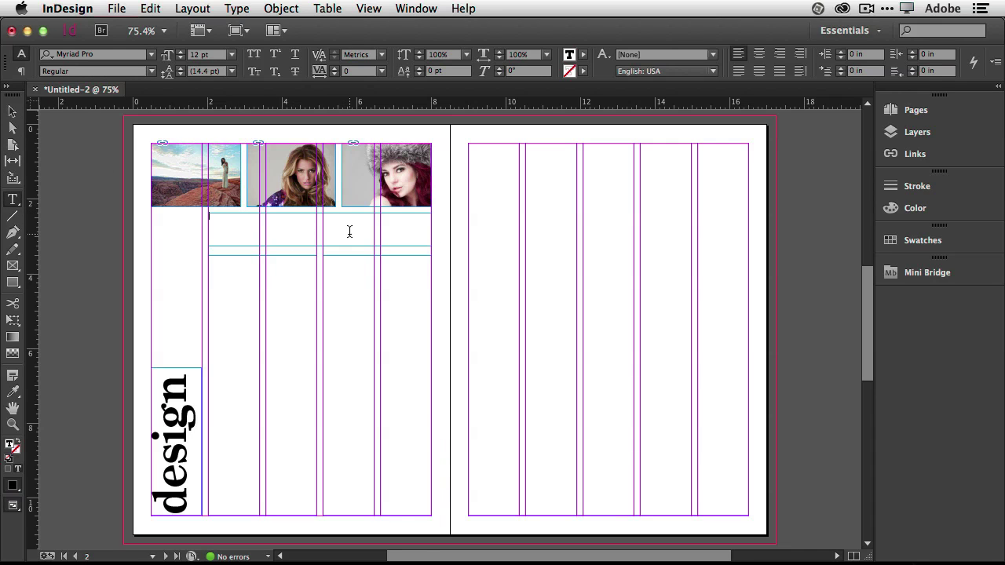
type("Meet the designers")
Format the "Meet the designers" headline in Grad Bold at 48 pt, trying 36 pt first.
left_click_drag(260, 216, 198, 215)
left_click(120, 55)
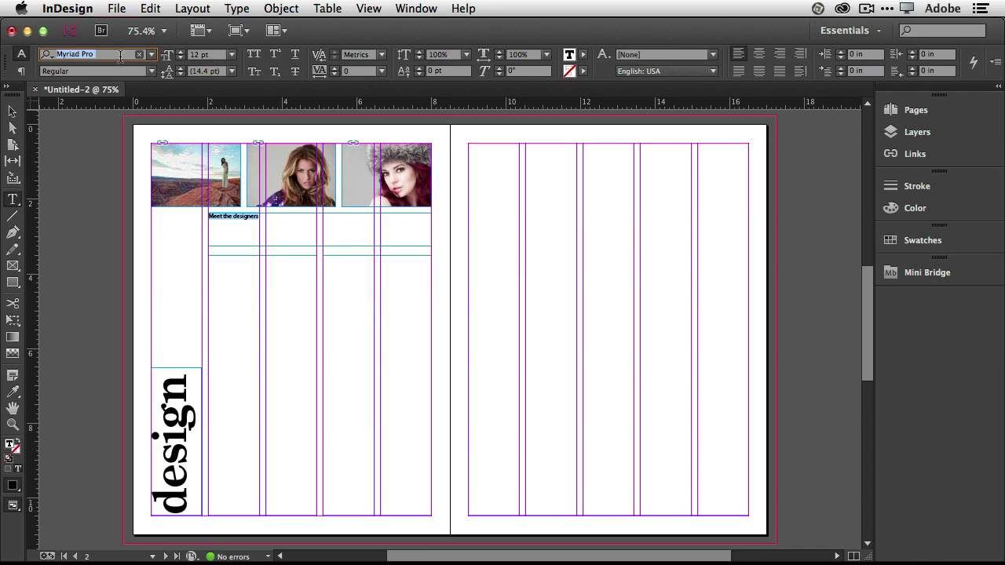
type("Grad")
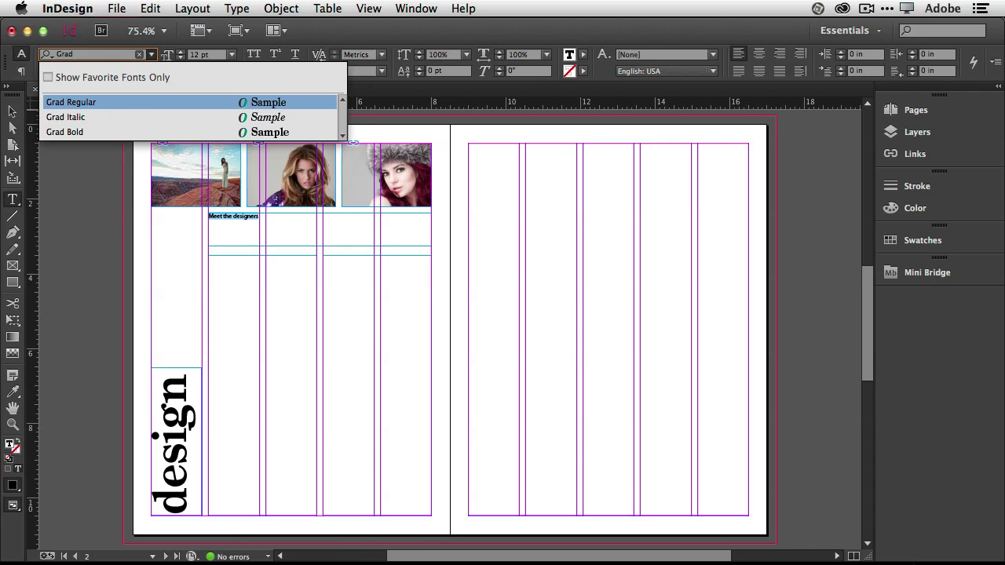
left_click(68, 131)
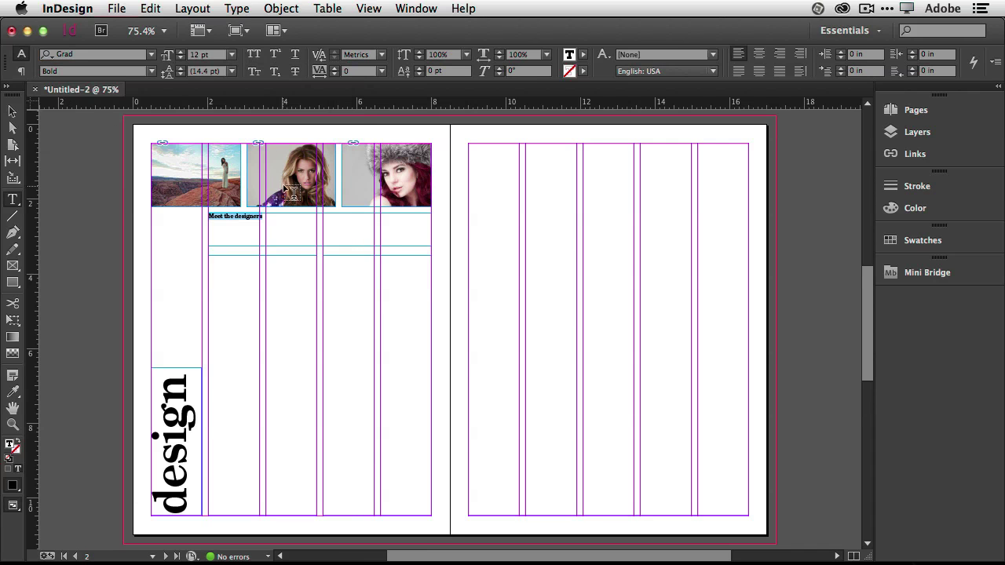
left_click(230, 55)
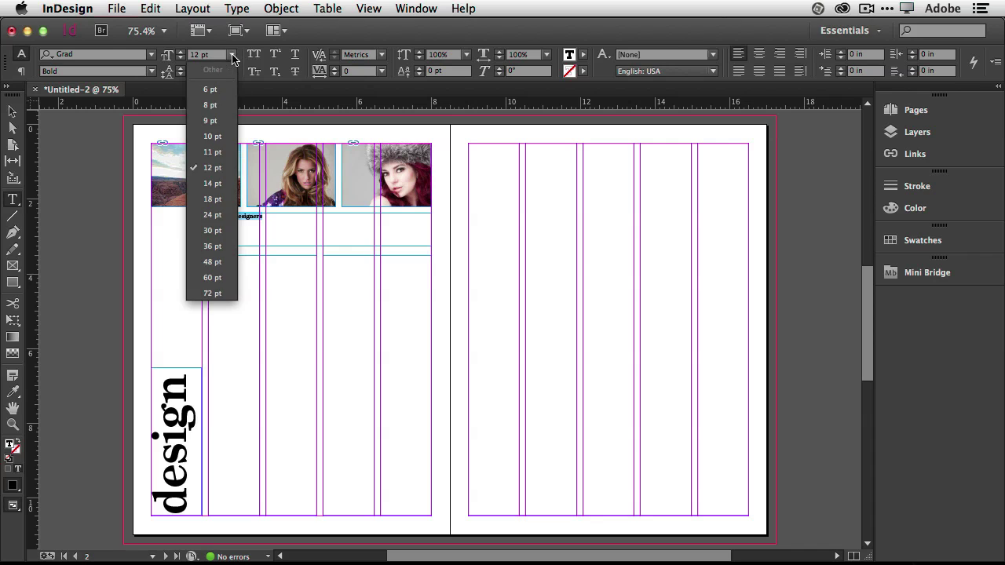
left_click(212, 246)
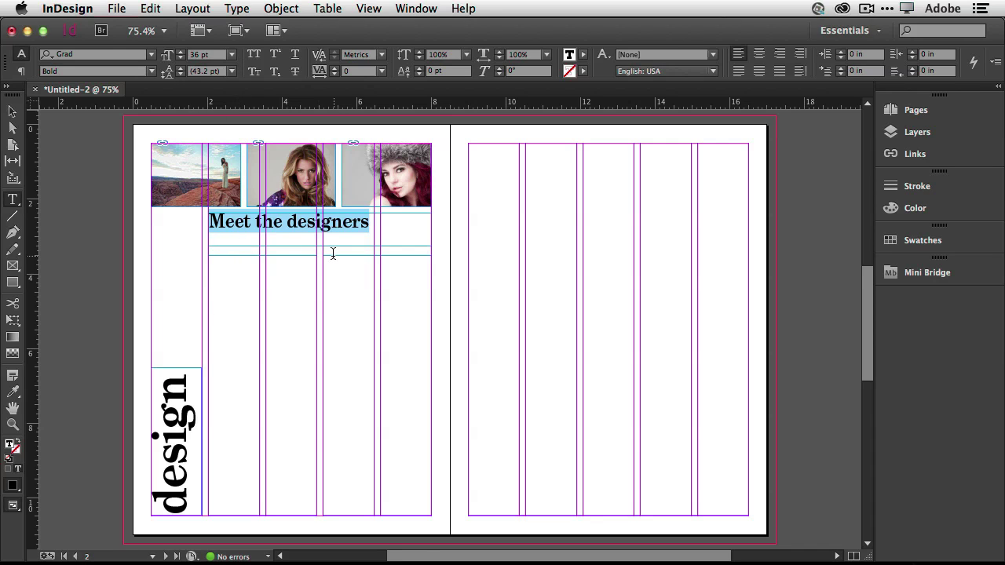
left_click(152, 56)
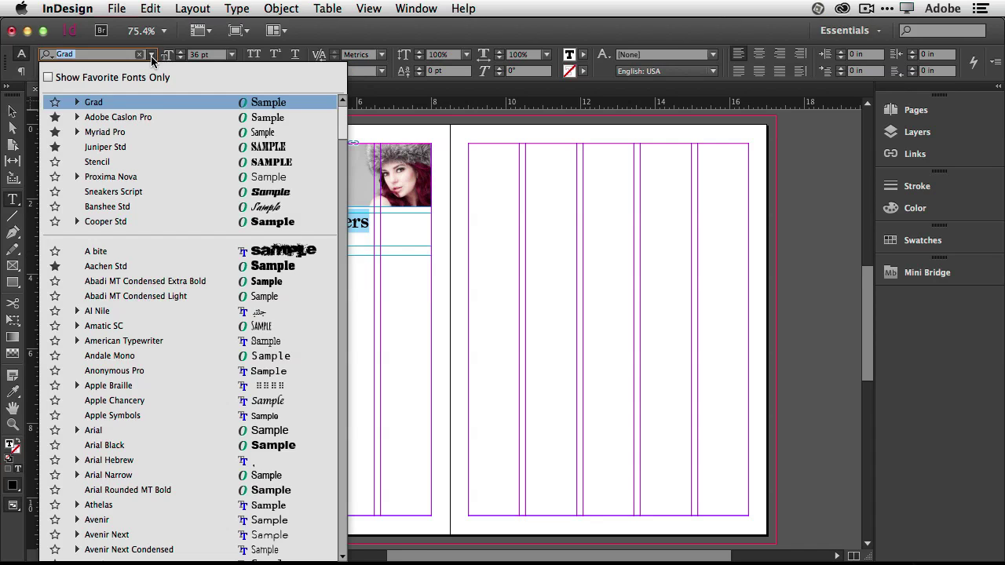
left_click(153, 54)
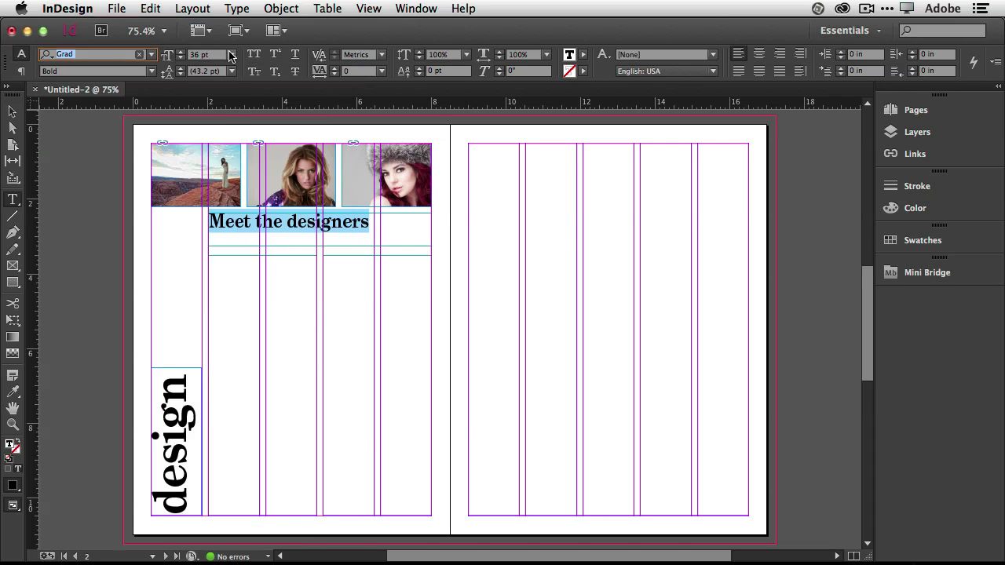
left_click(231, 54)
left_click(224, 261)
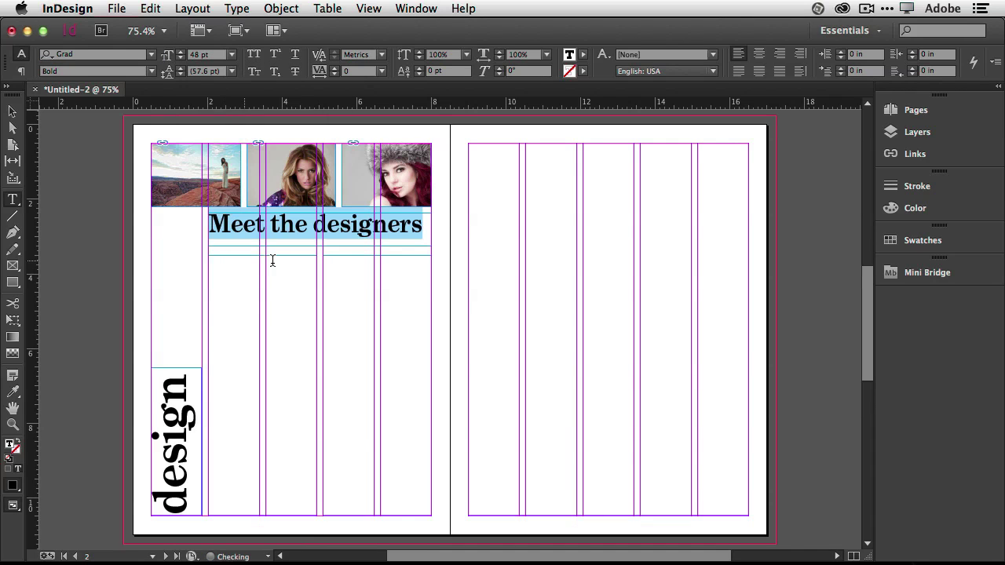
Start a new paragraph after the headline and set its type to Myriad Pro Regular at 10 pt.
left_click(410, 226)
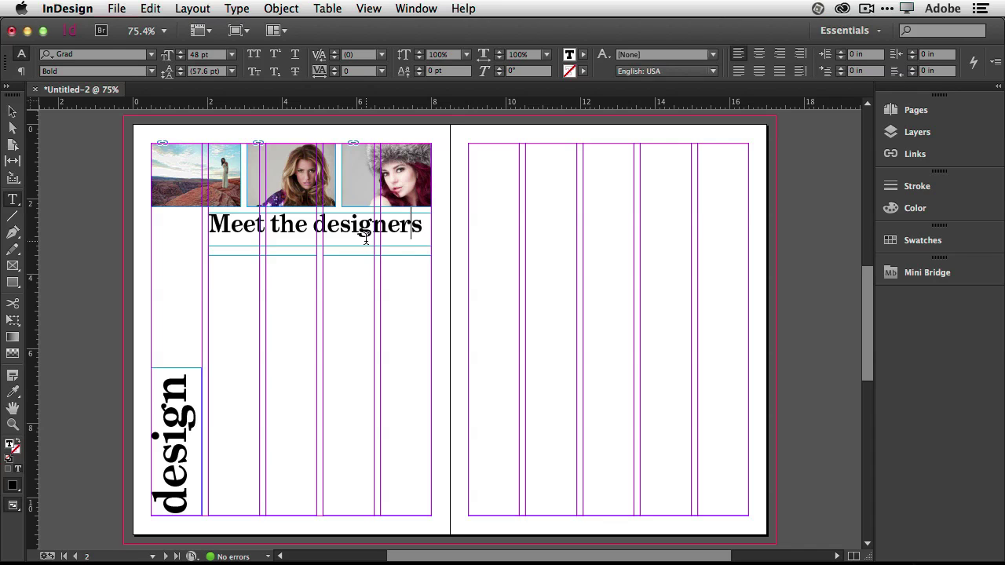
left_click(421, 228)
key("Return")
left_click(232, 55)
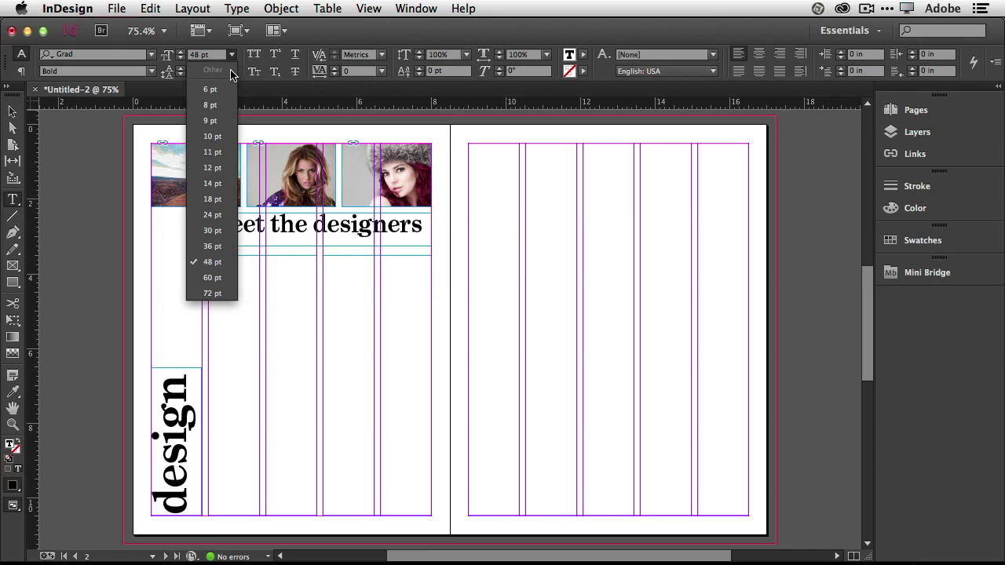
left_click(222, 137)
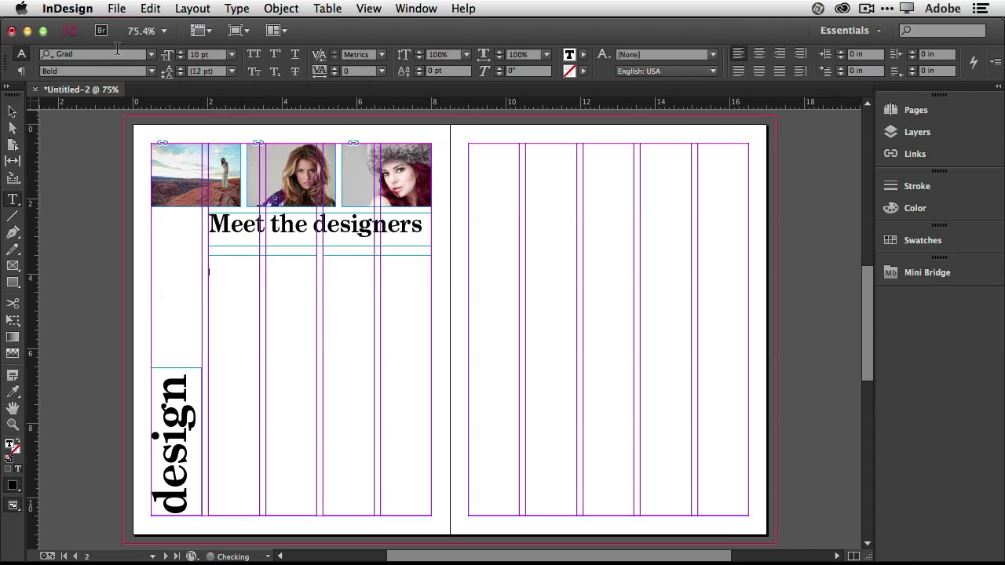
left_click(90, 55)
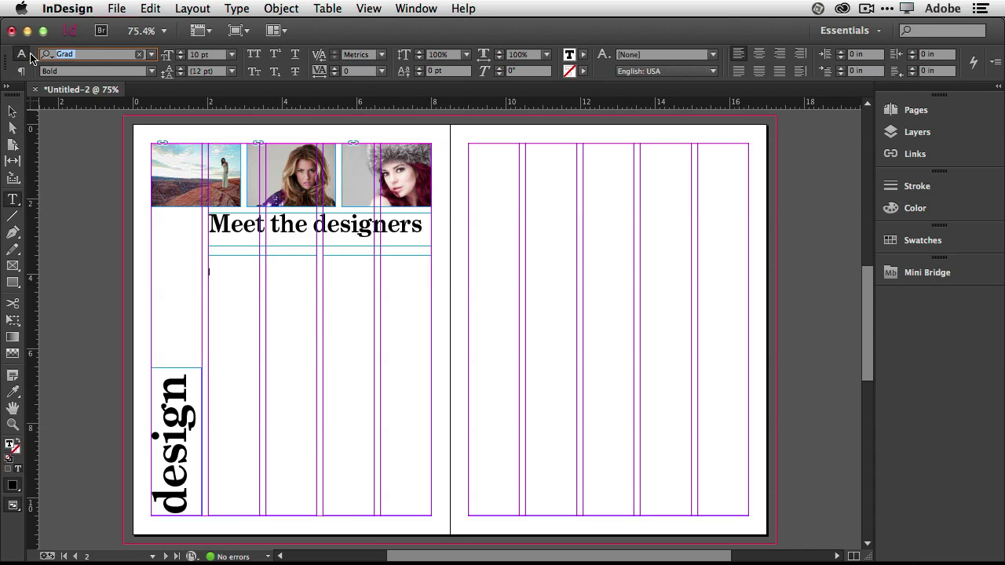
type("myria")
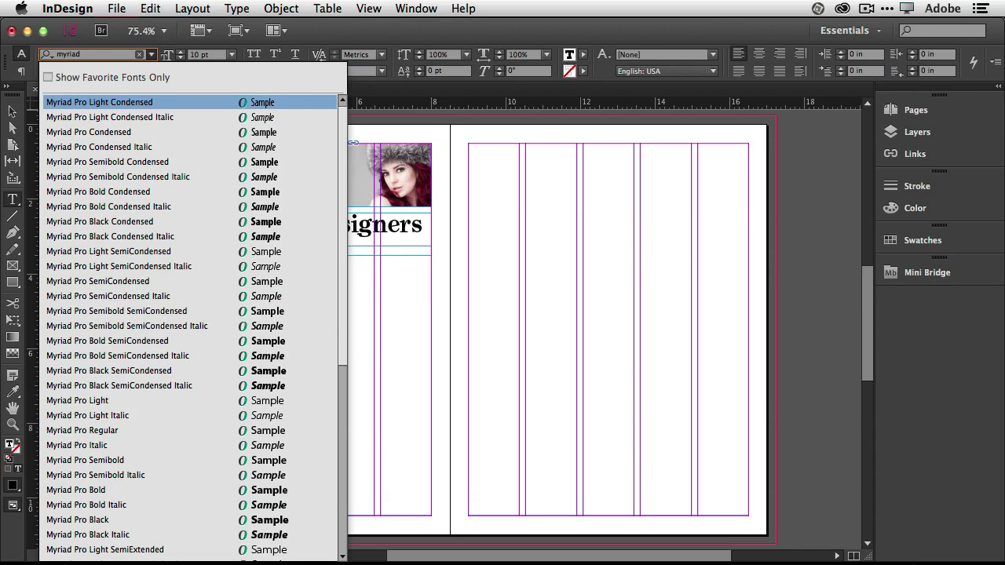
type("d pro")
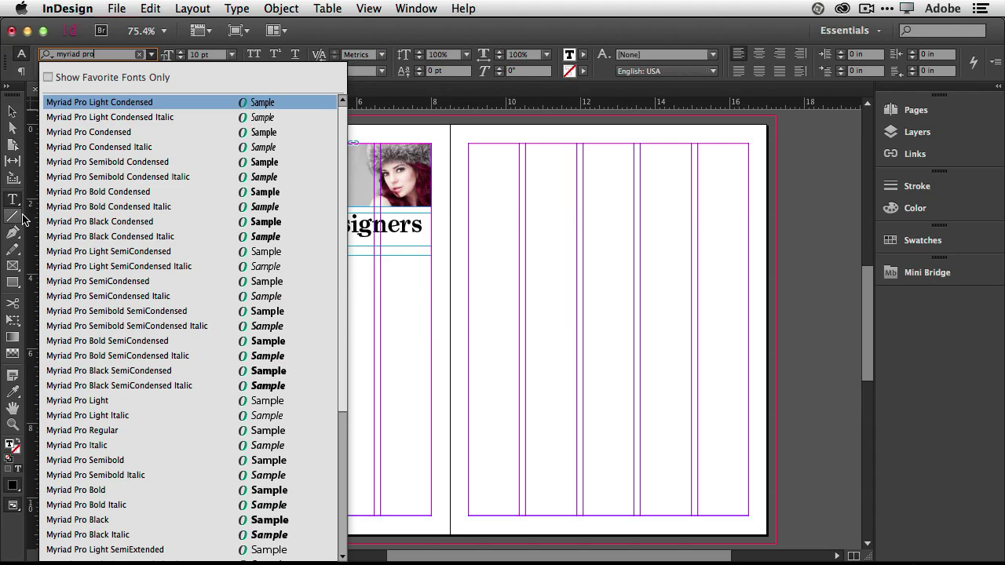
left_click(119, 434)
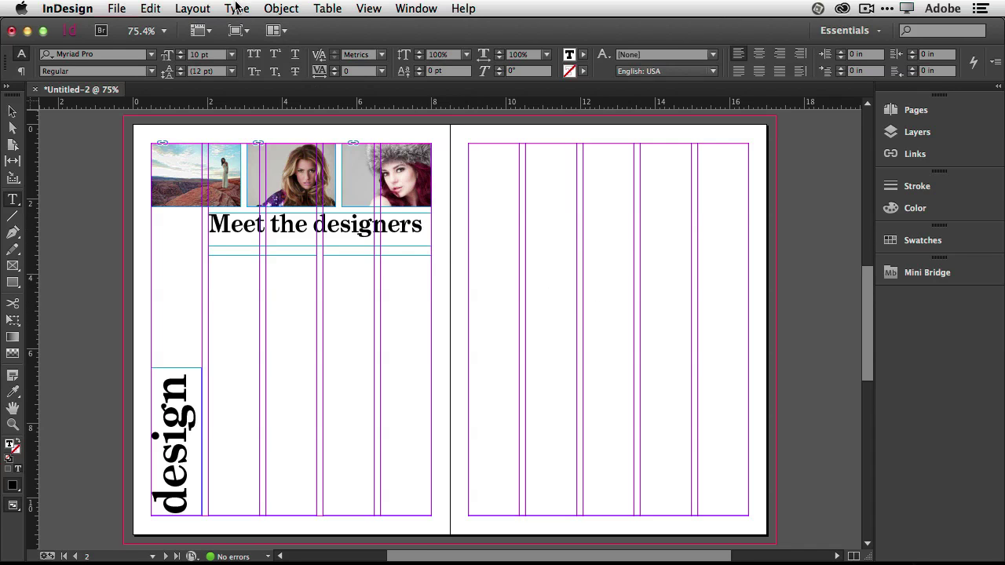
Fill the threaded frames with placeholder text from the new paragraph onward and check it at actual size.
left_click(236, 7)
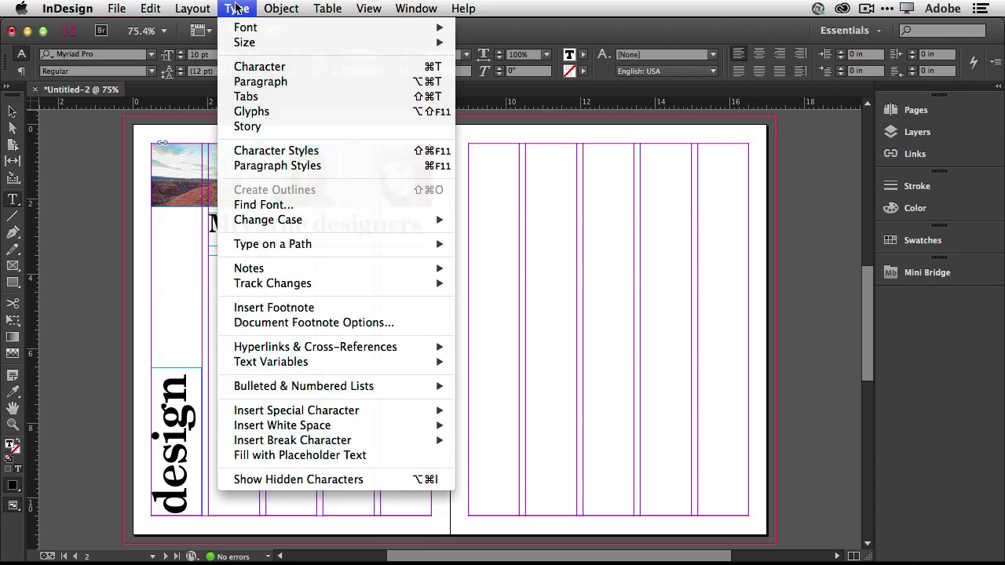
left_click(332, 456)
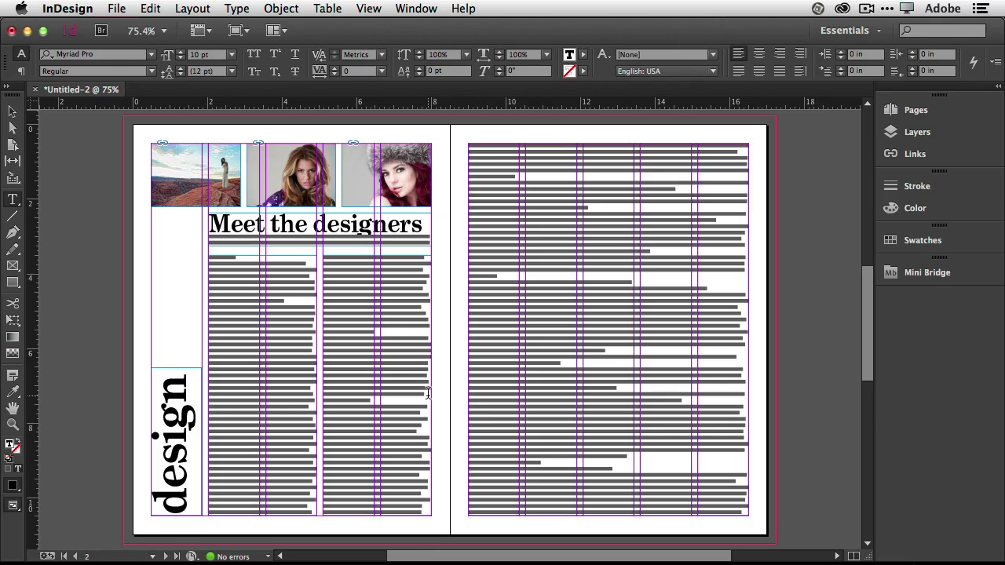
key("super+1")
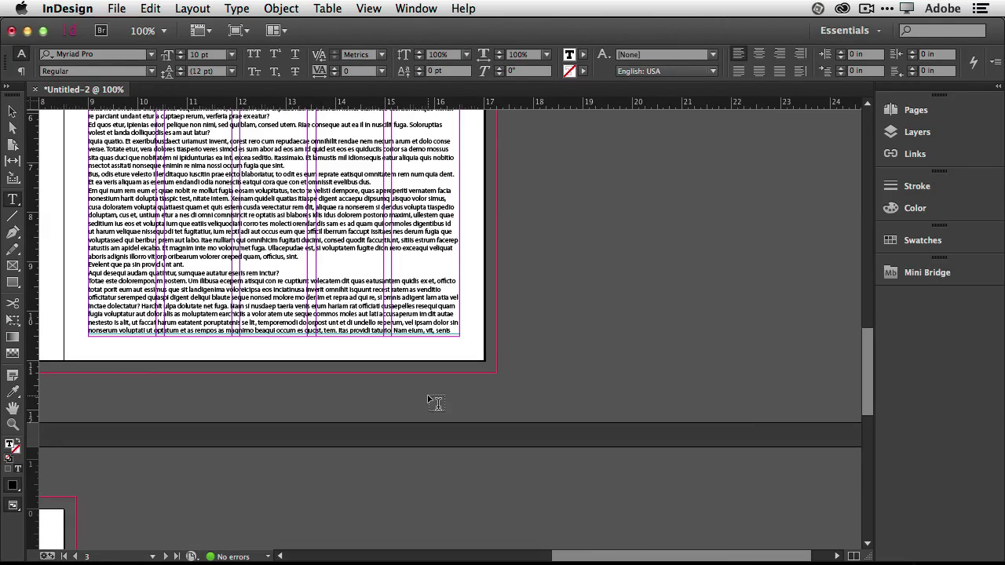
scroll(429, 399, "up", 10)
scroll(428, 398, "left", 5)
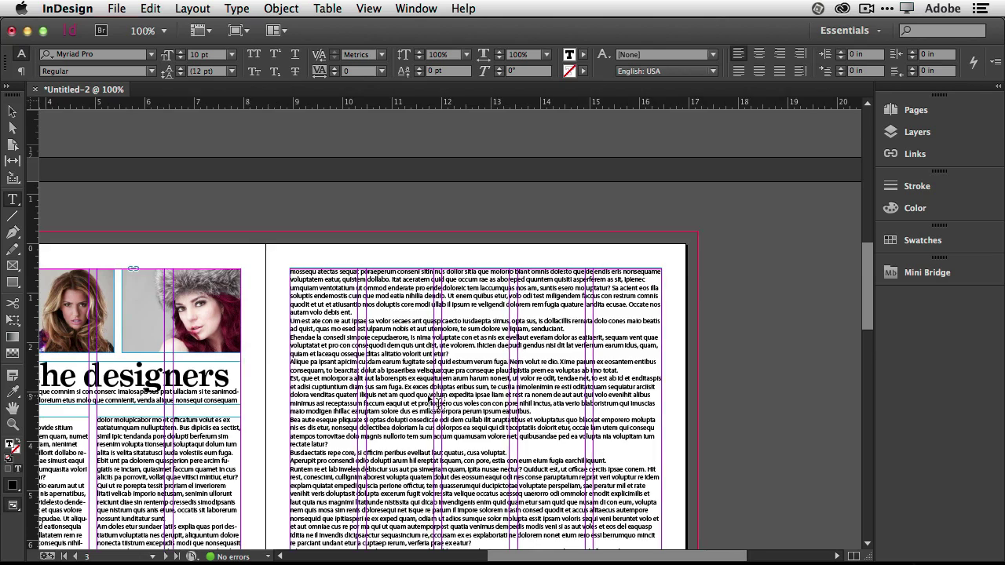
scroll(435, 399, "left", 6)
scroll(435, 399, "down", 2)
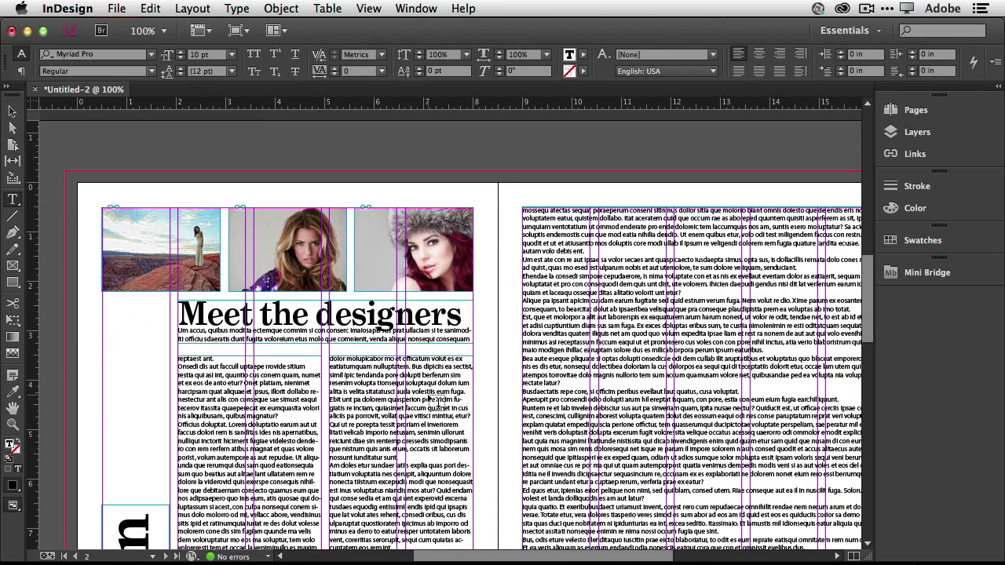
scroll(435, 402, "down", 3)
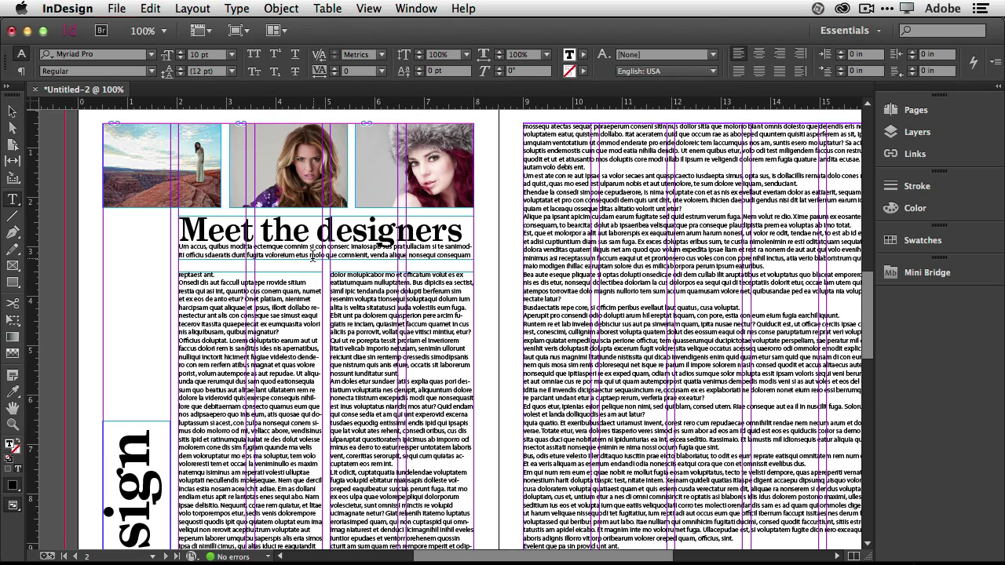
Shorten the headline frame from its lower edge to a height of 0.665 in, pushing the body text into the columns below.
left_click(13, 111)
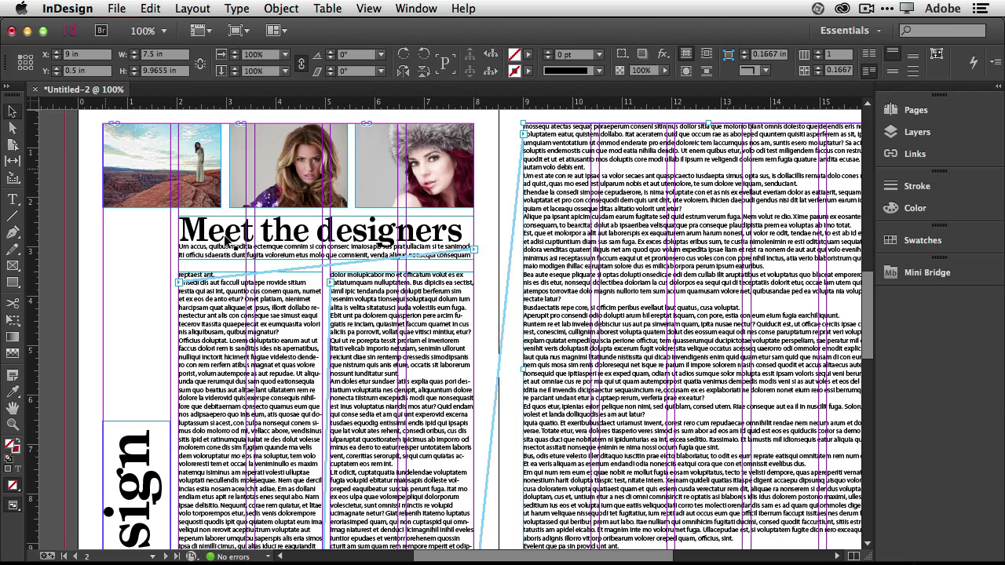
left_click(352, 286)
left_click(315, 258)
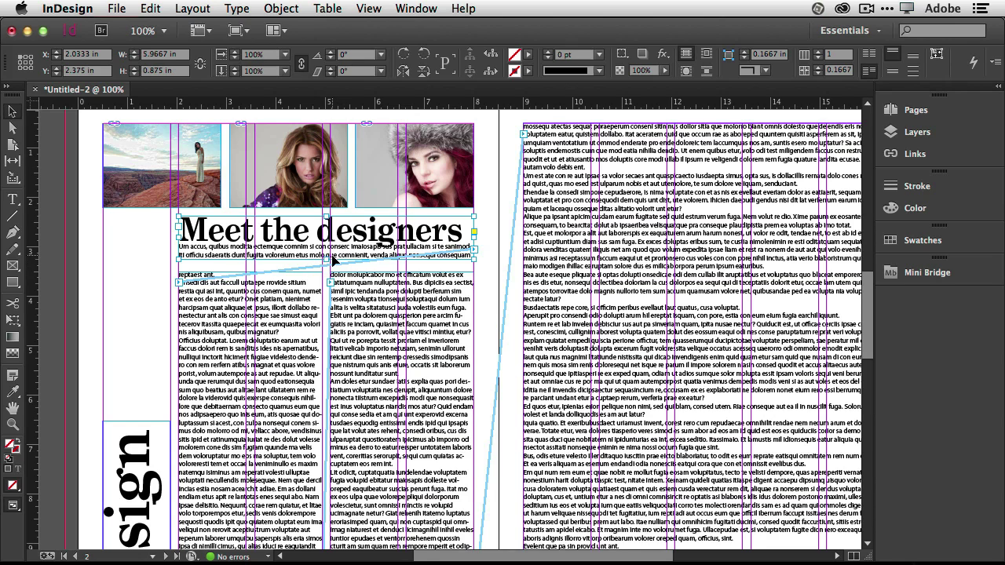
left_click_drag(327, 261, 326, 248)
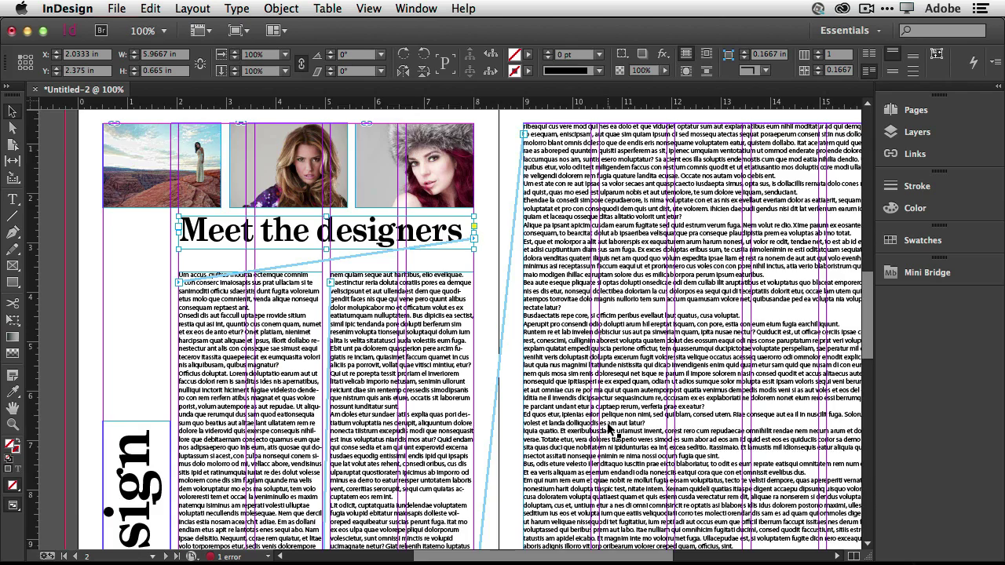
Examine the end of the right page's text frame for overset text and return to an overview of the spread.
scroll(610, 428, "down", 5)
scroll(610, 428, "right", 4)
scroll(610, 428, "right", 2)
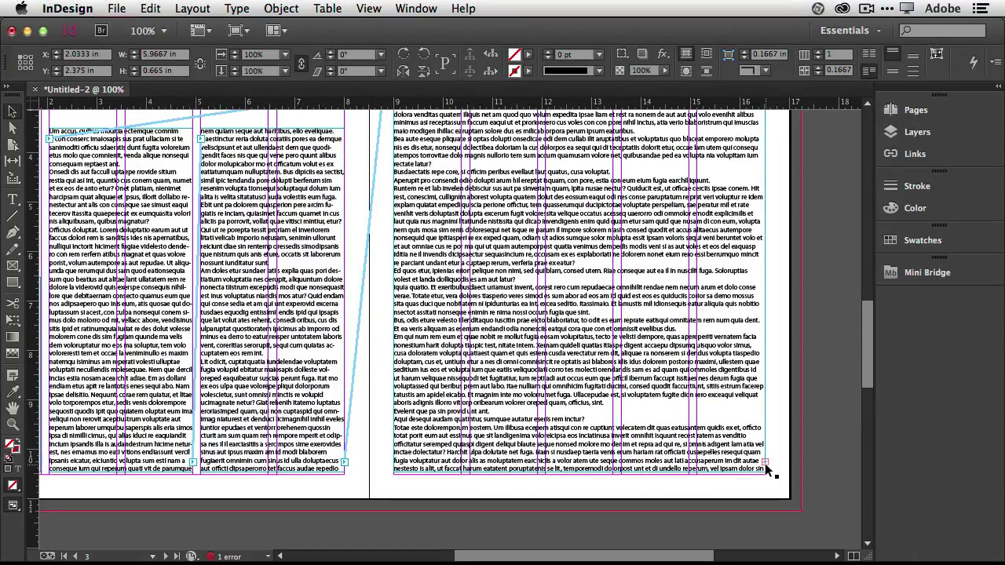
scroll(768, 470, "up", 8)
scroll(768, 469, "left", 4)
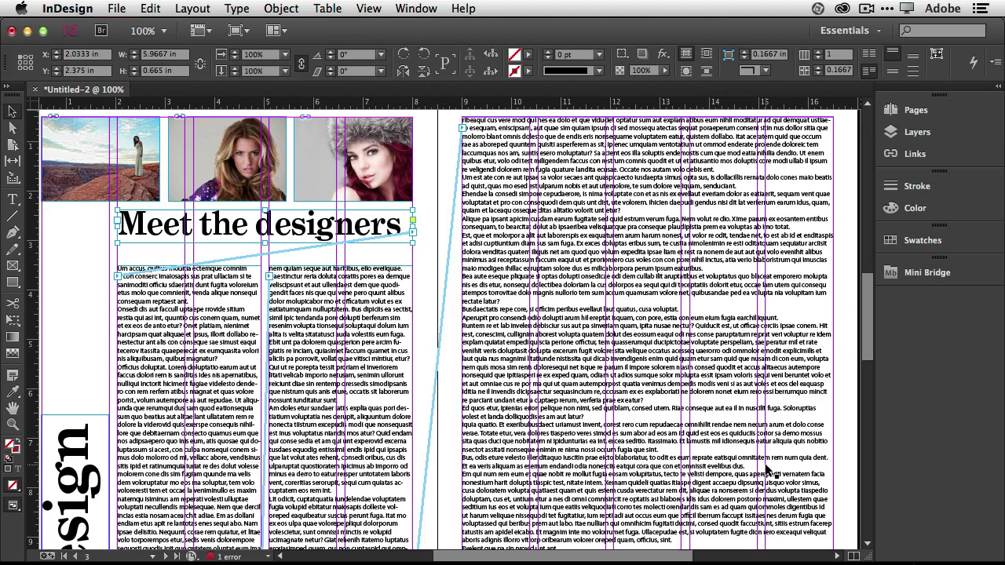
scroll(772, 471, "left", 3)
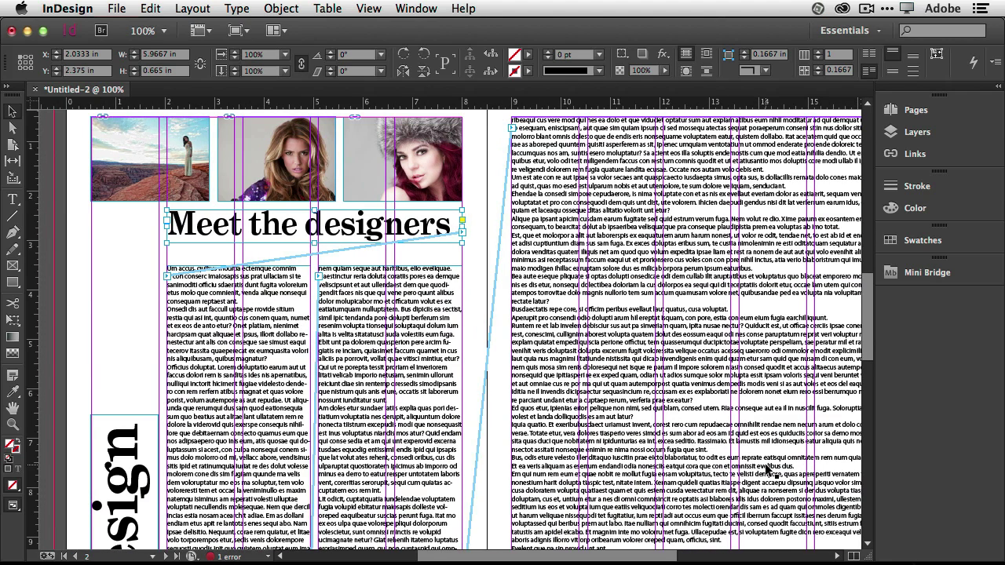
key("super+minus")
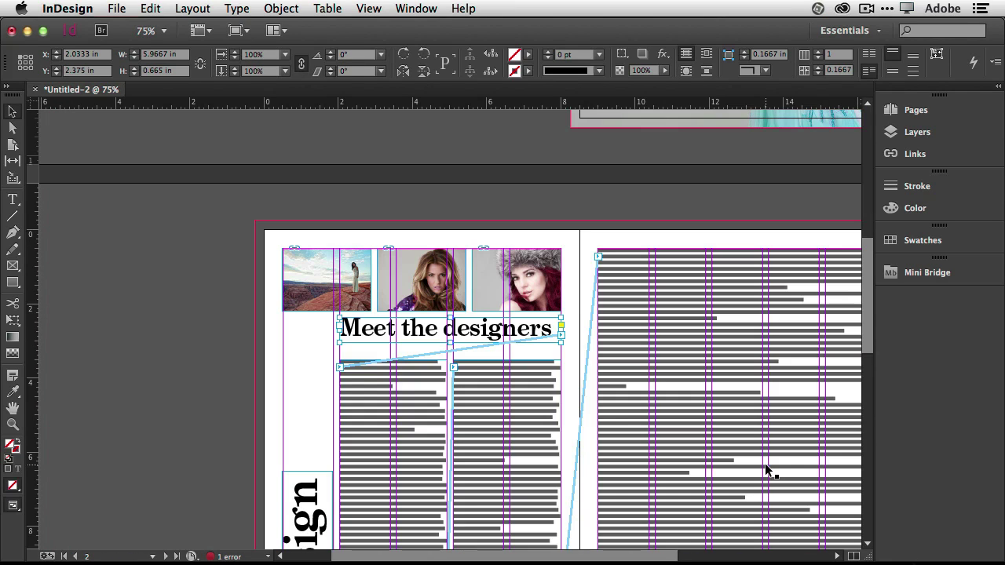
Select the entire "Meet the designers" headline text, viewing the spread at 100%.
key("super+equal")
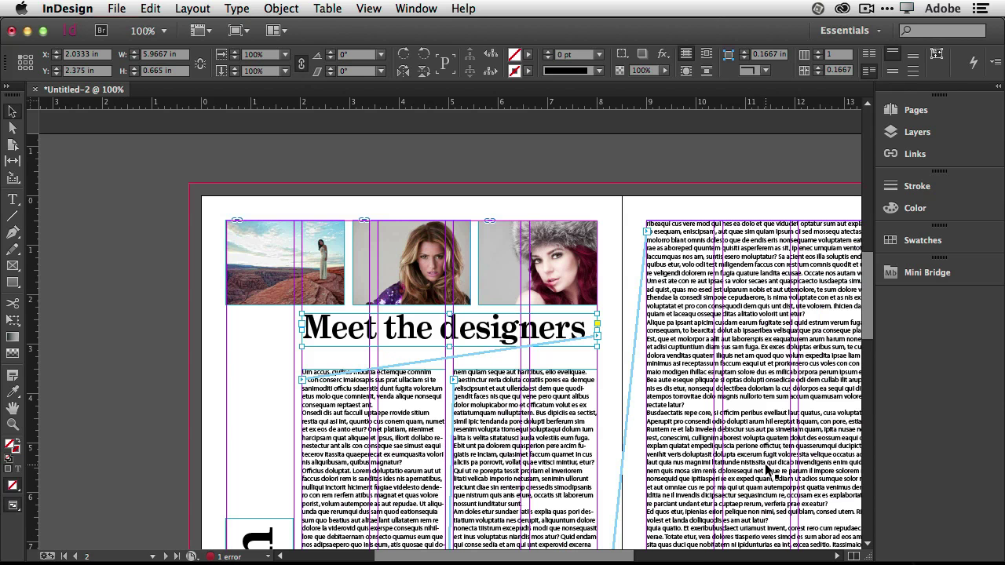
scroll(769, 469, "down", 3)
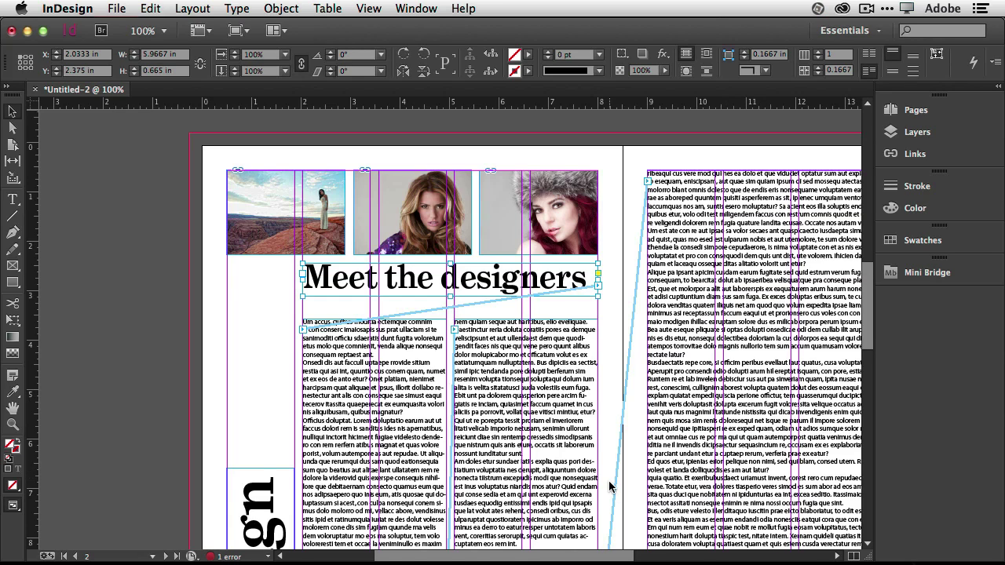
scroll(607, 483, "down", 1)
scroll(610, 487, "right", 5)
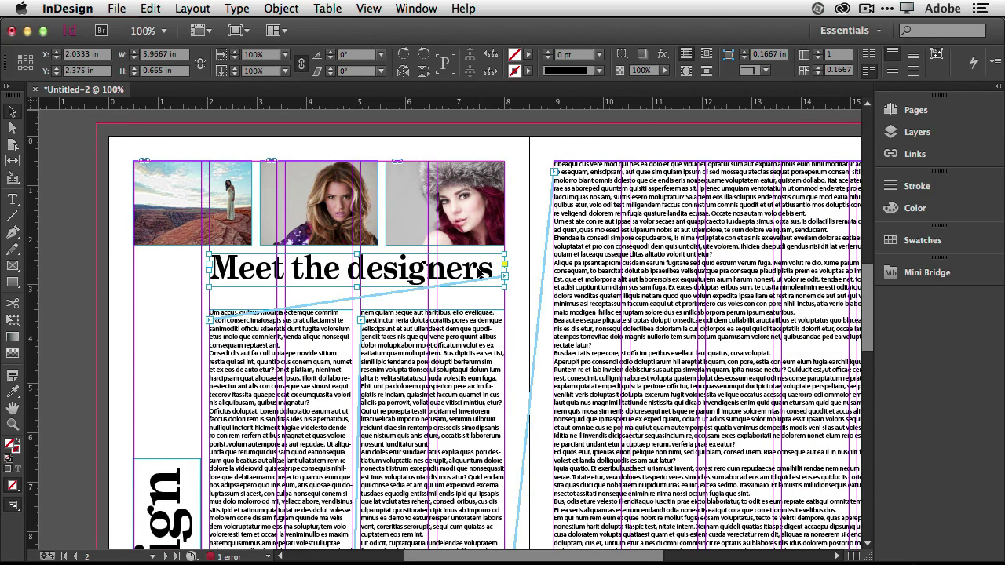
double_click(472, 266)
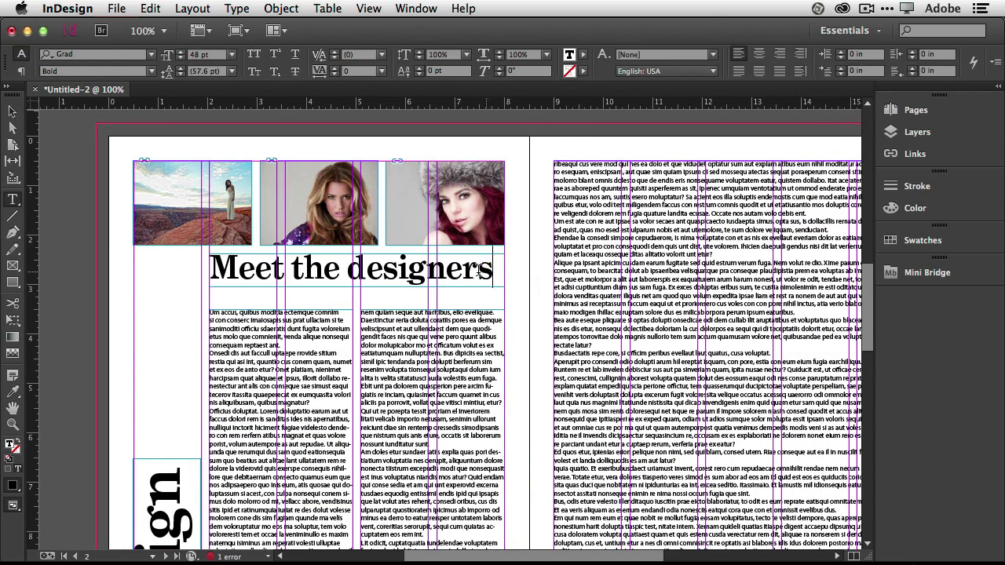
left_click_drag(493, 268, 215, 277)
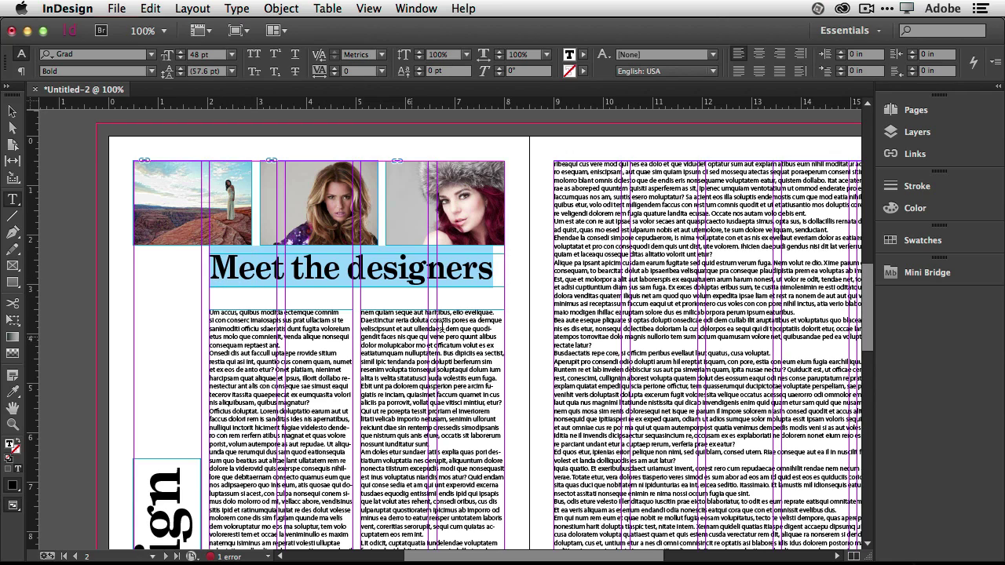
Review the document's color swatches and the available color modes for the selected headline text.
left_click(913, 239)
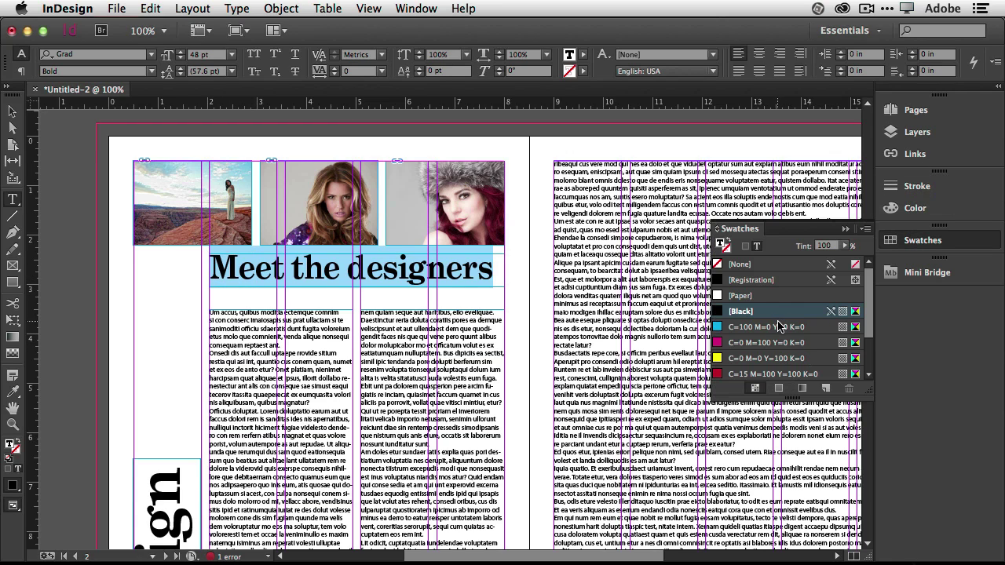
scroll(780, 327, "down", 2)
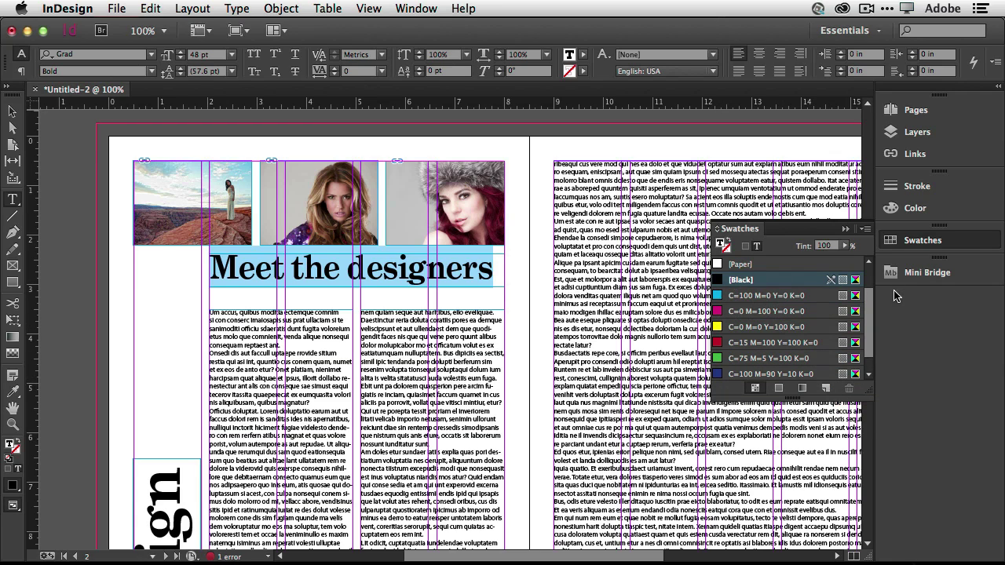
left_click(911, 210)
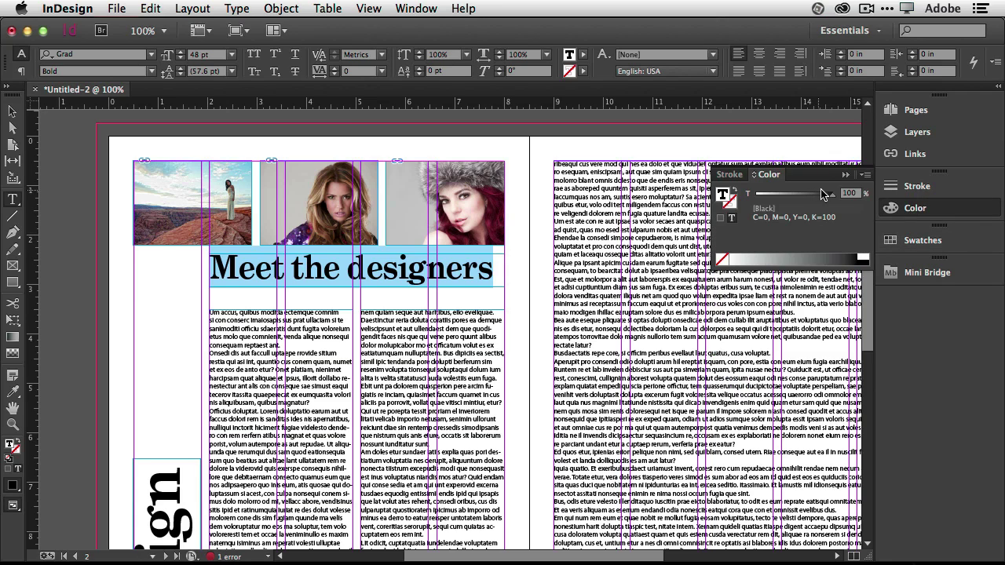
left_click(864, 174)
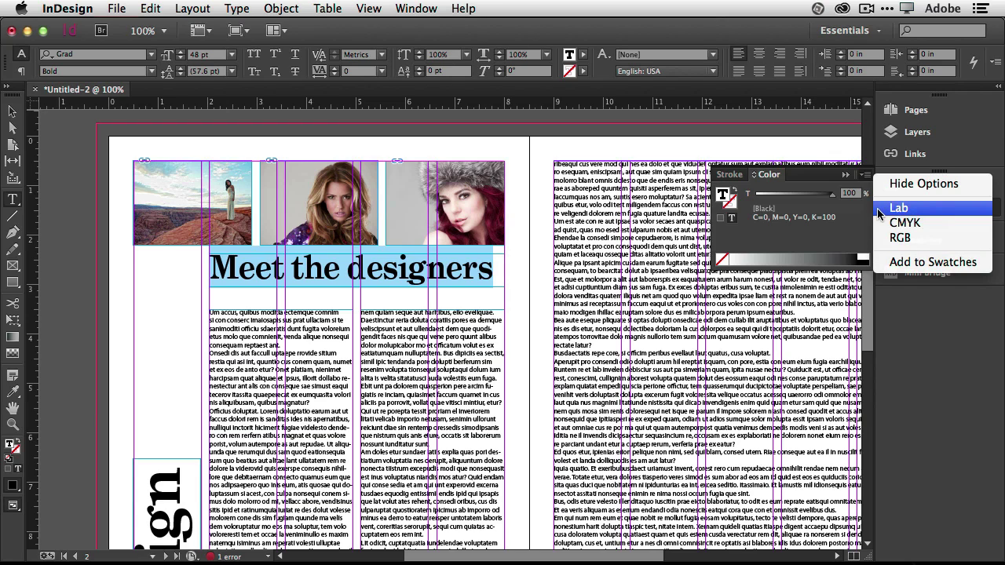
left_click(854, 222)
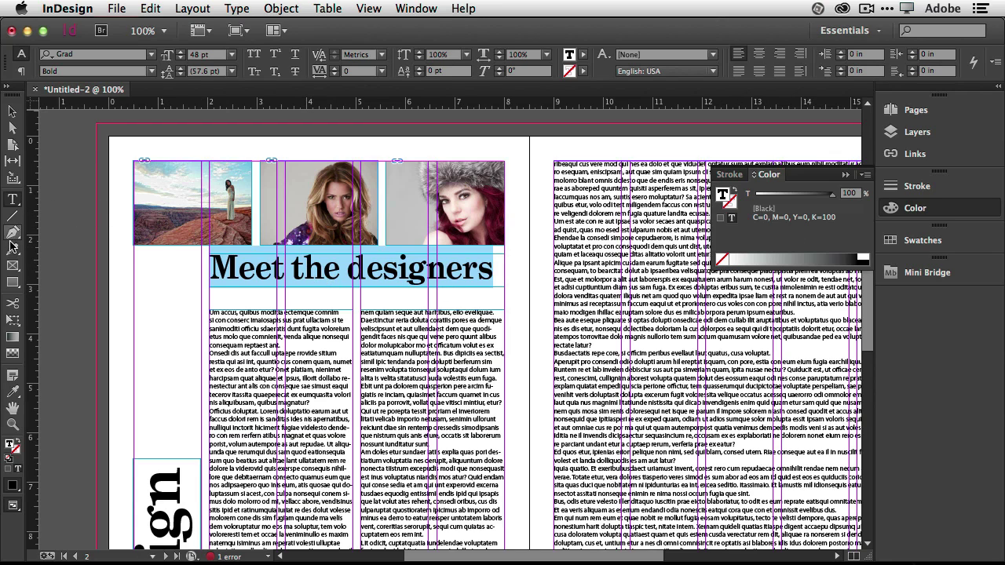
Color the headline with a purple (R=97 G=67 B=110) sampled from the clothing in the middle photo and save it as a swatch.
left_click(13, 391)
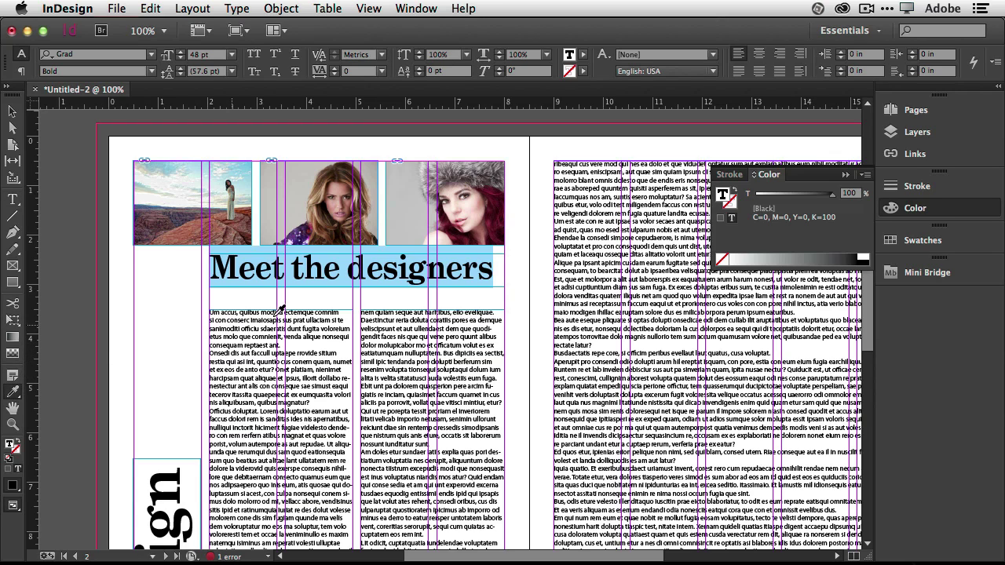
left_click(295, 233)
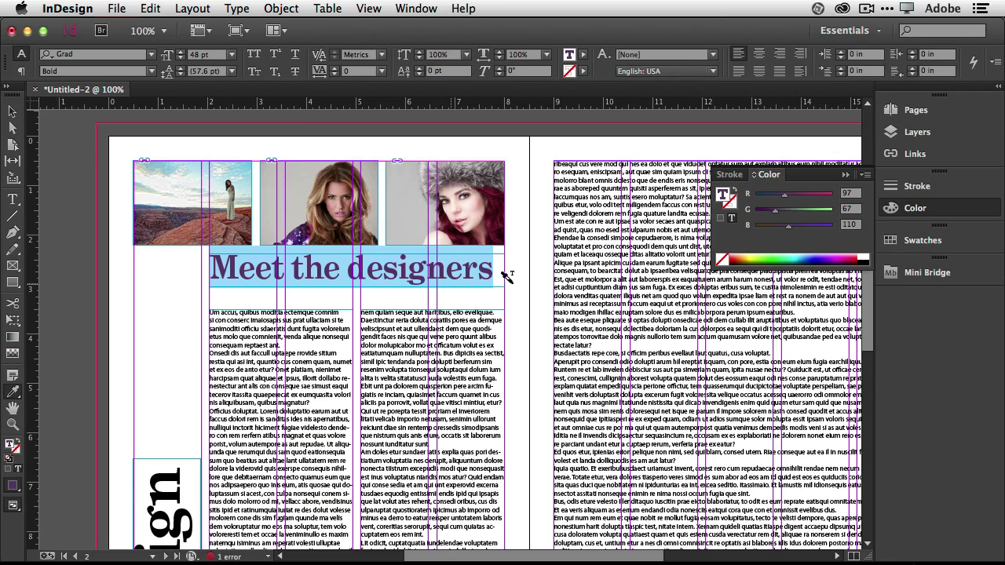
left_click(919, 243)
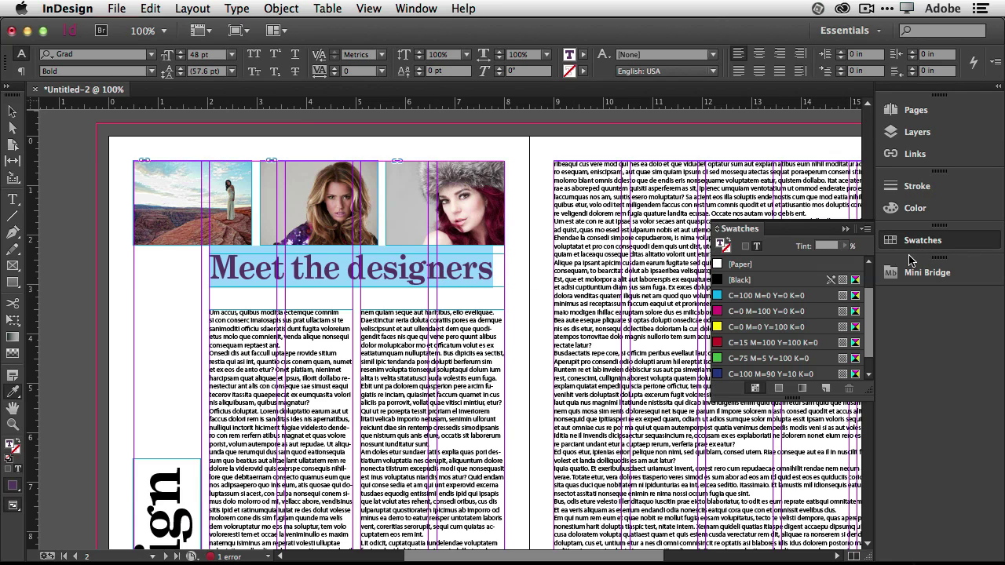
left_click(825, 391)
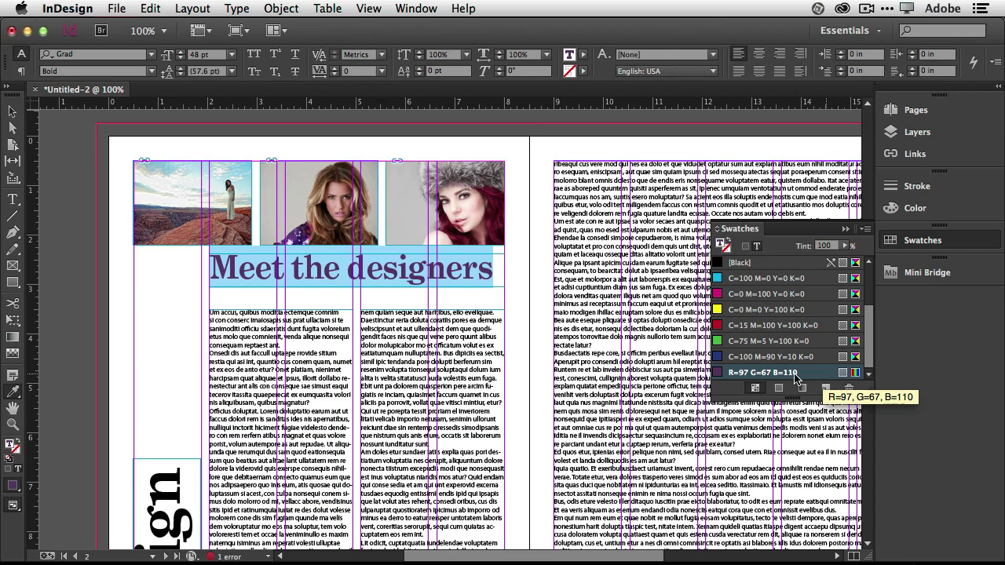
Recolor the whole vertical word "design" with the purple R=97 G=67 B=110 swatch.
scroll(403, 377, "down", 3)
scroll(403, 377, "down", 1)
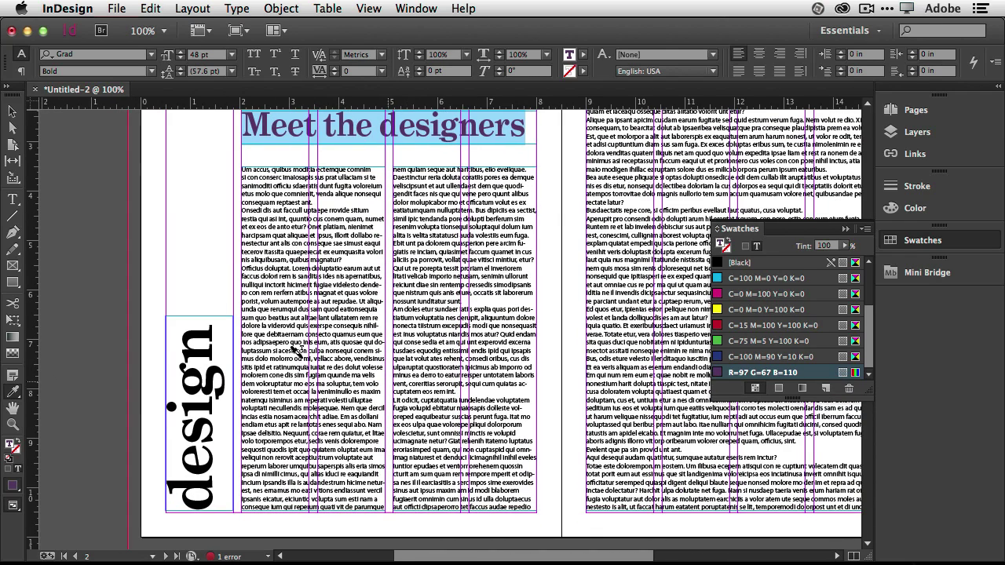
left_click(13, 199)
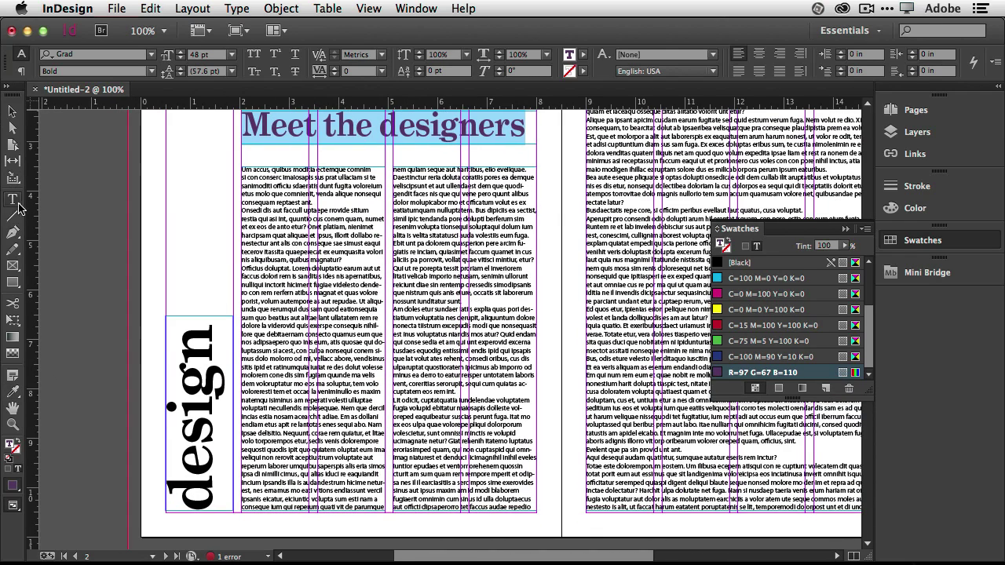
left_click_drag(189, 325, 198, 508)
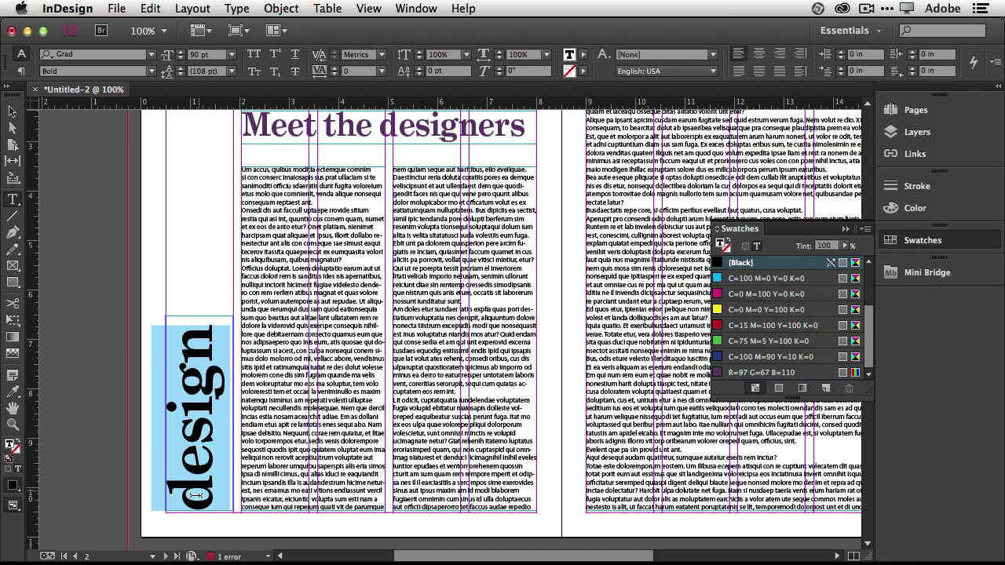
left_click(736, 373)
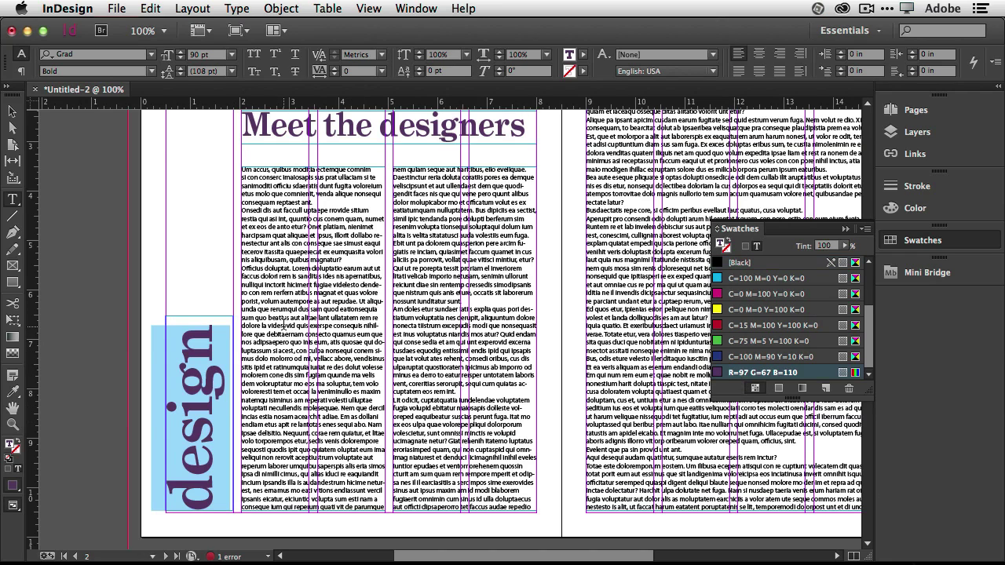
Select the "Meet the designers" heading and dock the Paragraph Styles panel with the collapsed panels under Mini Bridge.
left_click(311, 330)
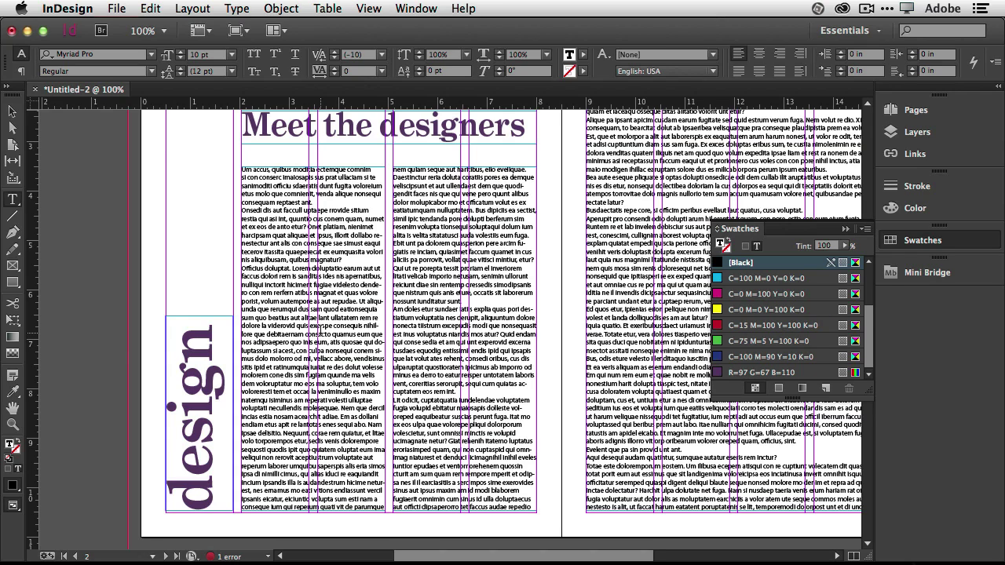
scroll(318, 331, "up", 3)
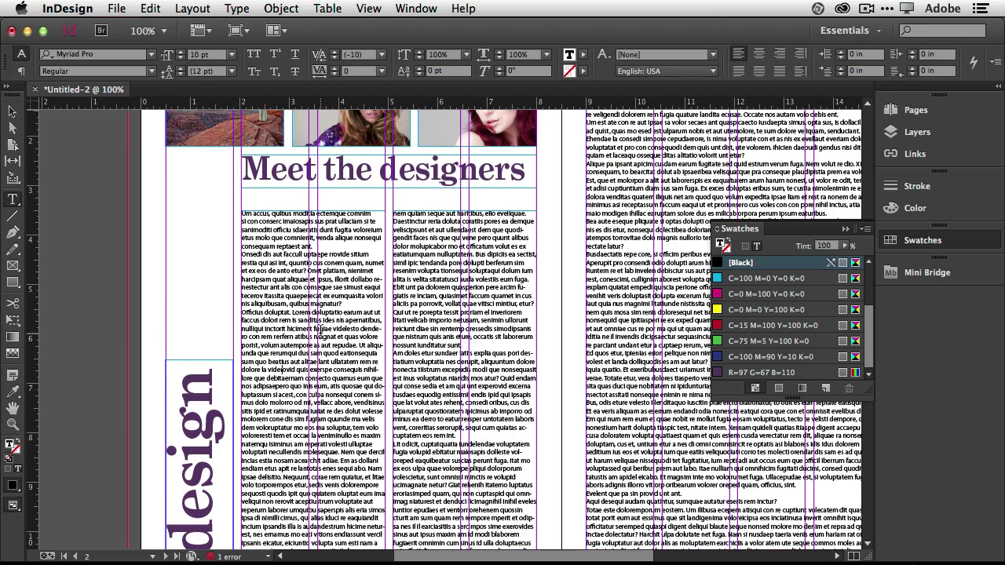
scroll(320, 330, "up", 1)
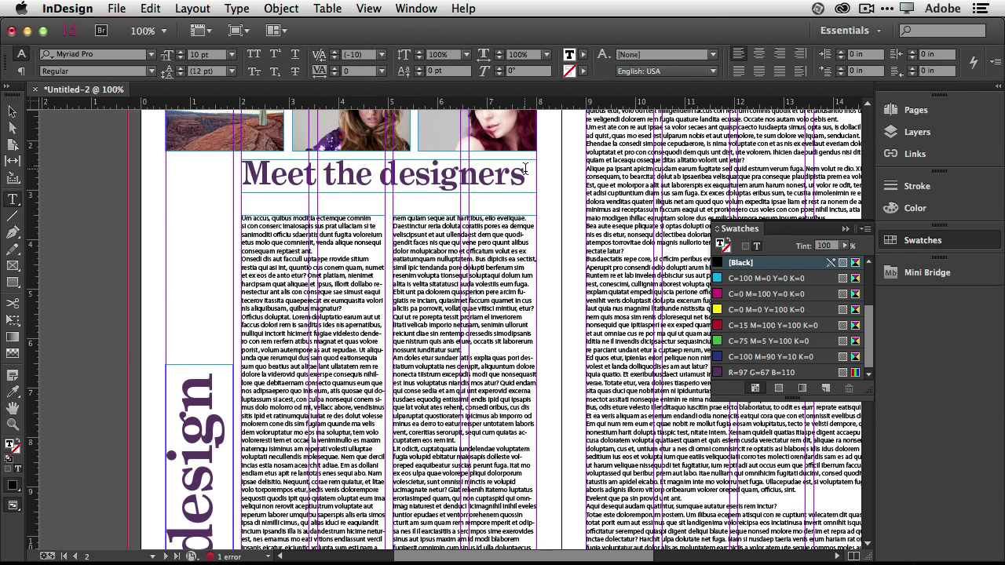
left_click_drag(524, 171, 248, 173)
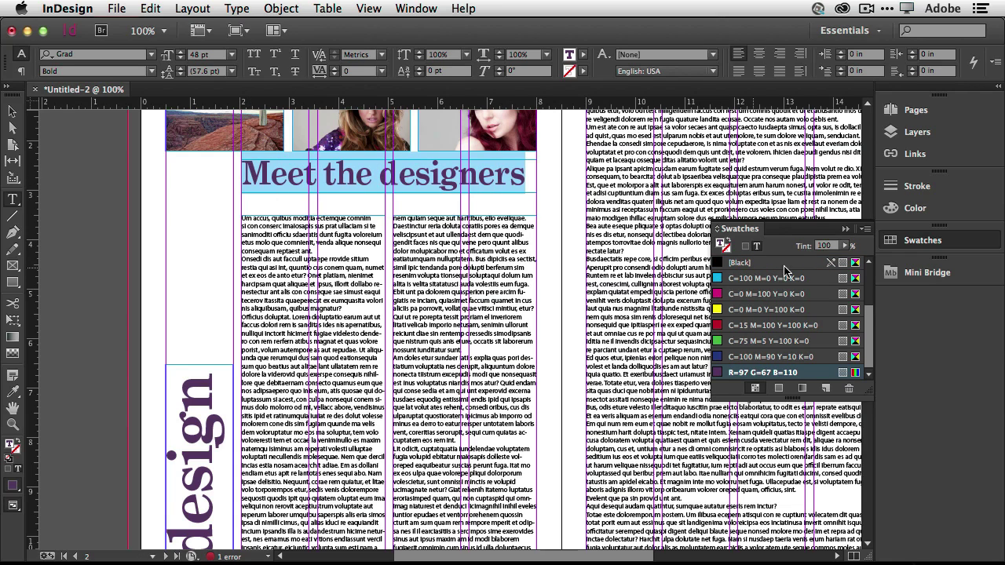
left_click(845, 229)
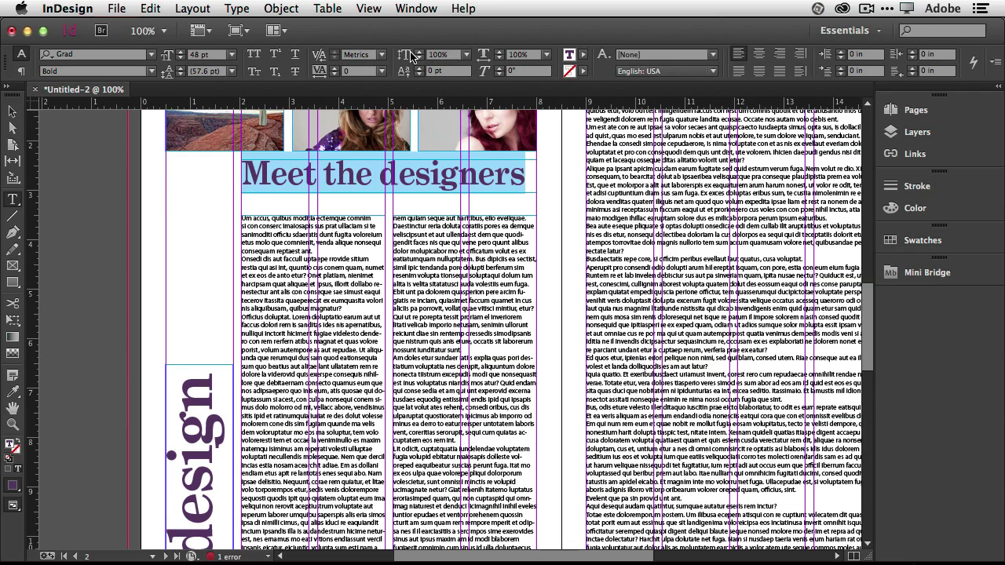
left_click(430, 10)
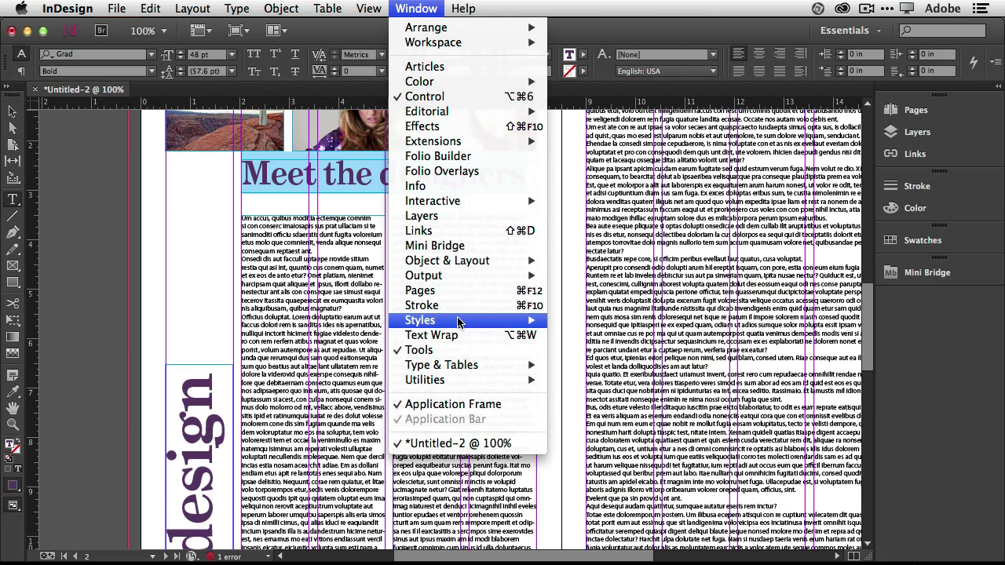
mouse_move(509, 324)
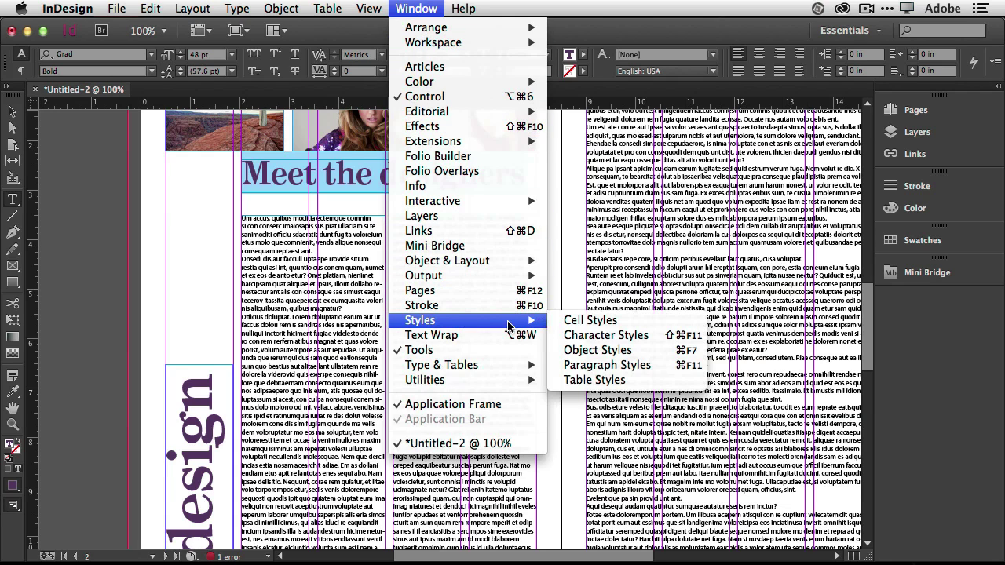
left_click(602, 365)
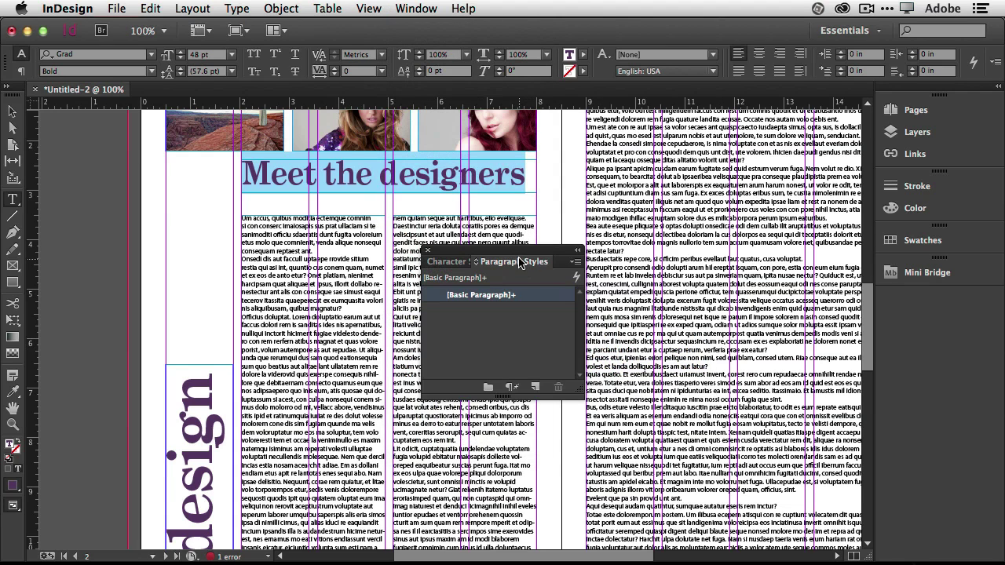
left_click_drag(516, 253, 922, 301)
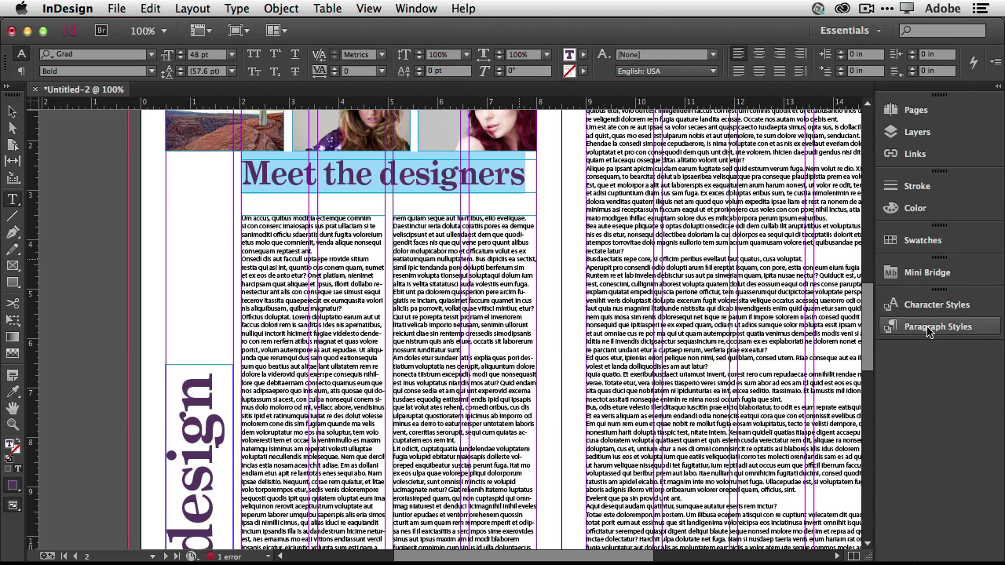
Create a paragraph style from the selected heading's formatting, name it Headline, and apply it to the heading.
left_click(926, 328)
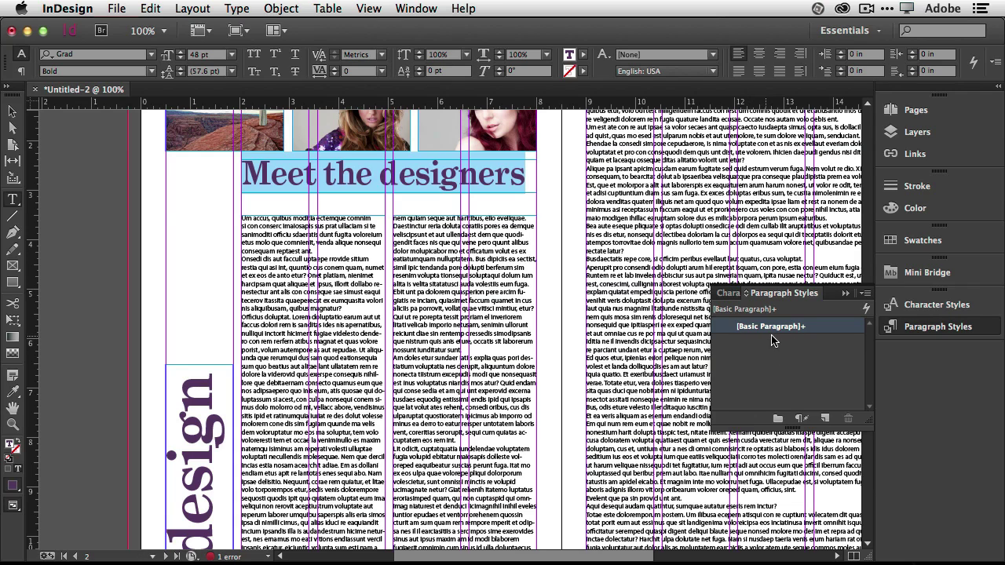
left_click(825, 419)
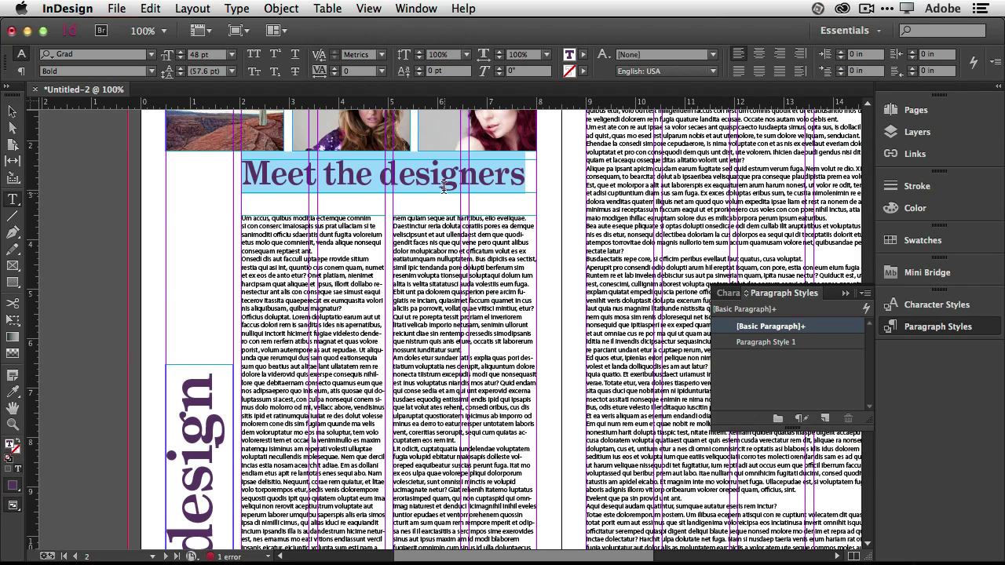
double_click(758, 343)
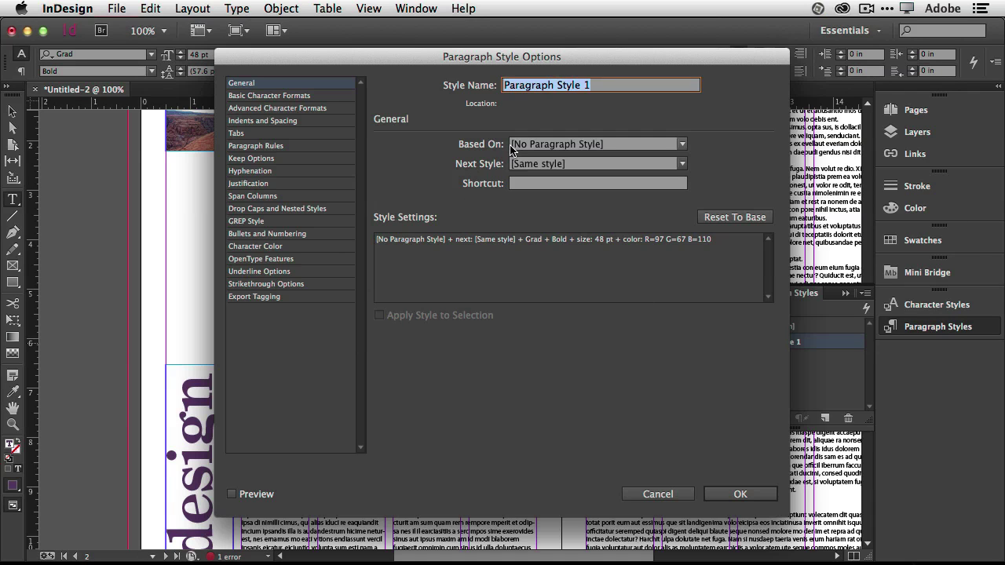
type("He")
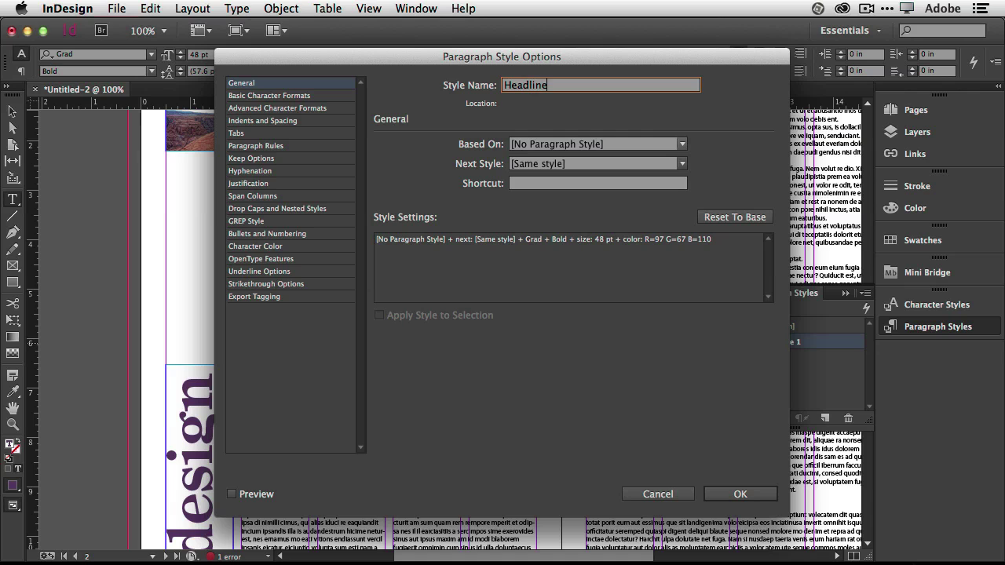
type("adline")
left_click(721, 493)
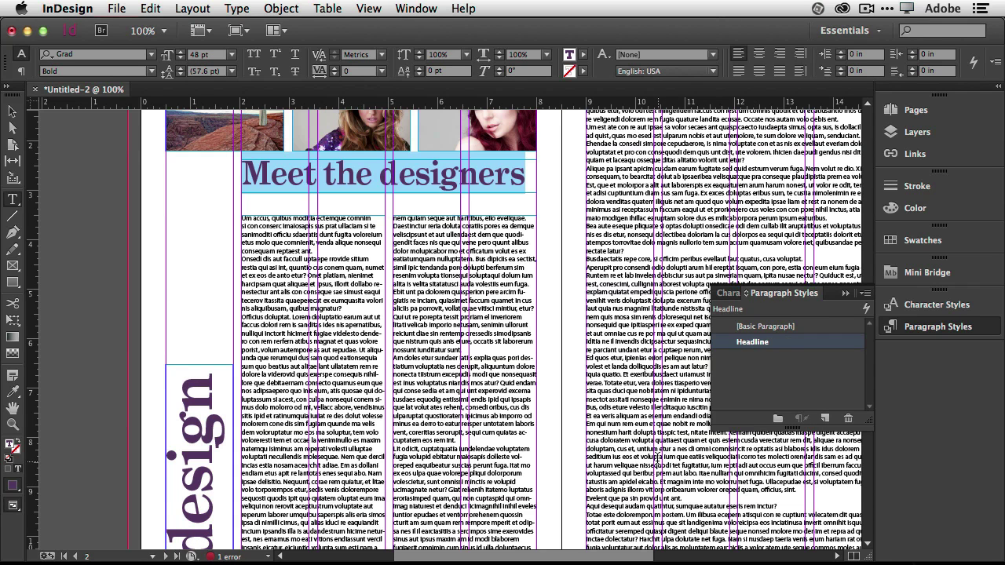
left_click(433, 183)
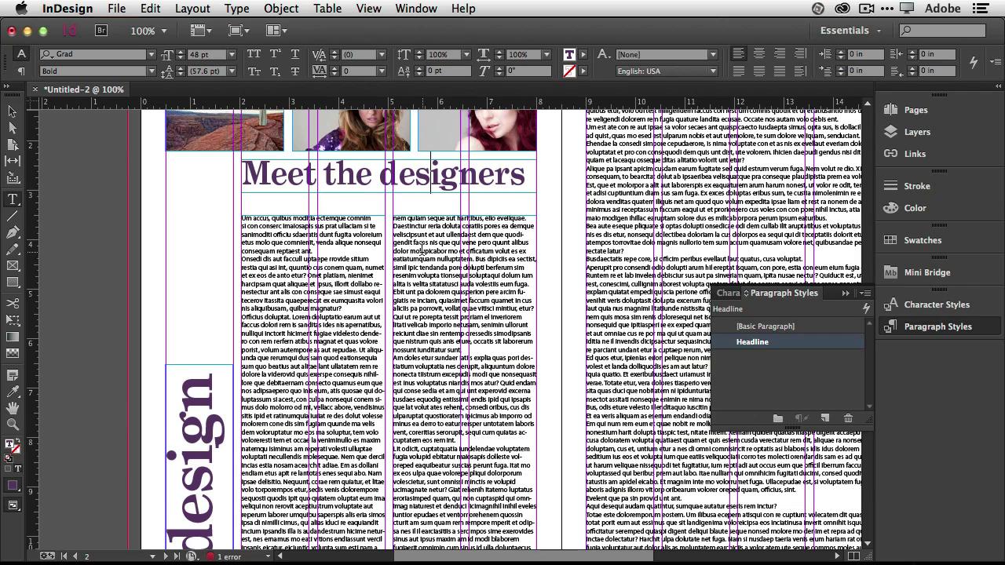
Create a paragraph style named Body from the formatting of a passage in the second column of body text.
left_click_drag(418, 251, 427, 268)
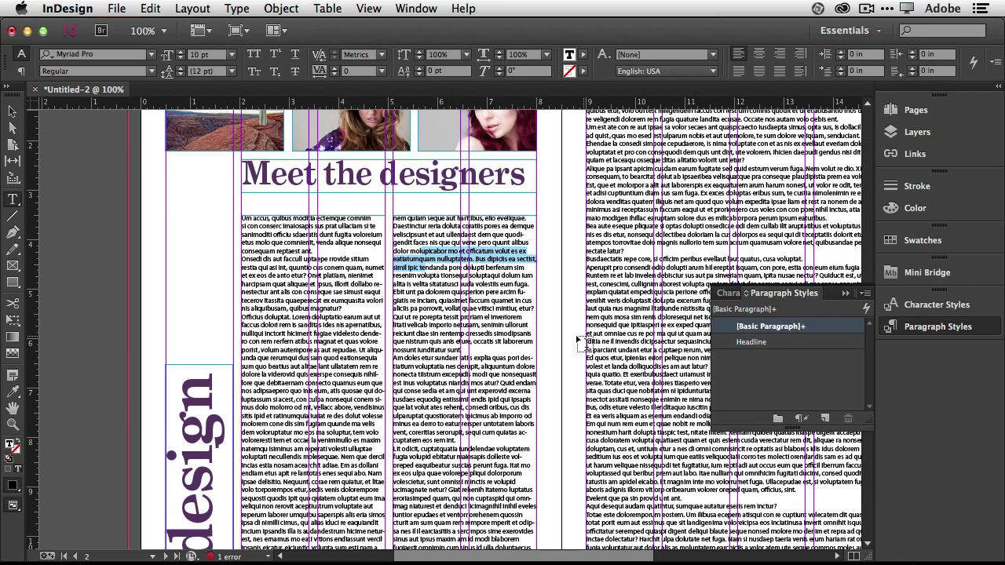
left_click(823, 420)
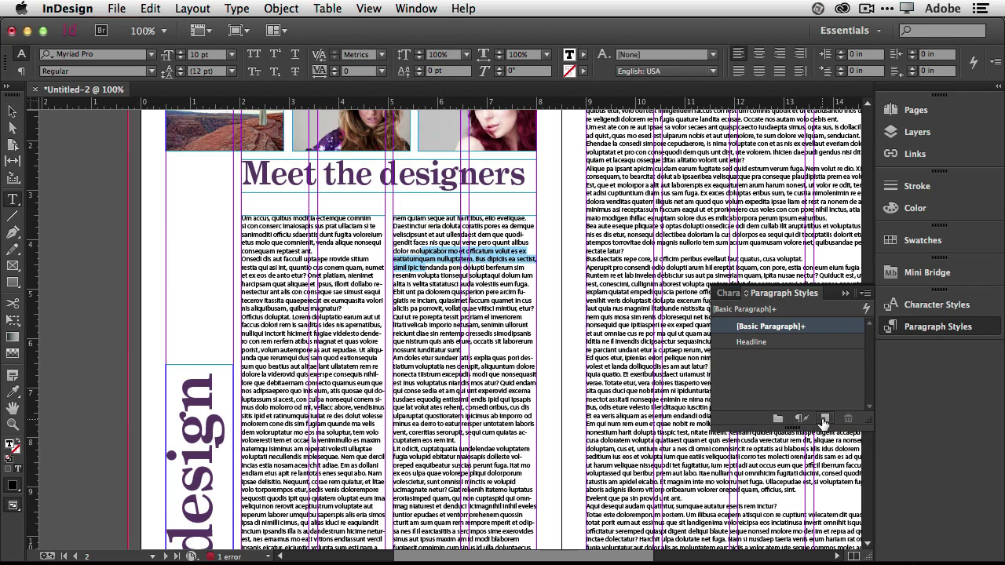
left_click(762, 345)
double_click(763, 345)
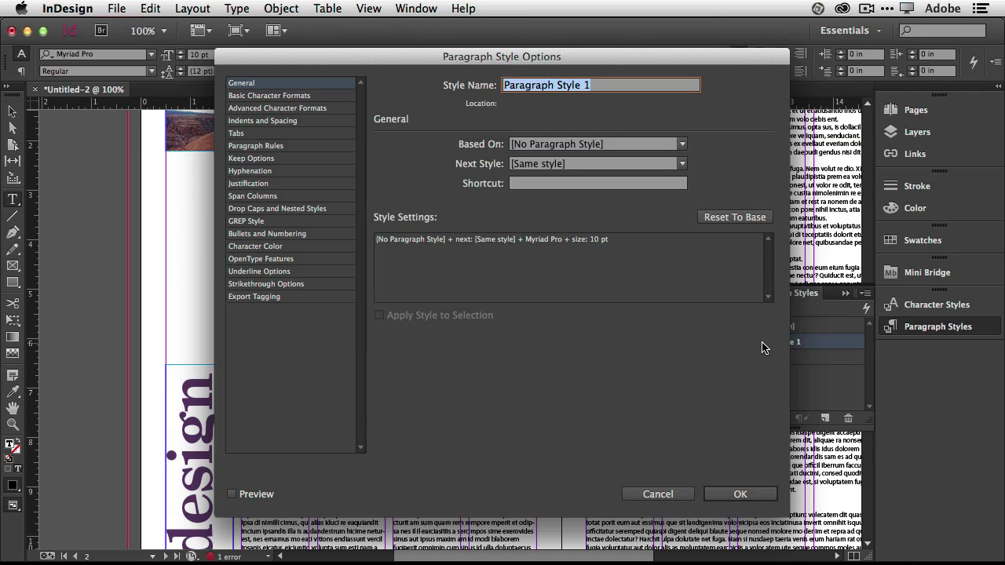
type("Body")
key("Return")
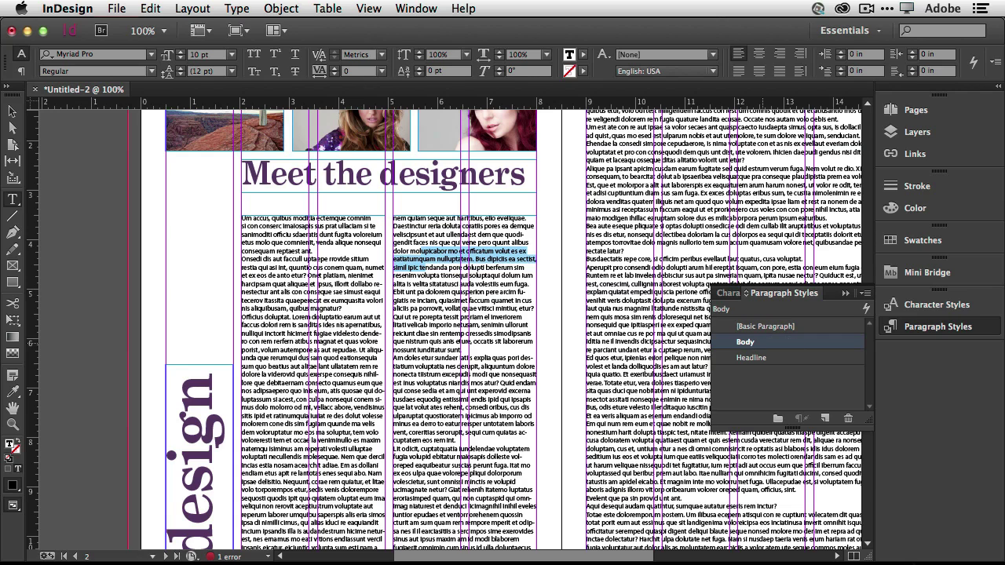
Apply the Body paragraph style to the body text across both pages of the spread.
left_click_drag(586, 211, 716, 420)
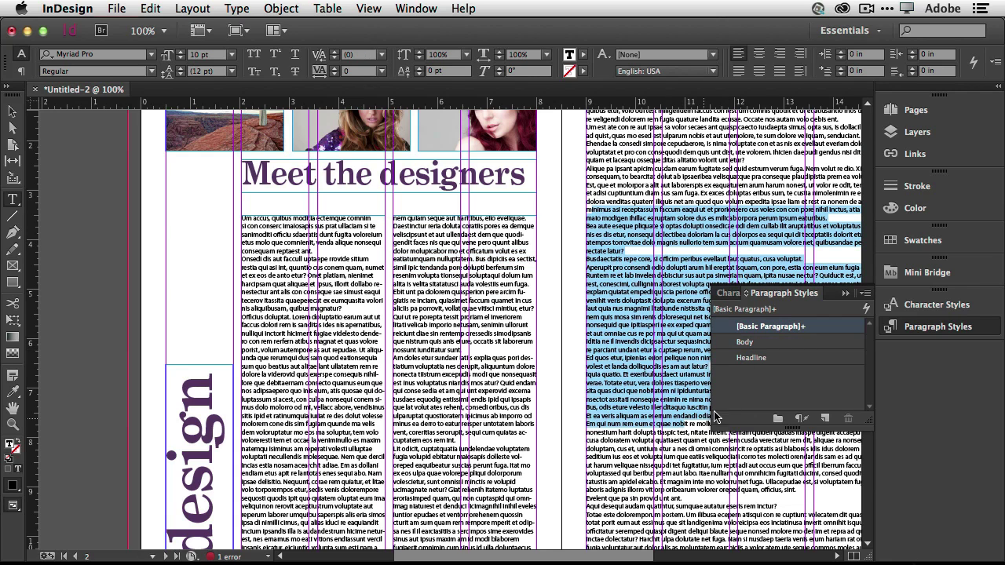
left_click(746, 346)
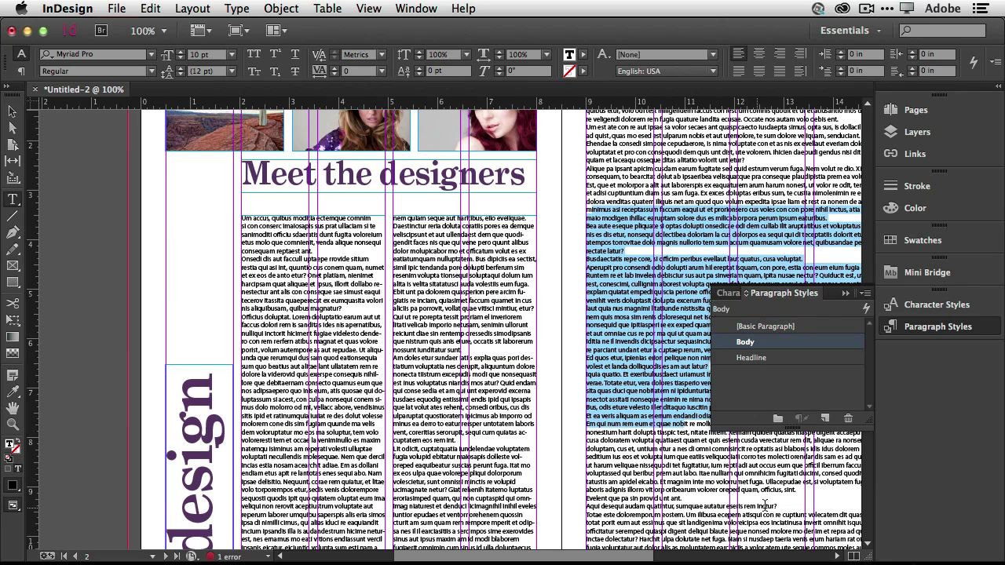
left_click_drag(785, 522, 337, 219)
left_click(752, 345)
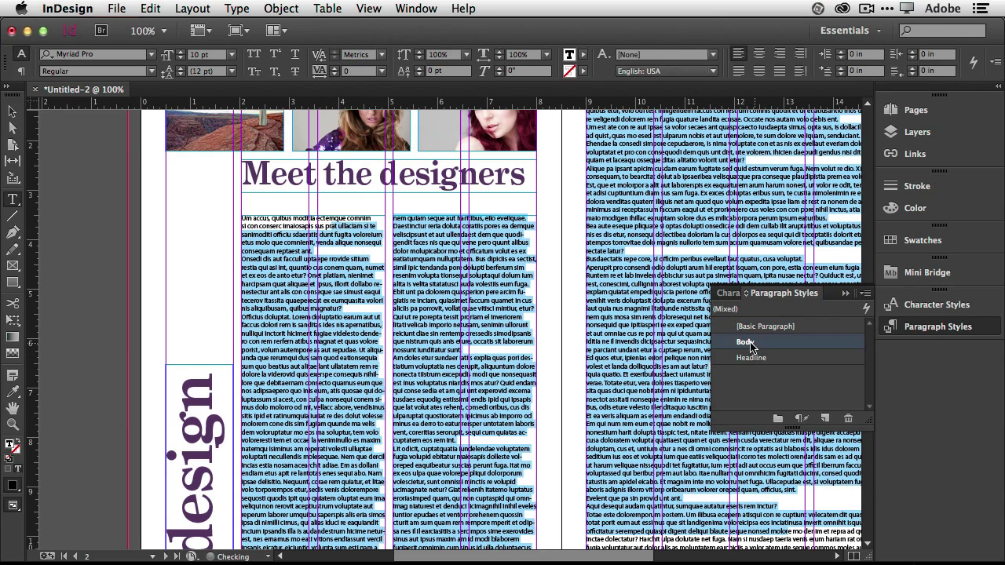
left_click(673, 390)
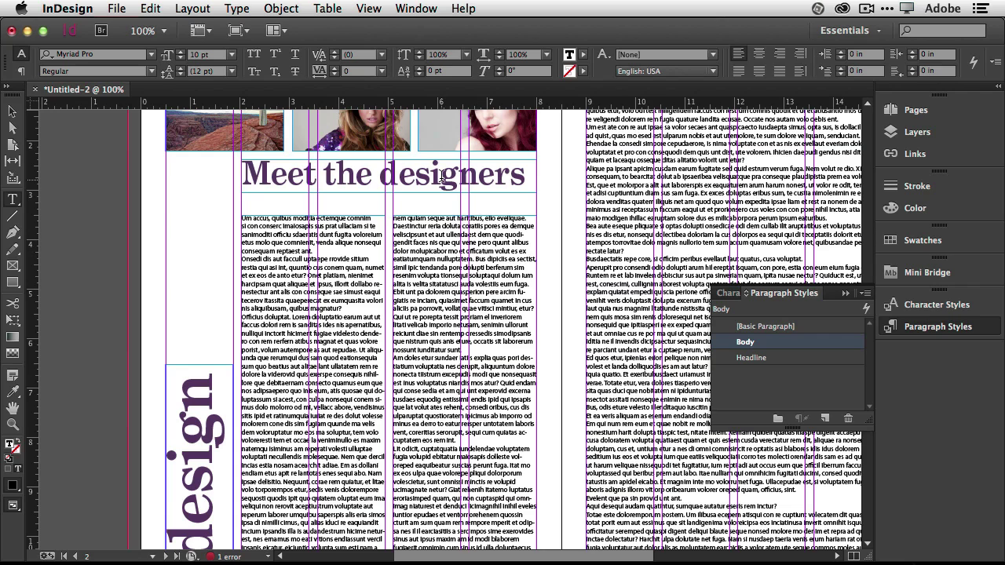
left_click(442, 176)
left_click(325, 301)
Draw a text frame about 6 in wide near the top of page 4, enter "graphic" and apply the Headline style.
scroll(402, 302, "down", 10)
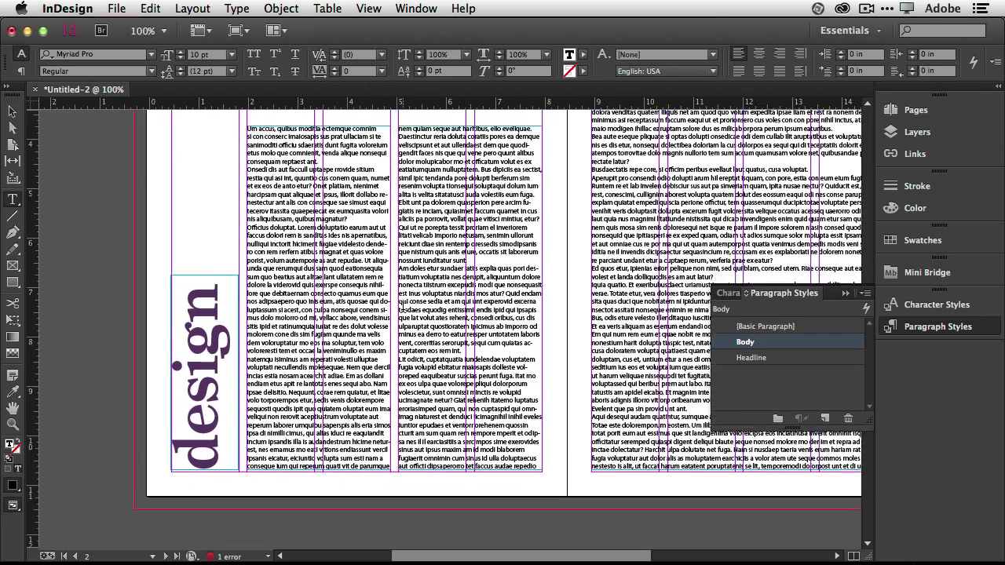
scroll(410, 316, "down", 15)
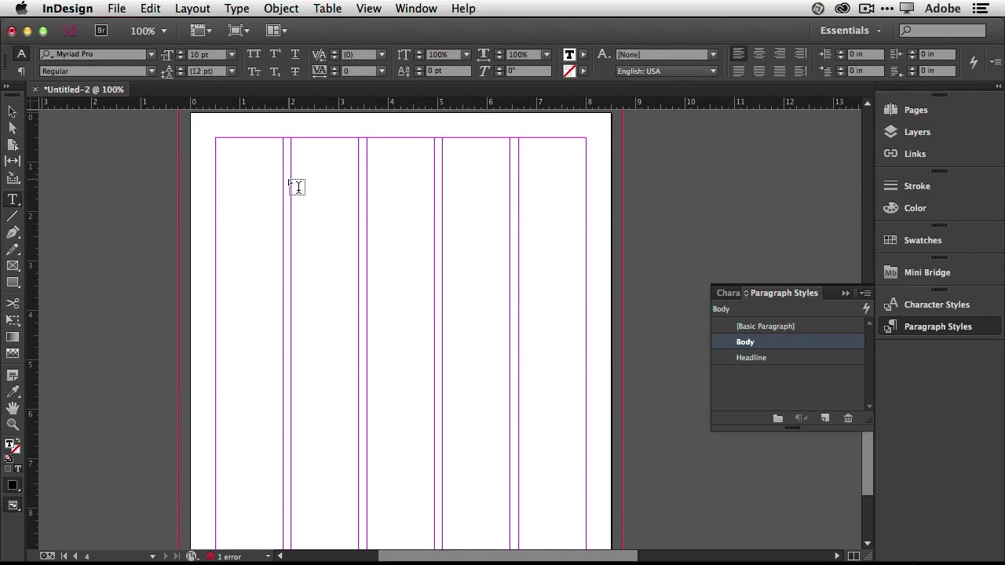
left_click_drag(290, 178, 584, 236)
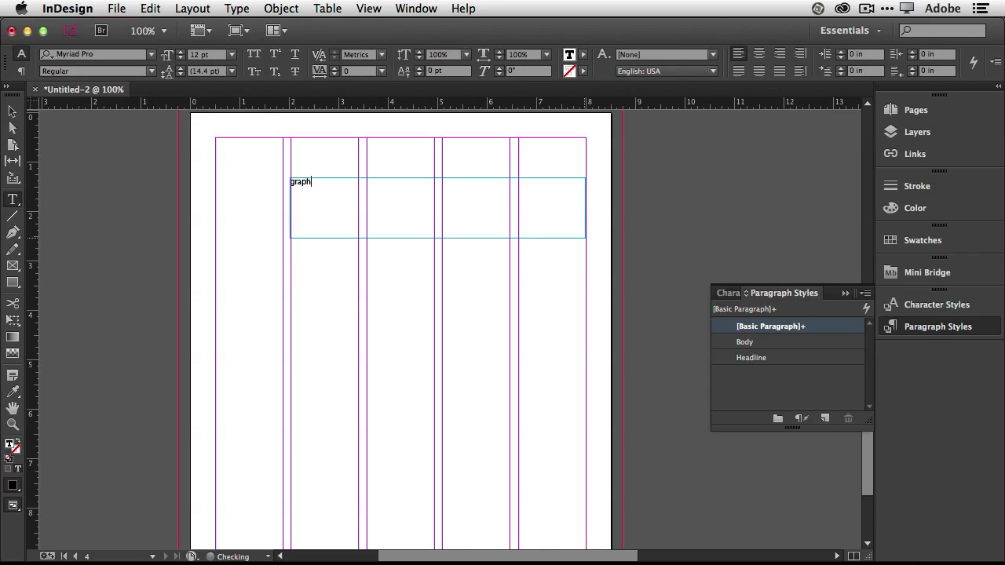
left_click(740, 358)
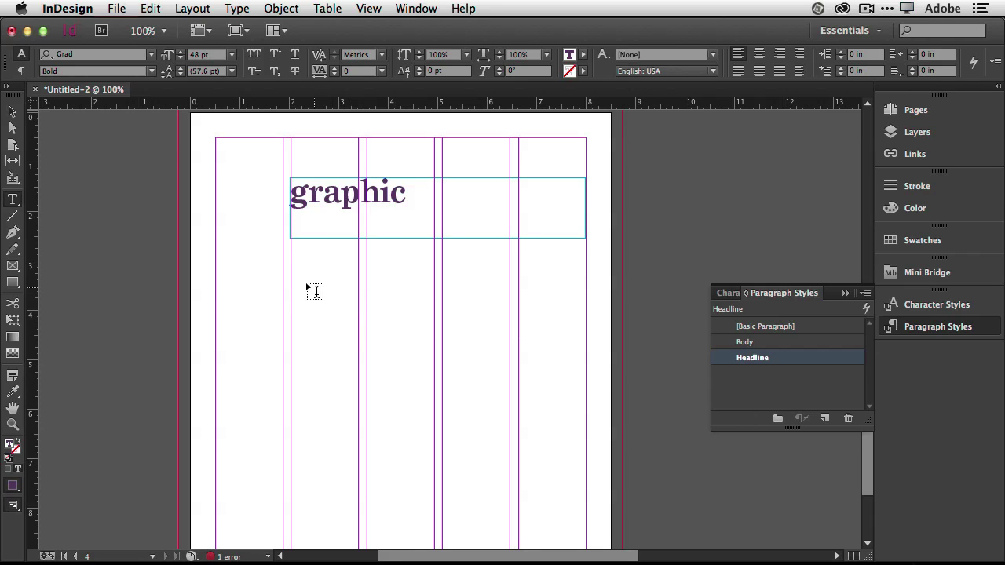
Draw a text frame about 2.9 by 3.7 in below the "graphic" headline and fill it with placeholder text.
left_click_drag(291, 284, 438, 468)
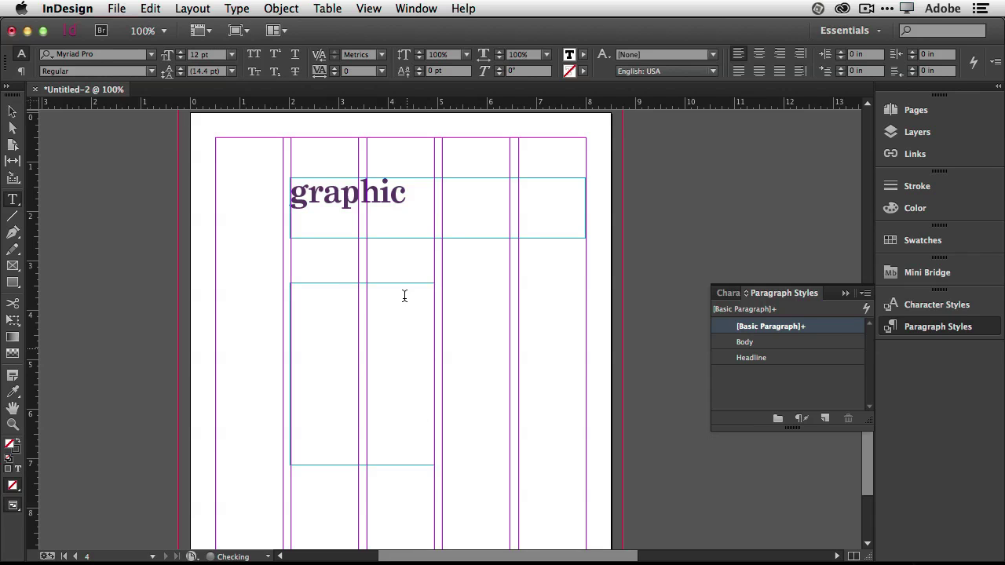
left_click(322, 8)
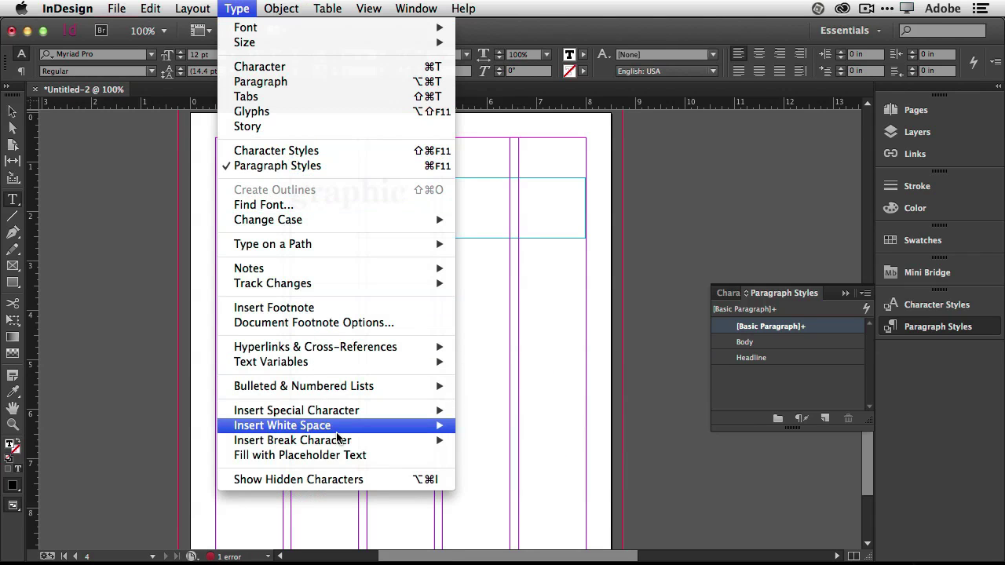
left_click(365, 453)
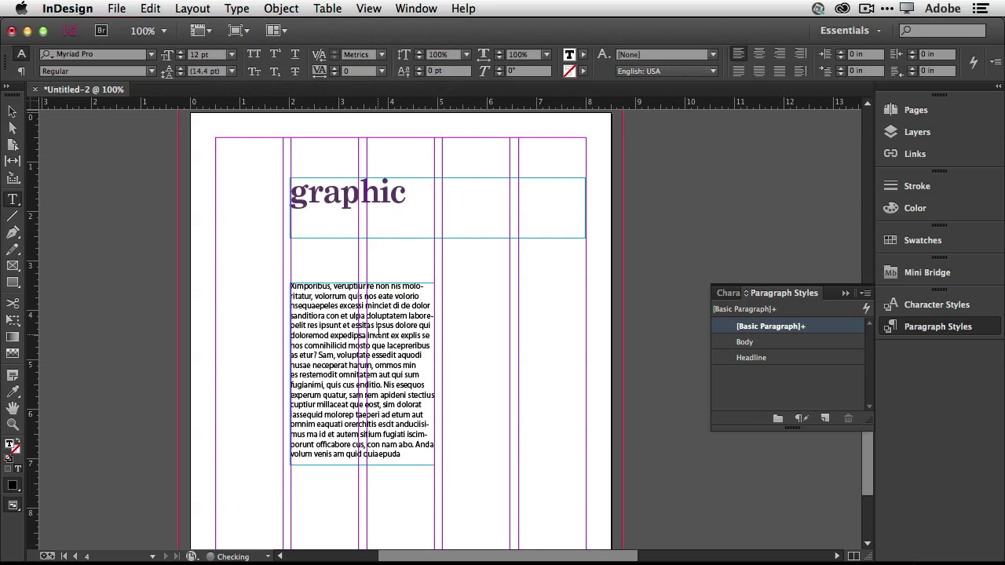
Apply the Body paragraph style to the placeholder text on page 4 and leave text editing with the Selection tool.
left_click_drag(374, 286, 397, 455)
left_click(743, 343)
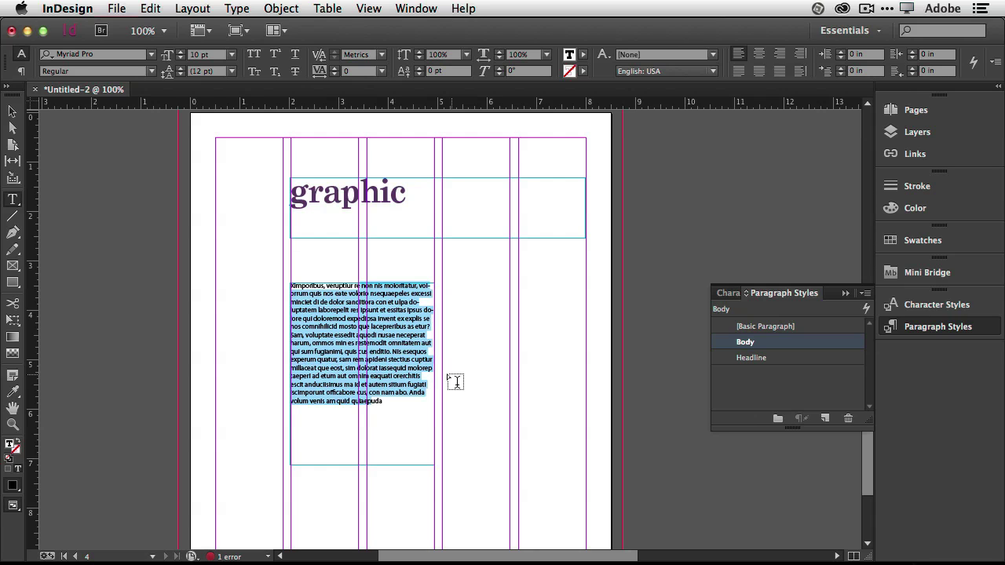
left_click(10, 113)
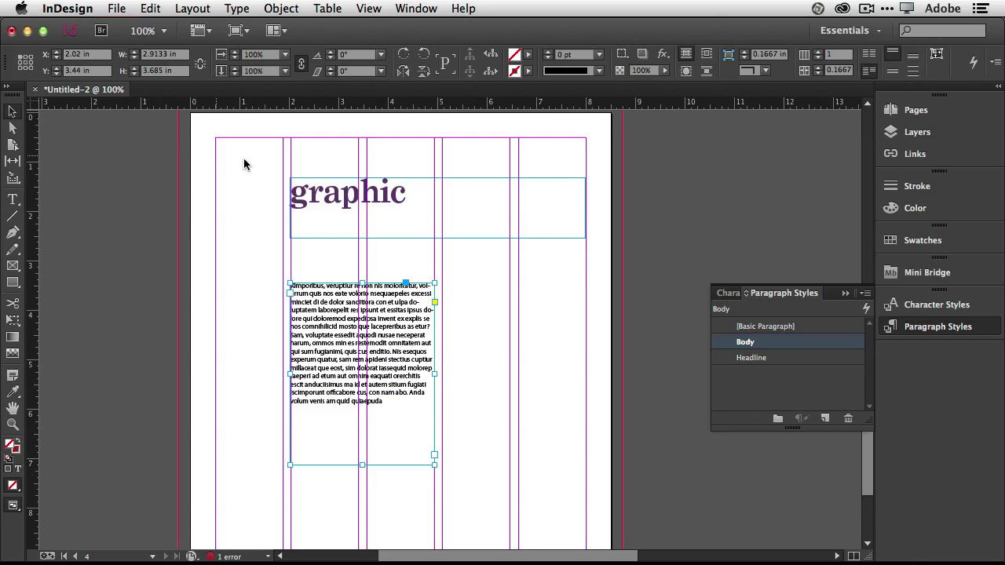
Return to the "Meet the designers" spread and view both of its pages in full.
scroll(380, 167, "up", 10)
scroll(387, 173, "up", 4)
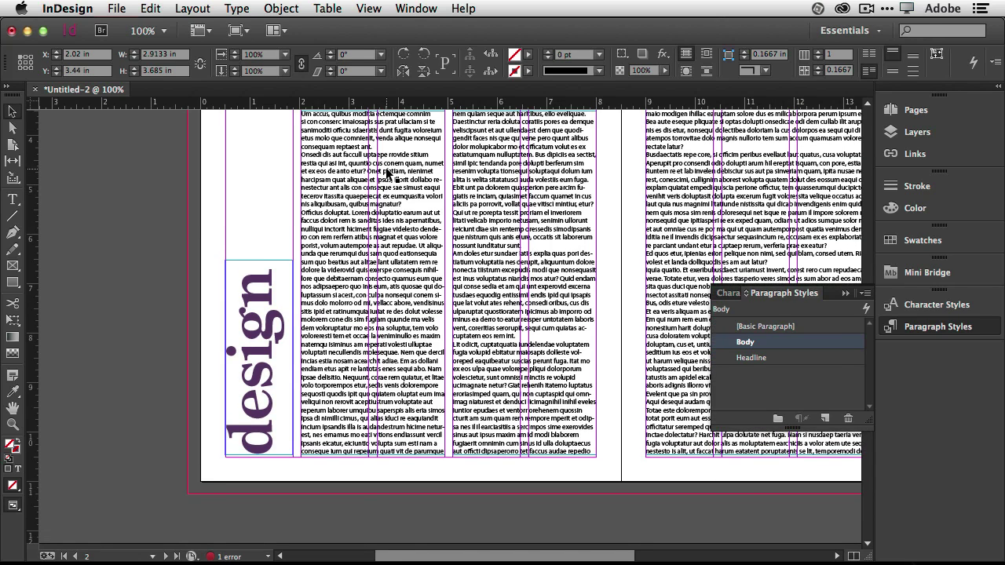
scroll(387, 173, "down", 2)
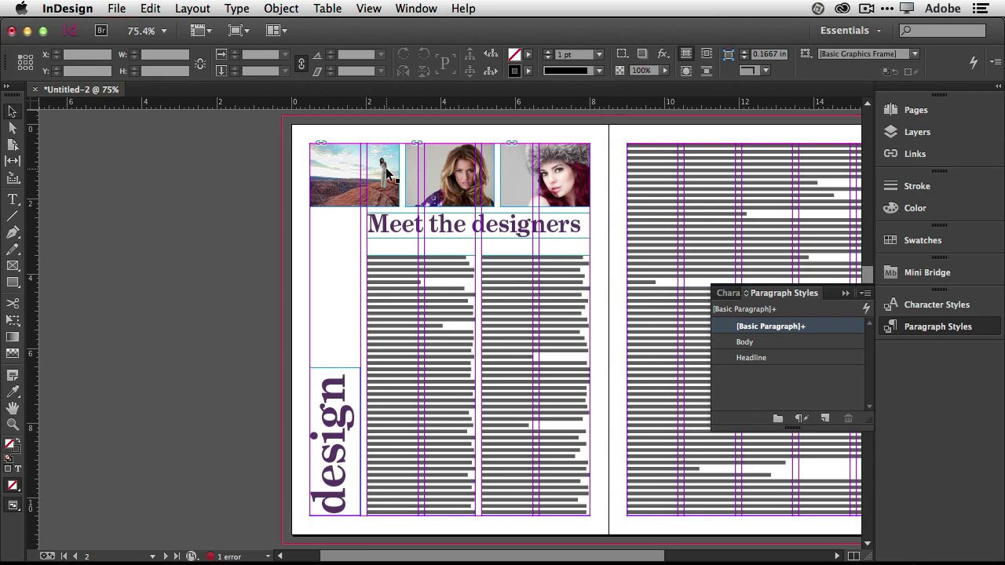
scroll(387, 173, "right", 5)
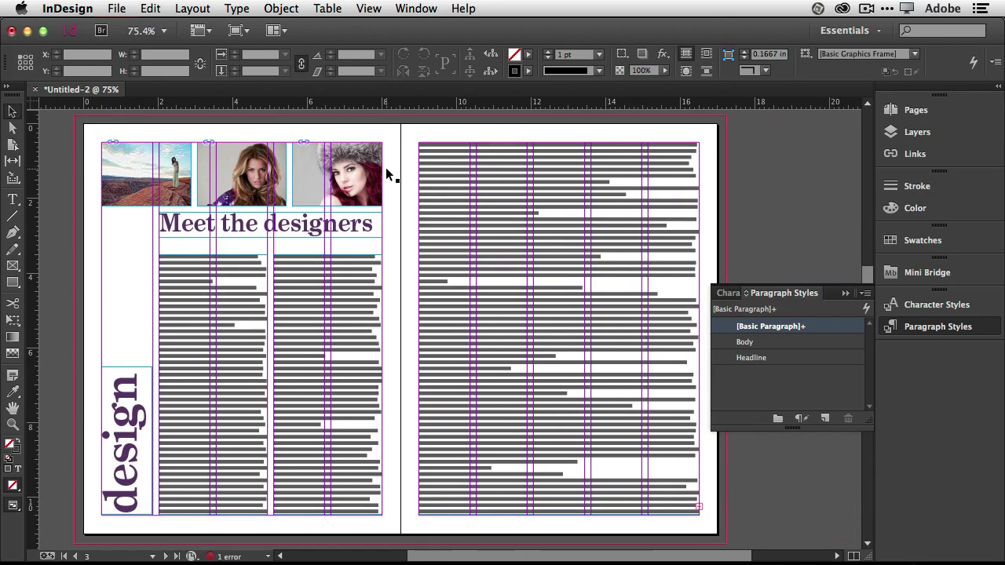
Place wrap.psd from Mini Bridge, about 3.67 by 5.51 in, over the right page's lower outer corner and move it down to the bleed edge.
scroll(387, 173, "right", 1)
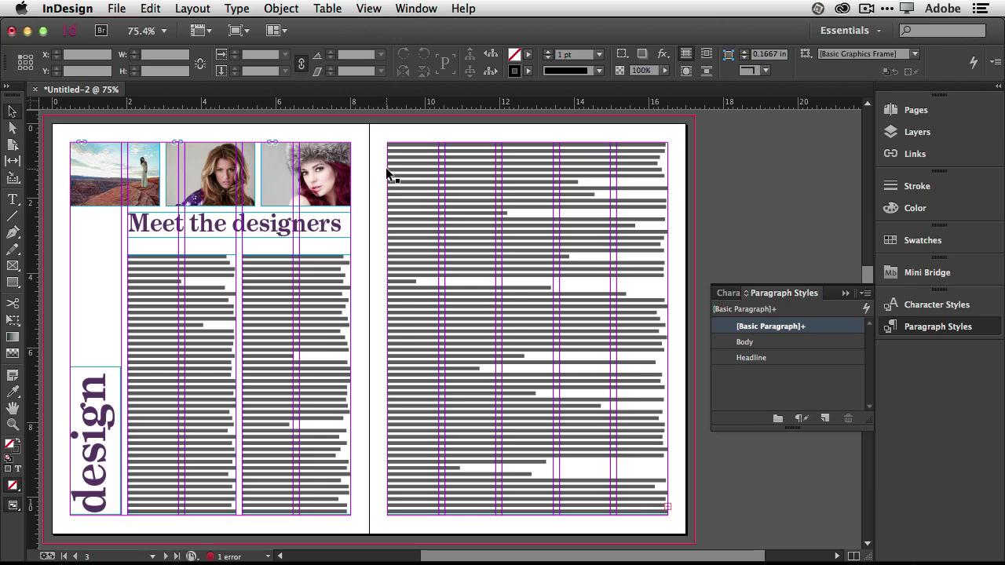
left_click(845, 294)
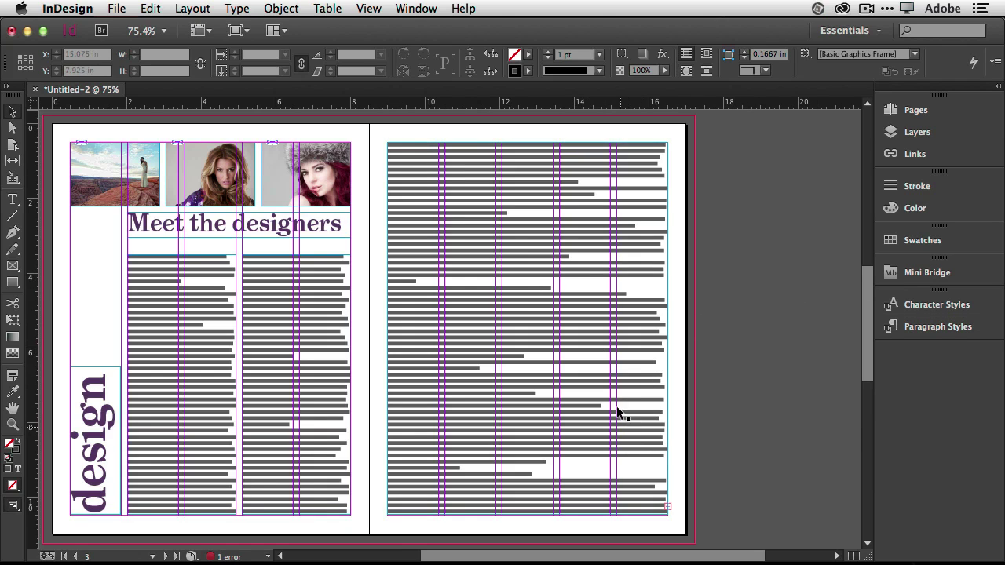
left_click(920, 274)
left_click_drag(785, 443, 654, 505)
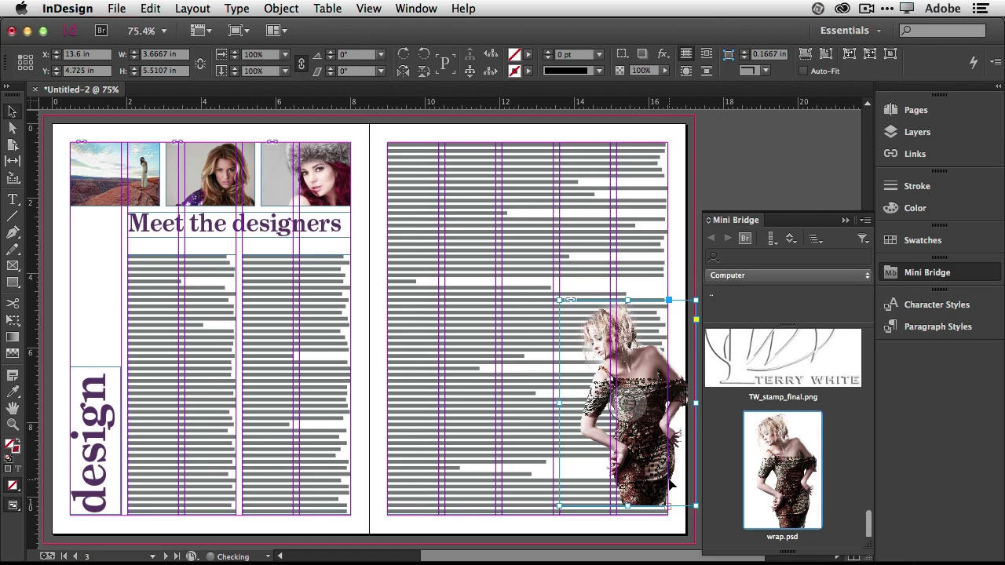
scroll(669, 481, "down", 2)
left_click(846, 220)
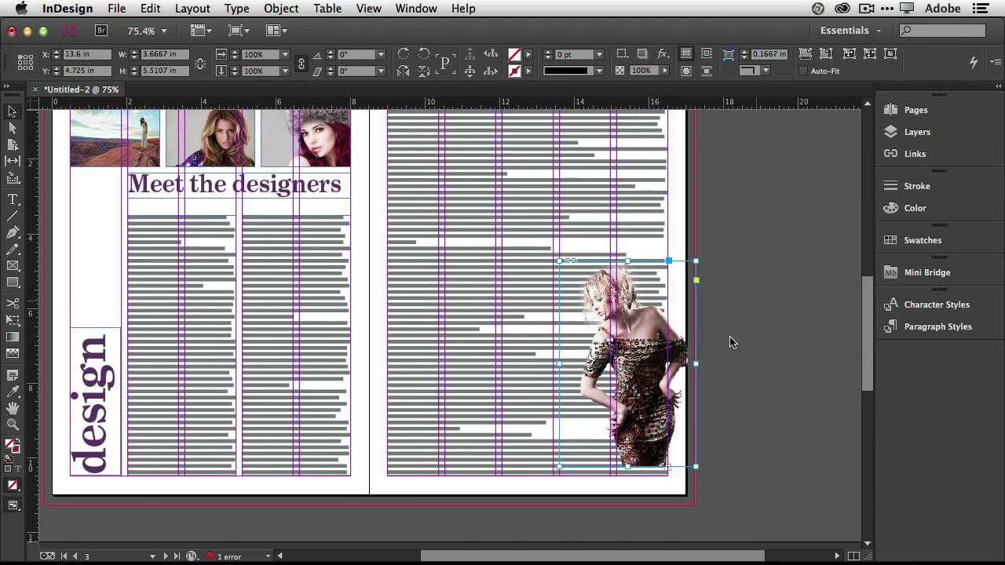
left_click_drag(645, 341, 643, 378)
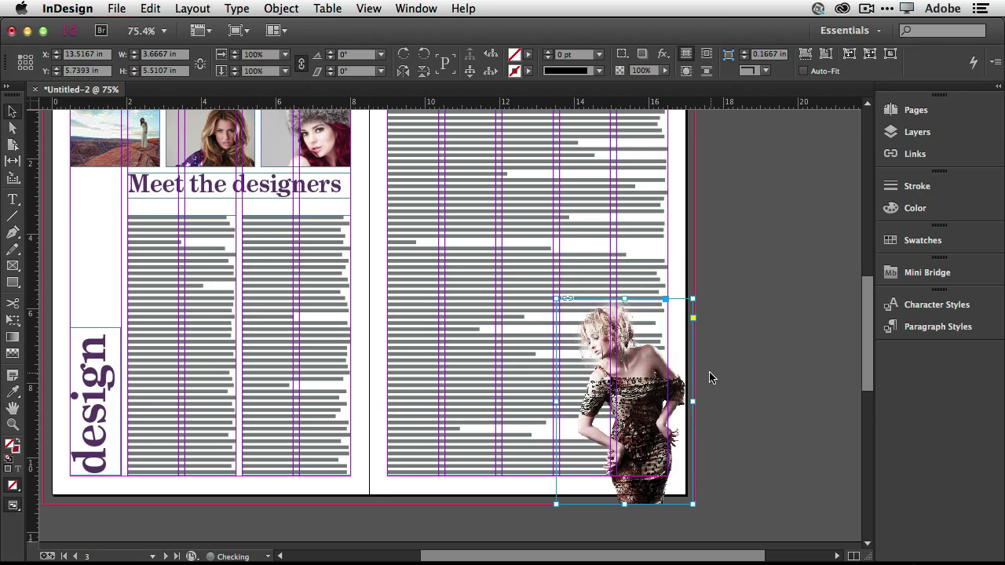
Examine at 200% zoom how the placed photo overlaps the body text around it.
mouse_move(626, 390)
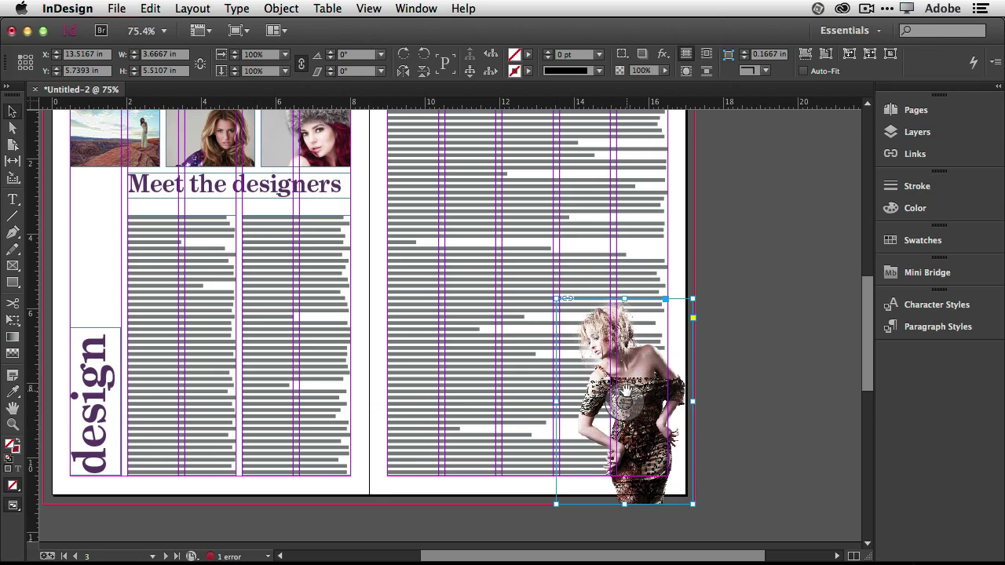
key("super+2")
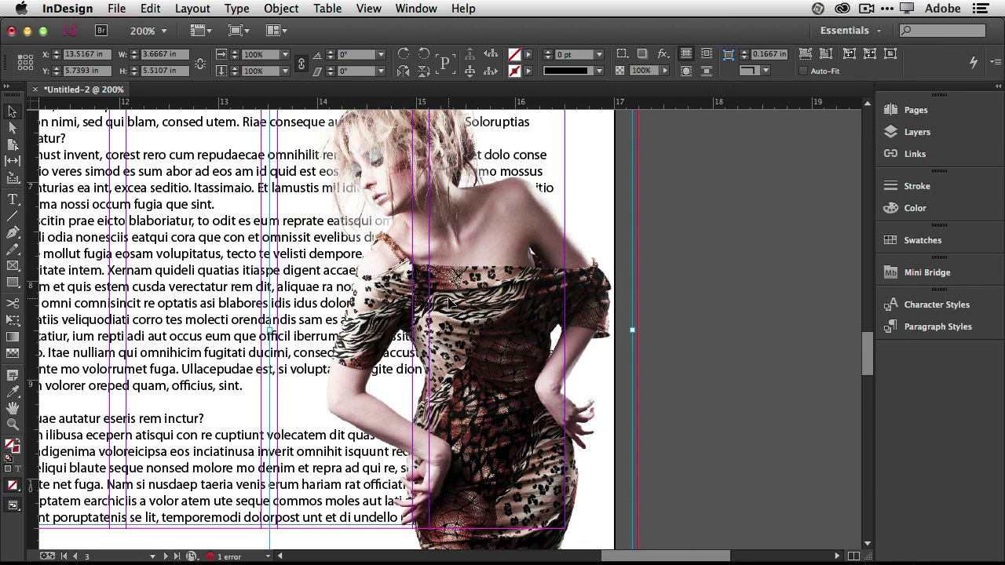
scroll(456, 301, "up", 5)
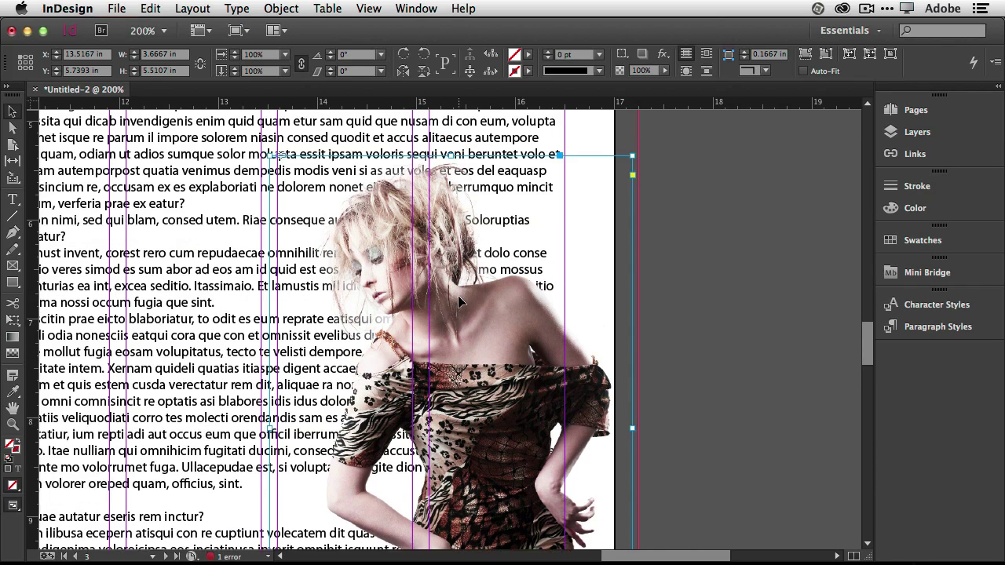
scroll(459, 301, "left", 3)
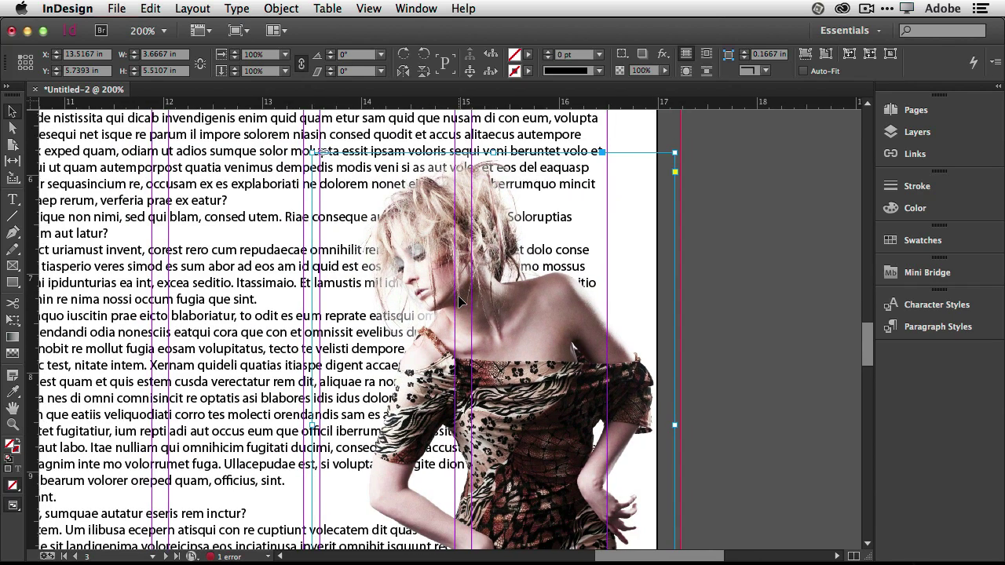
scroll(459, 302, "down", 1)
scroll(460, 302, "left", 10)
scroll(461, 301, "up", 2)
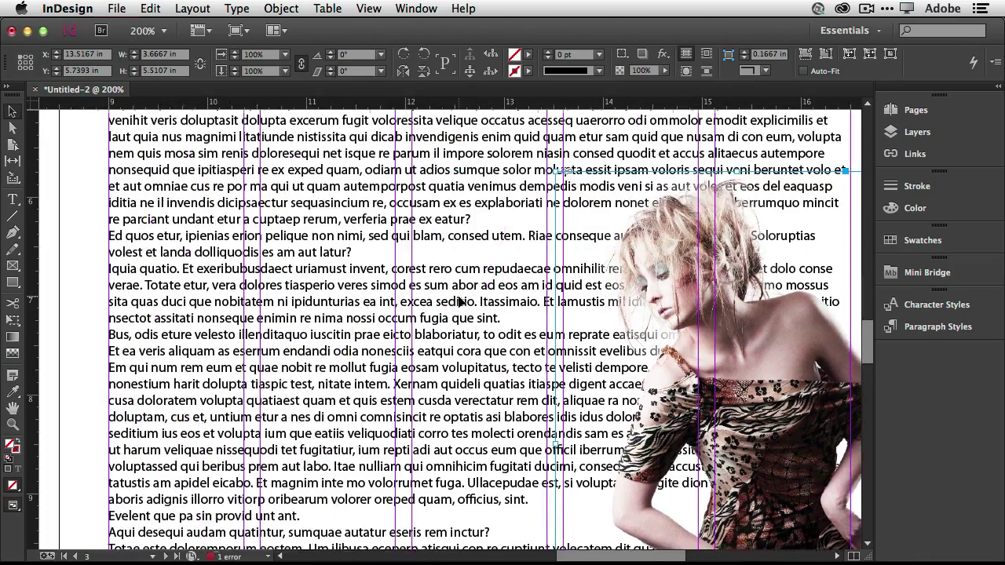
Draw a graphic frame about 2.9 by 2.37 in at the right page's upper outer corner, wrap text around its bounding box, and undo both.
scroll(461, 301, "up", 15)
scroll(461, 302, "right", 3)
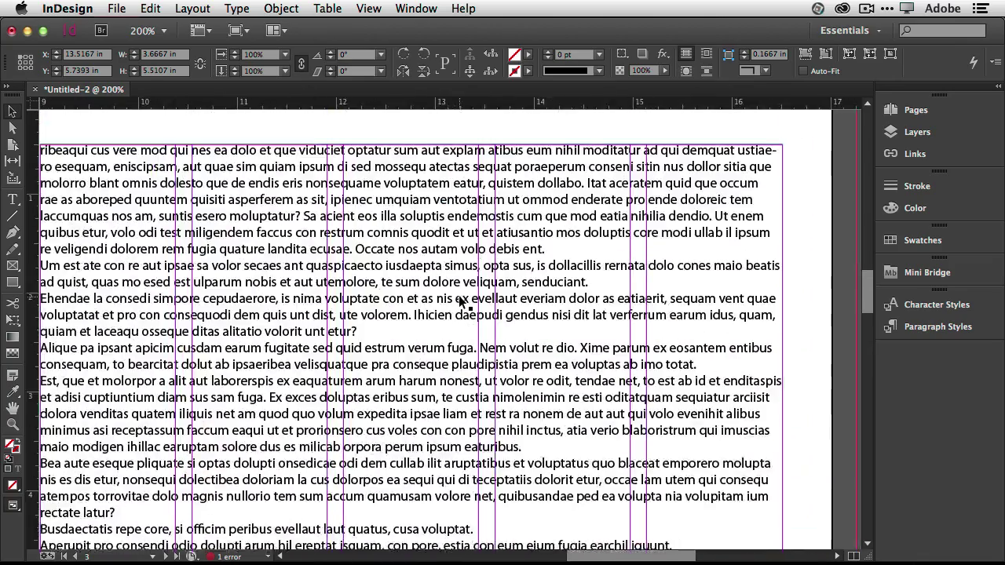
scroll(461, 302, "up", 1)
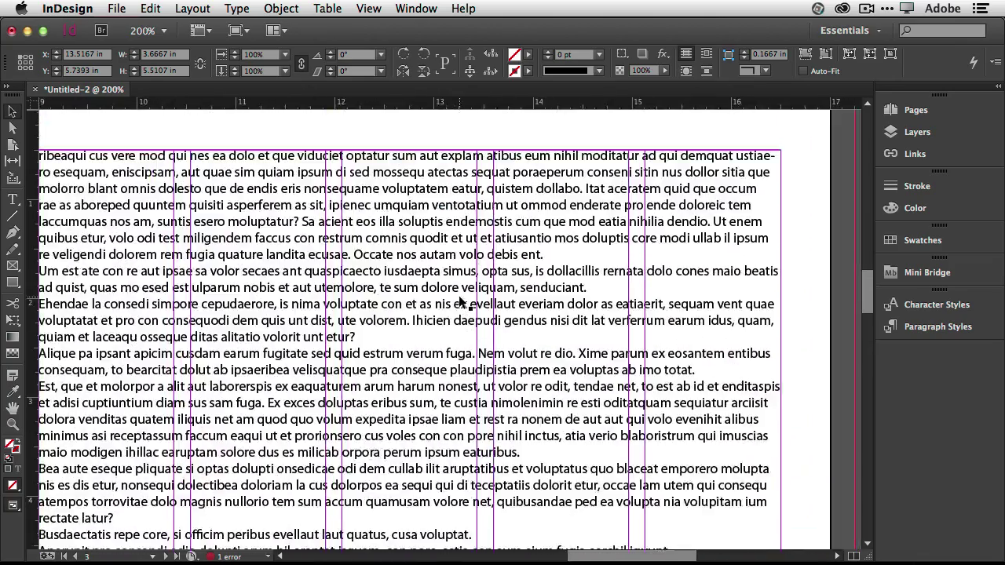
left_click(13, 268)
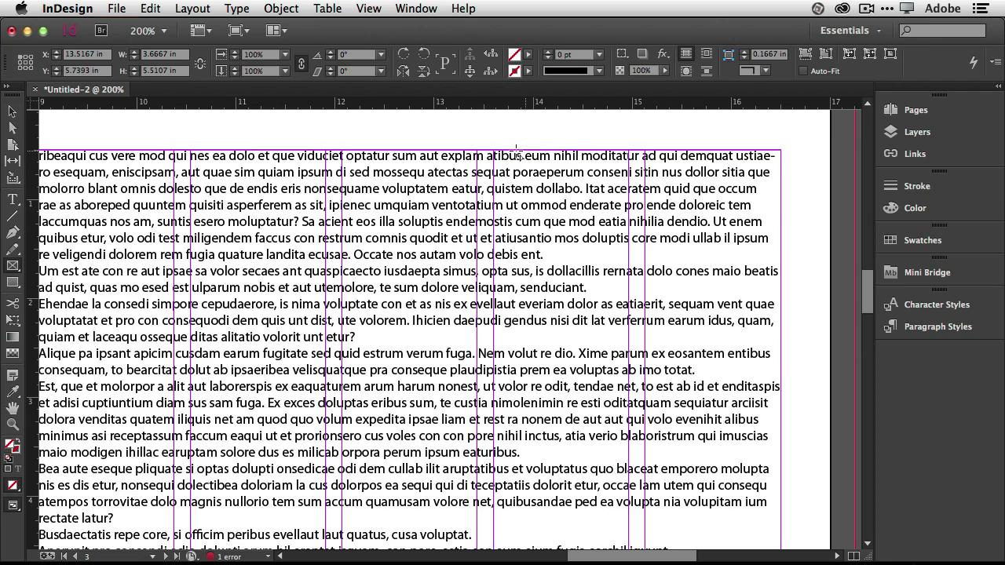
left_click_drag(495, 152, 780, 384)
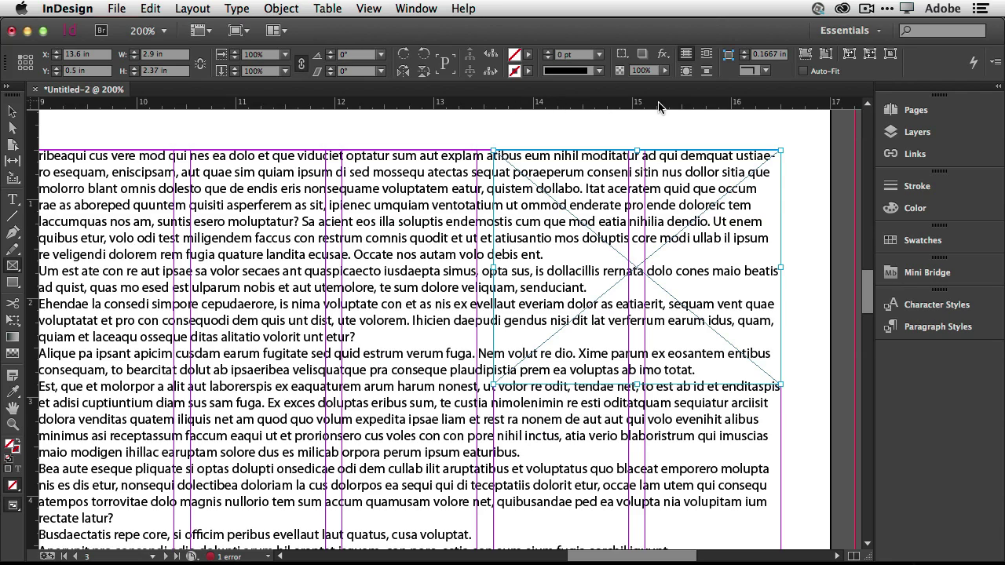
left_click(706, 62)
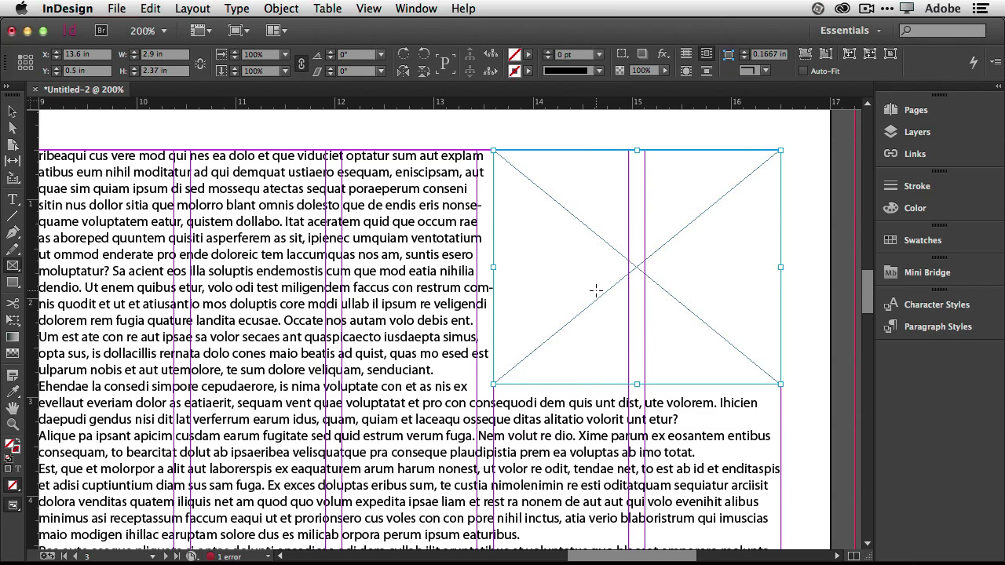
key("Delete")
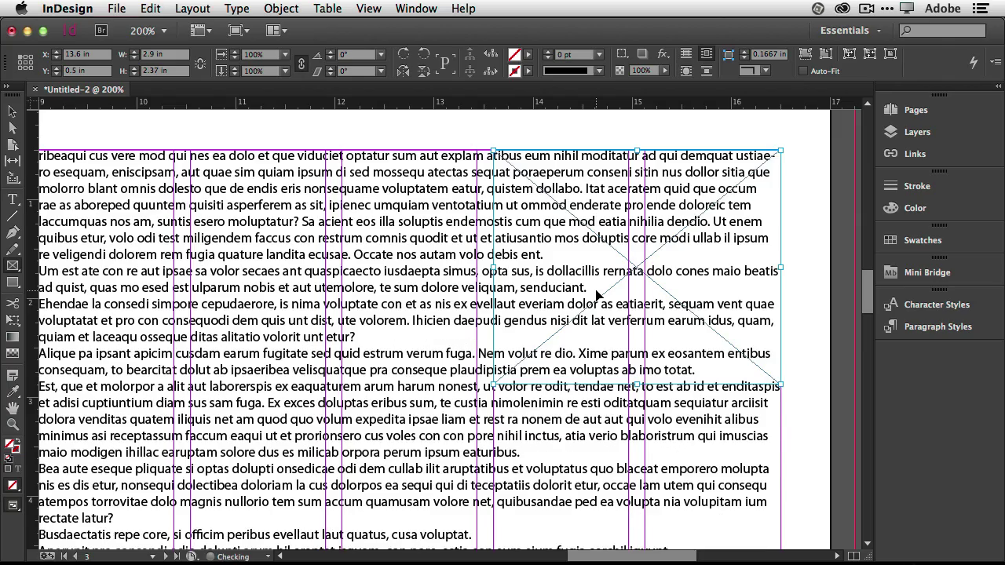
Select the woman's photo on the right page and wrap the body text around its bounding box.
scroll(649, 288, "down", 12)
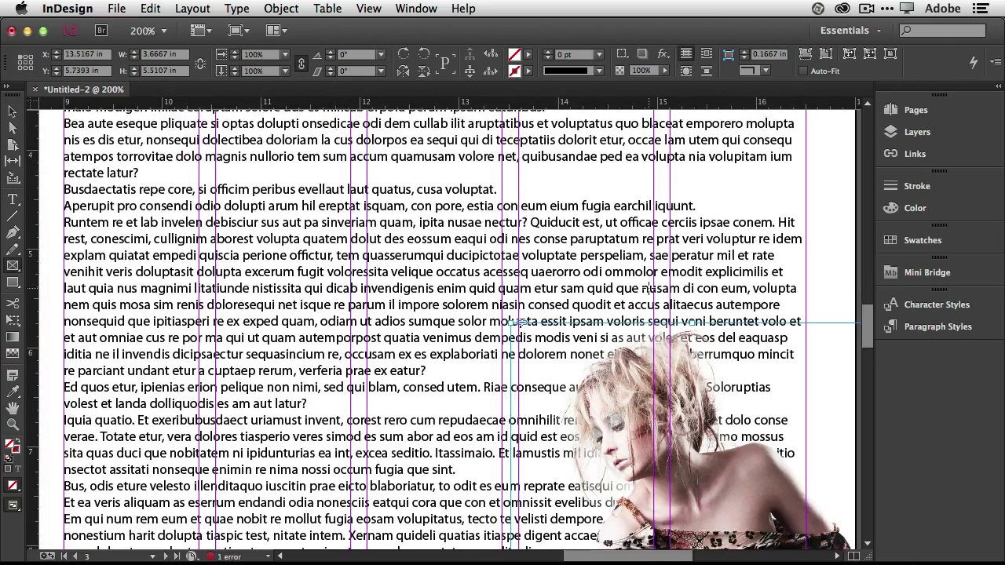
scroll(649, 288, "right", 3)
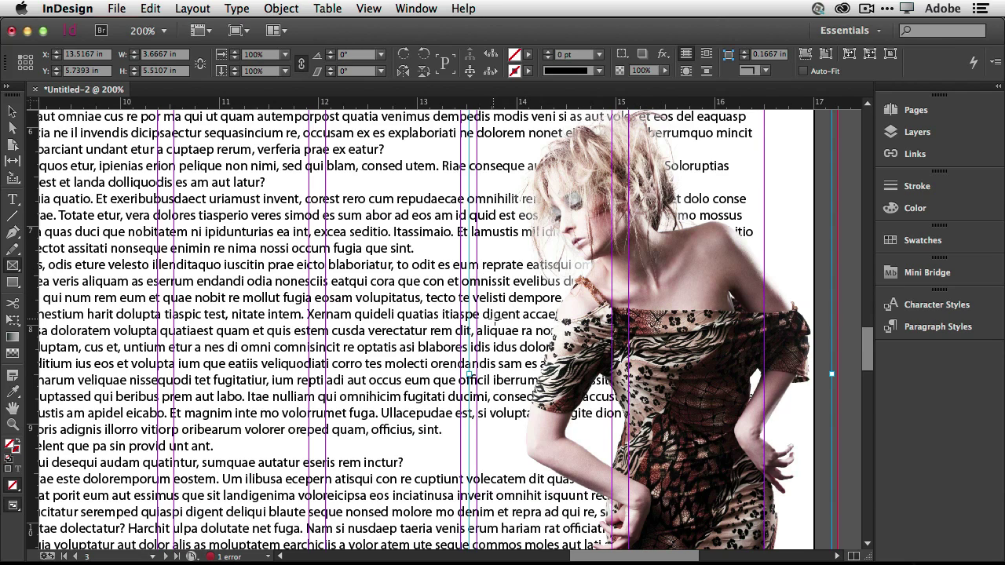
left_click(12, 110)
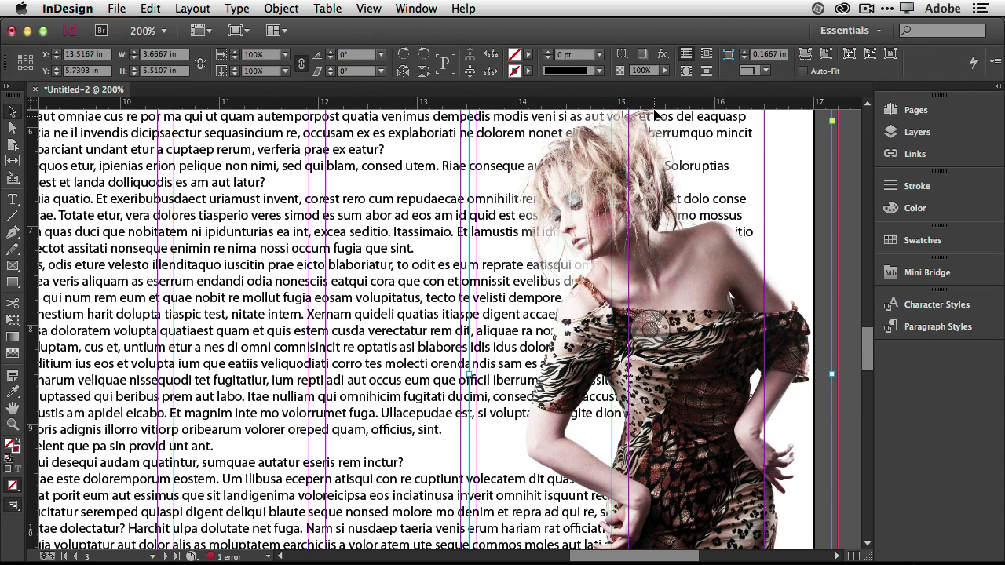
left_click(706, 53)
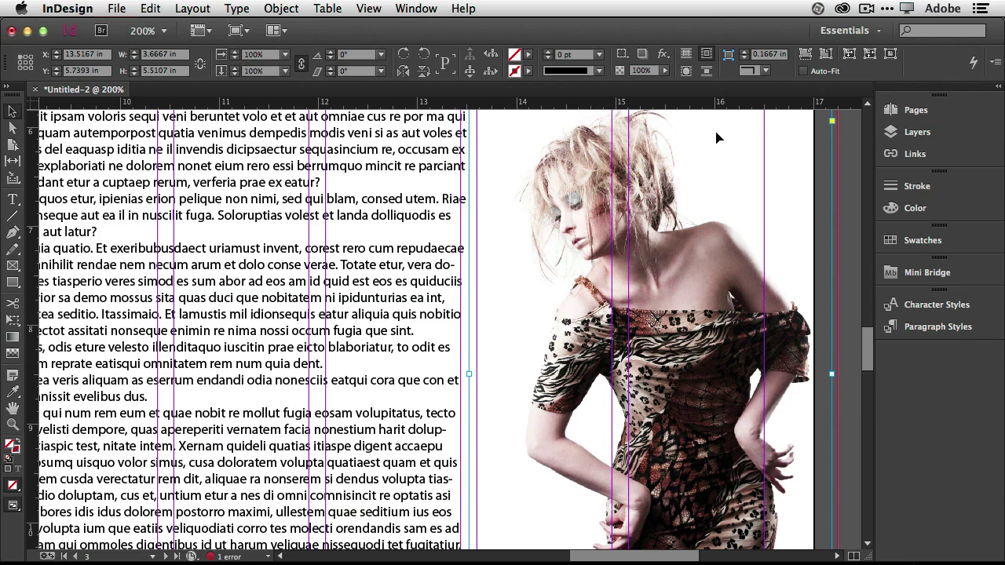
scroll(722, 218, "up", 3)
scroll(722, 220, "down", 1)
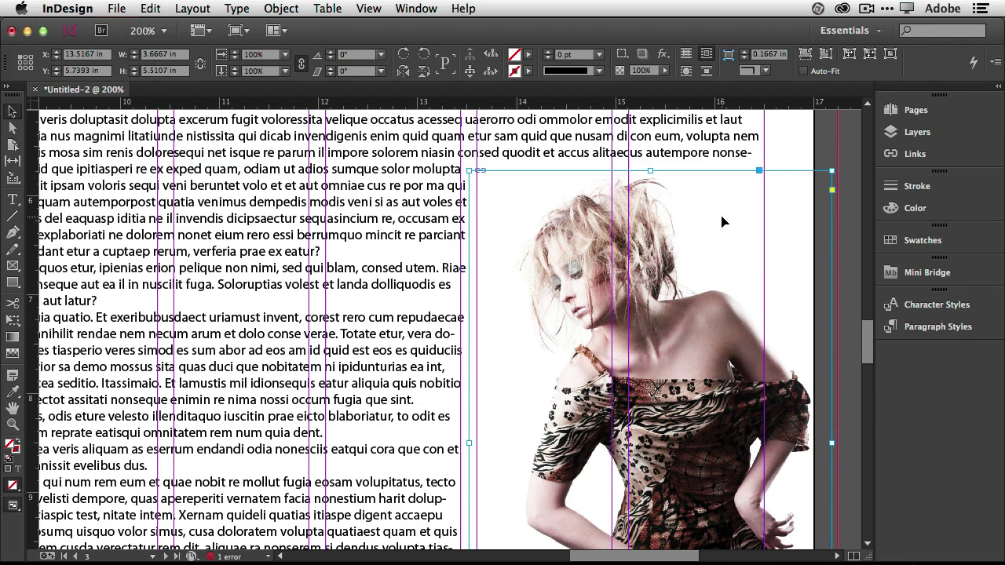
Show the Text Wrap settings beside the spread and keep Wrap To at Both Right & Left Sides.
key("super+0")
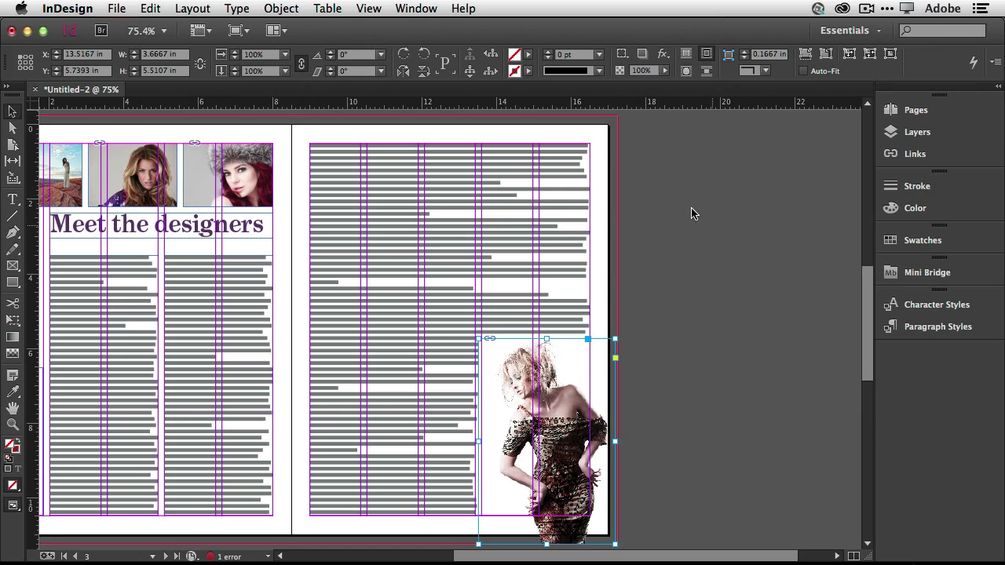
left_click(416, 7)
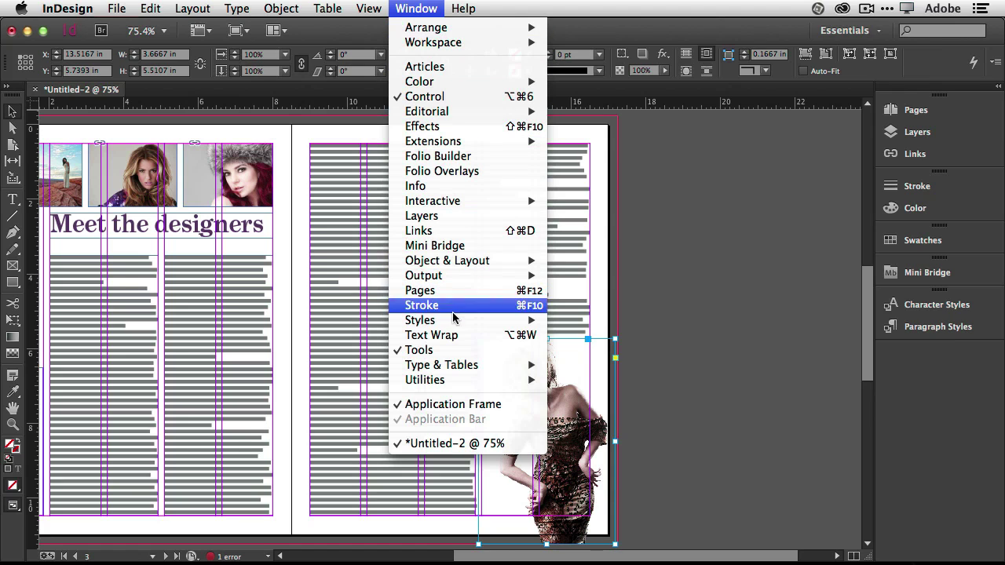
left_click(457, 335)
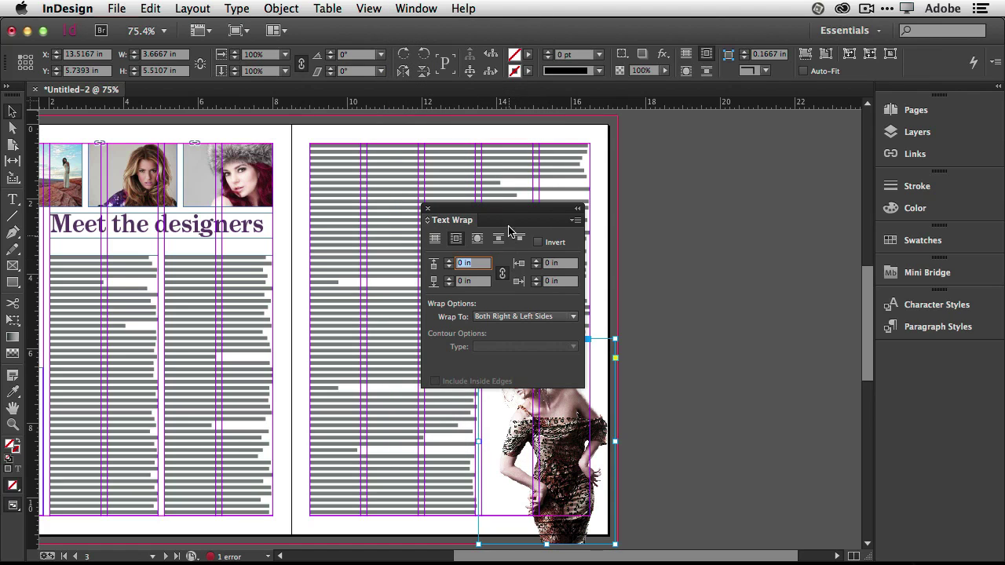
left_click_drag(476, 212, 695, 169)
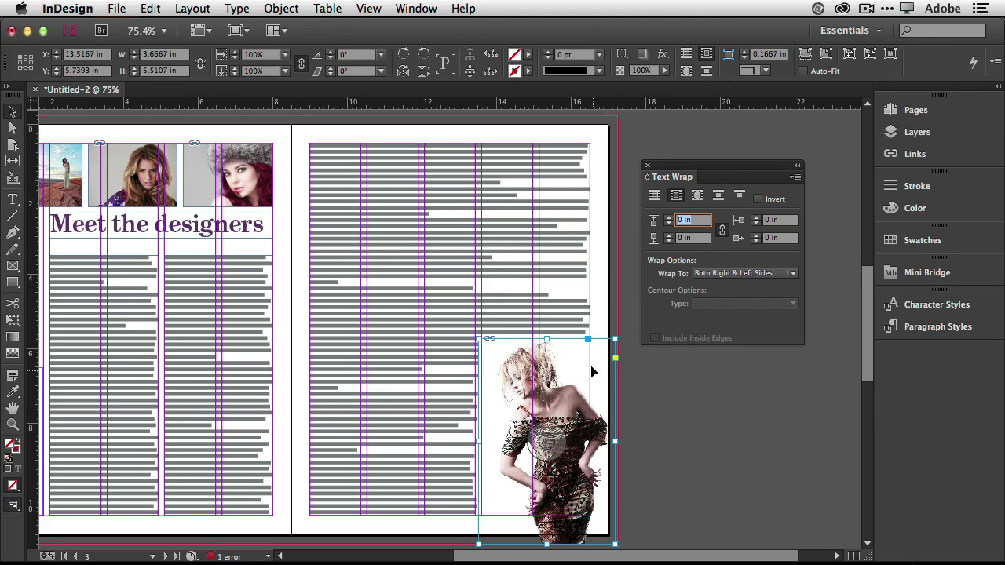
left_click(723, 275)
left_click(720, 273)
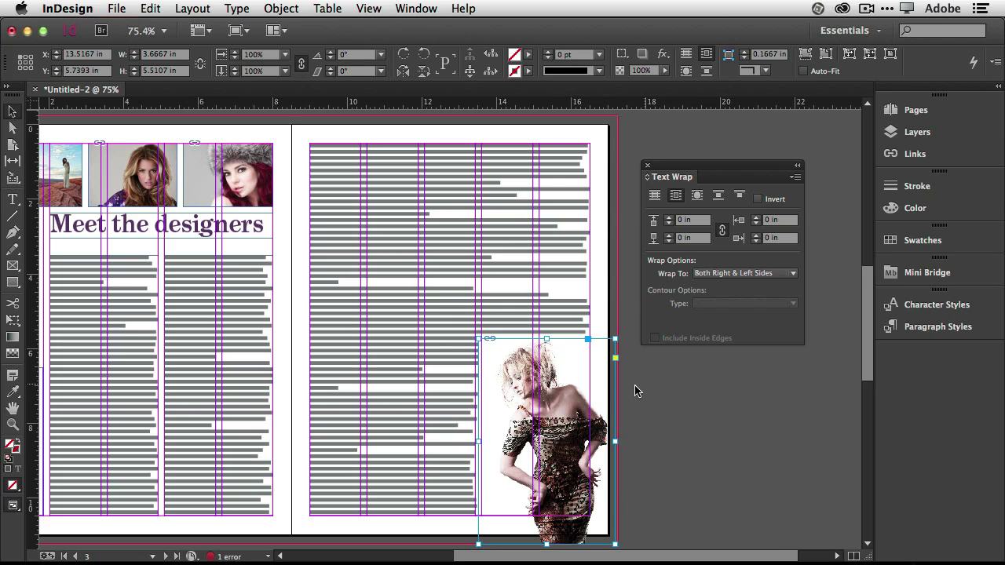
Wrap the text around the photo's object shape using the Detect Edges contour type.
double_click(579, 406)
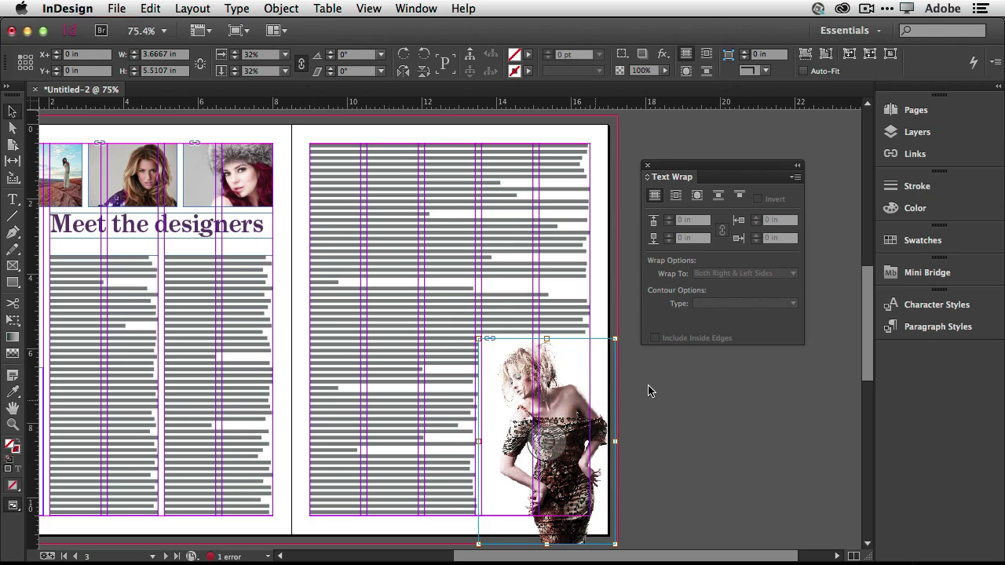
left_click(694, 376)
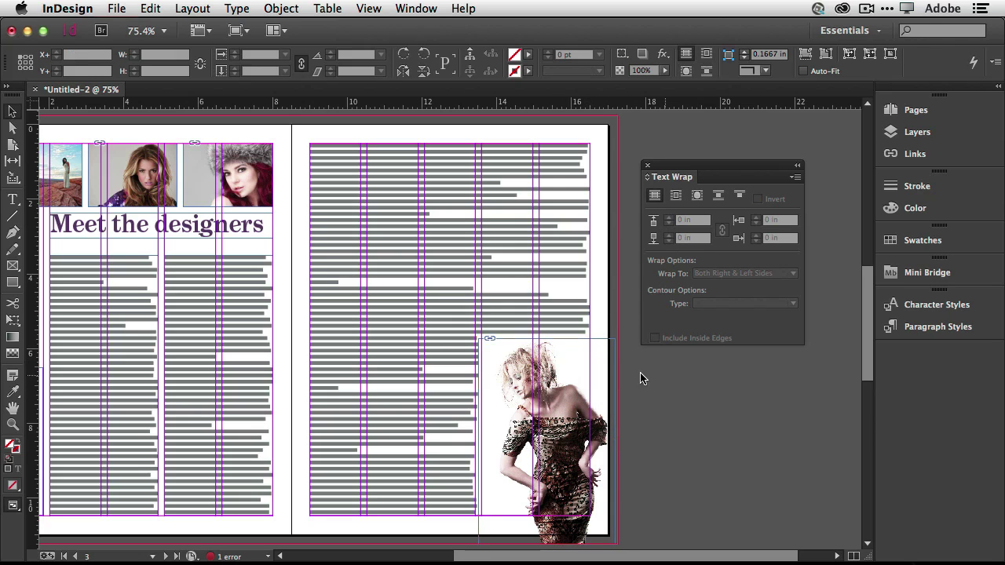
left_click(567, 369)
left_click(697, 195)
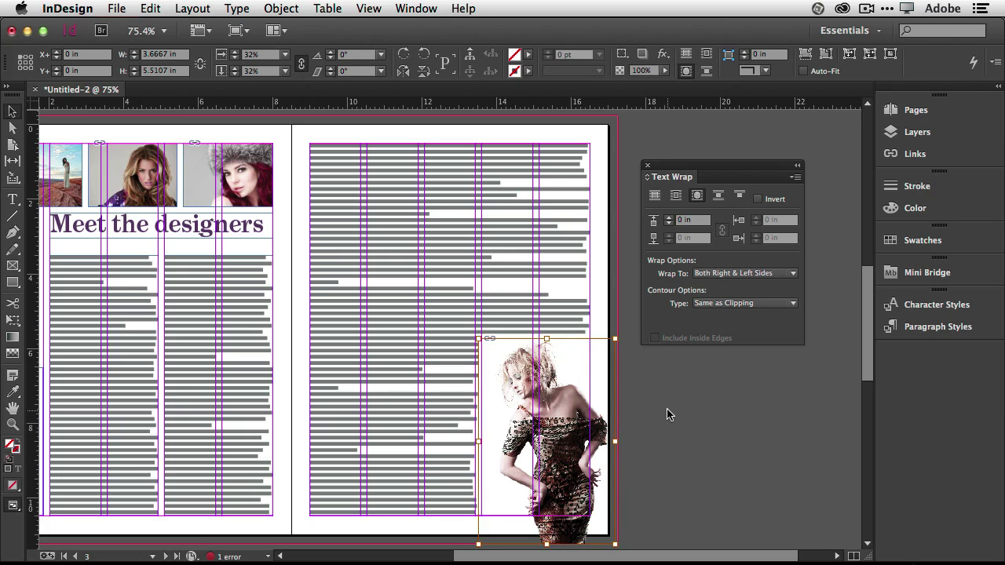
left_click(715, 306)
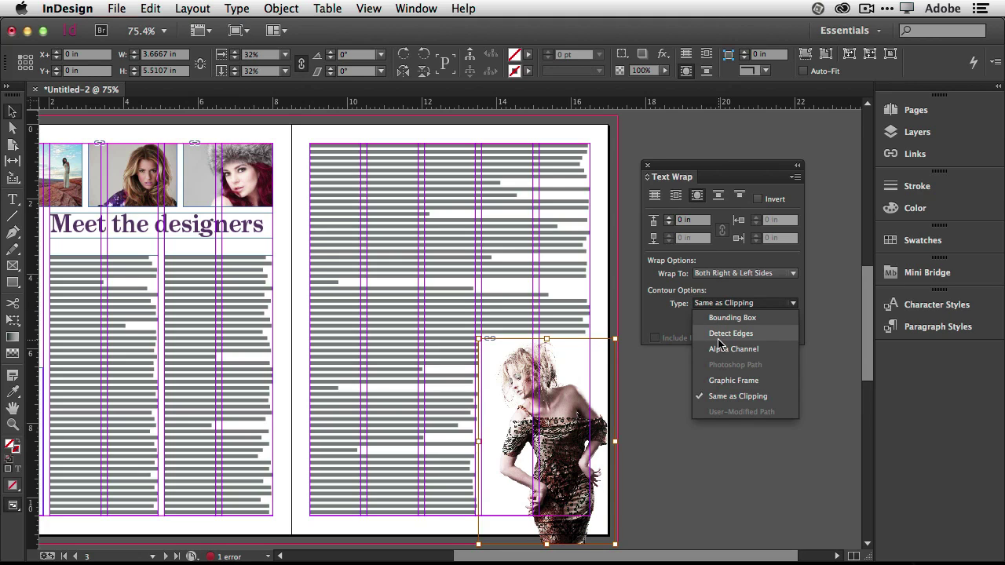
left_click(720, 334)
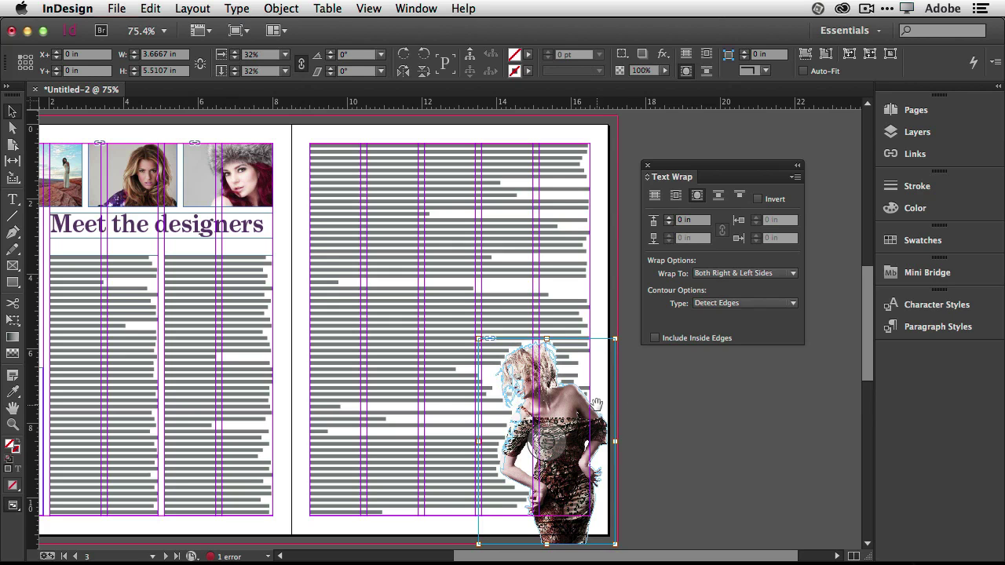
Move an anchor point of the photo's wrap contour near the woman's elbow to about X 14.08 in, Y 9.06 in with Direct Selection.
key("super+2")
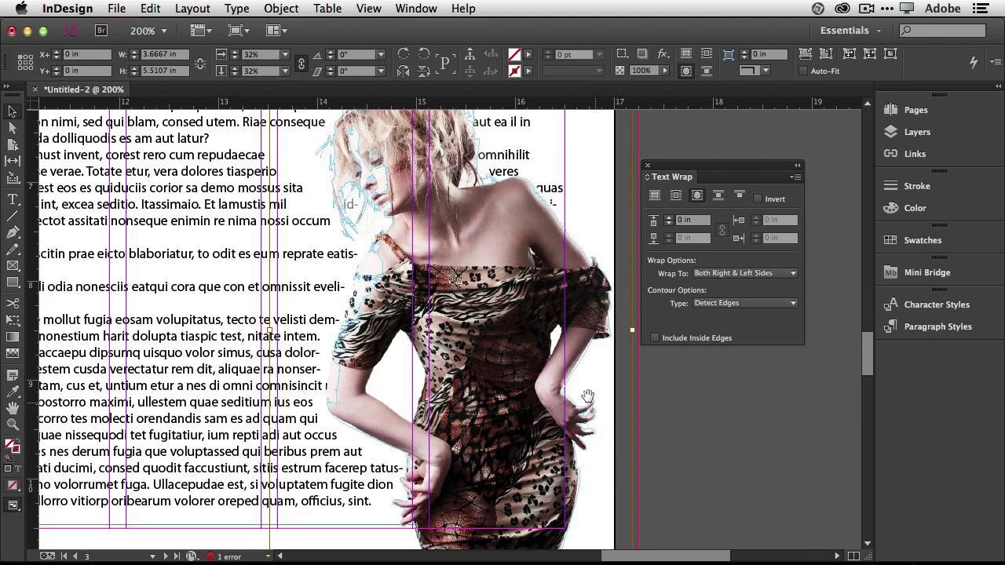
scroll(583, 363, "up", 1)
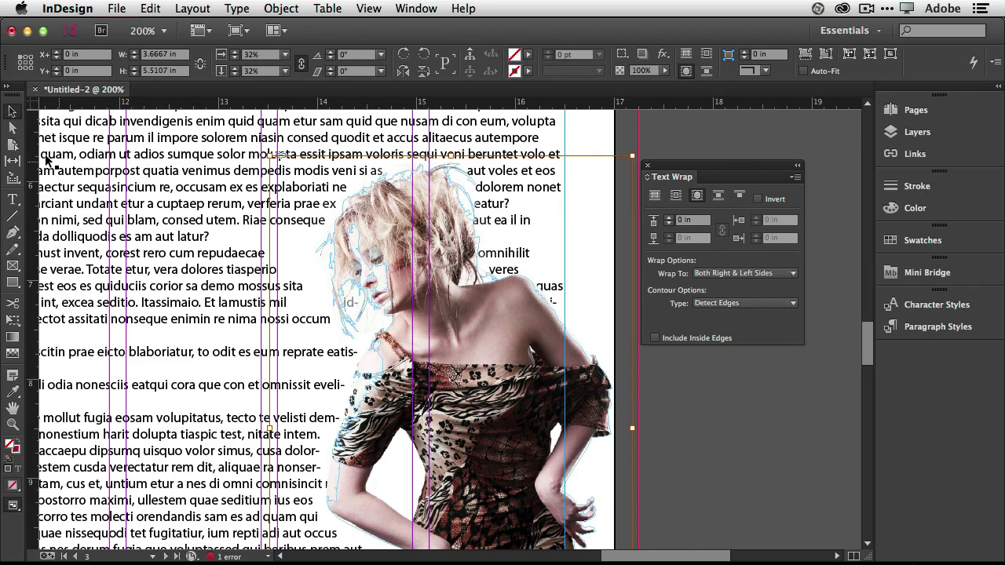
key("a")
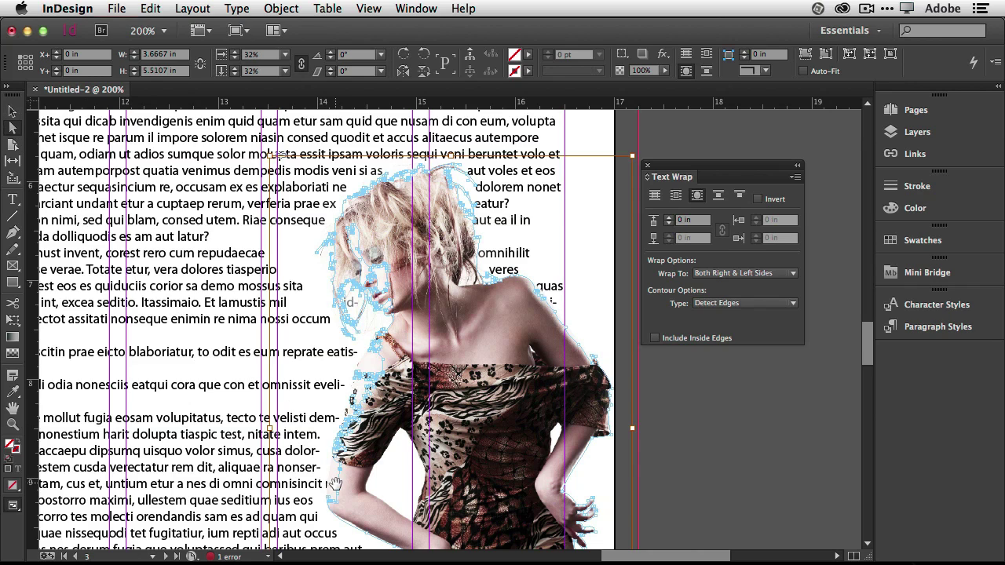
left_click_drag(336, 493, 354, 484)
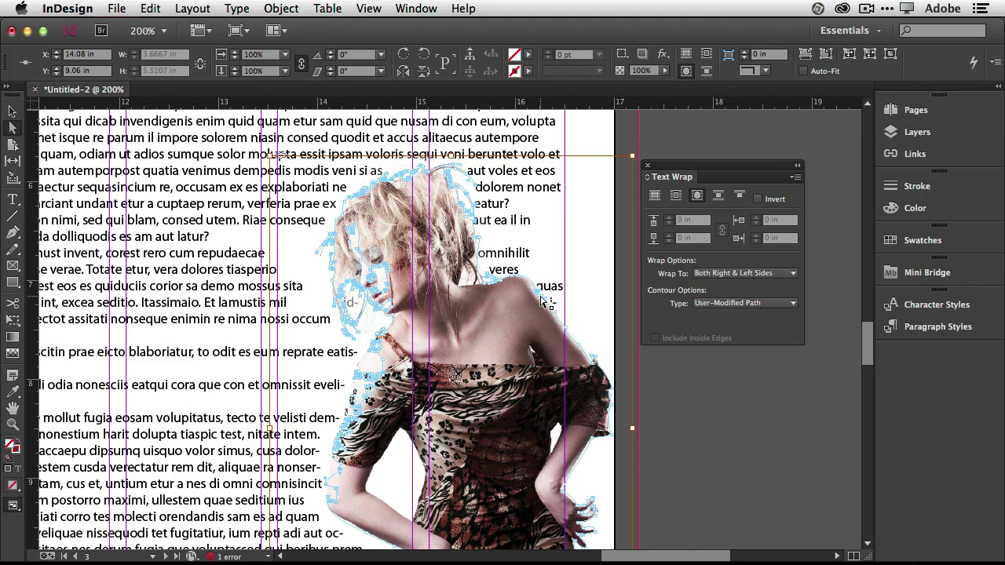
Pull the wrap contour's anchor points beside the woman's hair and shoulder outward to push stray text away, and deselect the photo.
left_click_drag(541, 301, 500, 244)
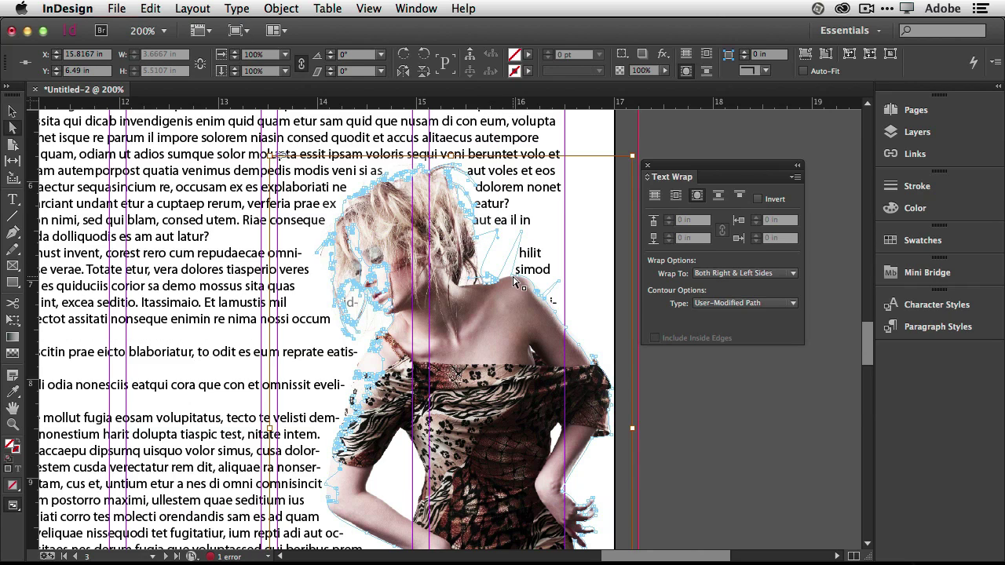
mouse_move(514, 279)
left_mouse_down()
mouse_move(541, 264)
mouse_move(520, 279)
left_mouse_up()
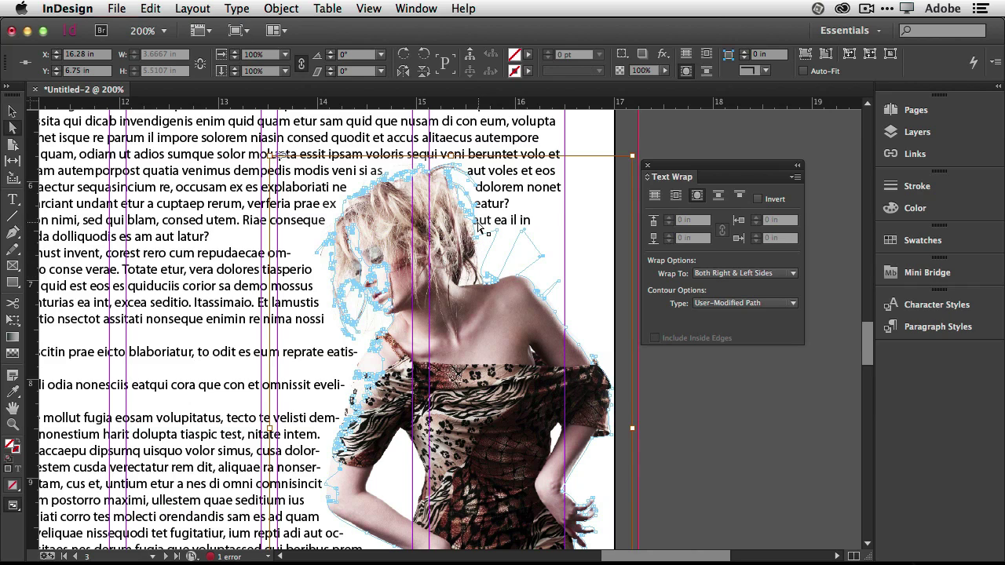
left_click_drag(481, 224, 539, 222)
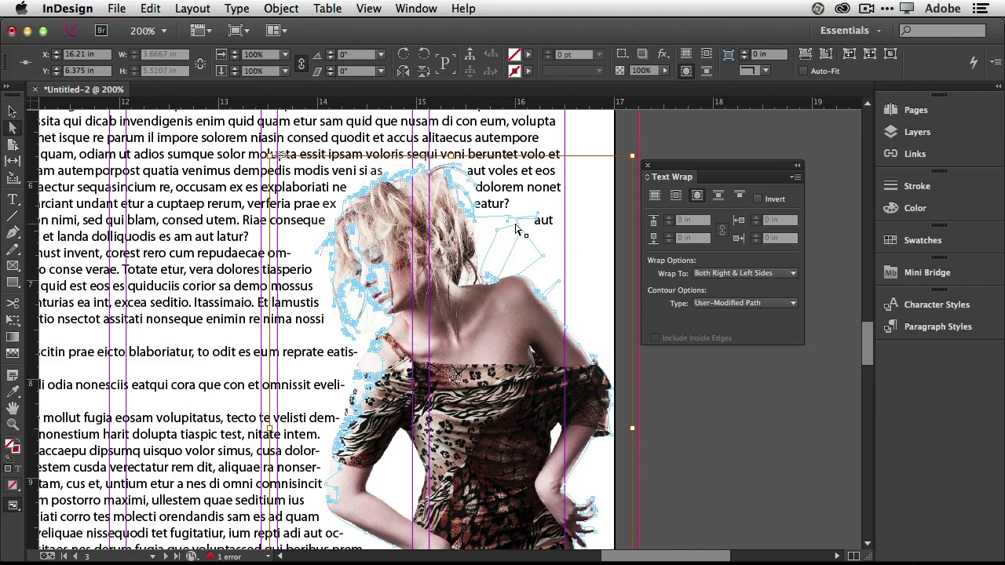
left_click_drag(518, 226, 542, 227)
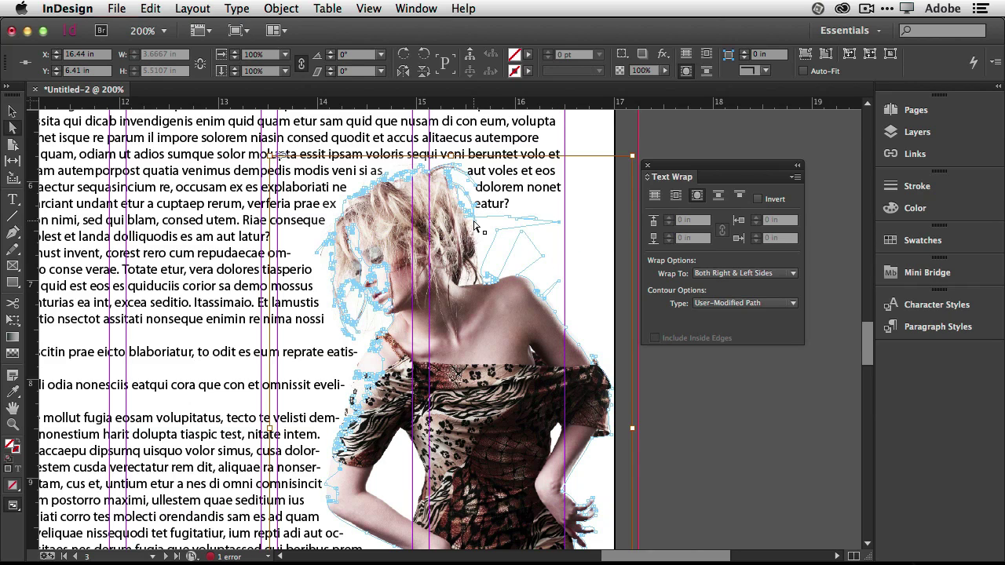
left_click_drag(473, 223, 497, 200)
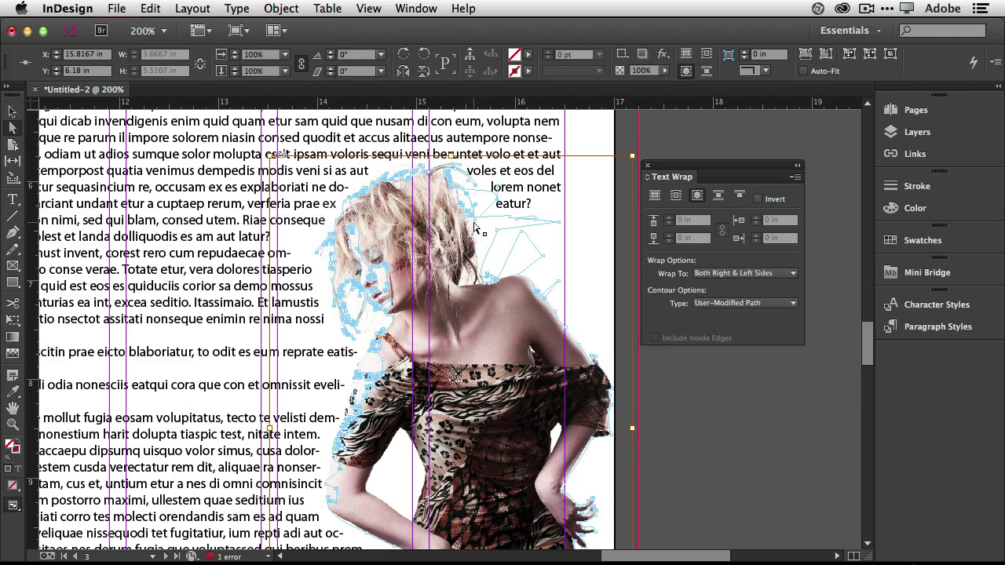
left_click_drag(476, 226, 538, 212)
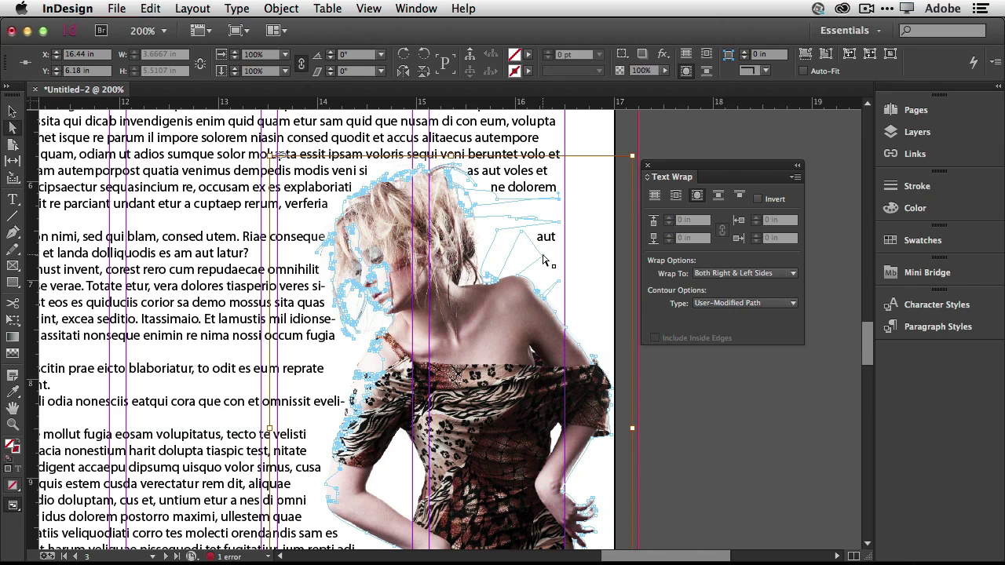
left_click_drag(548, 258, 564, 291)
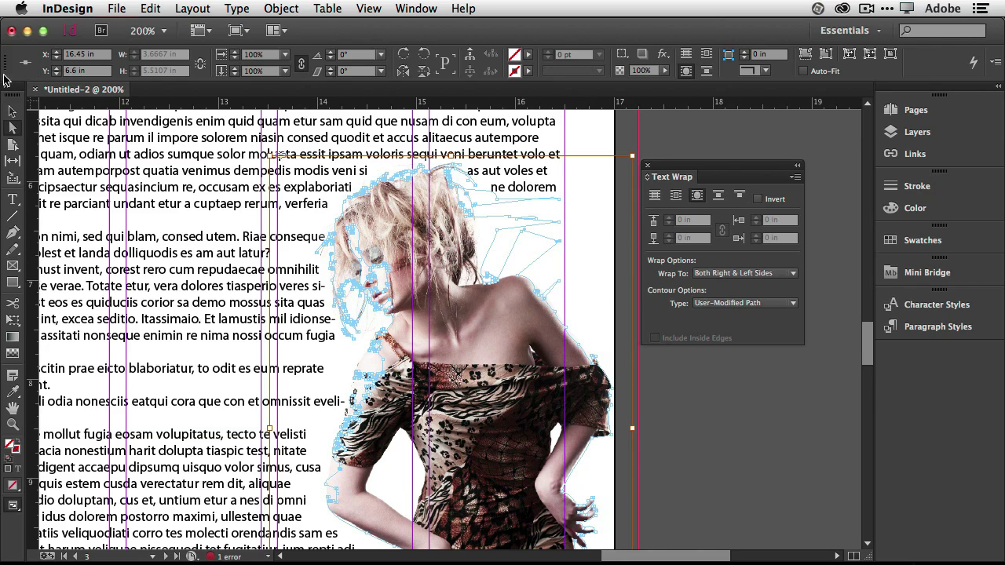
left_click(11, 114)
left_click(669, 405)
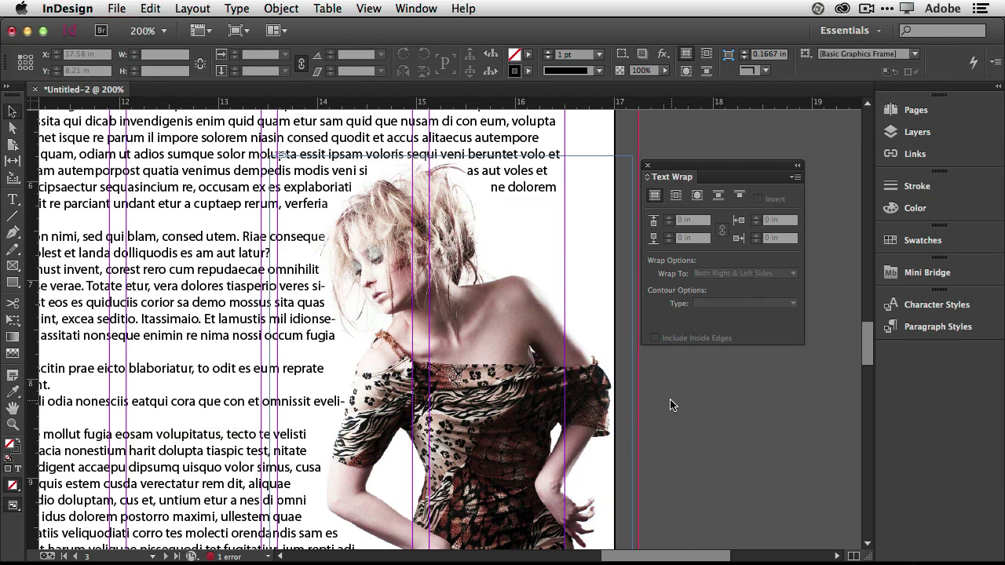
scroll(669, 402, "down", 5)
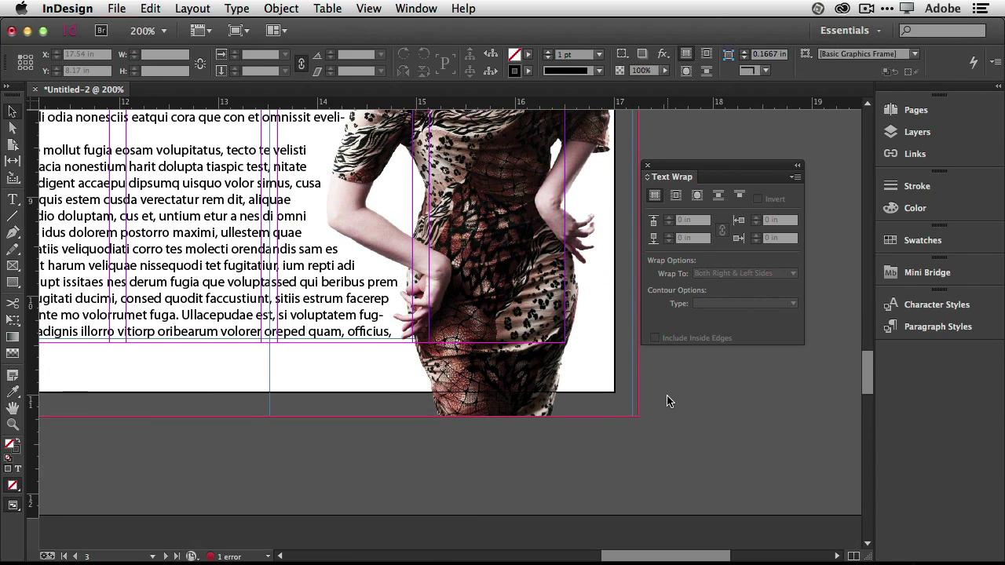
scroll(541, 406, "up", 5)
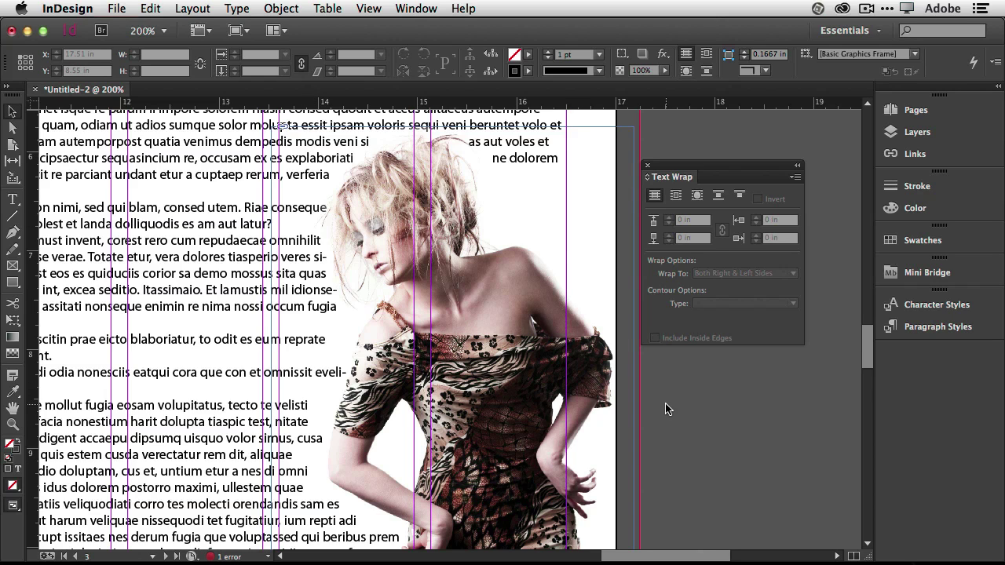
Dock the floating Text Wrap panel below the Paragraph Styles panel.
key("super+alt+0")
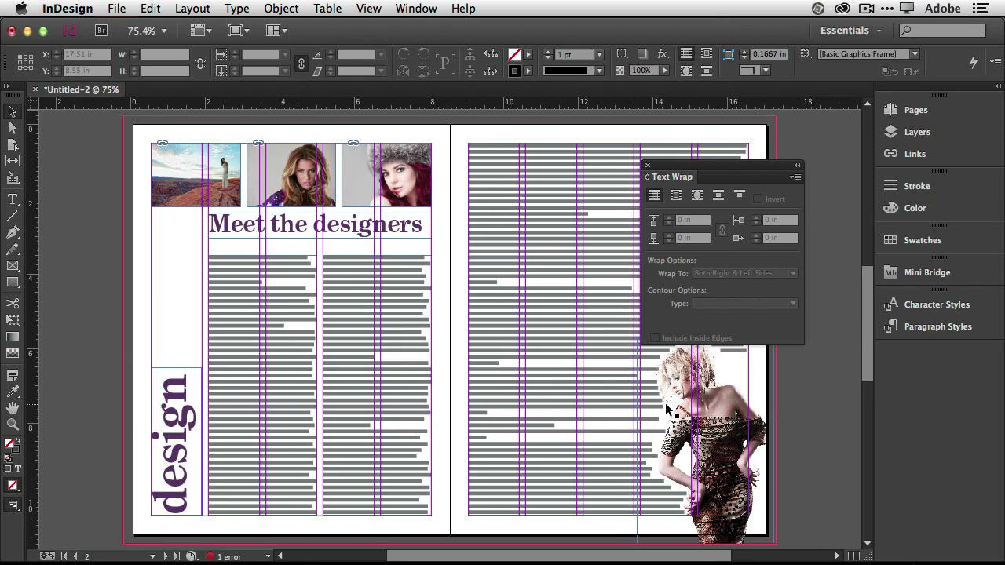
scroll(683, 314, "right", 3)
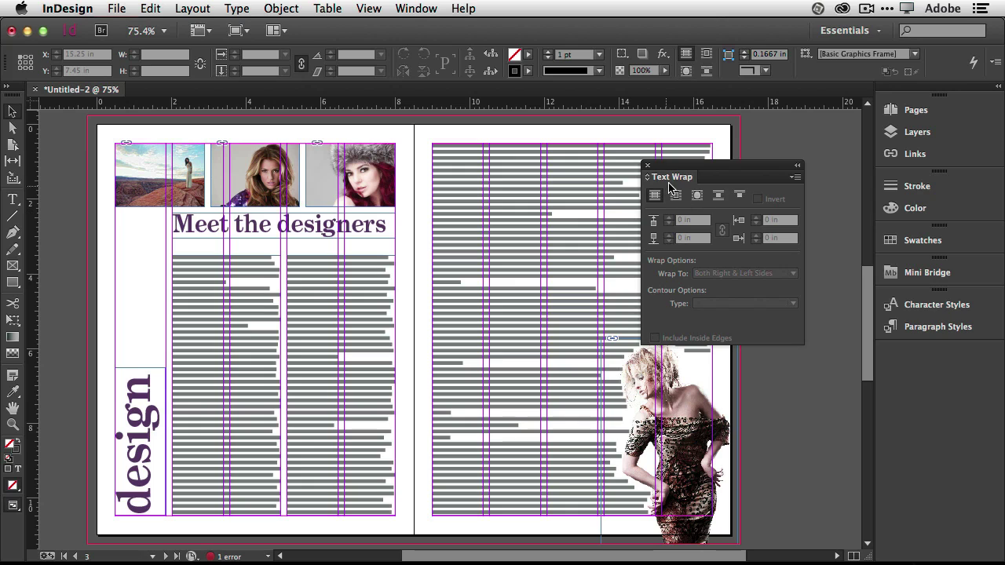
left_click_drag(675, 171, 904, 355)
Thread the overset text from the right page's body frame into a new 2.9 by 7.45 in frame on page 4, at X 5.1, Y 3.05 in.
left_click(679, 331)
left_click(642, 285)
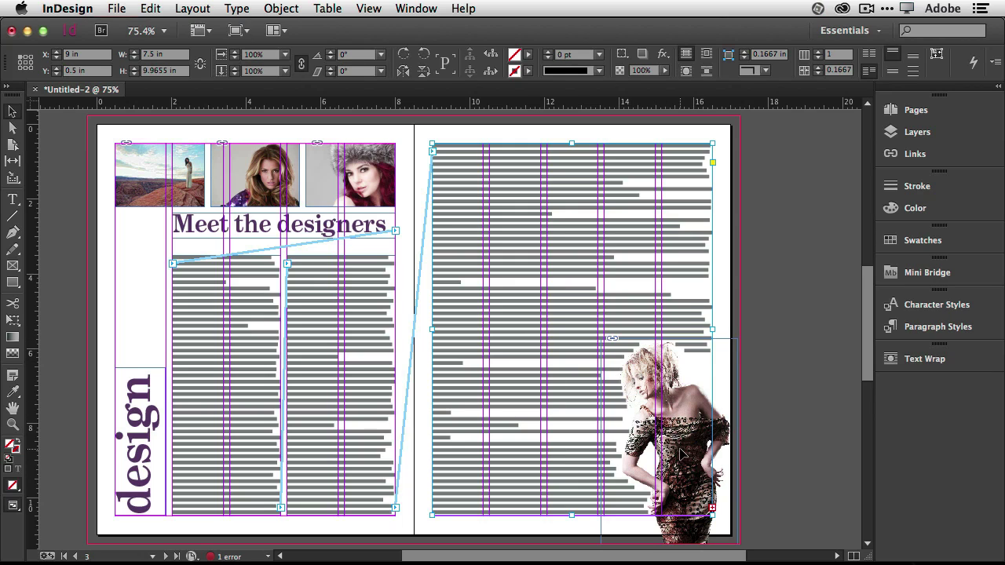
scroll(762, 462, "down", 5)
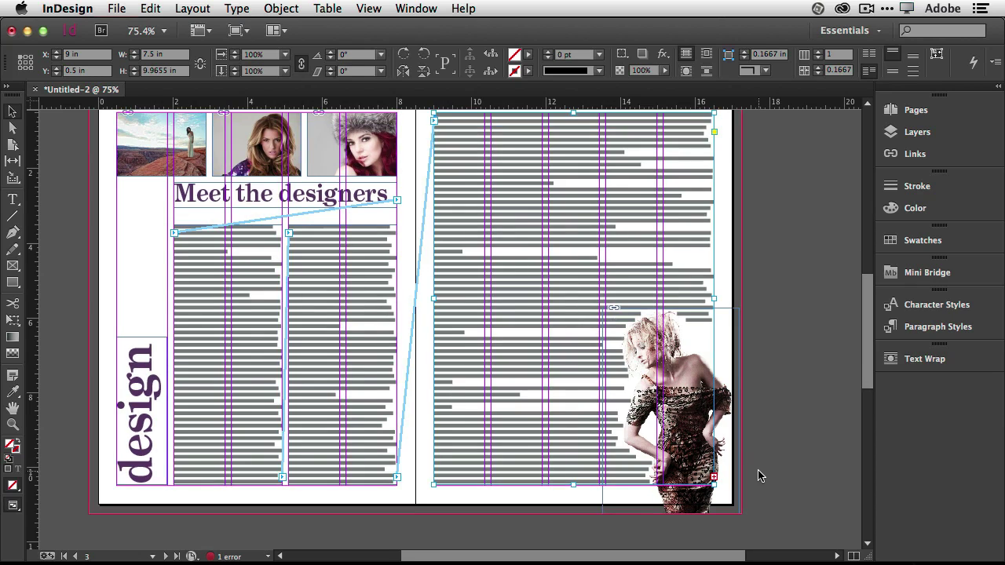
scroll(758, 475, "down", 1)
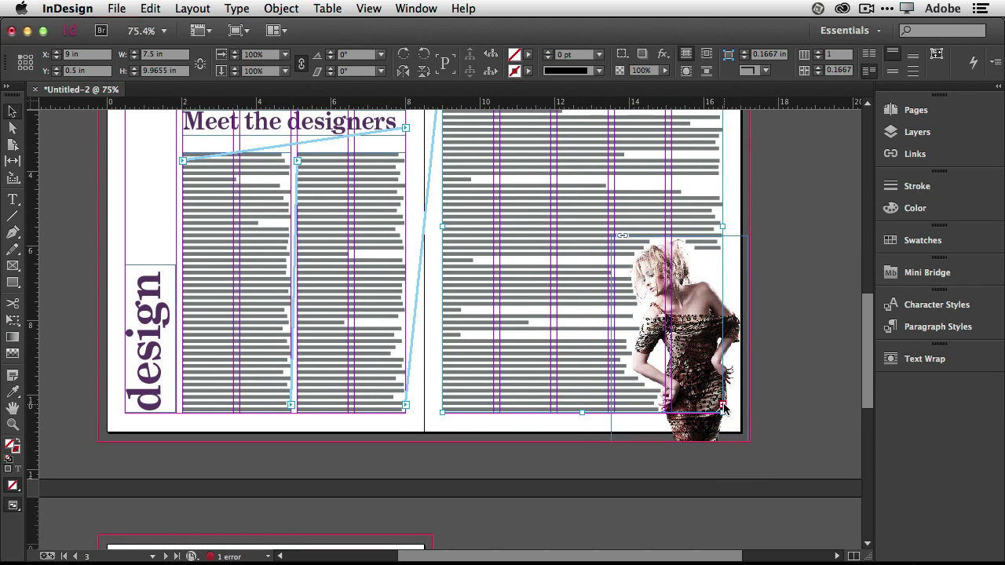
left_click(722, 406)
scroll(853, 411, "down", 3)
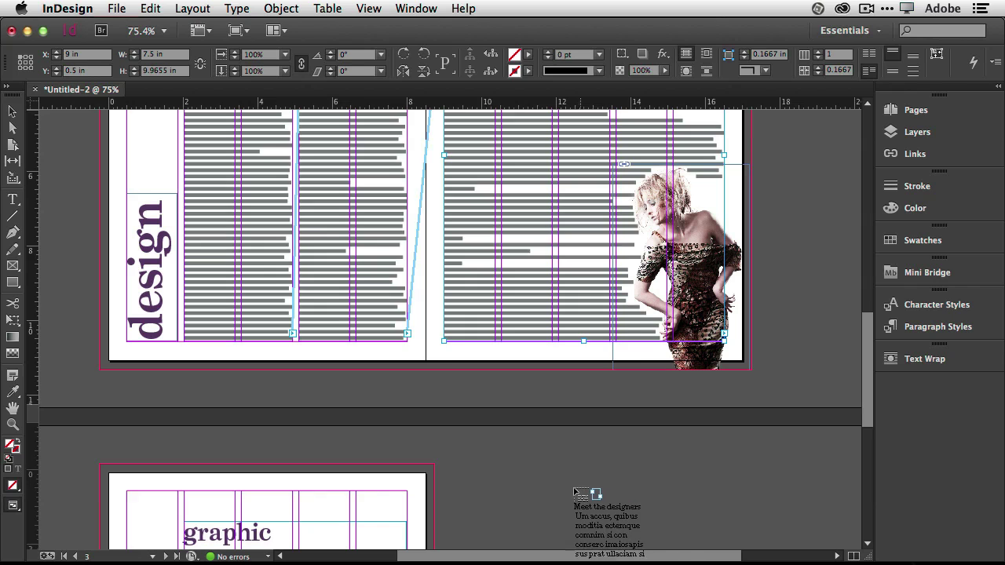
scroll(574, 492, "down", 10)
scroll(554, 485, "up", 2)
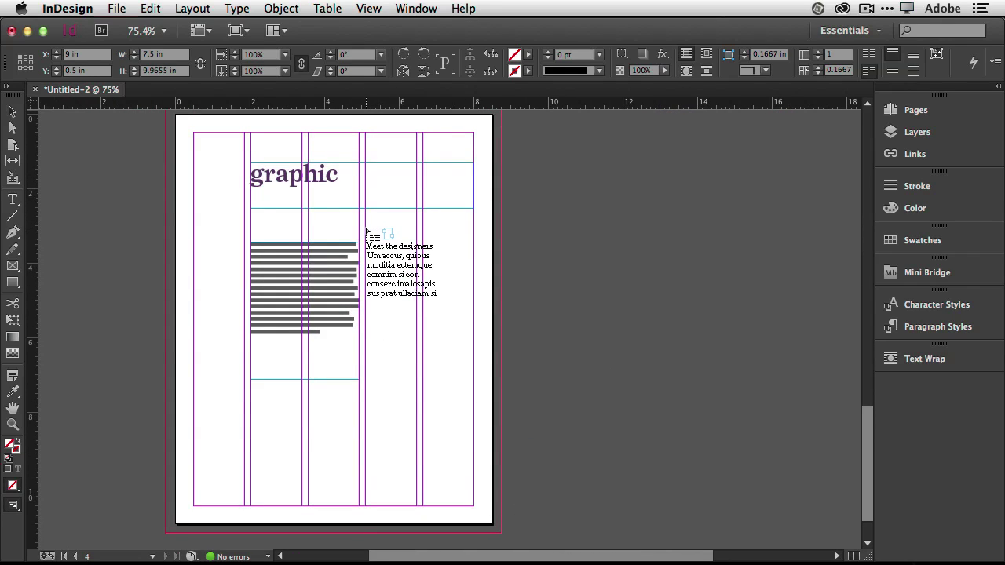
left_click_drag(366, 228, 475, 507)
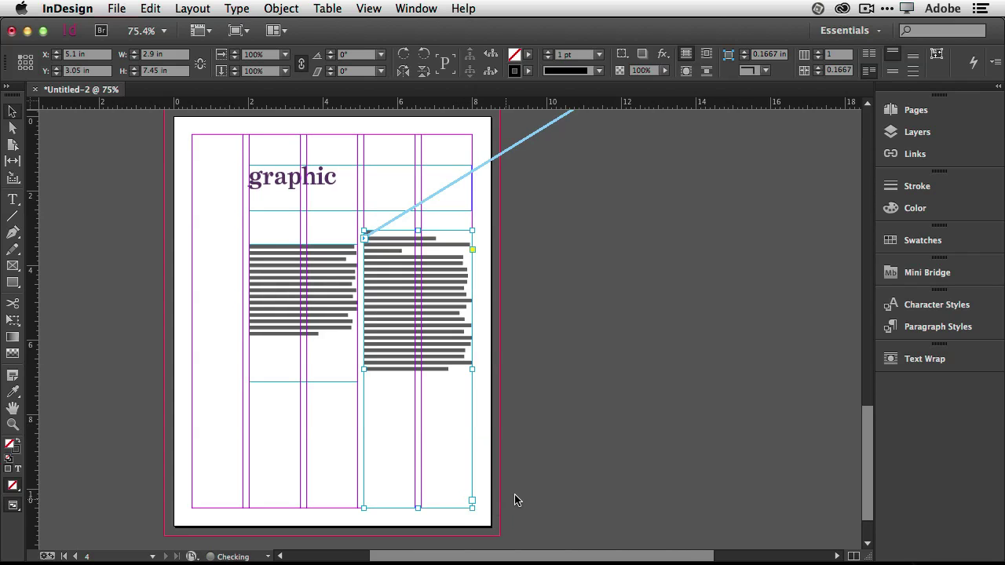
Shrink the "graphic" heading frame on page 4 to about 2.91 by 0.66 in and place it at the page's upper-left margin corner.
scroll(610, 386, "up", 8)
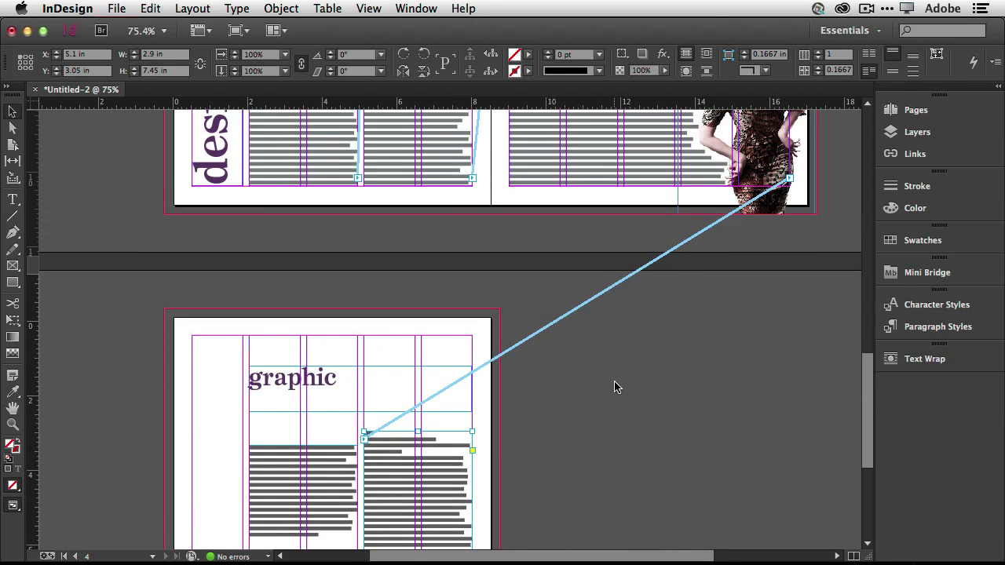
scroll(616, 386, "up", 2)
scroll(614, 373, "down", 3)
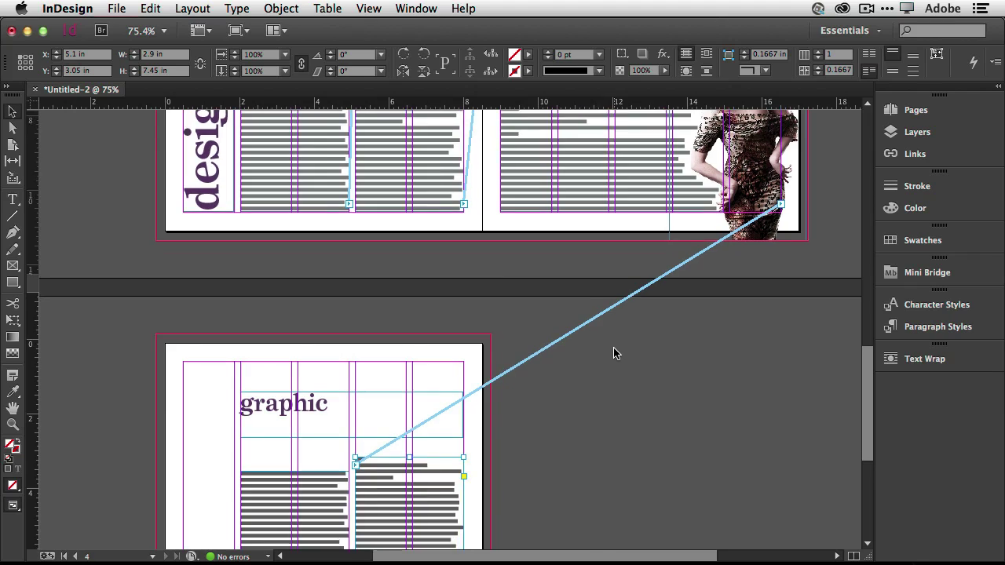
left_click(325, 379)
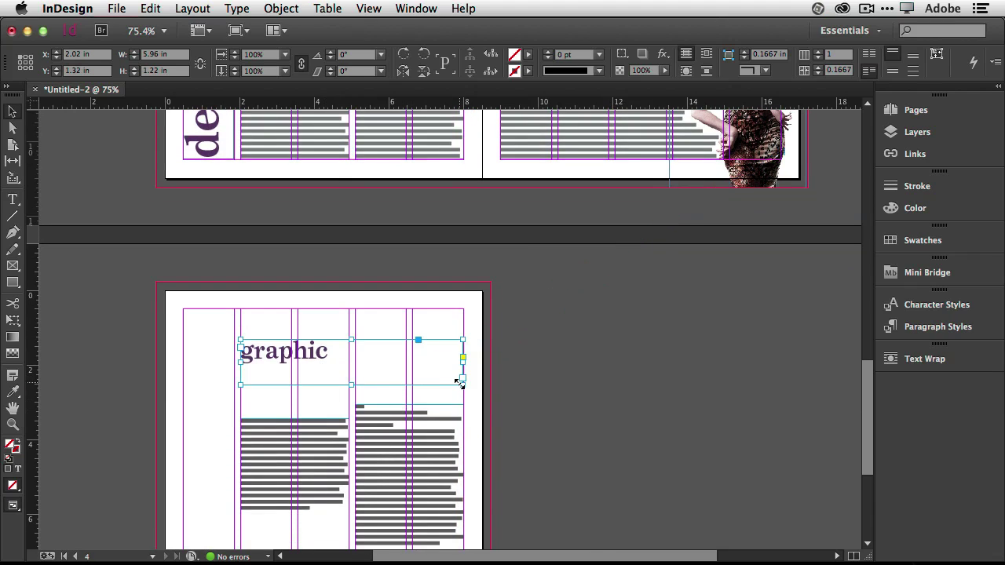
left_click_drag(461, 384, 270, 332)
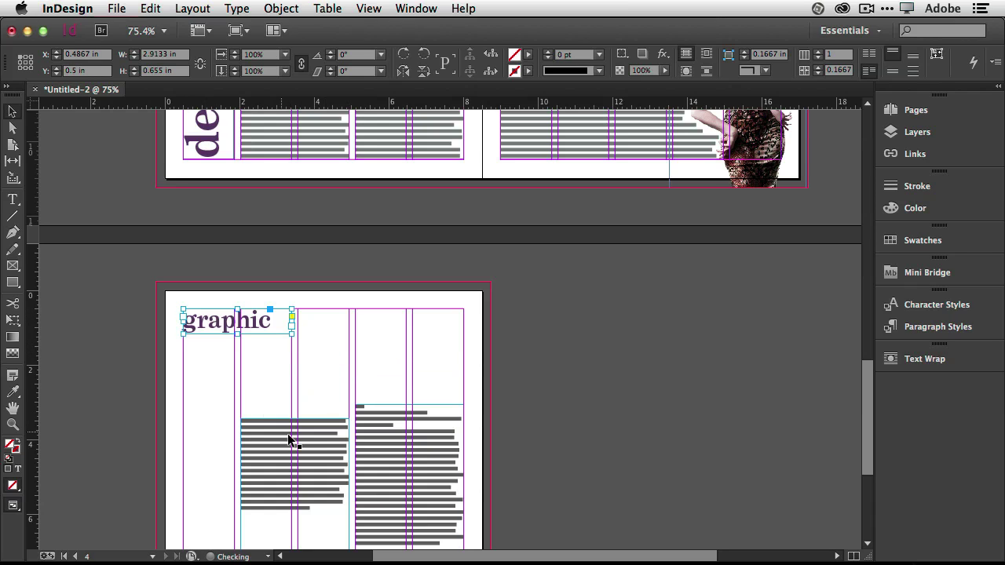
Move page 4's short text frame beneath the heading to X 0.5, Y 1.35 in, and the threaded frame up to Y 0.5 in.
left_click_drag(275, 437, 220, 362)
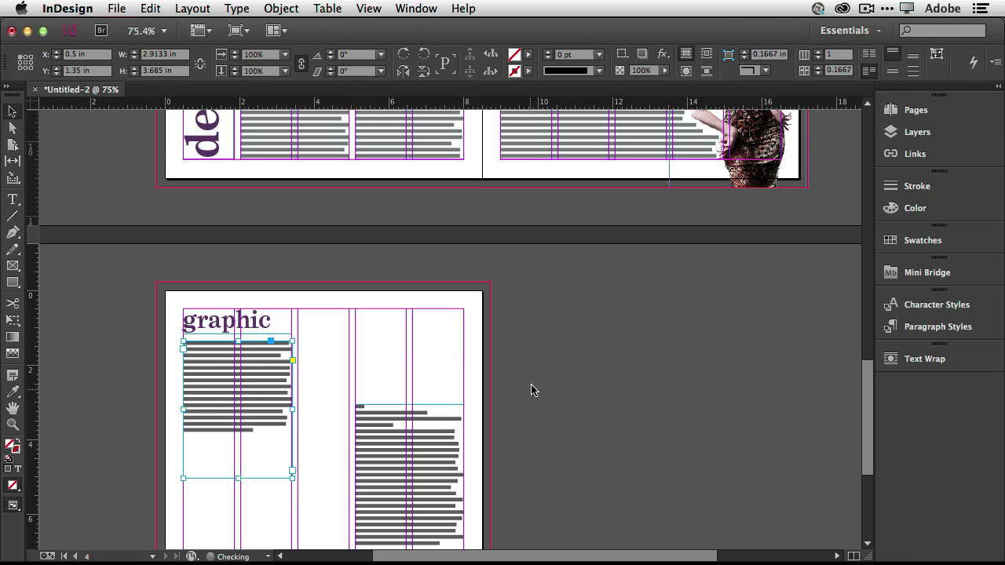
left_click_drag(376, 432, 380, 349)
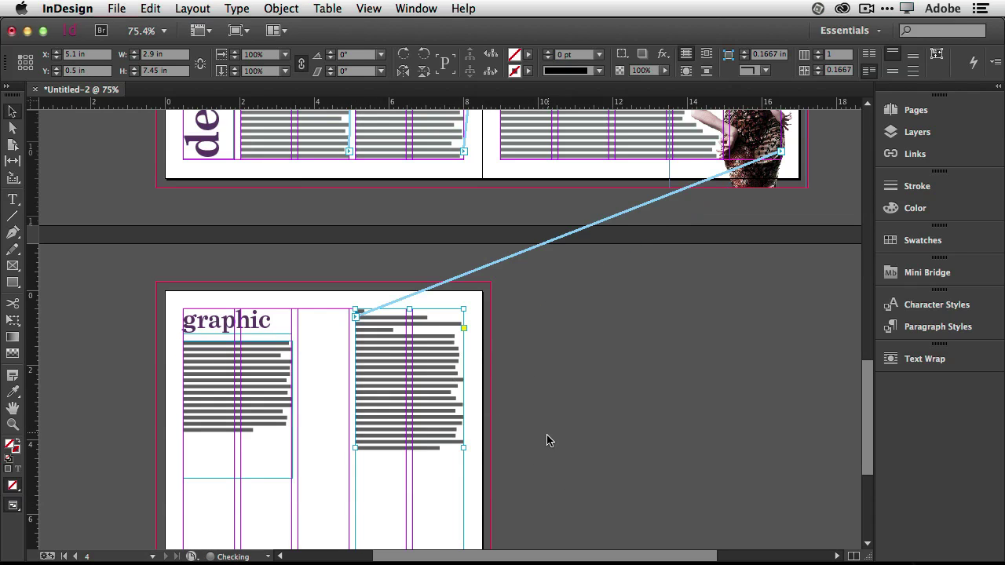
Open the A-Master spread for editing.
scroll(571, 468, "up", 6)
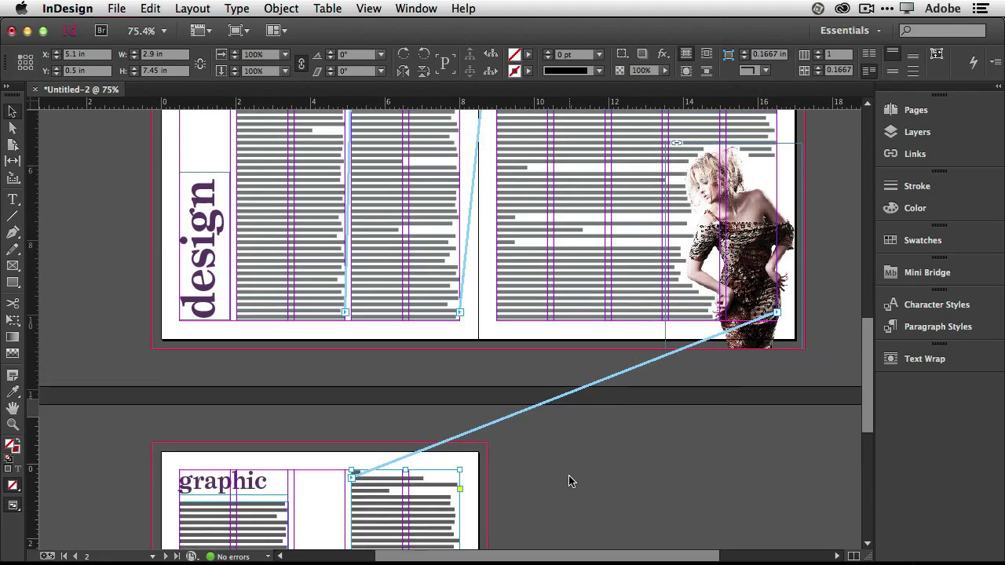
scroll(571, 481, "up", 3)
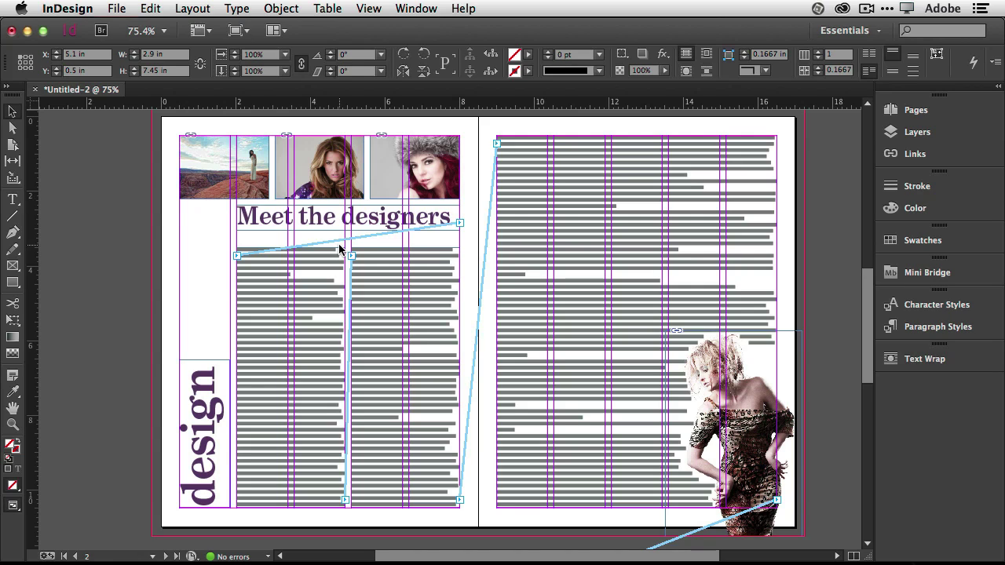
left_click(915, 111)
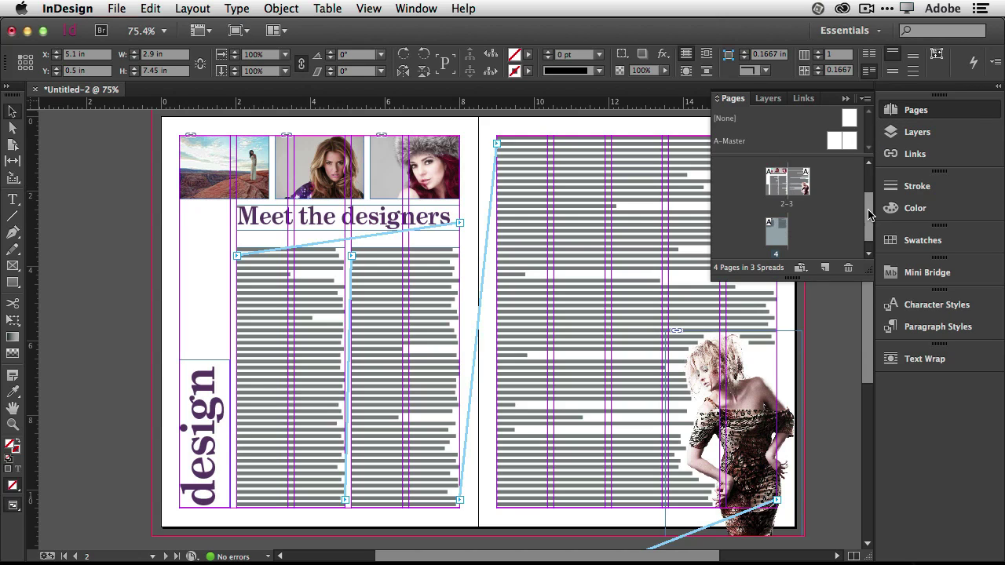
left_click_drag(870, 214, 864, 186)
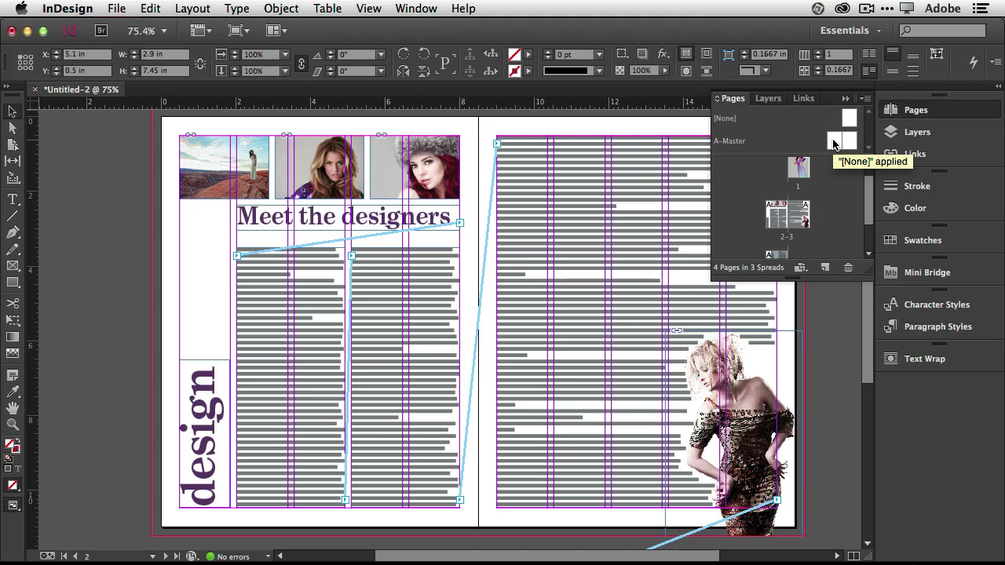
double_click(834, 143)
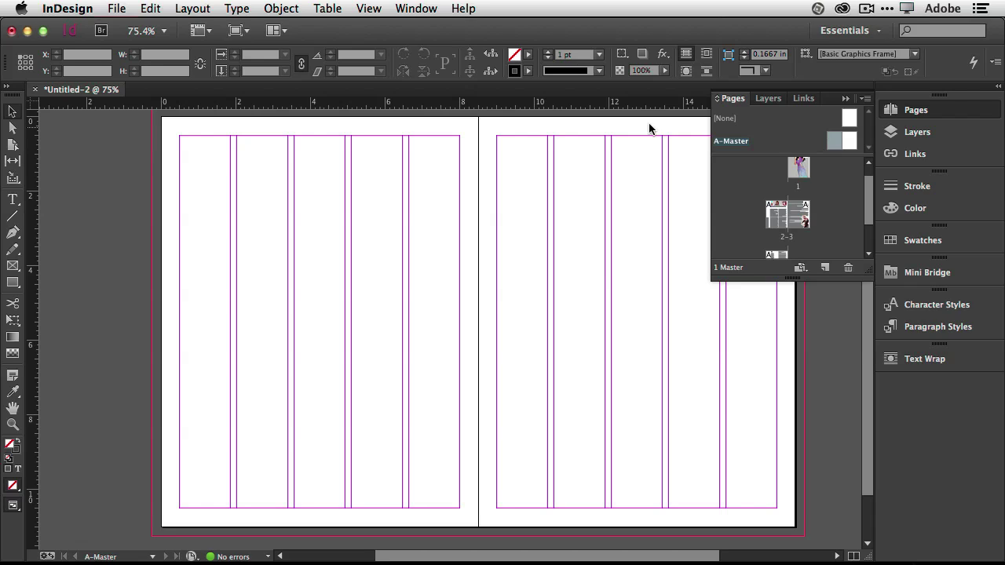
Draw a 7.5 in horizontal line above the left master page's top margin at about Y 0.32 in, with a 0.5 pt stroke.
left_click(13, 216)
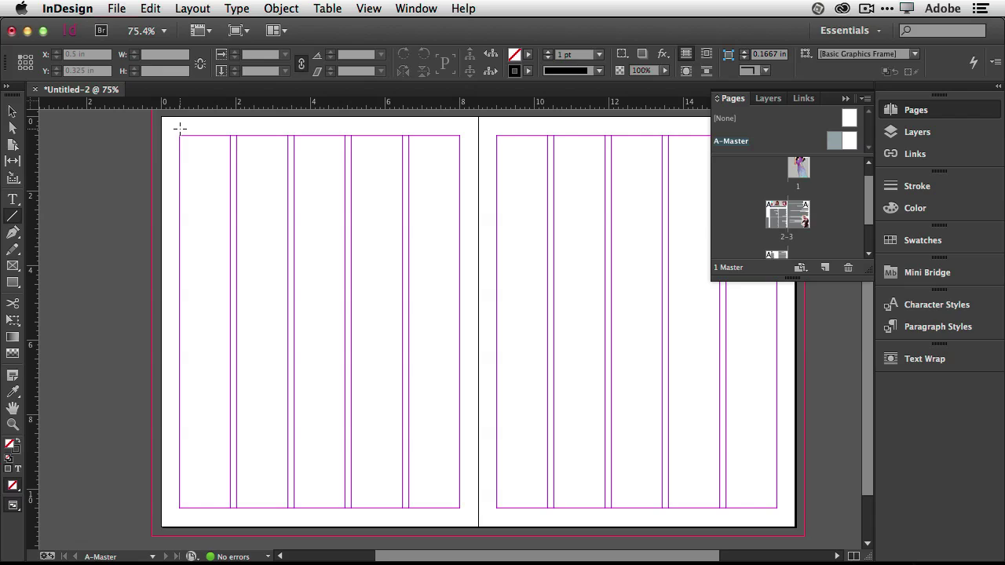
left_click_drag(179, 128, 459, 129)
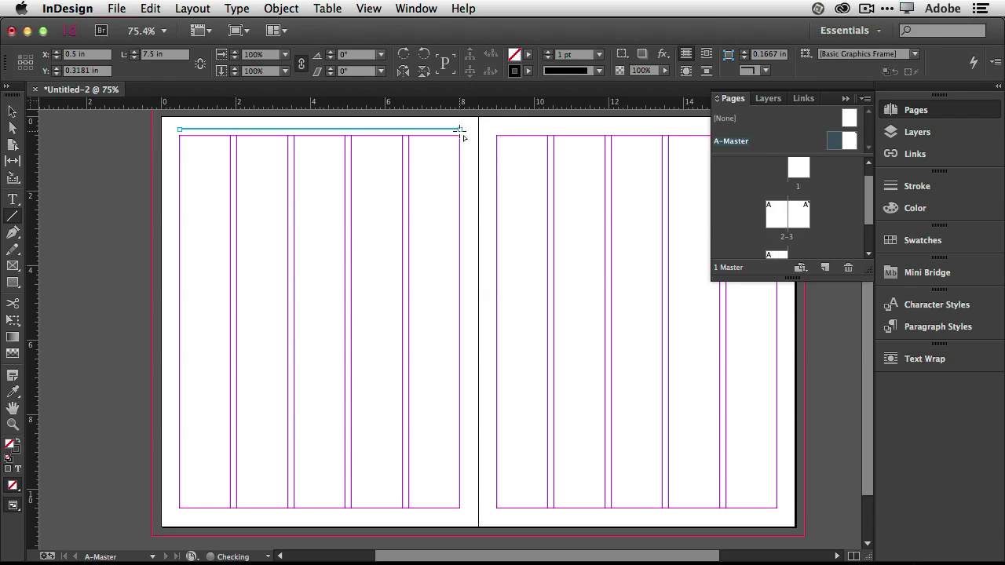
left_click(581, 55)
key("BackSpace")
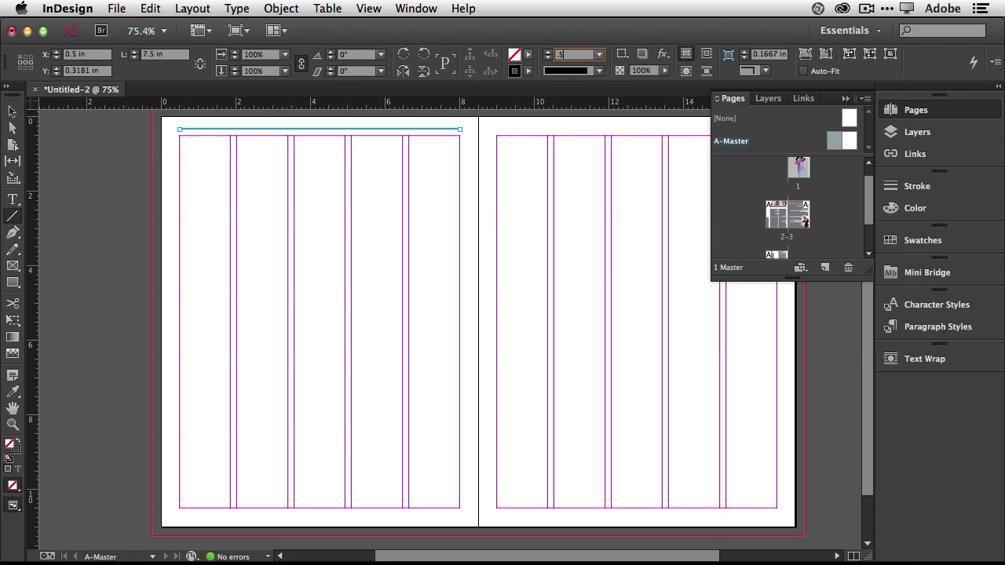
type(".5")
key("Tab")
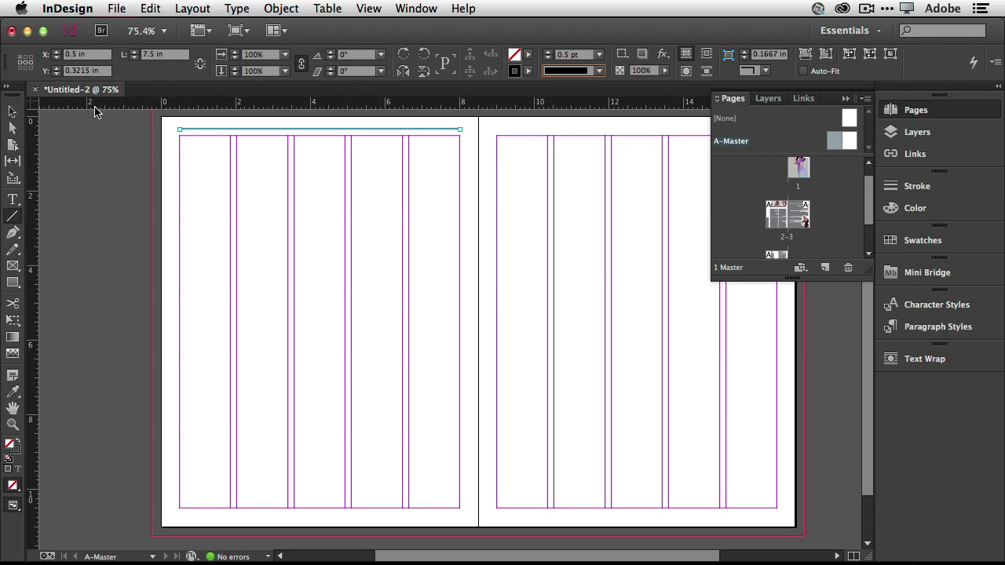
Duplicate the header line across to the same position above the right master page's top margin, and deselect it.
left_click(12, 111)
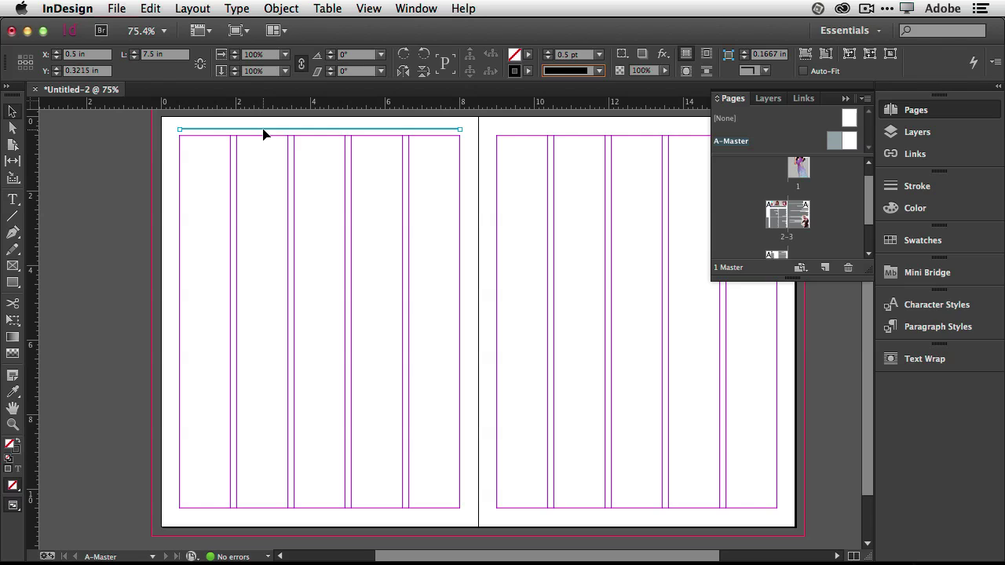
left_click_drag(264, 132, 584, 131)
left_click(422, 132)
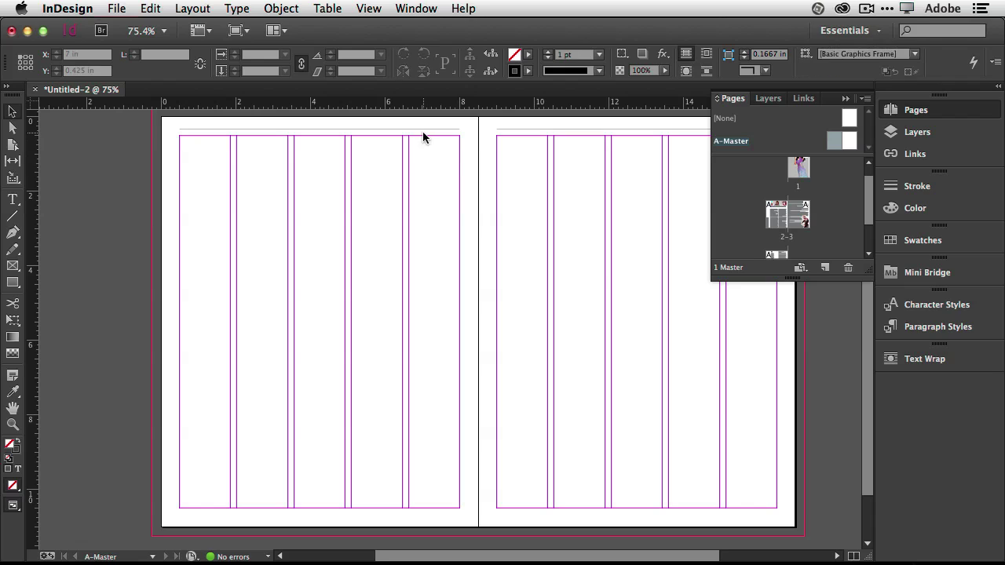
Draw a 7.5 × 0.35 in text frame directly below the left master page's bottom margin, and center its text.
scroll(475, 251, "down", 3)
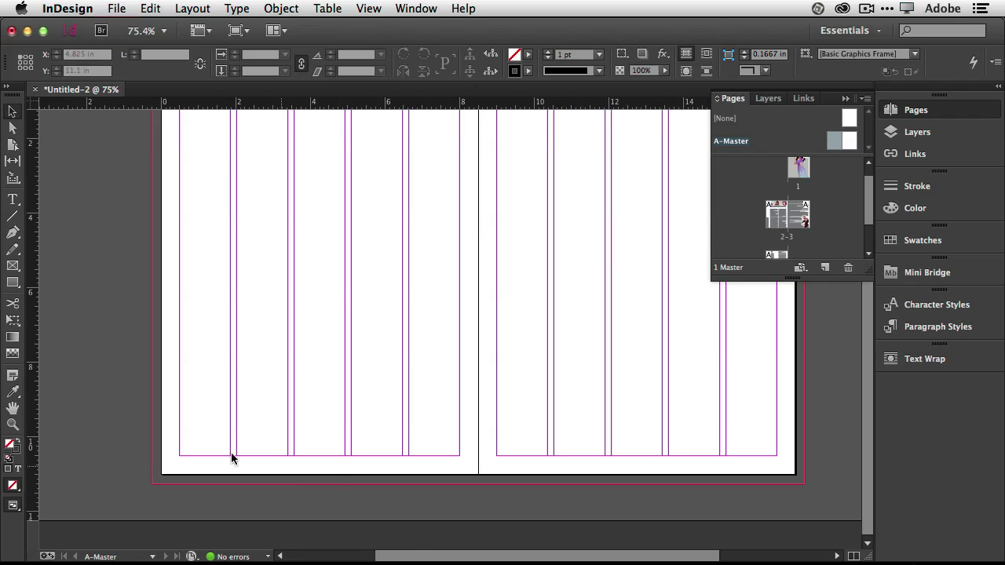
left_click(14, 201)
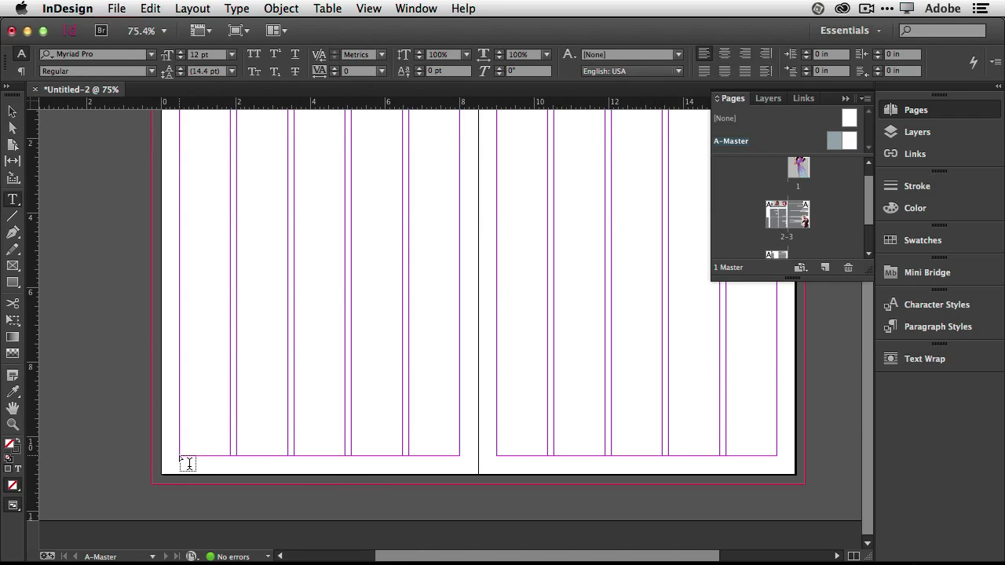
left_click_drag(180, 456, 460, 469)
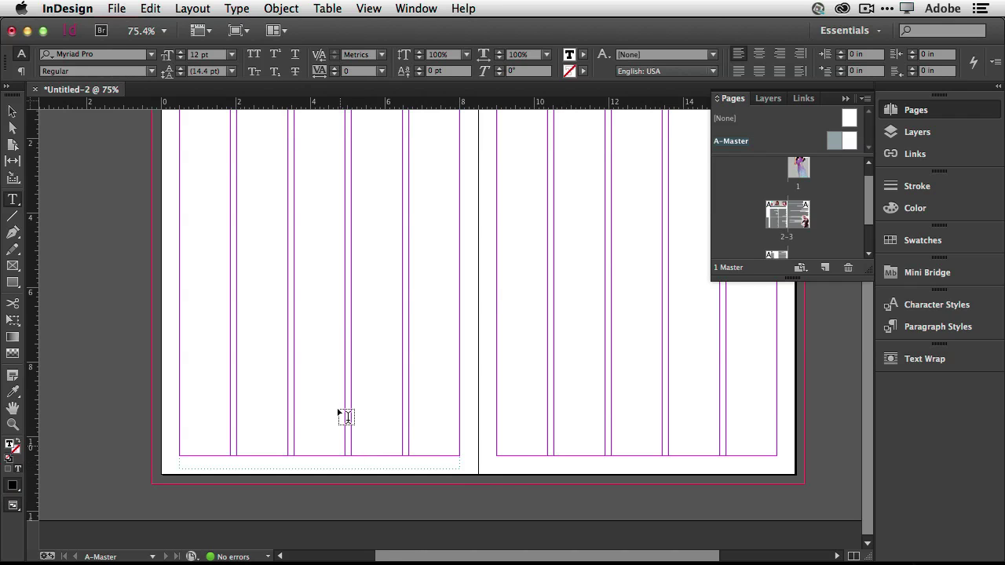
left_click(760, 55)
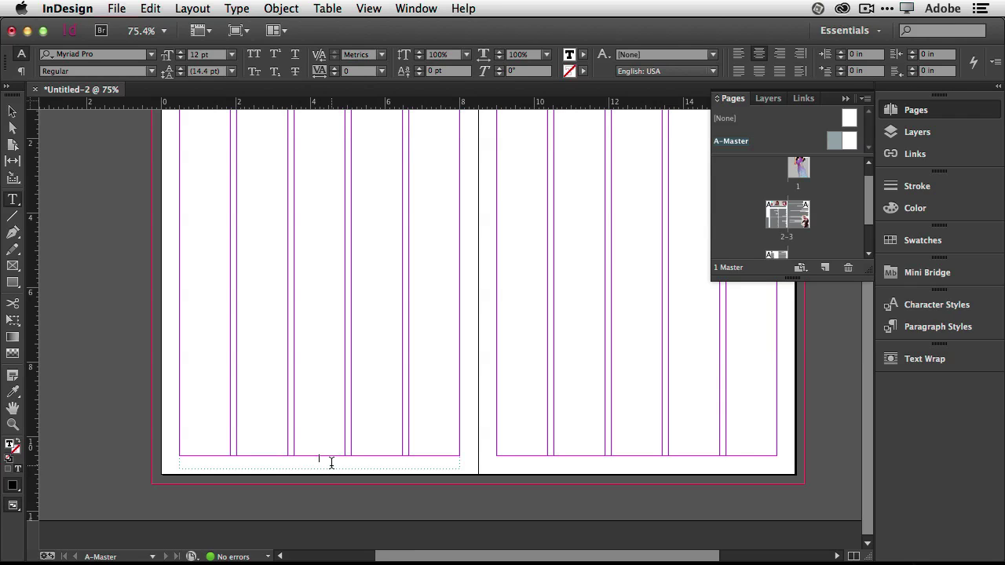
Insert a Current Page Number marker in the centered footer frame on the left master page.
left_click(230, 9)
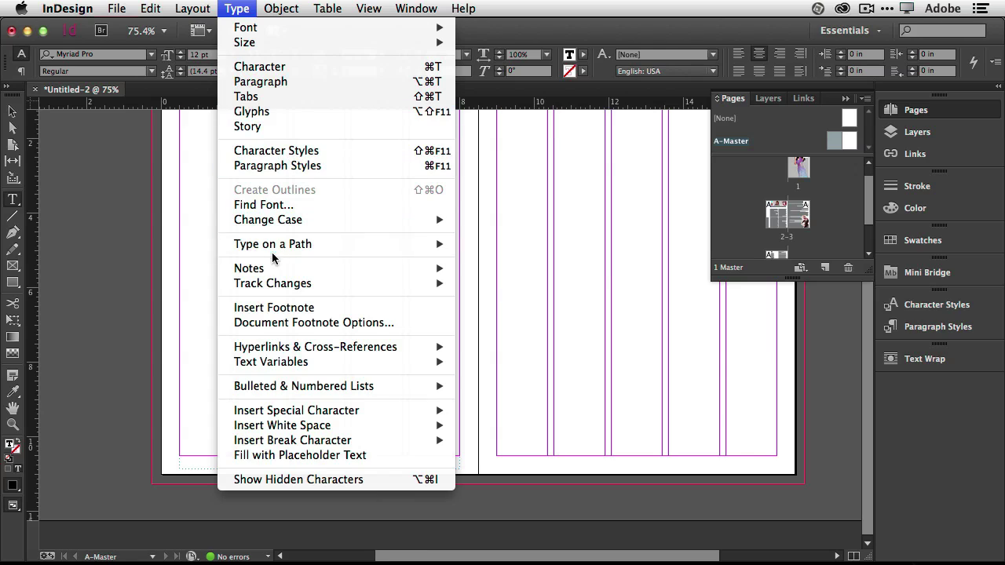
mouse_move(350, 410)
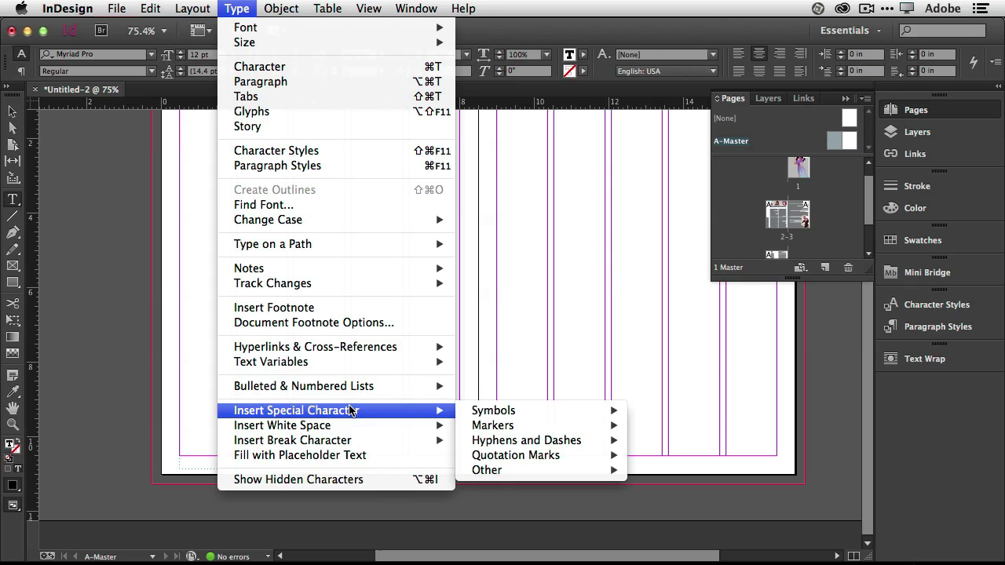
mouse_move(486, 413)
mouse_move(546, 426)
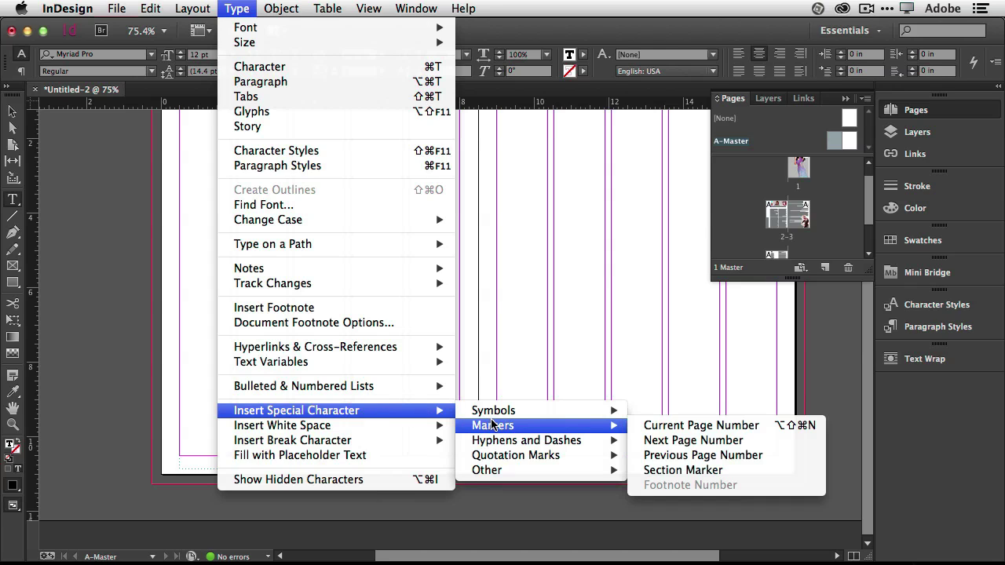
left_click(679, 426)
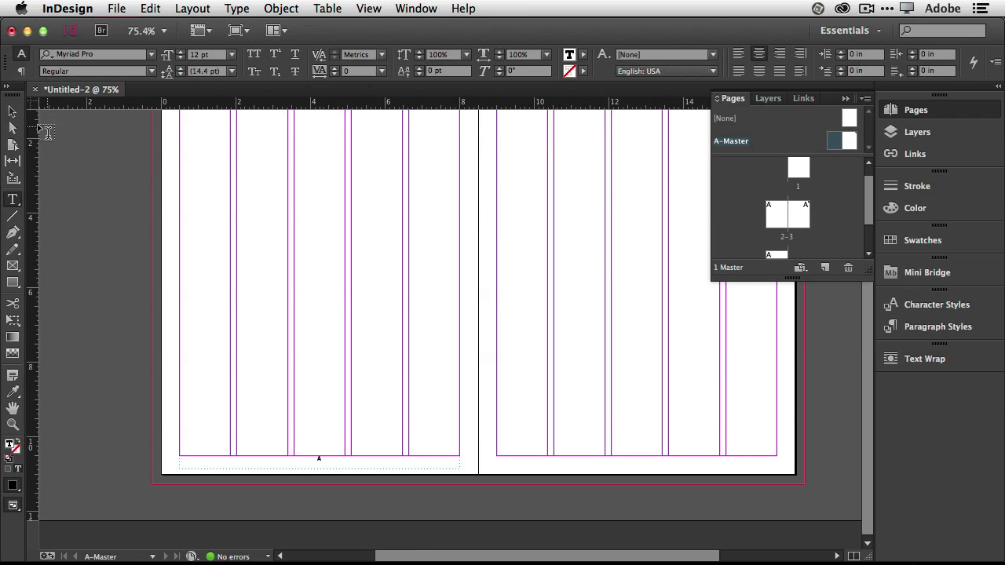
Duplicate the page number frame across to X 9, Y 10.5 in on the right master page, and check pages 2-3.
left_click(12, 111)
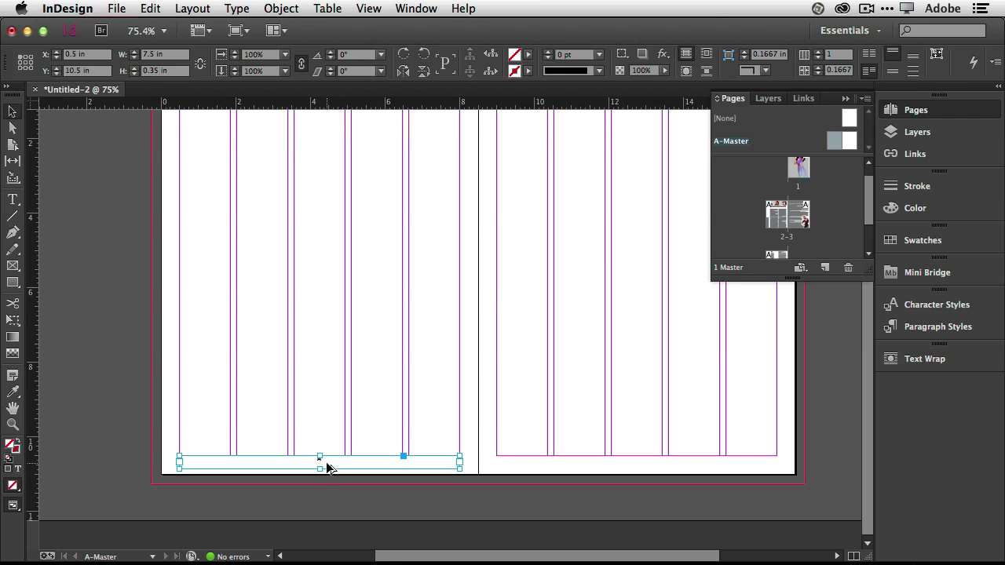
left_click_drag(328, 468, 643, 470)
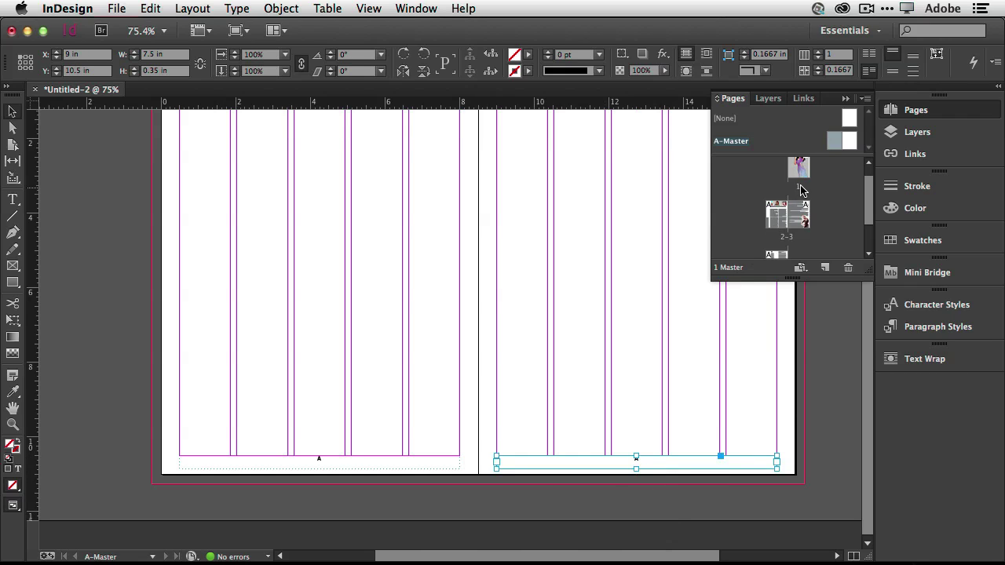
double_click(773, 225)
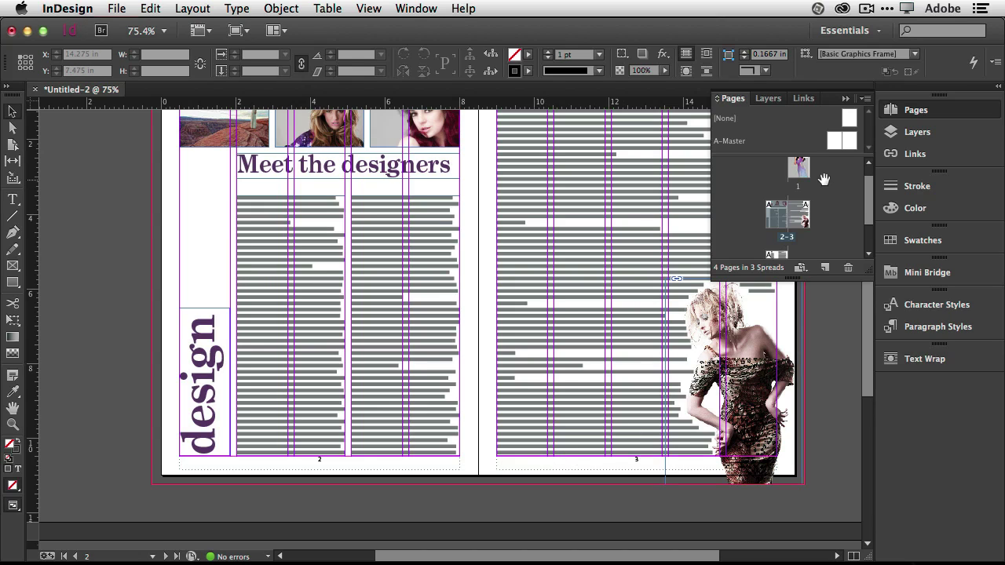
Set the page number markers on both A-Master pages to 9 pt, and check them on pages 2-3 at 100% zoom.
double_click(837, 141)
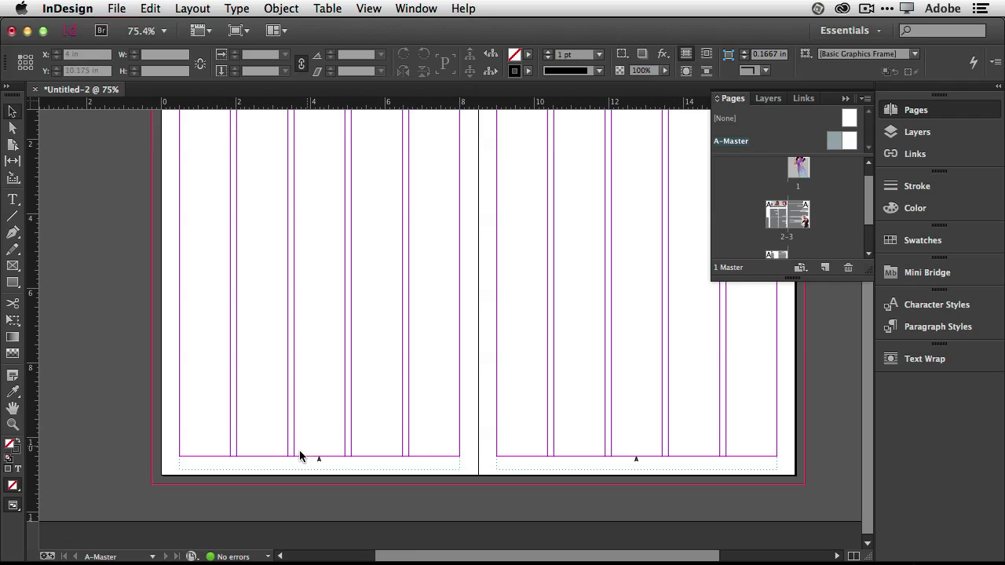
left_click(325, 458)
double_click(324, 464)
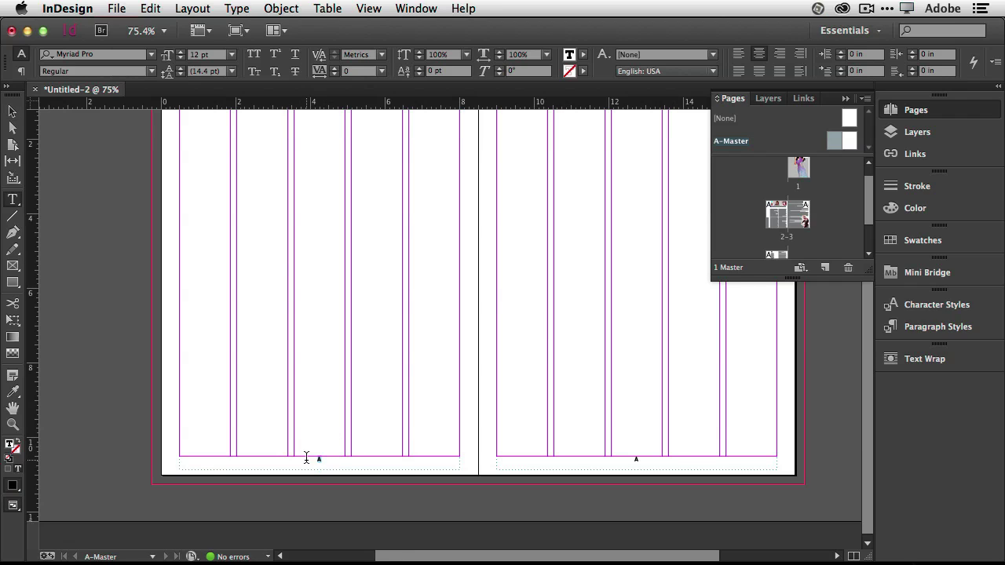
left_click(231, 54)
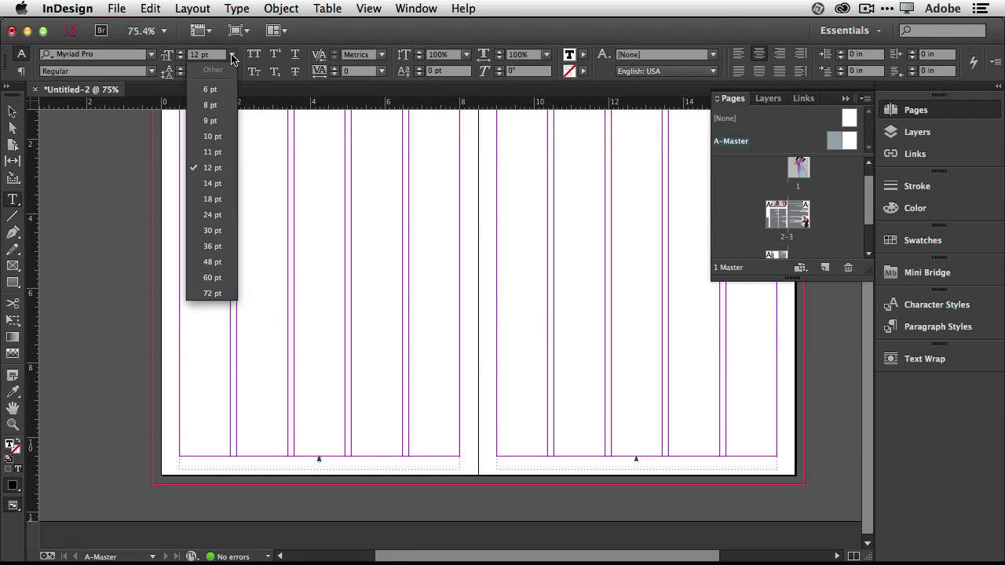
left_click(211, 120)
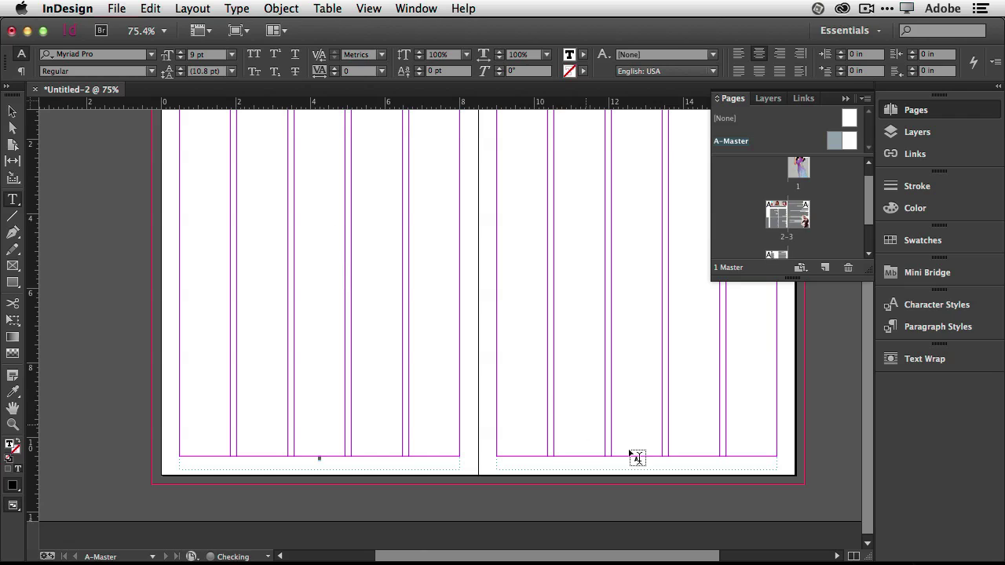
left_click(626, 457)
left_click(232, 54)
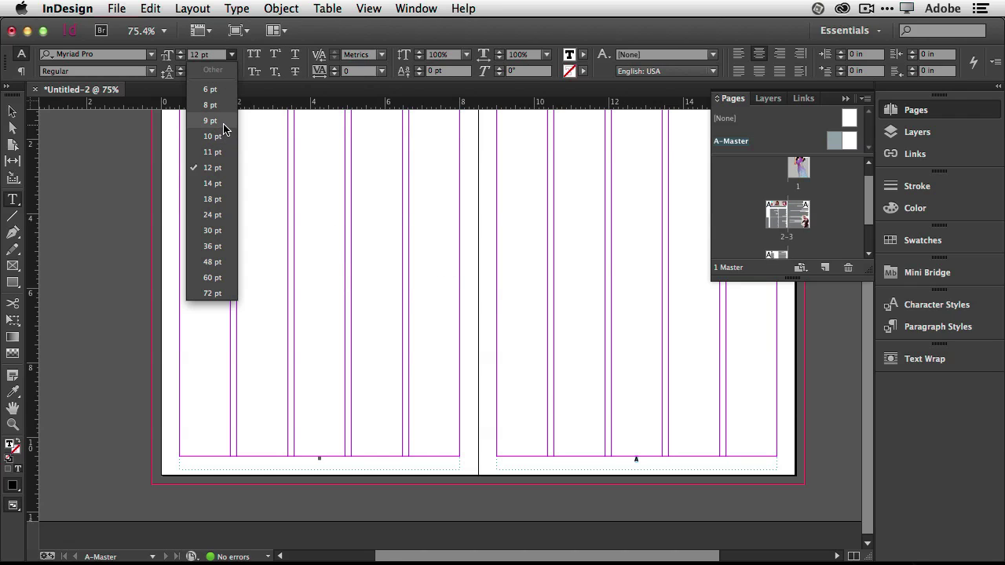
left_click(223, 121)
double_click(781, 215)
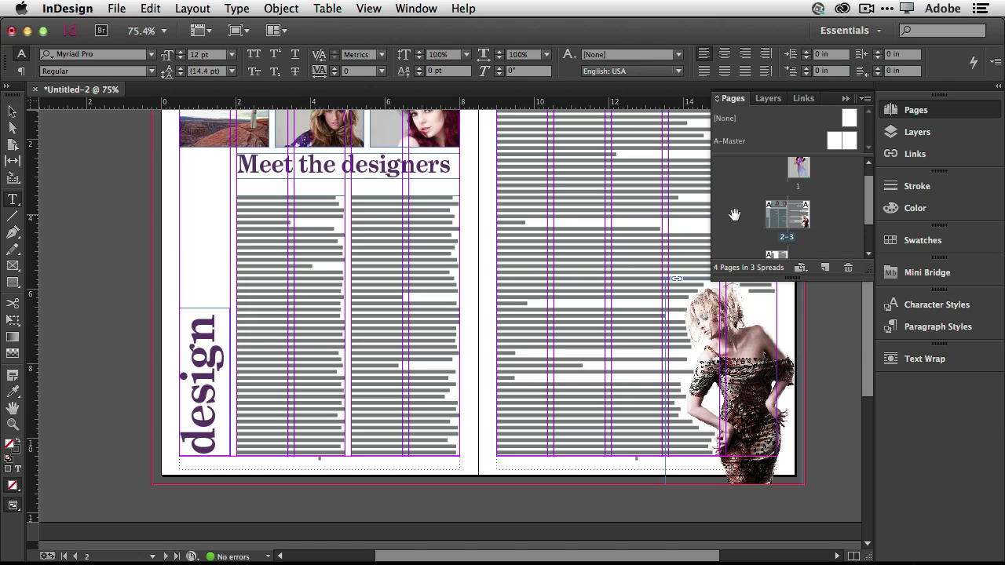
key("super+1")
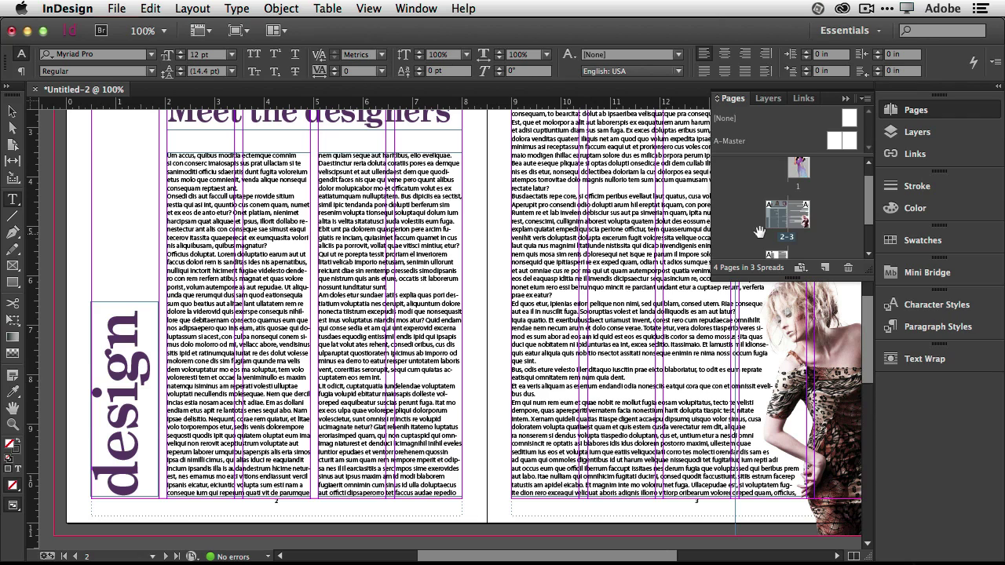
Lower the top edge of both A-Master page number frames to Y 10.6 in for a 0.25 in height, and check pages 2-3.
double_click(836, 144)
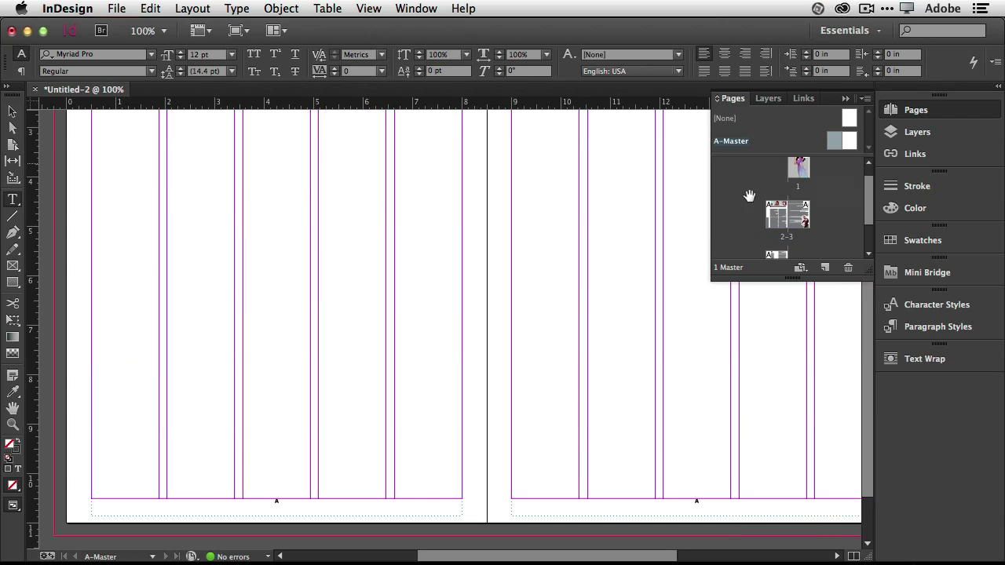
left_click(13, 112)
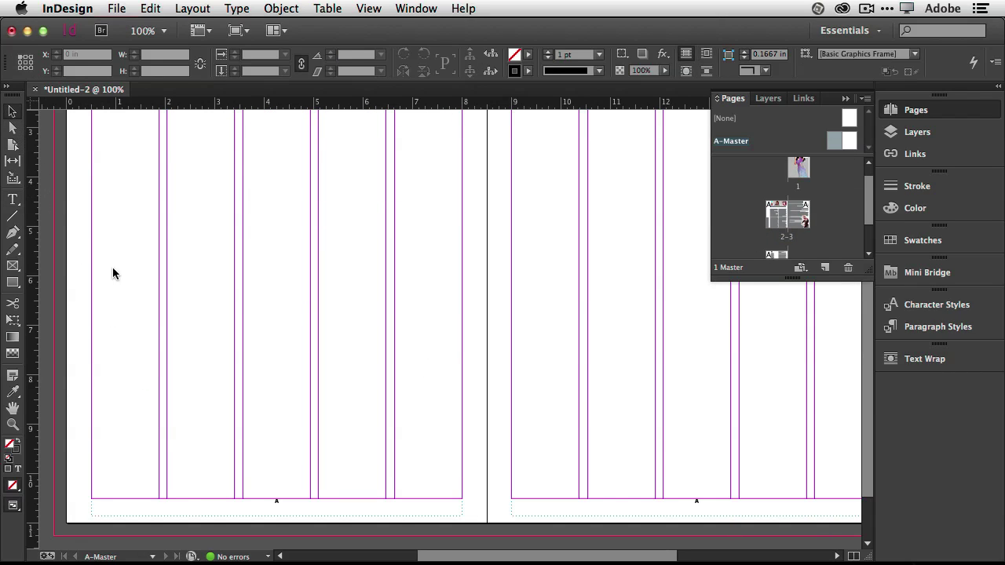
left_click(282, 502)
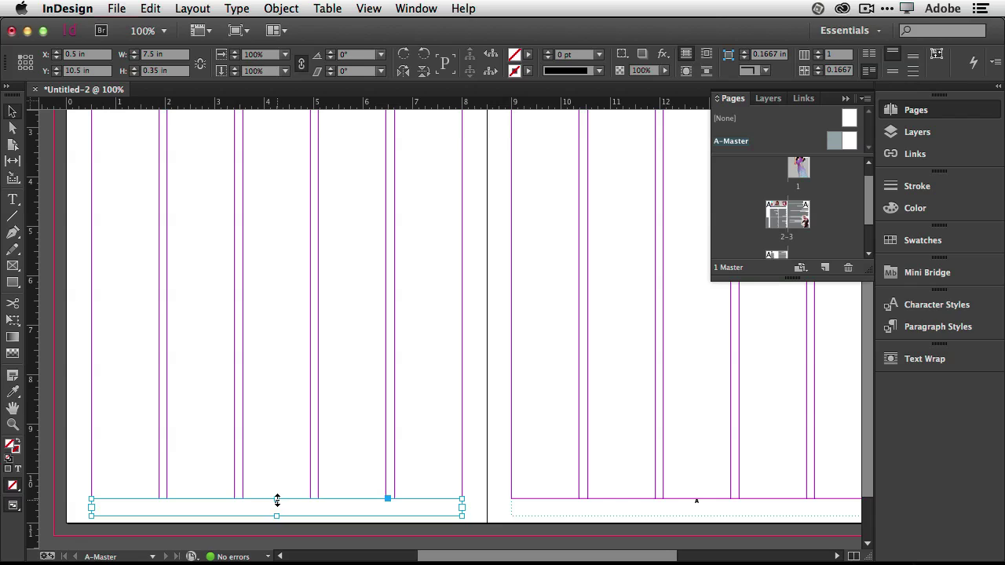
left_click_drag(277, 500, 276, 503)
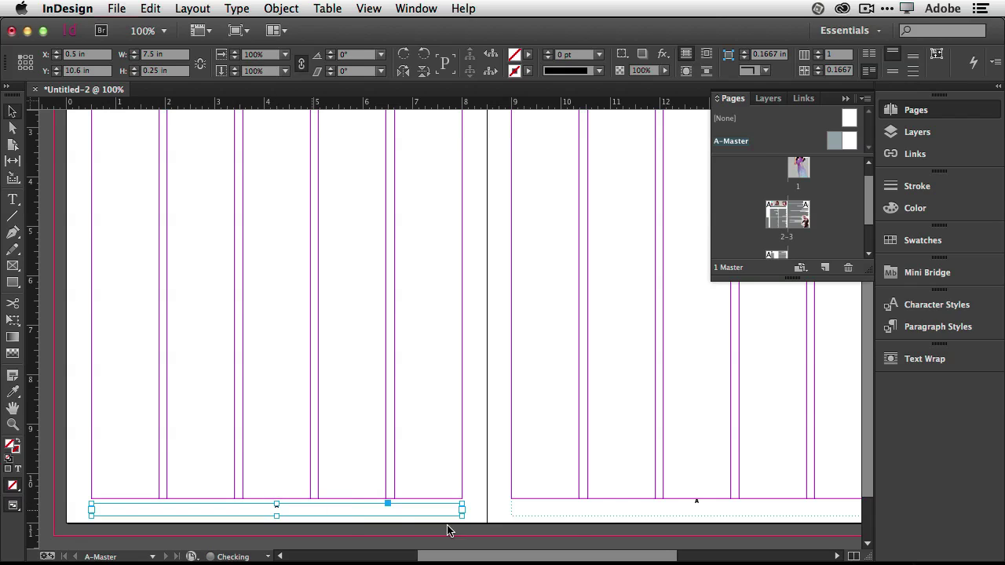
left_click(603, 508)
left_click_drag(697, 501, 697, 503)
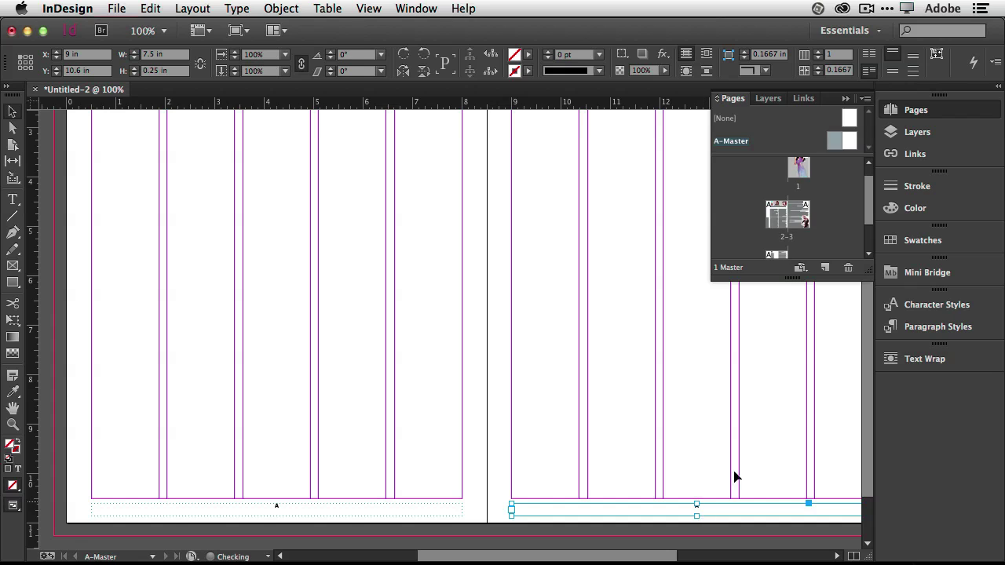
double_click(785, 223)
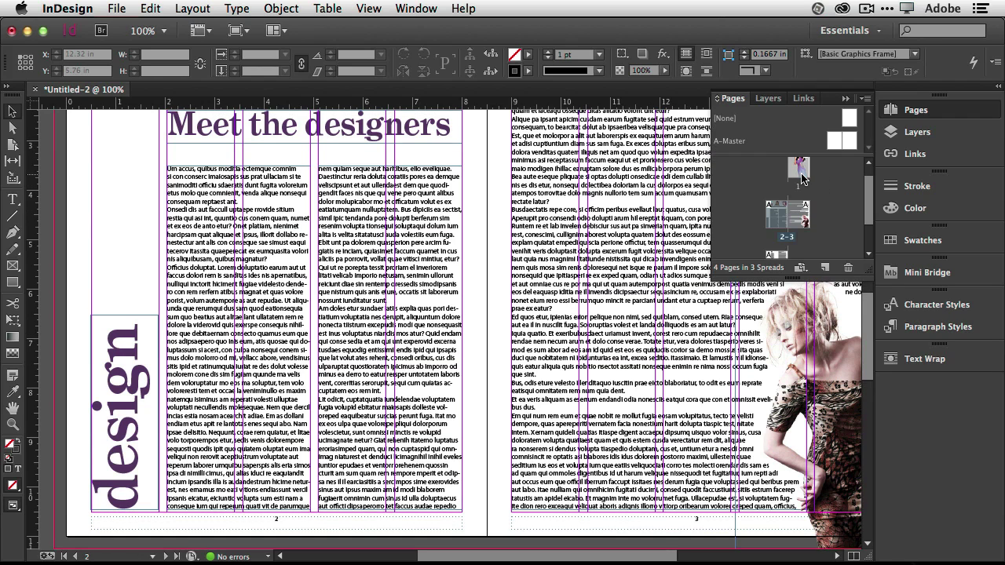
Open page 1 and apply the [None] master to it in place of A-Master.
double_click(800, 172)
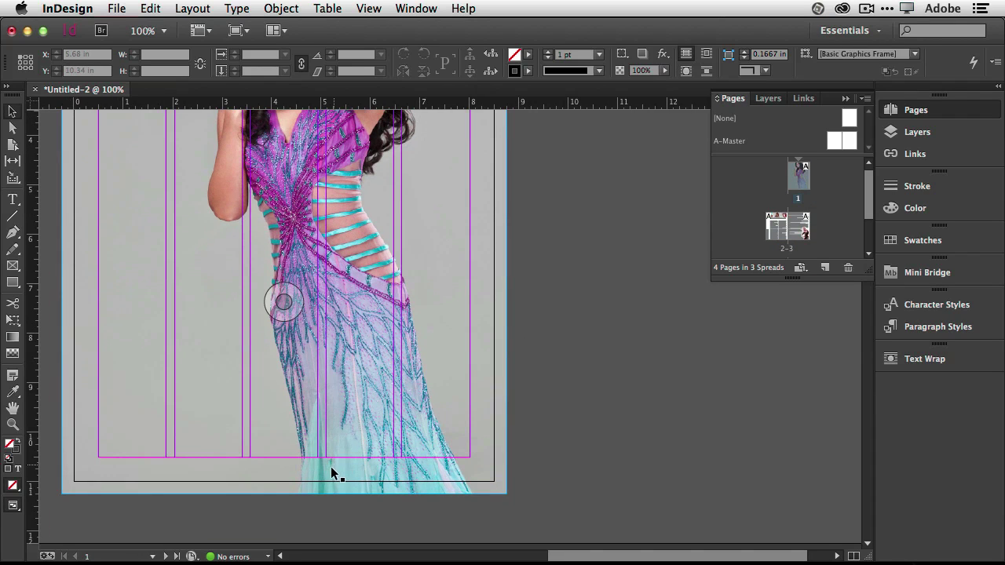
scroll(321, 476, "down", 1)
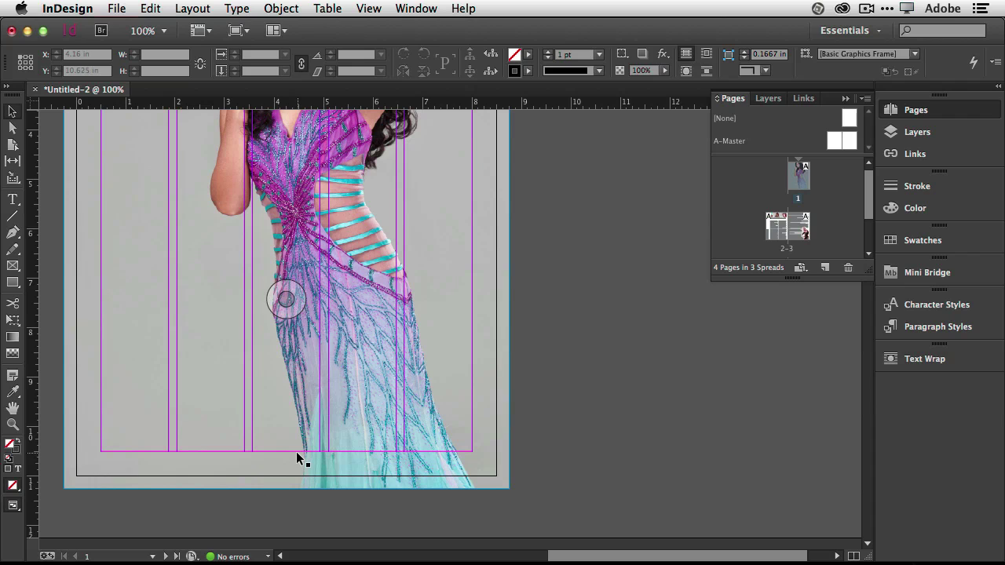
scroll(518, 424, "up", 3)
scroll(518, 424, "right", 1)
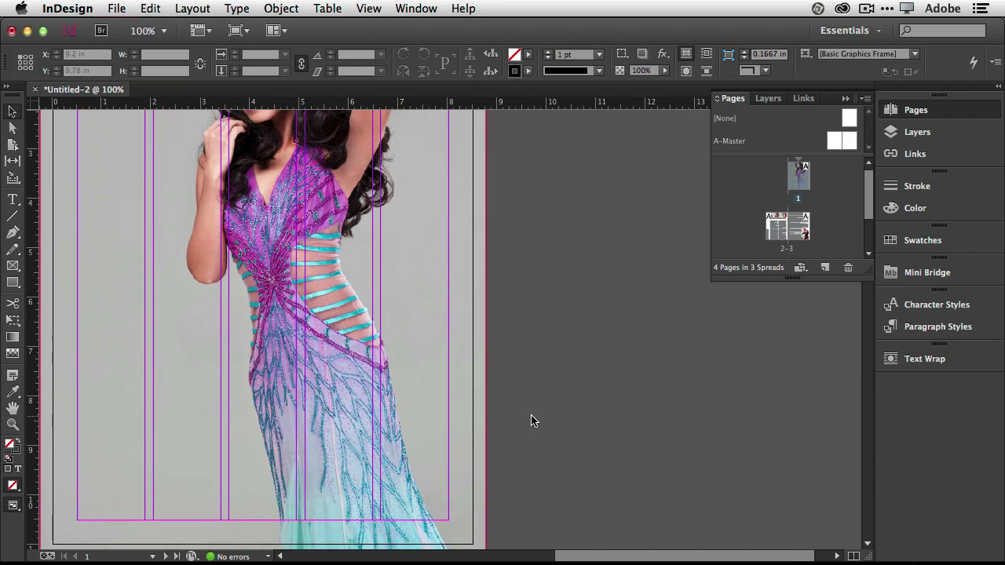
scroll(531, 421, "up", 4)
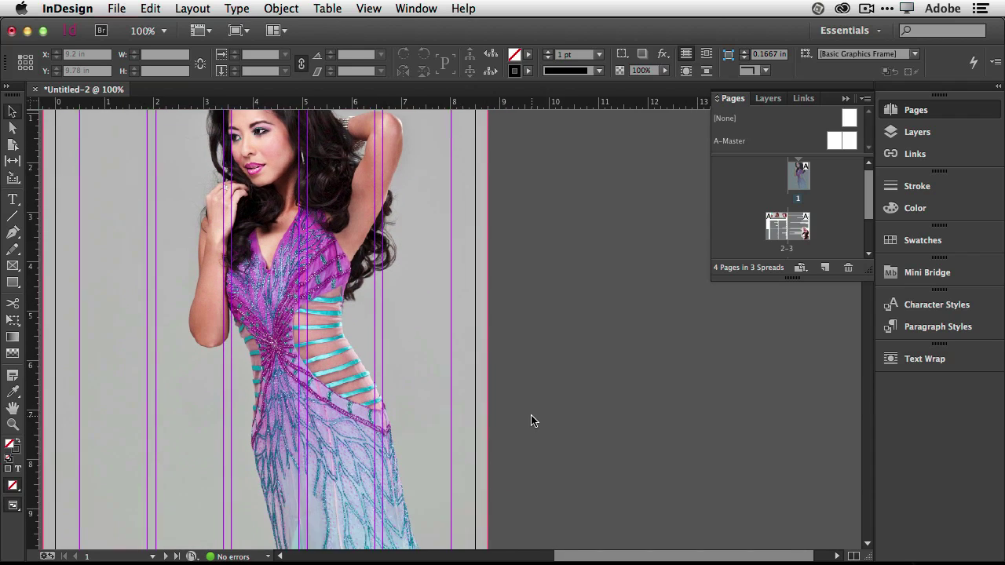
scroll(531, 420, "down", 6)
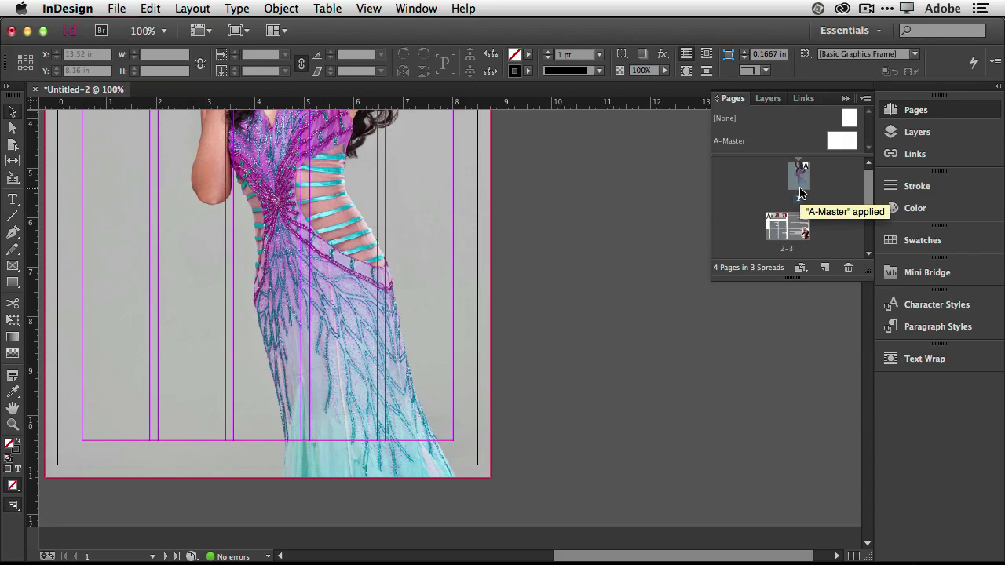
mouse_move(808, 190)
left_mouse_down()
mouse_move(849, 119)
mouse_move(824, 135)
mouse_move(801, 185)
left_mouse_up()
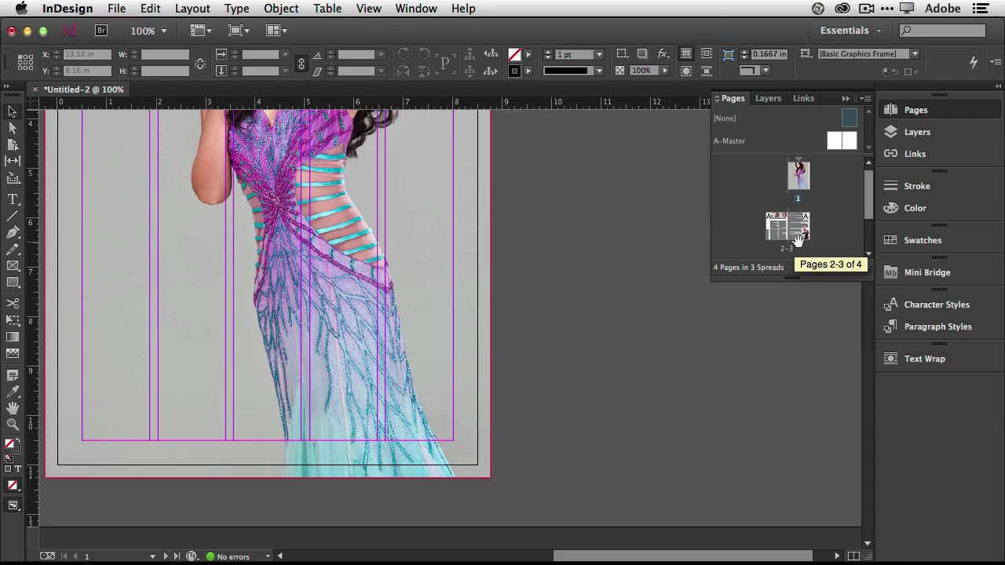
Draw a text frame about 8 x 0.7 in across the head of cover page 1 and enter the title INDESIGN.
scroll(798, 241, "down", 4)
scroll(811, 175, "up", 4)
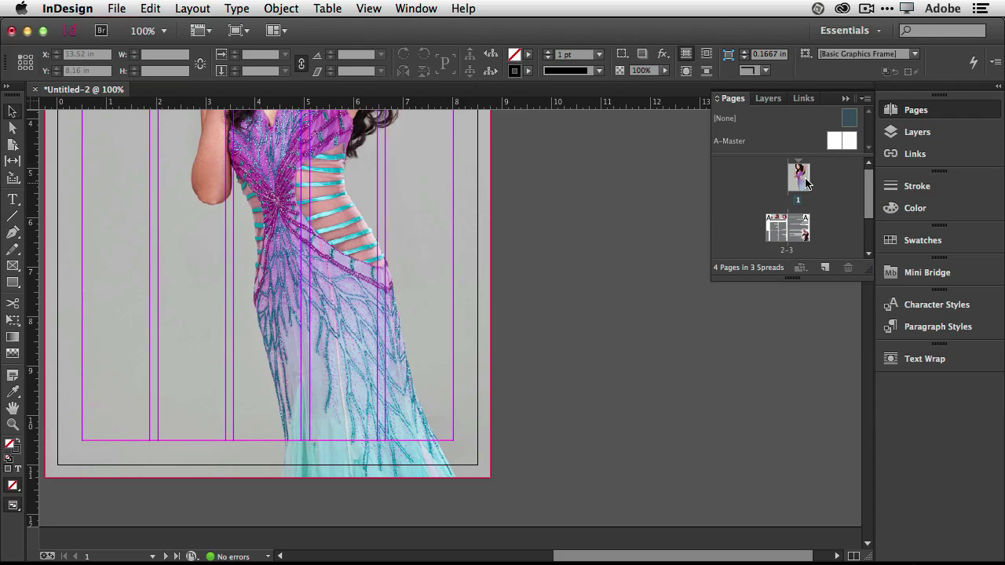
scroll(607, 236, "up", 5)
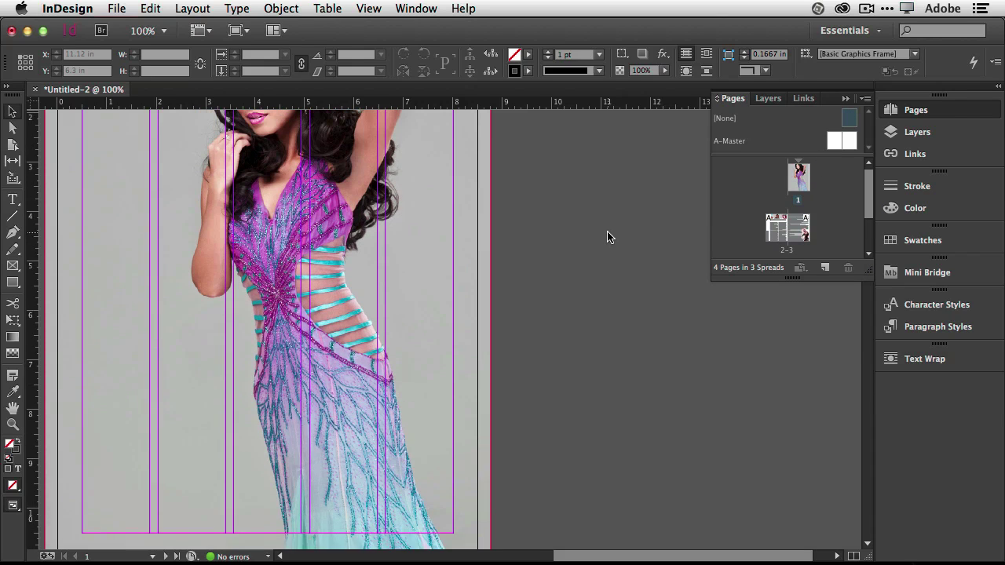
scroll(607, 236, "up", 5)
scroll(607, 237, "left", 5)
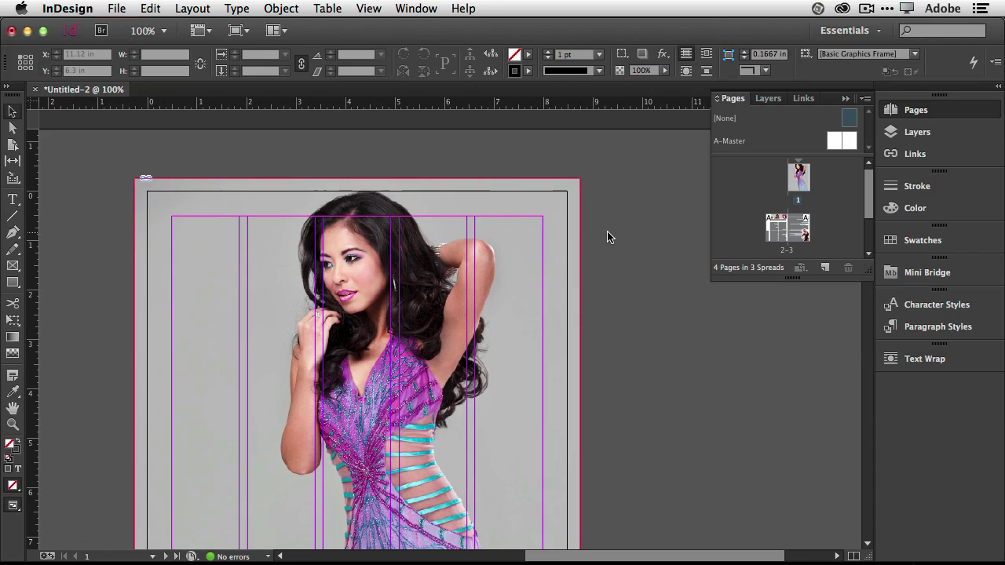
scroll(607, 235, "up", 1)
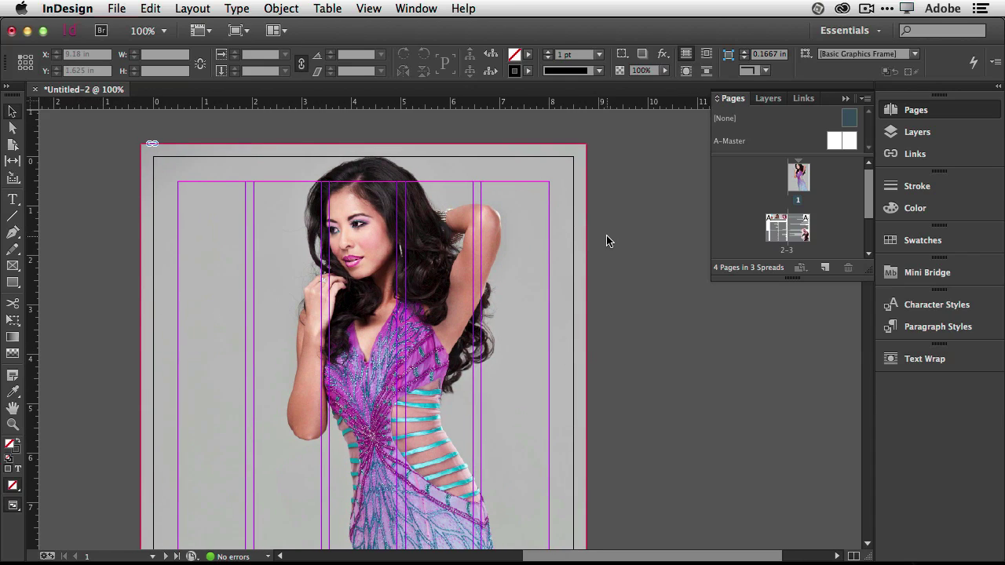
left_click(550, 255)
left_click(13, 201)
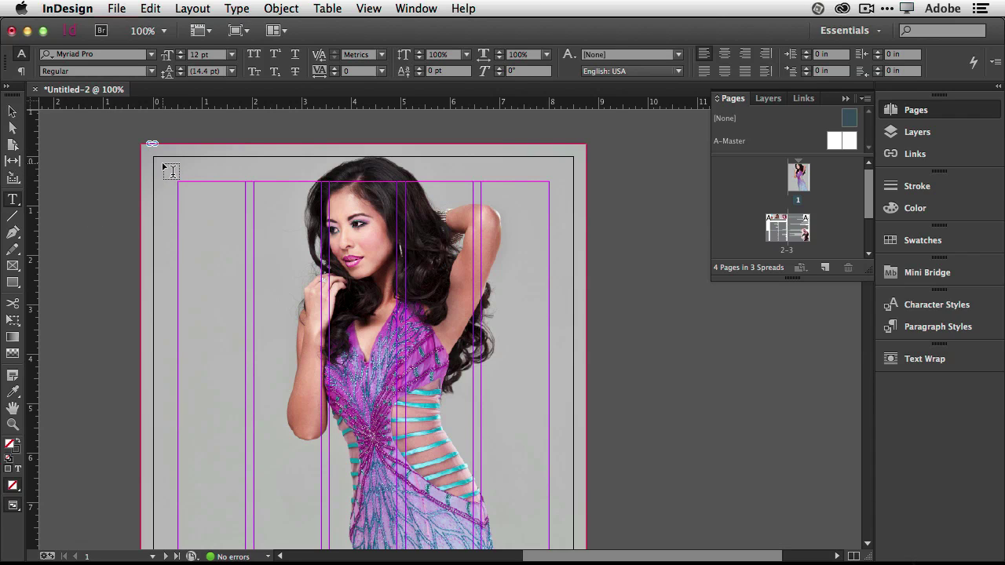
left_click_drag(163, 165, 560, 200)
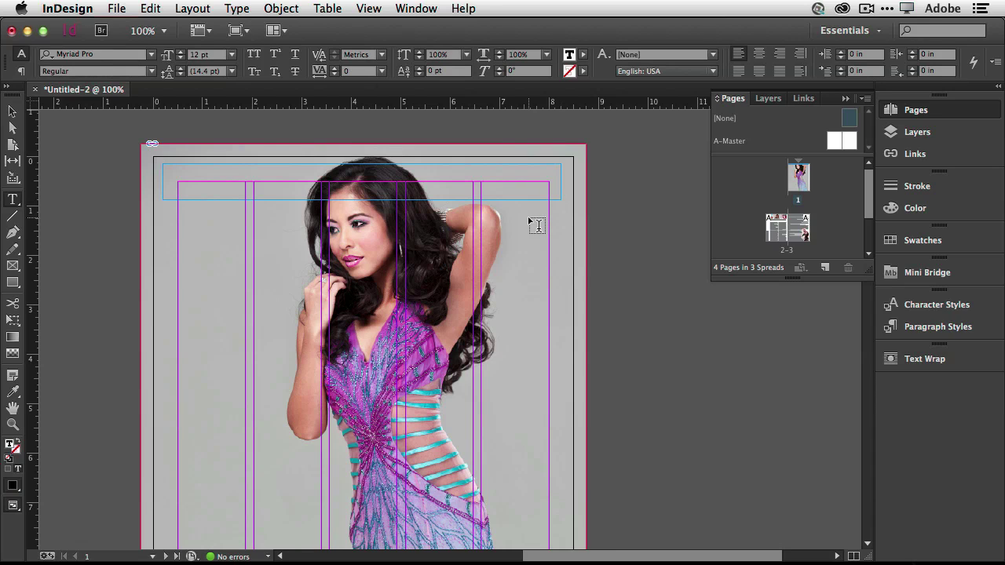
type("INDESIGN")
Enlarge the whole INDESIGN title to 70 pt.
key("super+a")
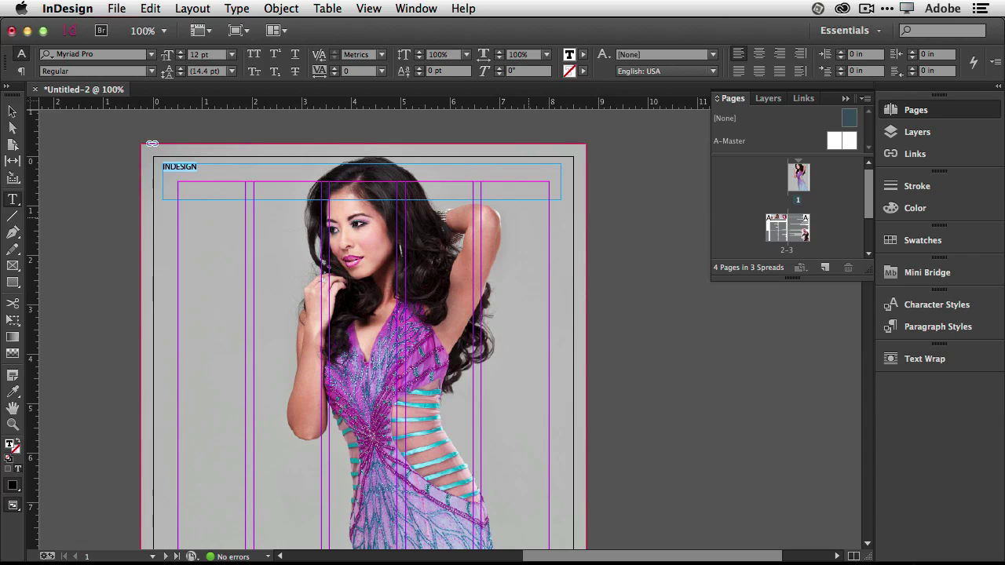
key("super+shift+period")
key("super+shift+period")
key("super+shift+period")
key("super+shift+period")
key("super+shift+period")
key("super+shift+period")
key("super+shift+period")
key("super+shift+period")
key("super+shift+period")
key("super+shift+period")
key("super+shift+period")
key("super+shift+period")
key("super+shift+period")
key("super+shift+period")
key("super+shift+period")
key("super+shift+period")
key("super+shift+period")
key("super+shift+period")
key("super+shift+period")
key("super+shift+period")
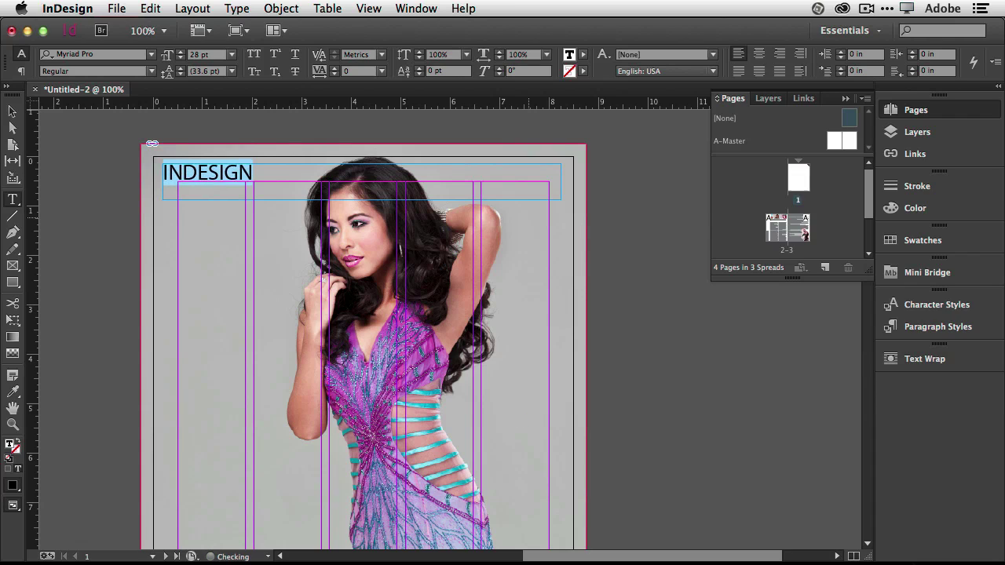
key("super+shift+period")
key("super+shift+period")
key("super+shift+period")
key("super+shift+period")
key("super+shift+period")
key("super+shift+period")
key("super+shift+period")
key("super+shift+period")
key("super+shift+period")
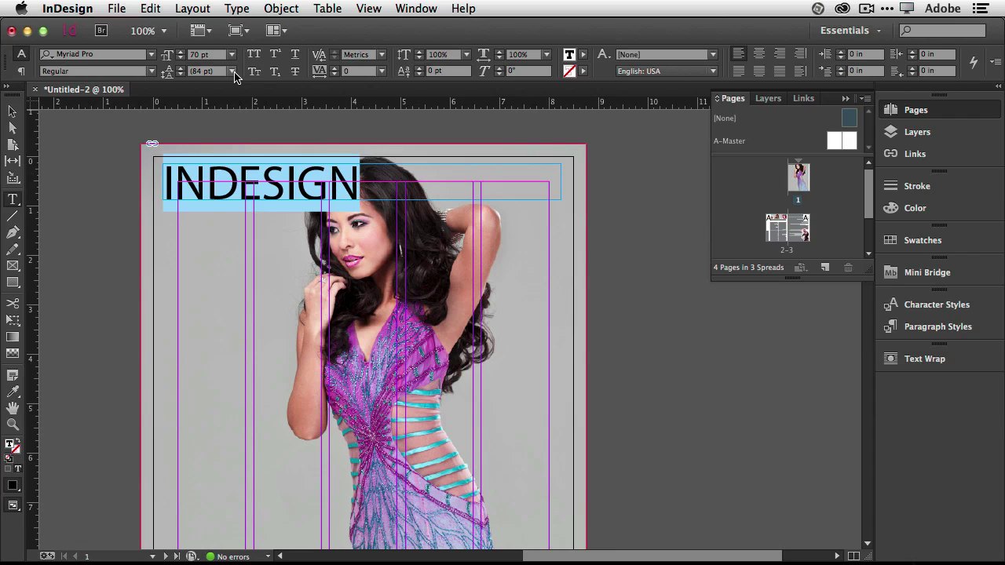
Set the INDESIGN title in the Grad Regular font.
left_click(102, 56)
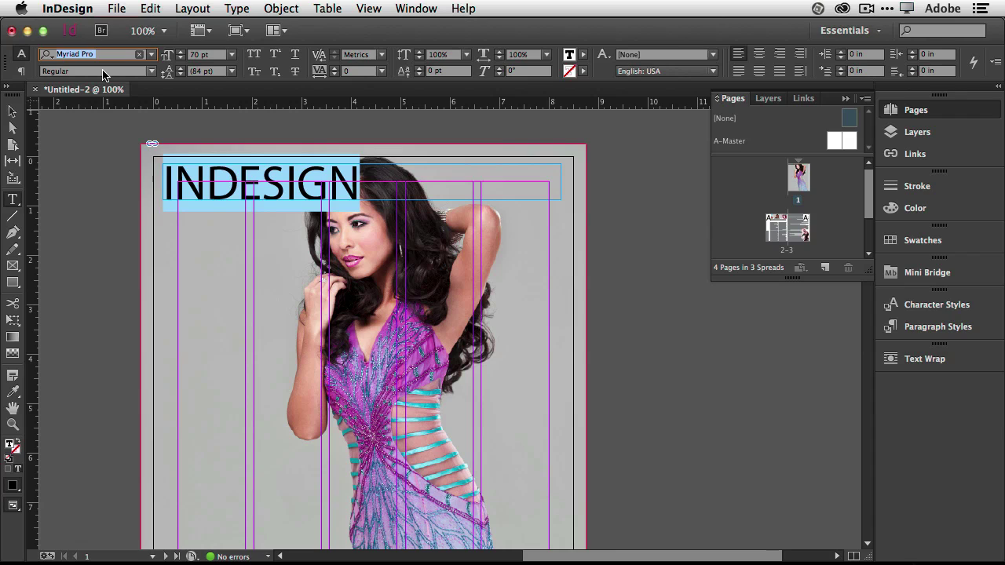
type("grad")
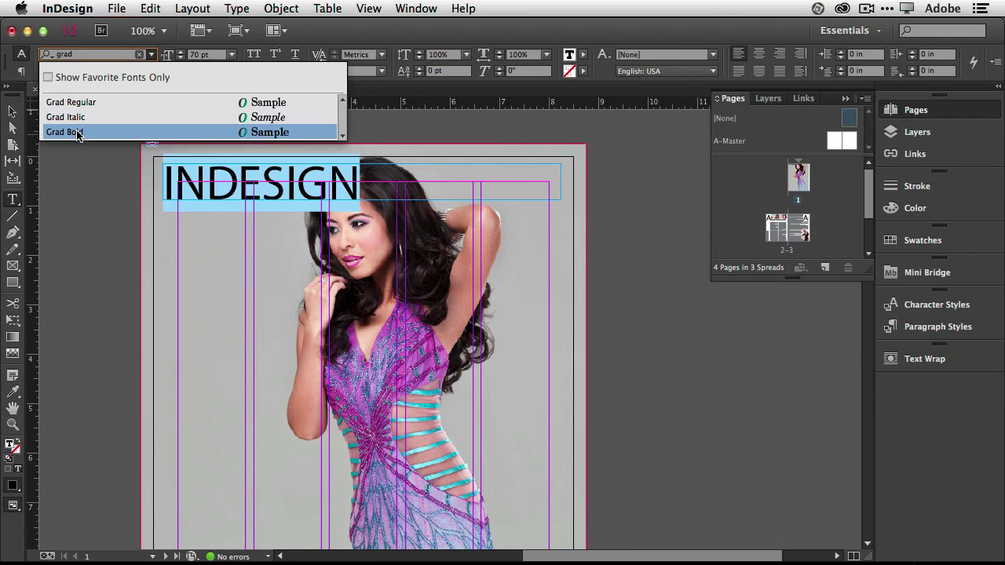
left_click(78, 105)
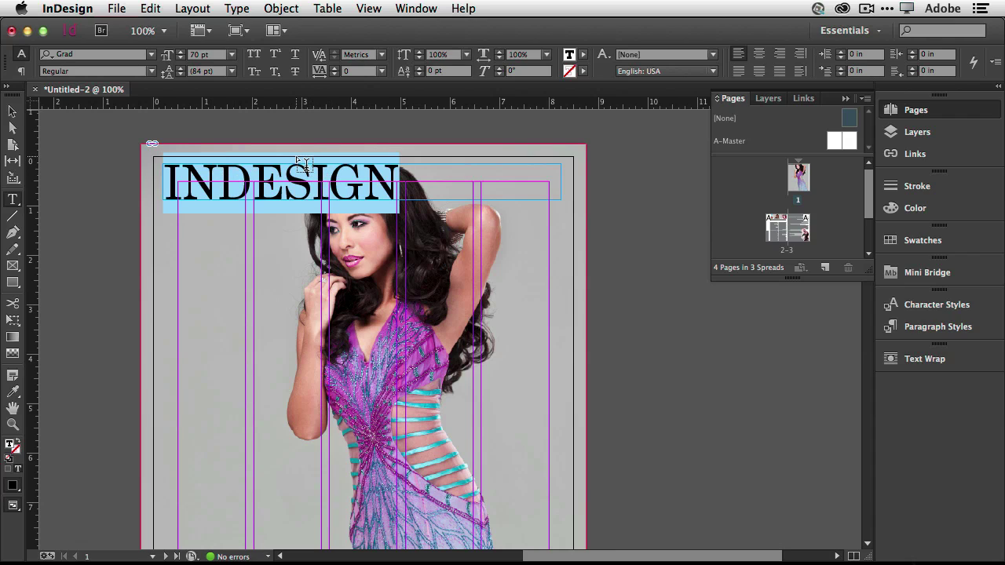
Widen the tracking of the INDESIGN title to 480 so the word fills its frame on a single line.
key("alt+Right")
key("alt+Right")
key("alt+Right")
key("alt+Right")
key("alt+Right")
key("alt+Right")
key("alt+Right")
key("alt+Right")
key("alt+Right")
key("alt+Right")
key("alt+Right")
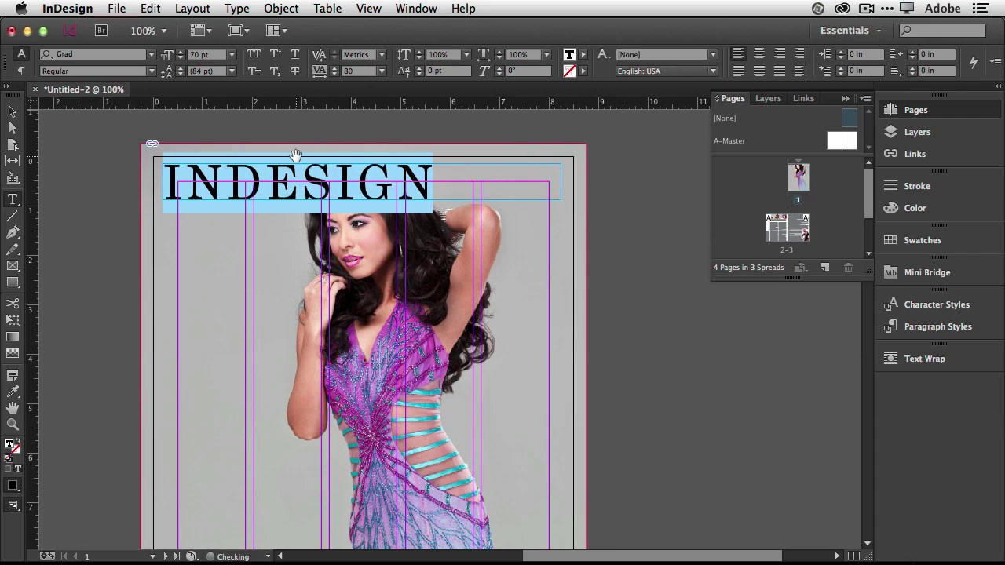
key("alt+Right")
key("alt+Right")
key("alt+Right")
key("alt+Right")
key("alt+Right")
key("alt+Right")
key("alt+Right")
key("alt+Right")
key("alt+Right")
key("alt+Right")
key("alt+Right")
key("alt+Right")
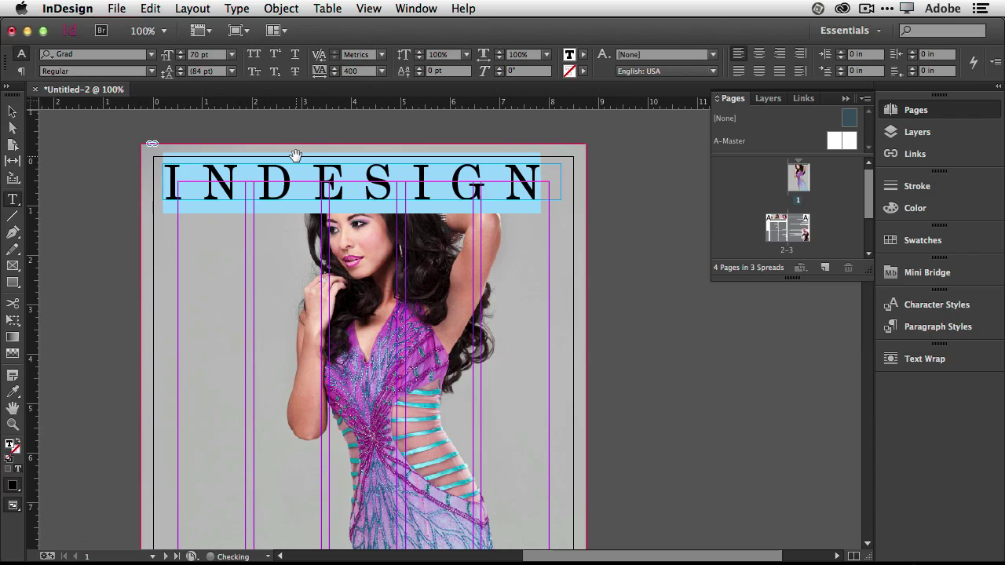
key("alt+Right")
key("alt+Right")
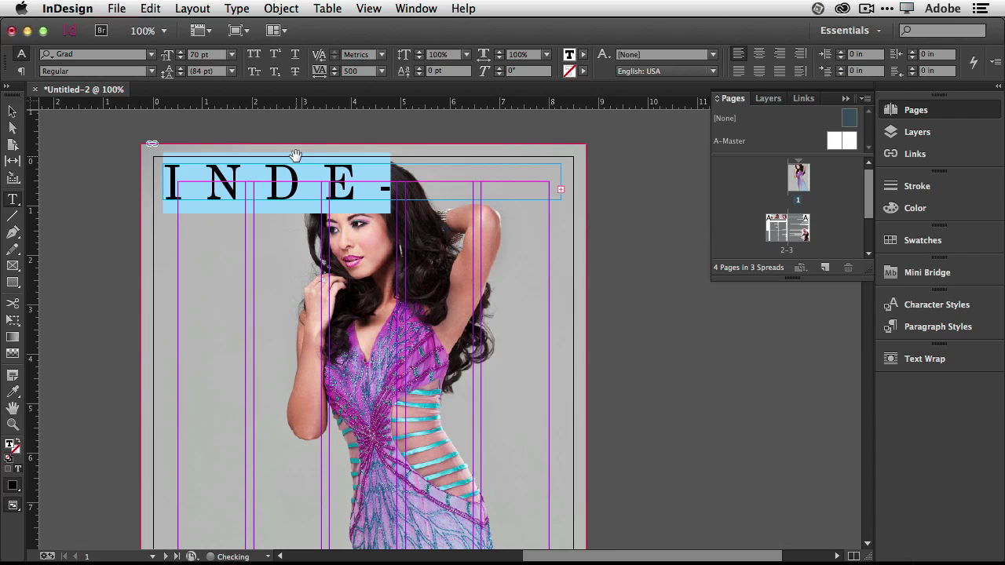
key("alt+Left")
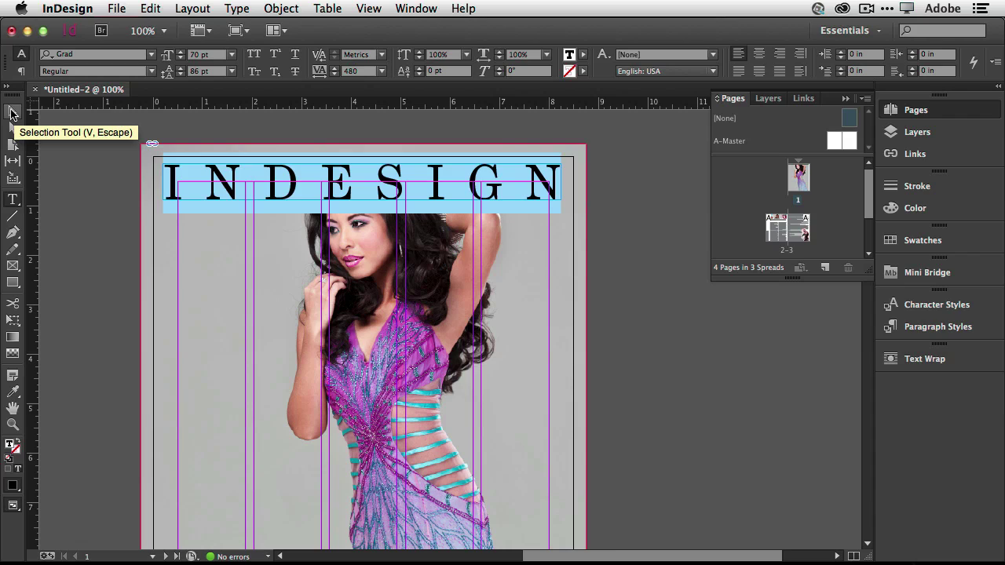
Try the yellow, magenta and green swatches on the INDESIGN title, settle on purple R=97 G=67 B=110, and deselect the frame.
left_click(887, 242)
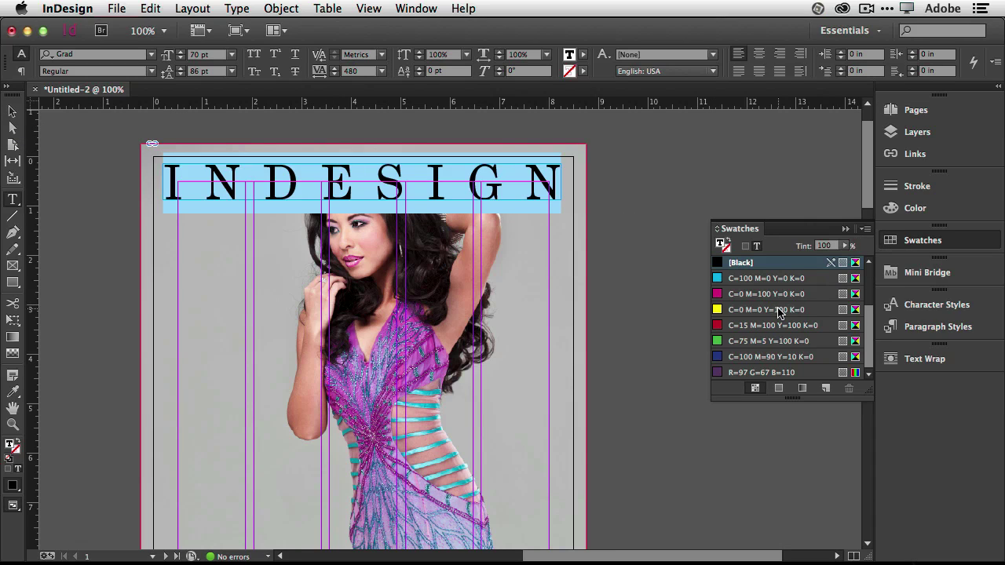
left_click(745, 374)
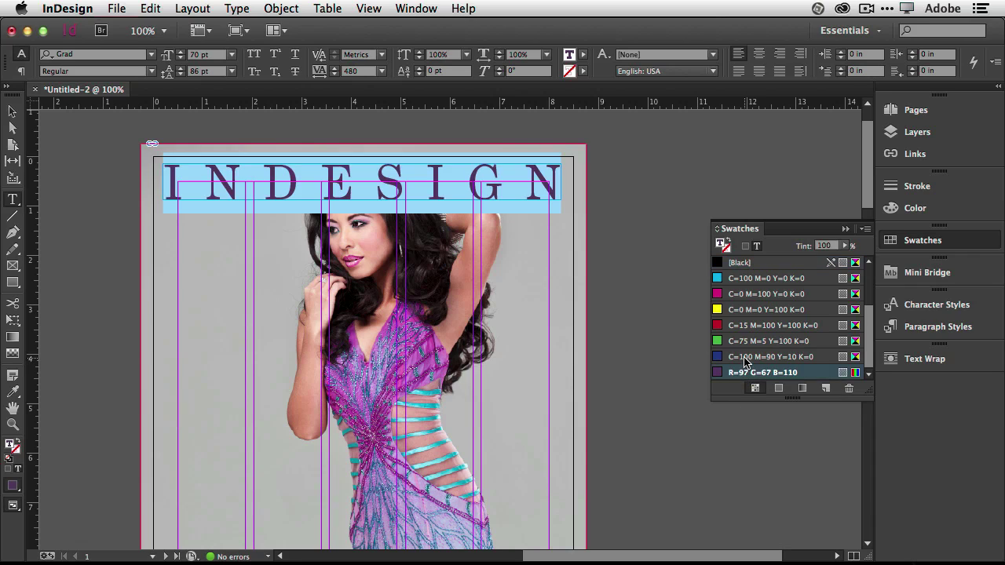
left_click(740, 311)
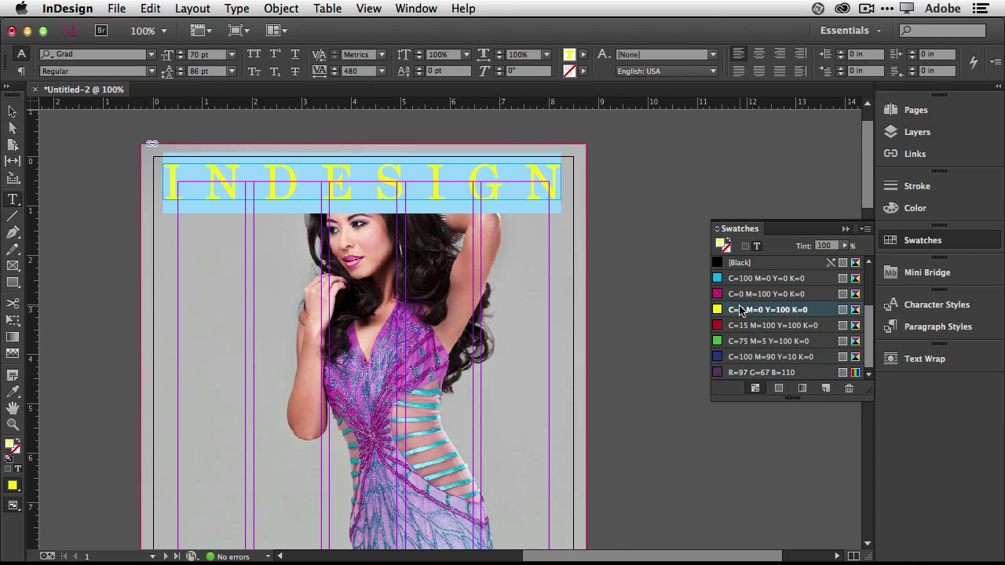
left_click(740, 295)
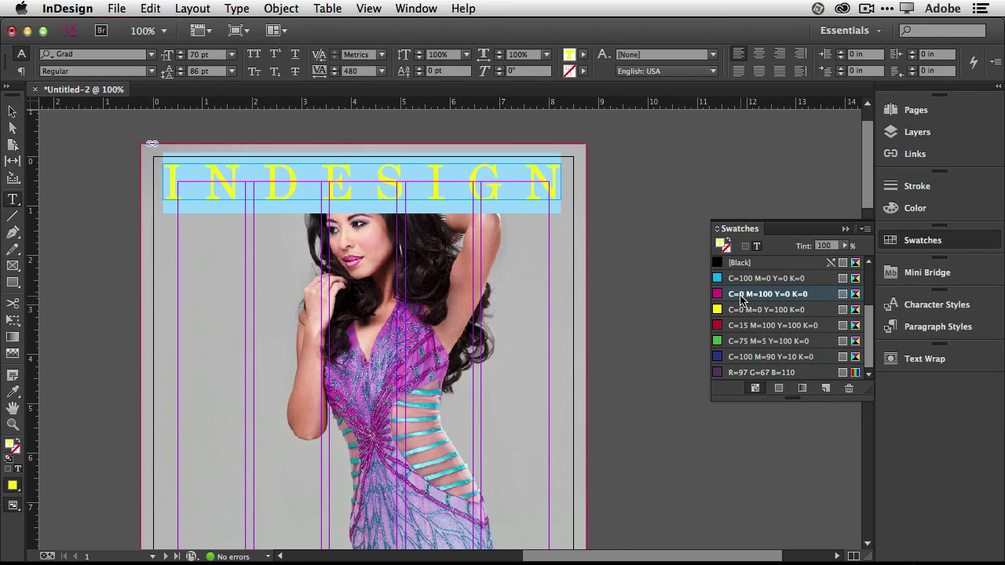
left_click(751, 341)
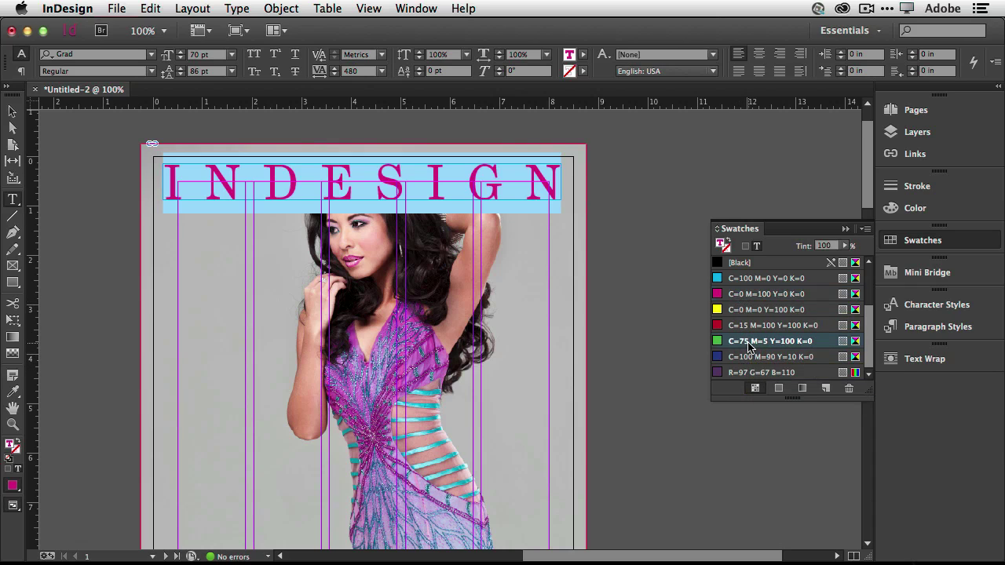
left_click(751, 372)
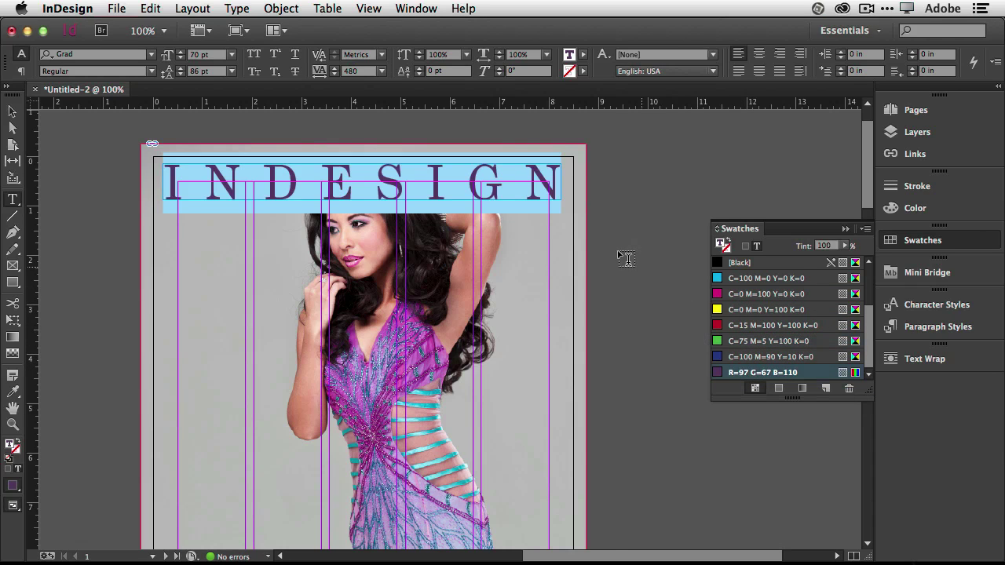
left_click(12, 112)
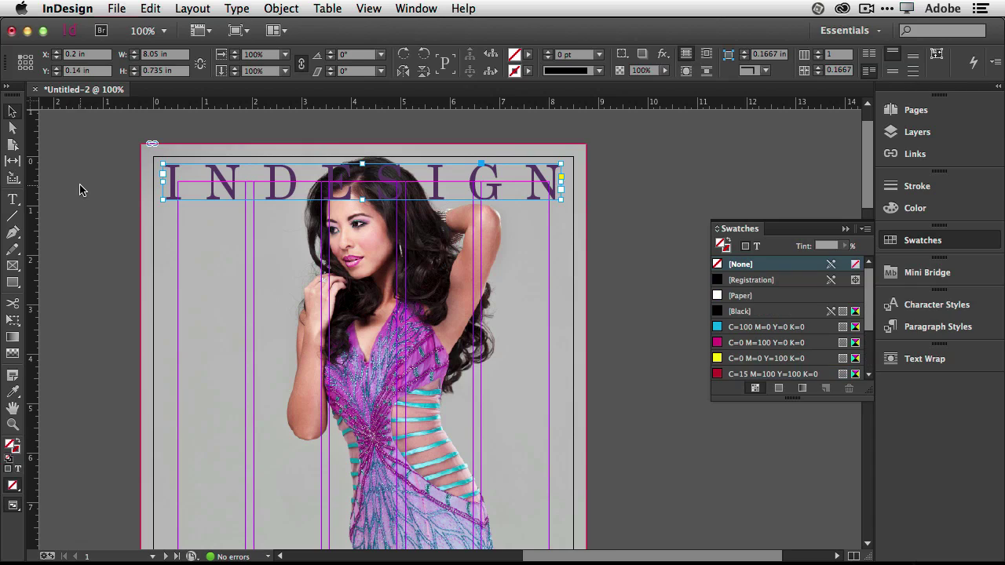
left_click(163, 206)
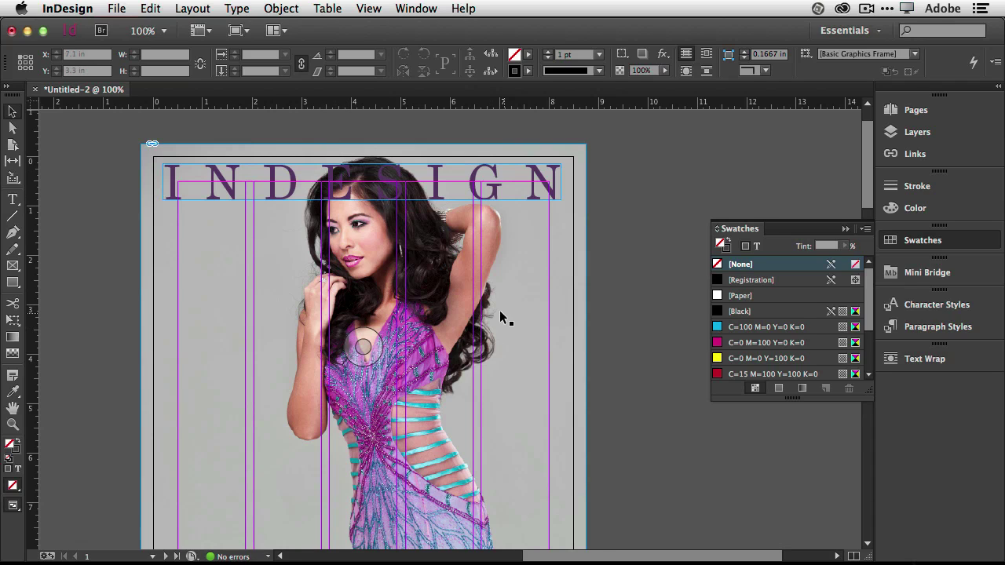
Draw a text frame spanning the cover's first two columns beside the dress and enter "What's In for the Winter".
scroll(589, 297, "down", 1)
scroll(595, 296, "down", 3)
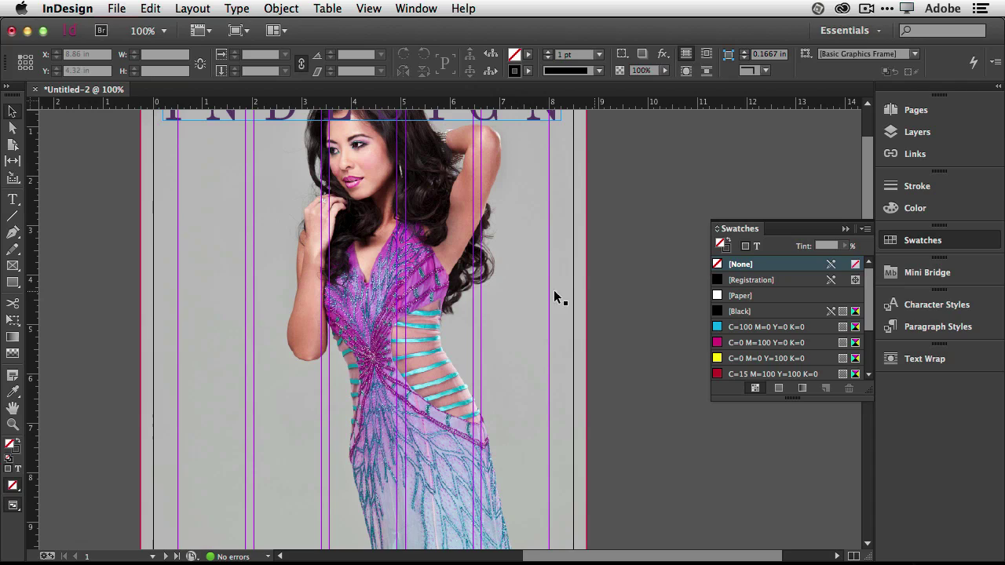
left_click(12, 199)
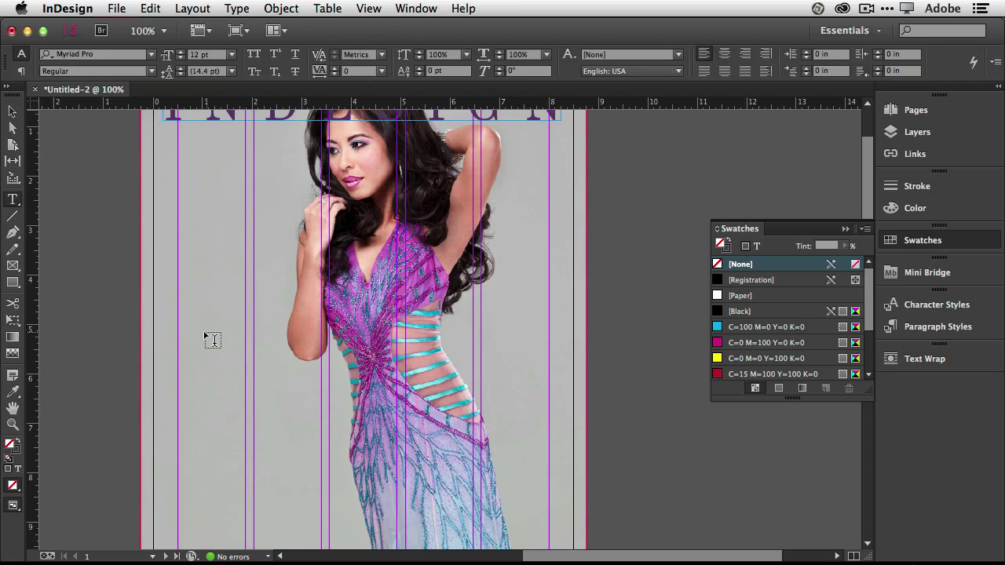
scroll(186, 316, "up", 1)
scroll(196, 319, "up", 4)
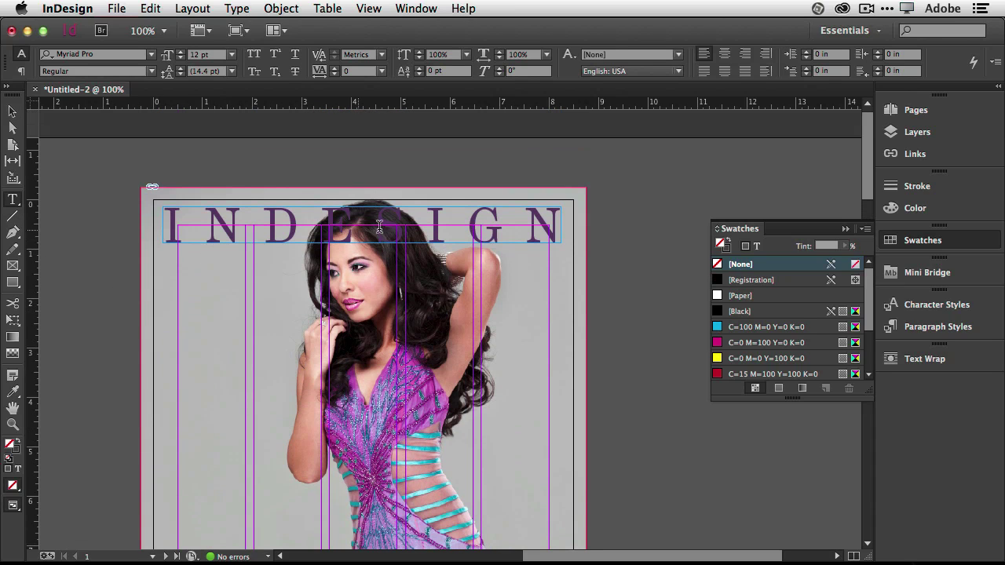
scroll(243, 344, "down", 5)
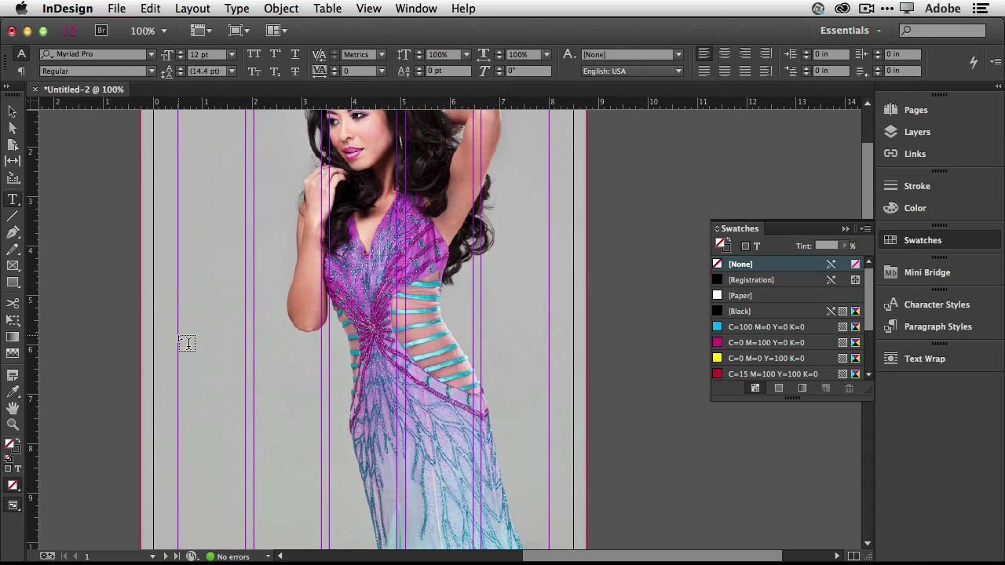
left_click_drag(178, 336, 323, 503)
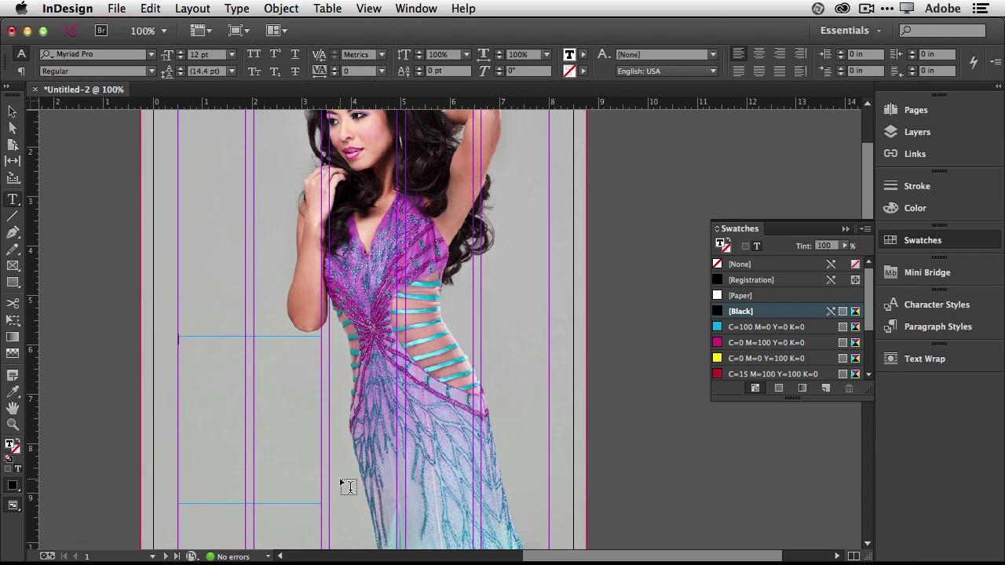
type("What's in for")
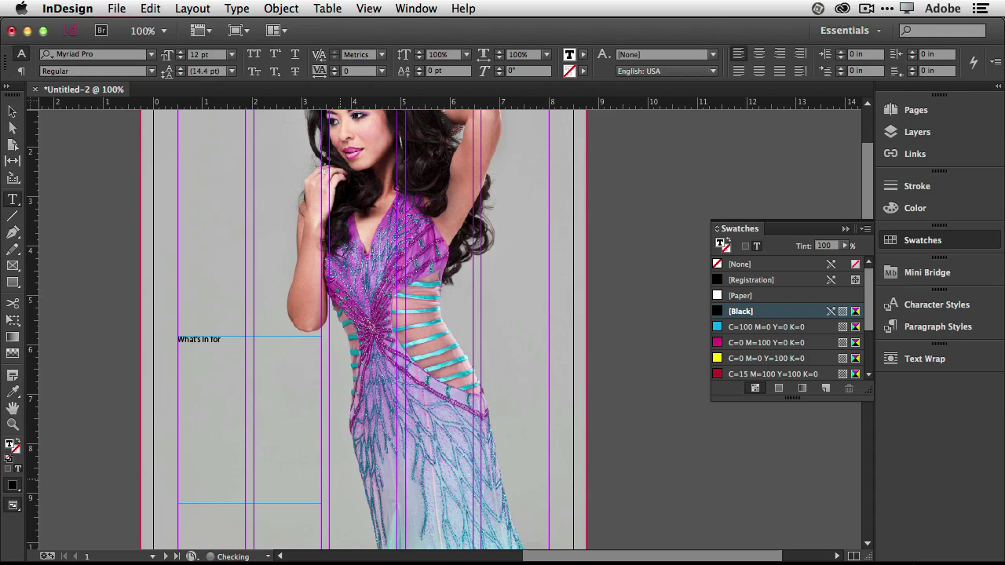
type(" the Wing")
Set the whole "What's In for the Winter" cover line in Proxima Nova Thin.
key("super+a")
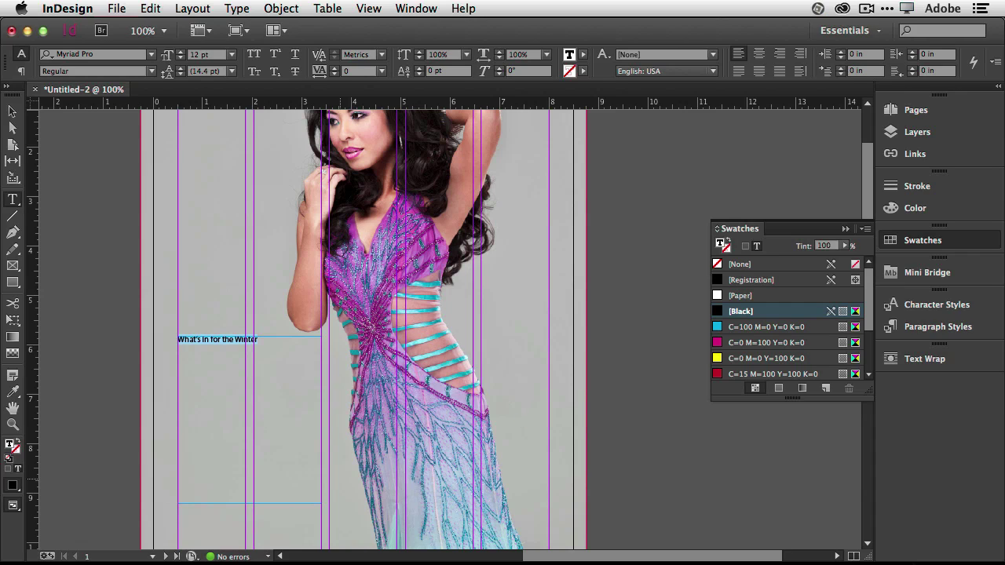
left_click(154, 56)
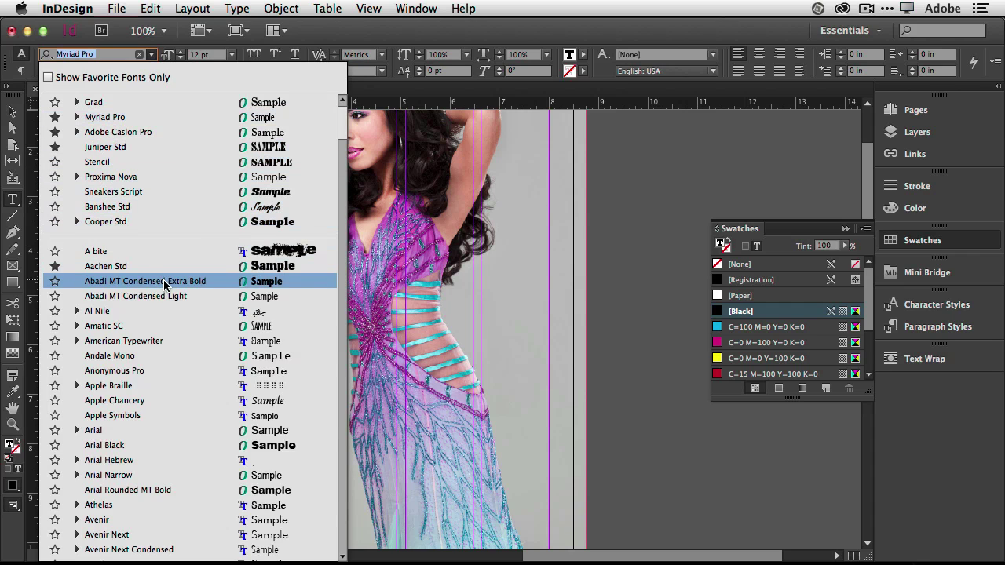
scroll(167, 294, "down", 2)
scroll(166, 293, "down", 8)
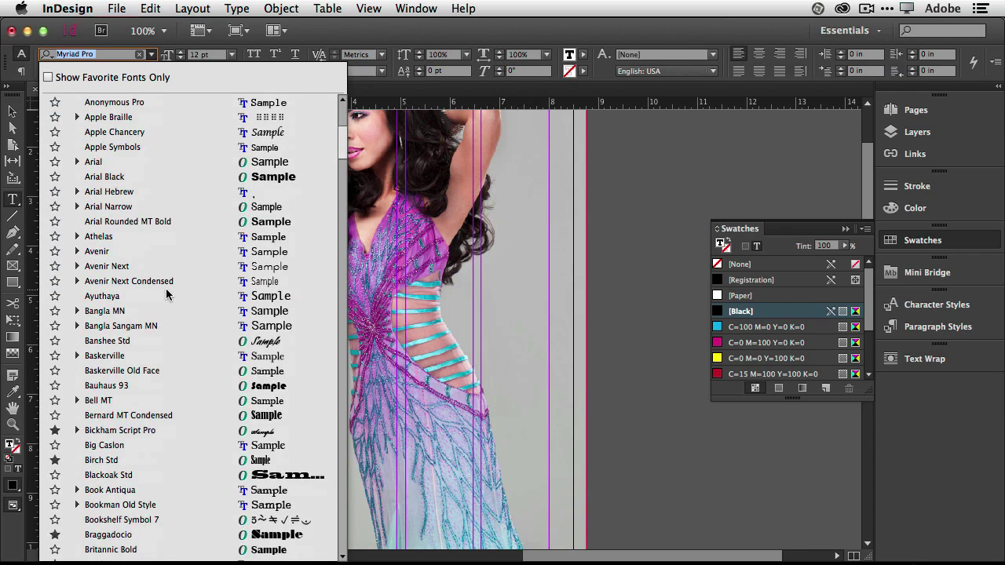
scroll(167, 294, "up", 10)
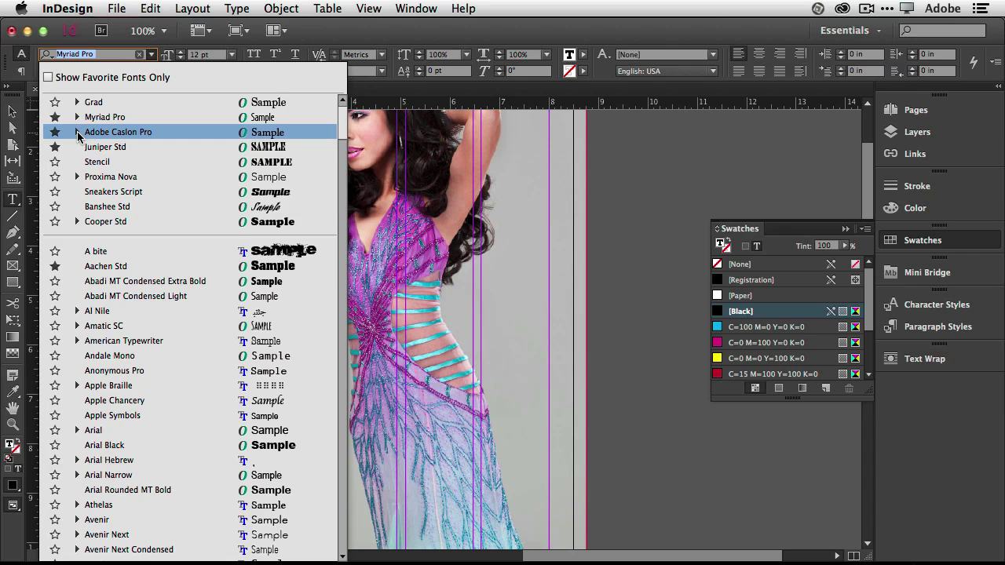
left_click(77, 177)
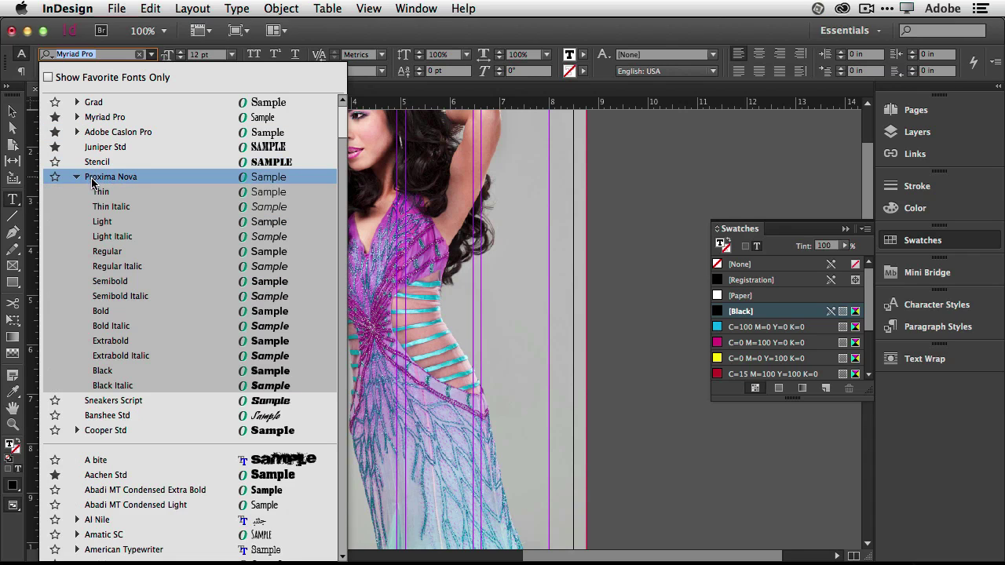
left_click(113, 195)
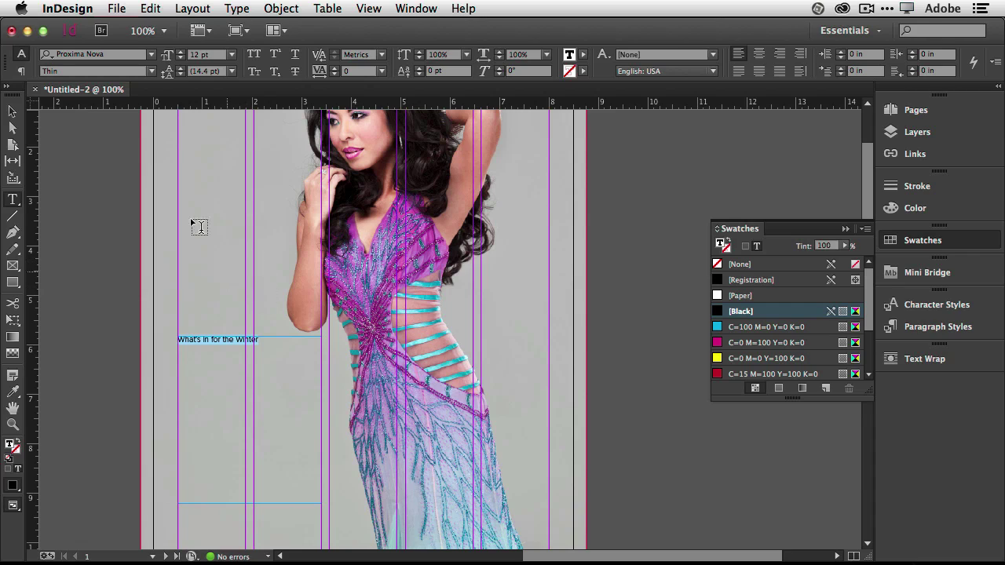
Enlarge the cover line to 60 pt, then reduce it to 56 pt so "Winter" fits unhyphenated.
left_click(231, 55)
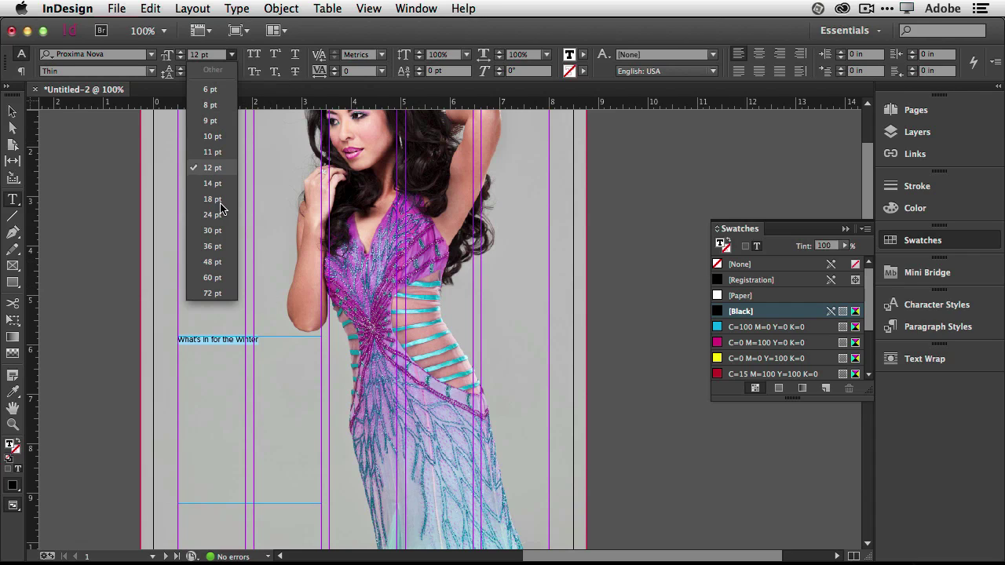
left_click(223, 278)
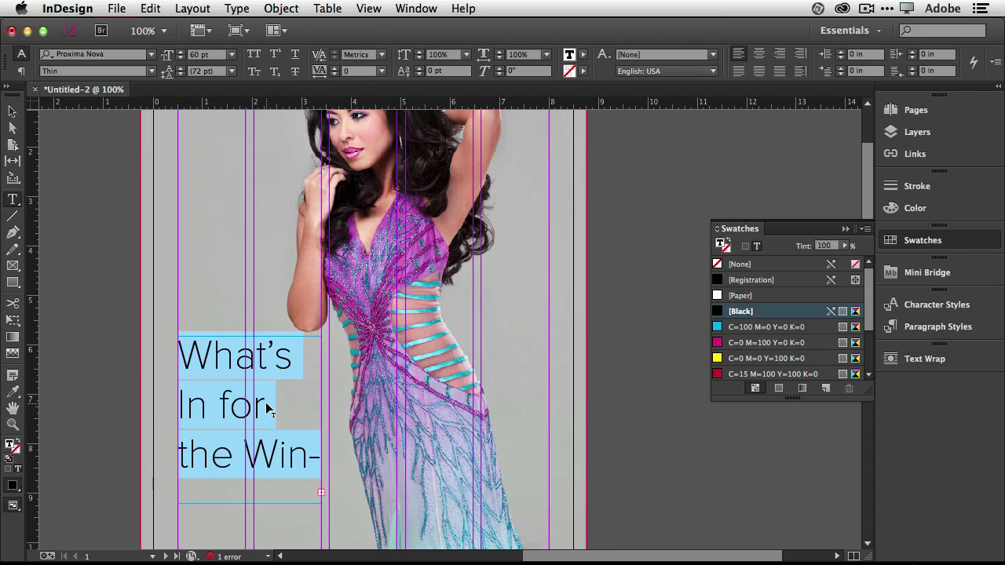
key("super+shift+comma")
key("super+shift+comma")
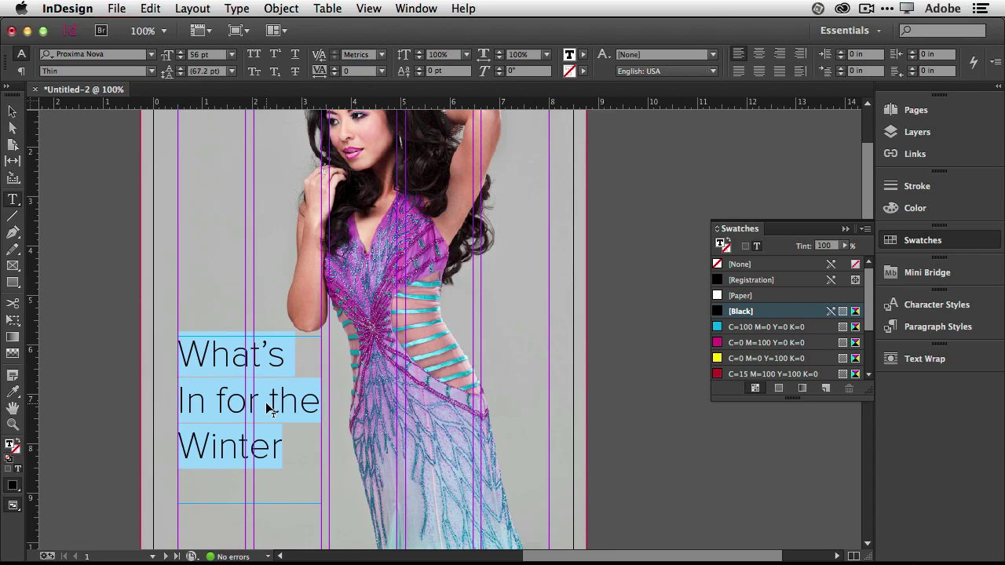
Tighten the leading of the three-line cover line to 45.2 pt.
key("alt+Up")
key("alt+Up")
key("alt+Up")
key("alt+Up")
key("alt+Up")
key("alt+Up")
key("alt+Up")
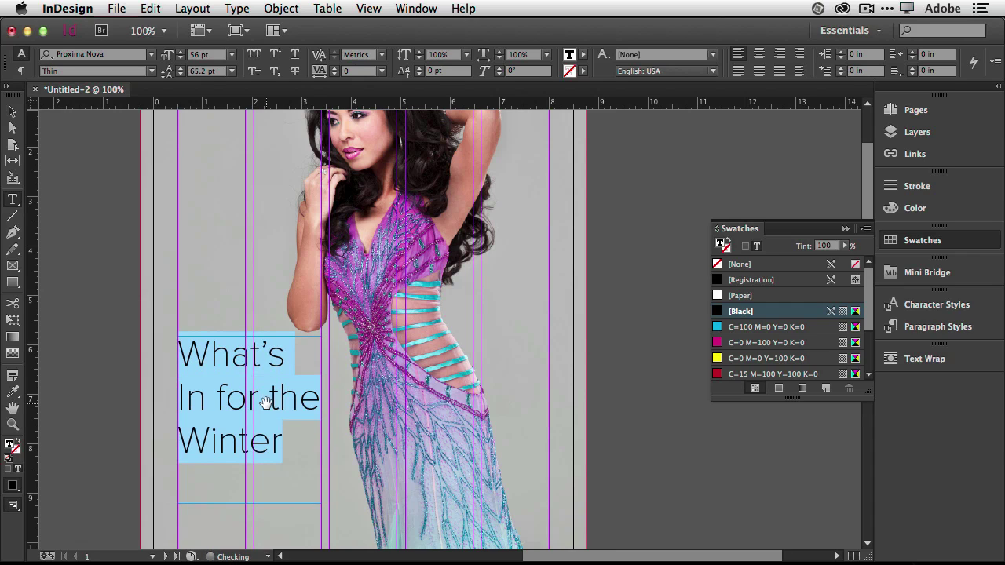
key("alt+Up")
key("alt+Up")
key("alt+Up")
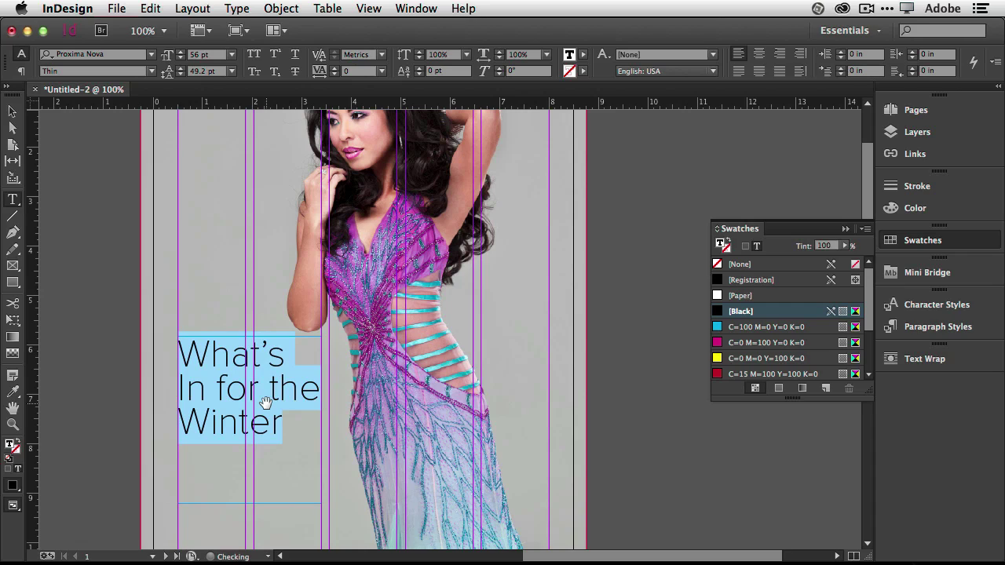
key("alt+Up")
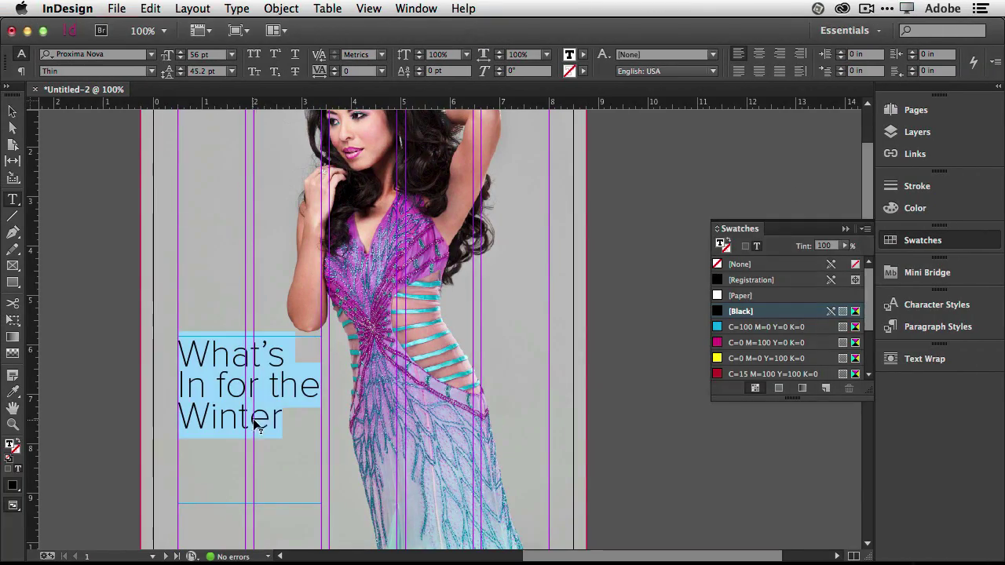
Add a question mark after "Winter" and shorten the cover line's frame to a height of 2.08 in.
double_click(283, 423)
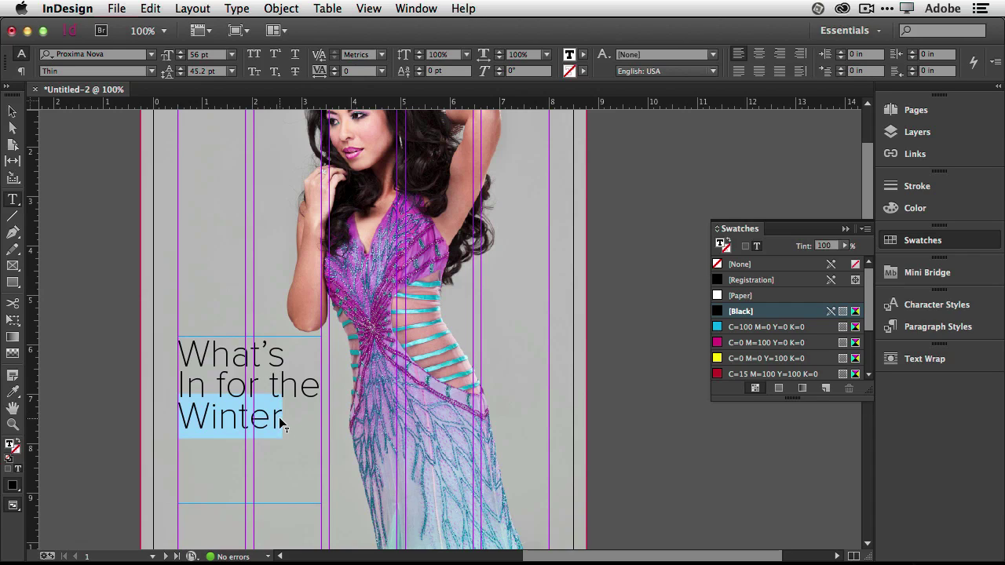
left_click(278, 417)
type("?")
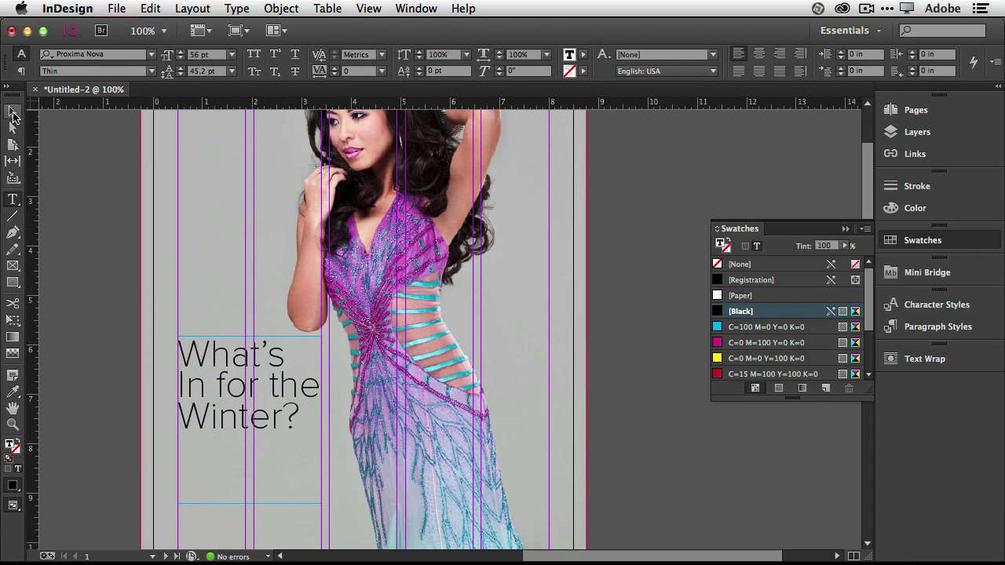
left_click(12, 112)
left_click_drag(248, 503, 248, 439)
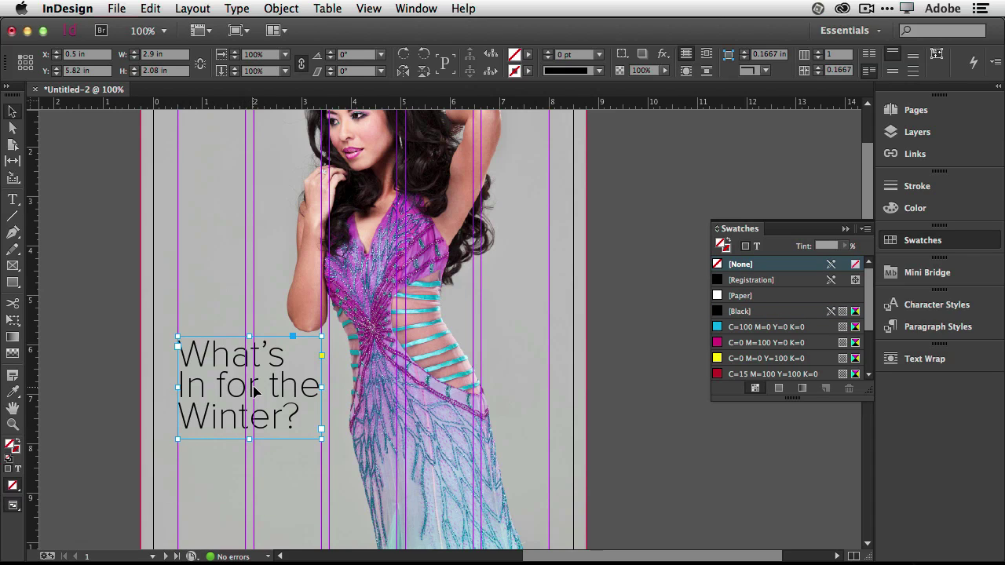
Save the magazine document as Mag.indd in the ID CC Top 10 folder.
scroll(254, 386, "down", 3)
scroll(253, 393, "up", 3)
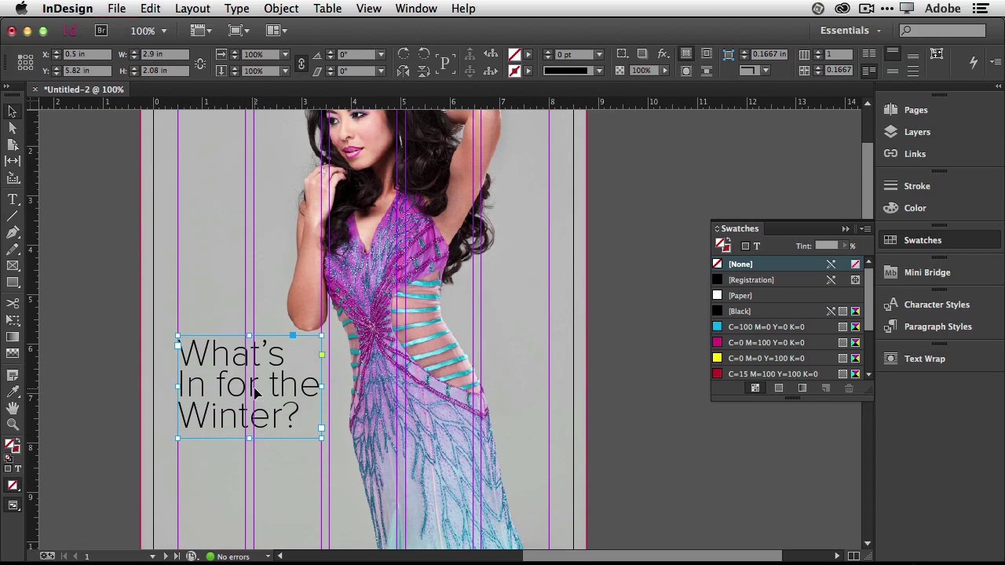
key("super+minus")
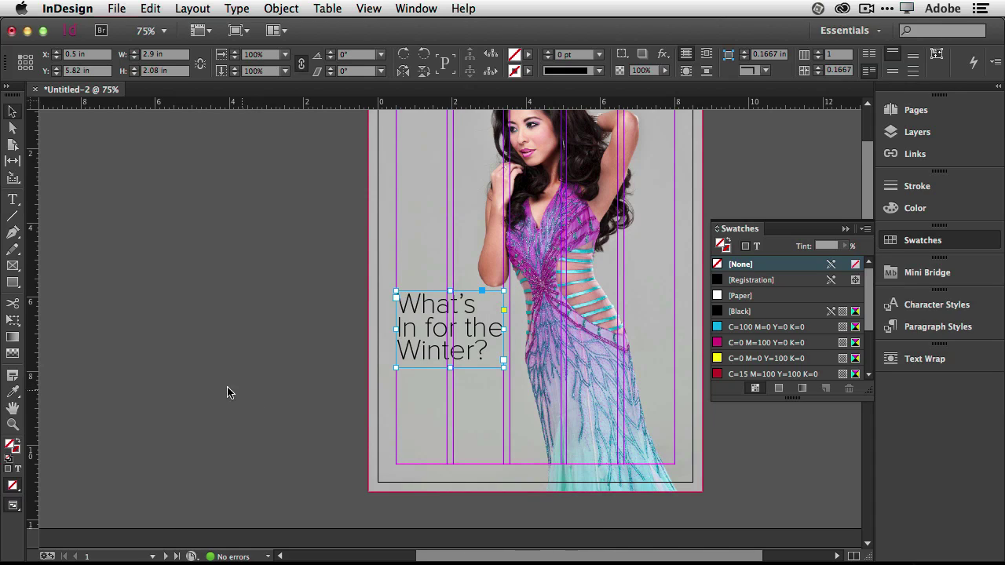
left_click(117, 8)
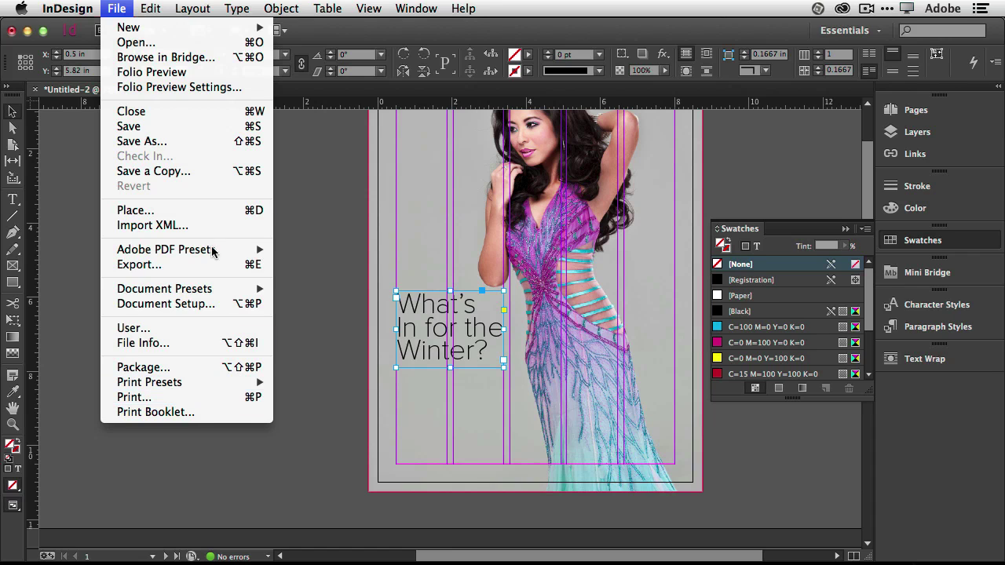
left_click(130, 126)
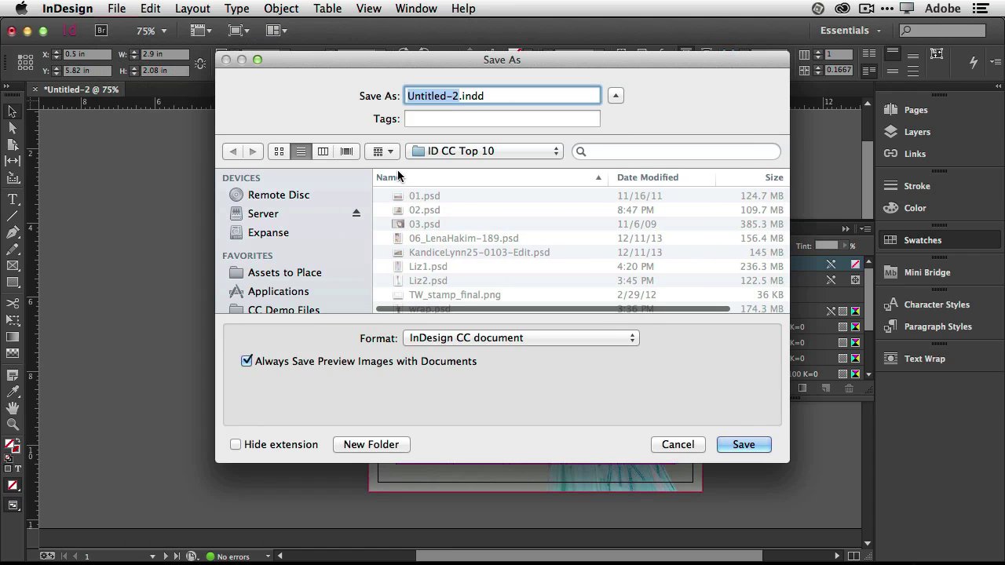
type("Mag")
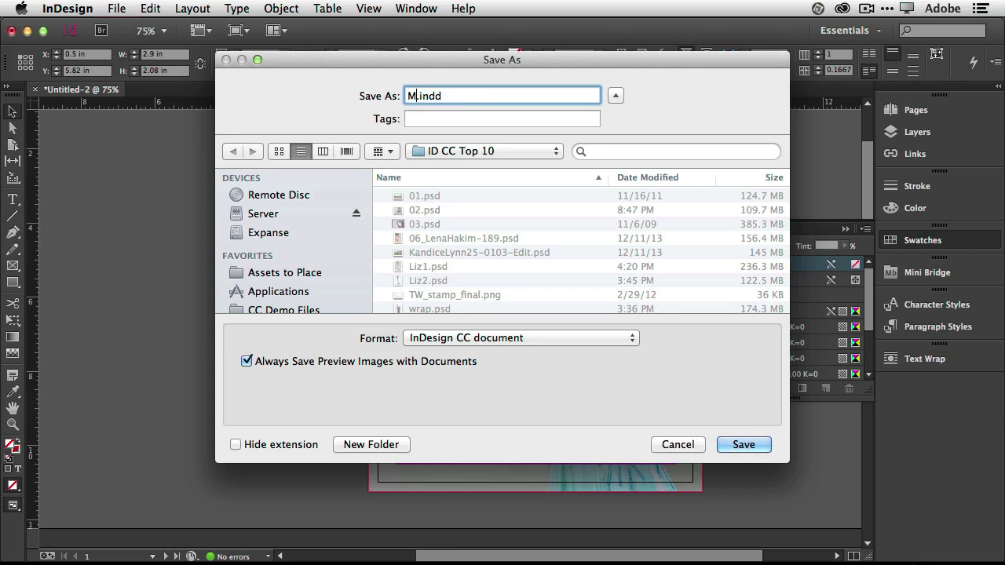
key("Return")
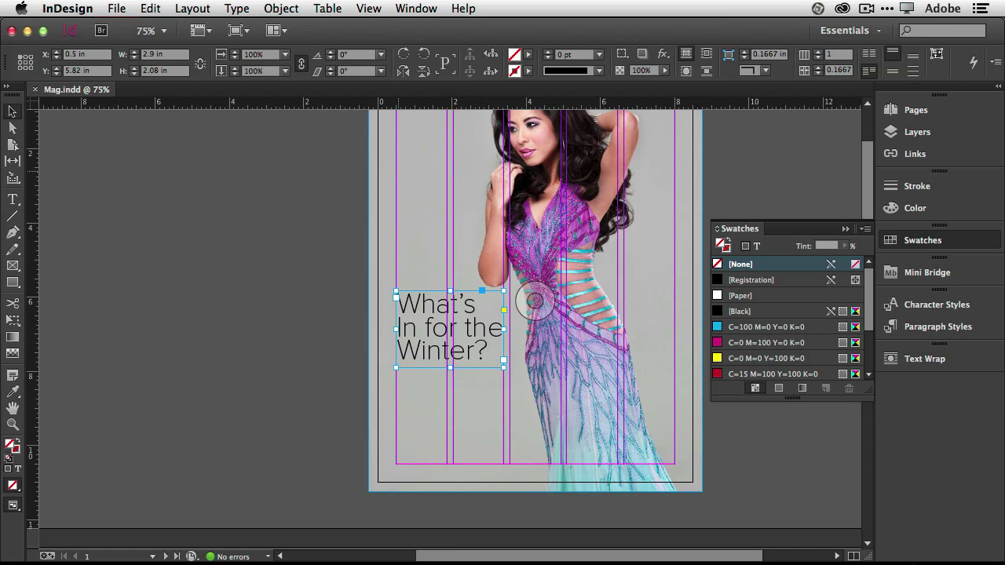
scroll(165, 163, "down", 3)
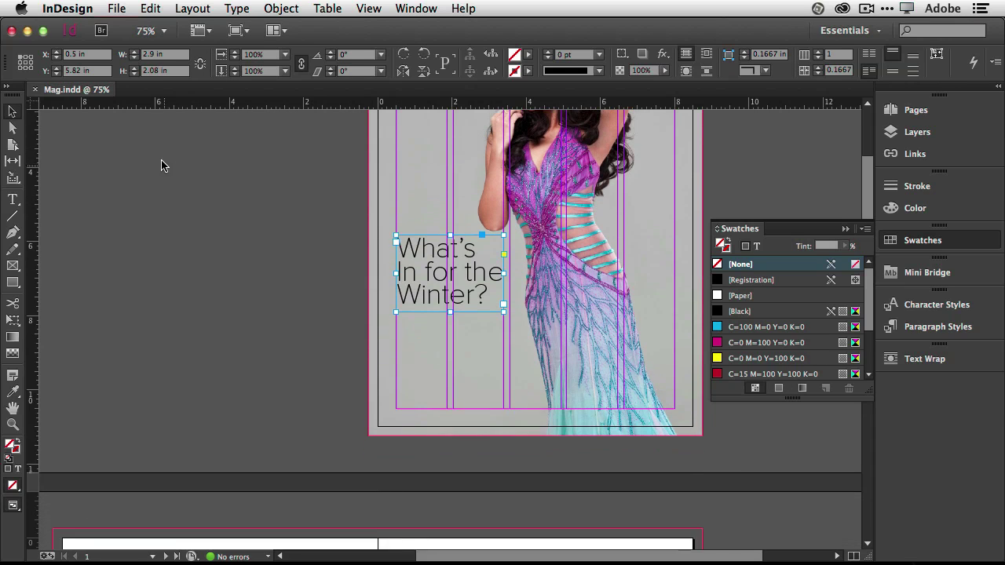
left_click(330, 191)
left_click(116, 8)
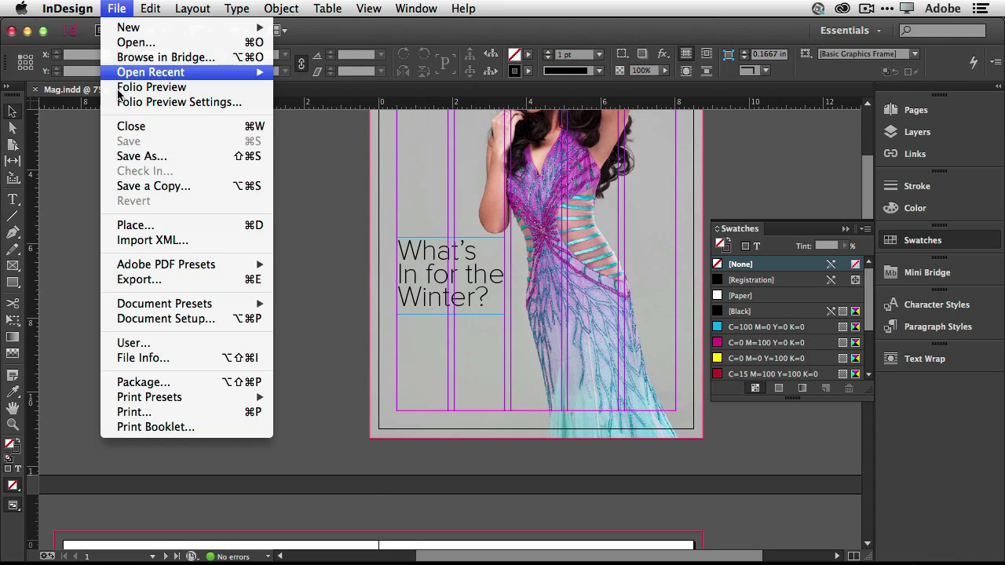
left_click(144, 281)
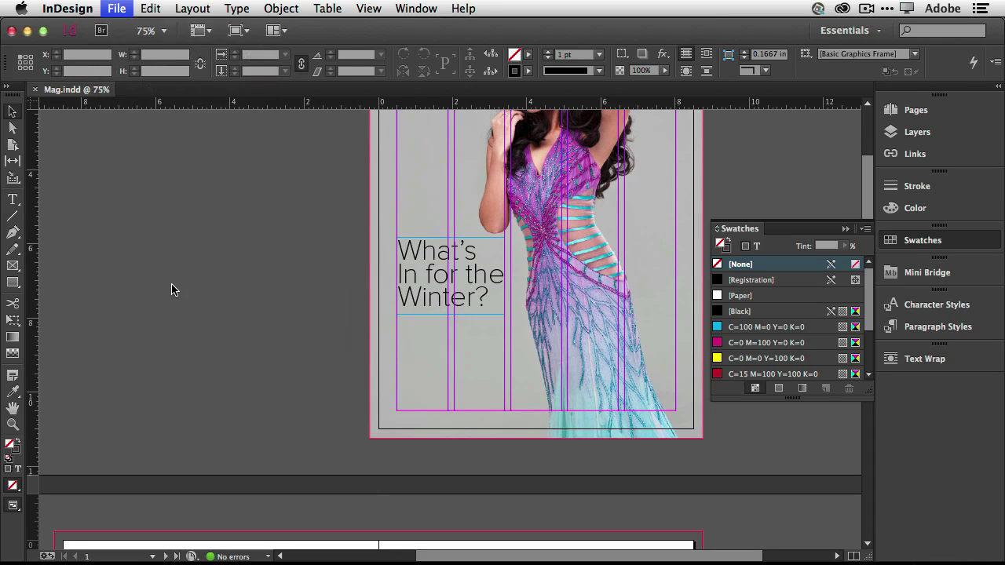
left_click(456, 367)
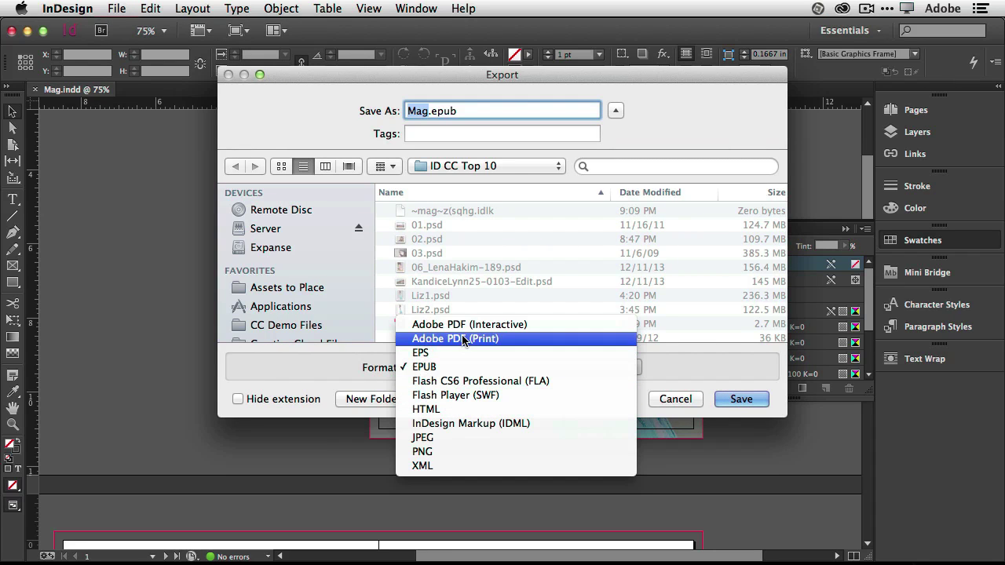
left_click(463, 340)
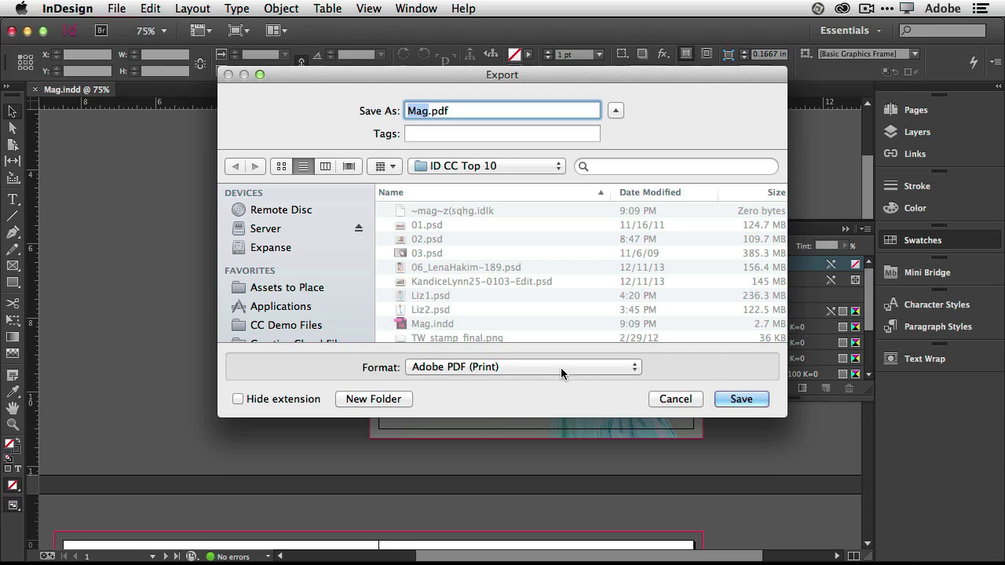
left_click(664, 400)
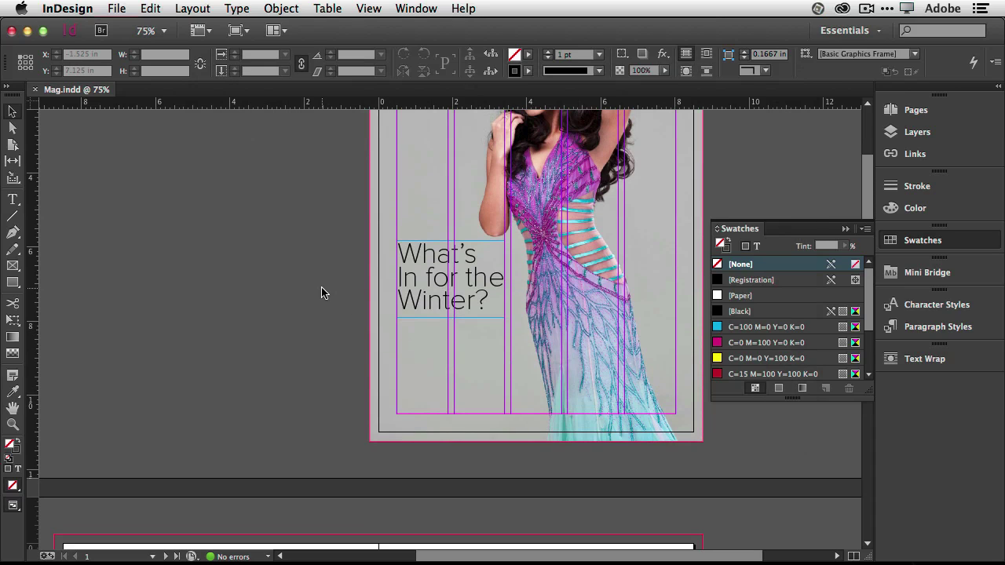
Package the magazine document to the Desktop as Mag Folder, copying fonts and linked graphics and updating the graphic links.
scroll(321, 292, "up", 2)
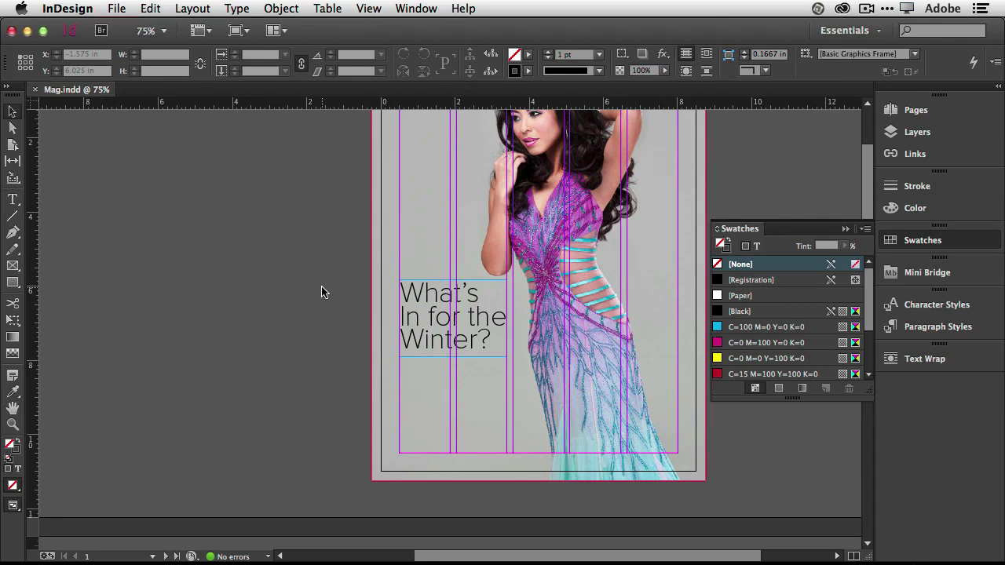
key("super+0")
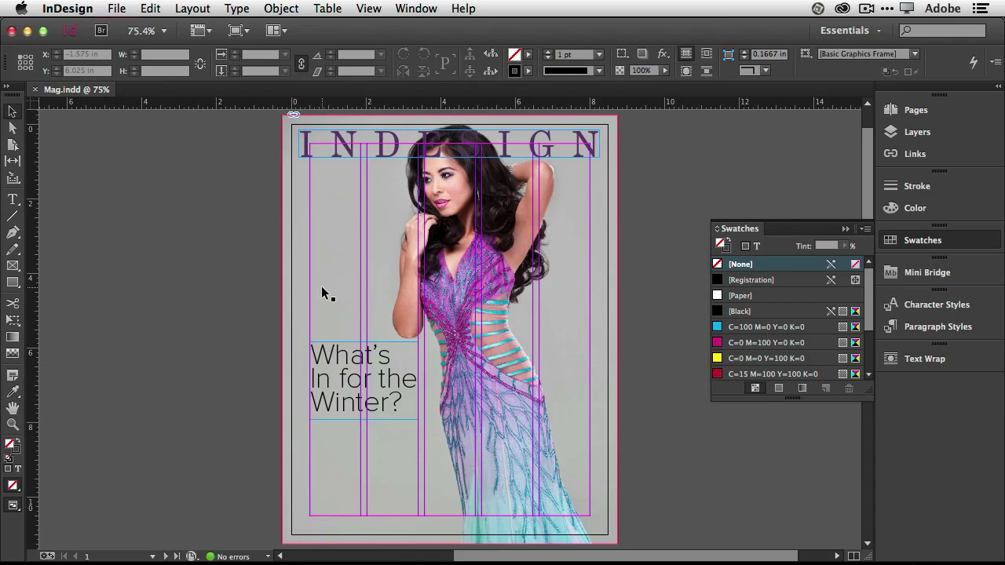
scroll(321, 291, "down", 1)
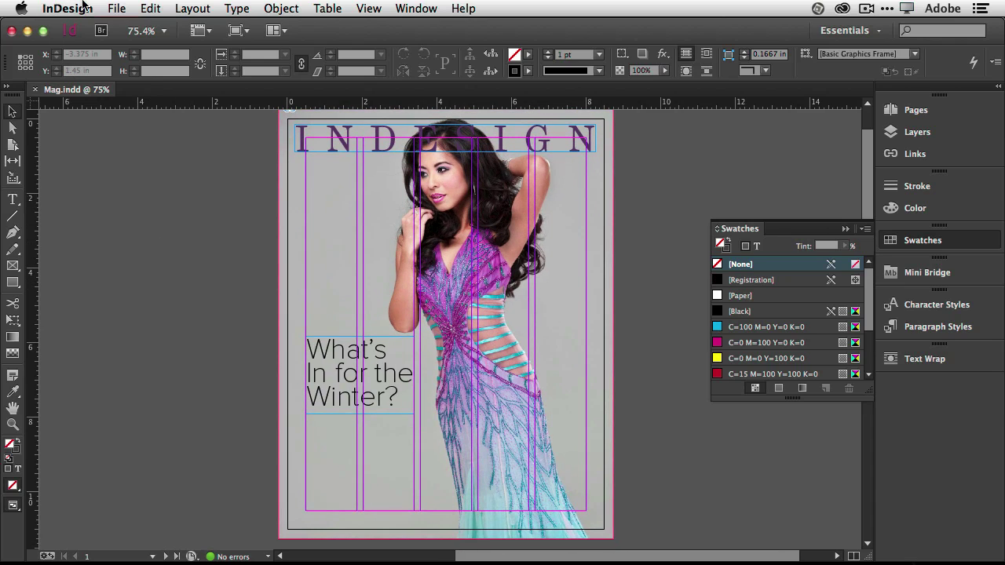
left_click(117, 8)
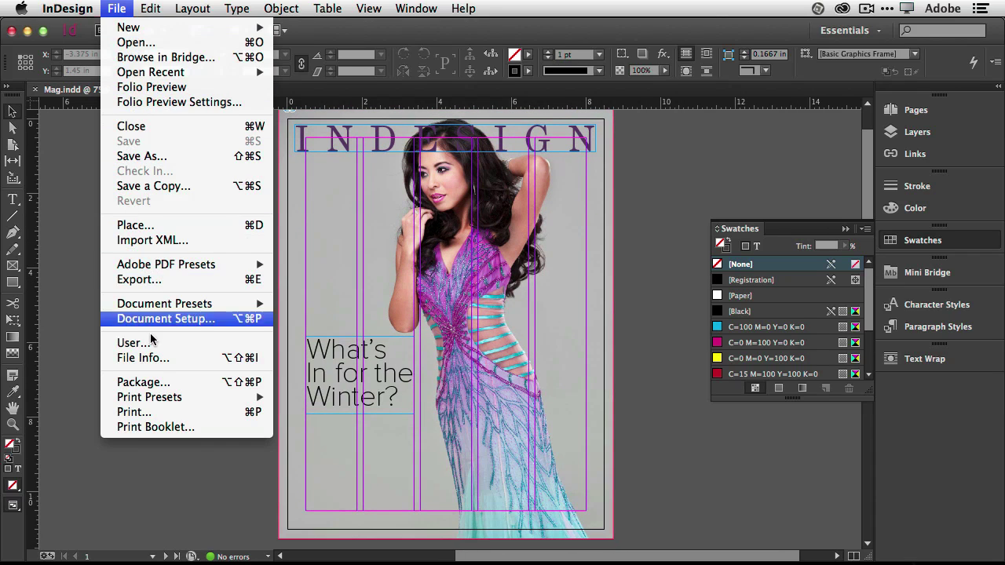
left_click(161, 382)
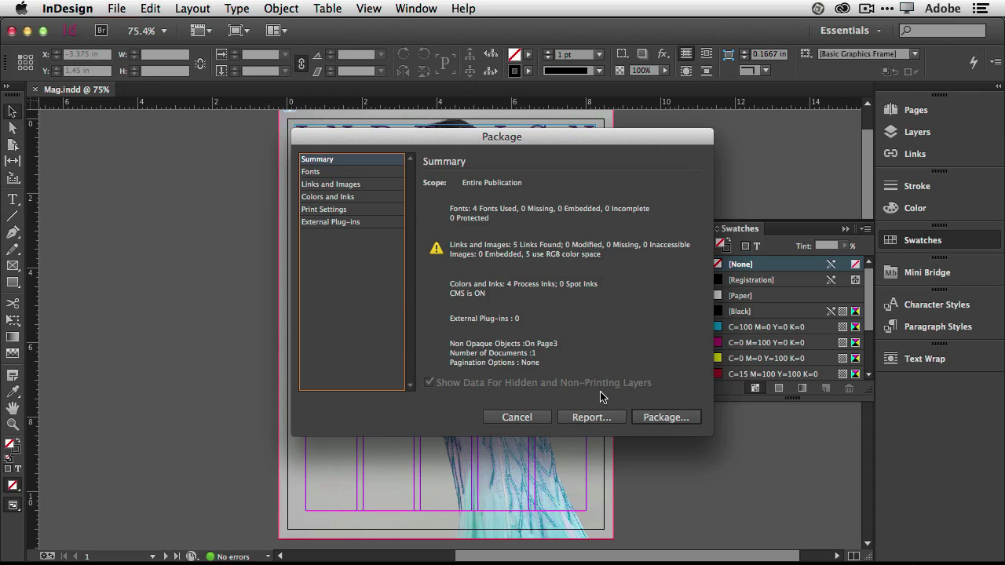
left_click(669, 417)
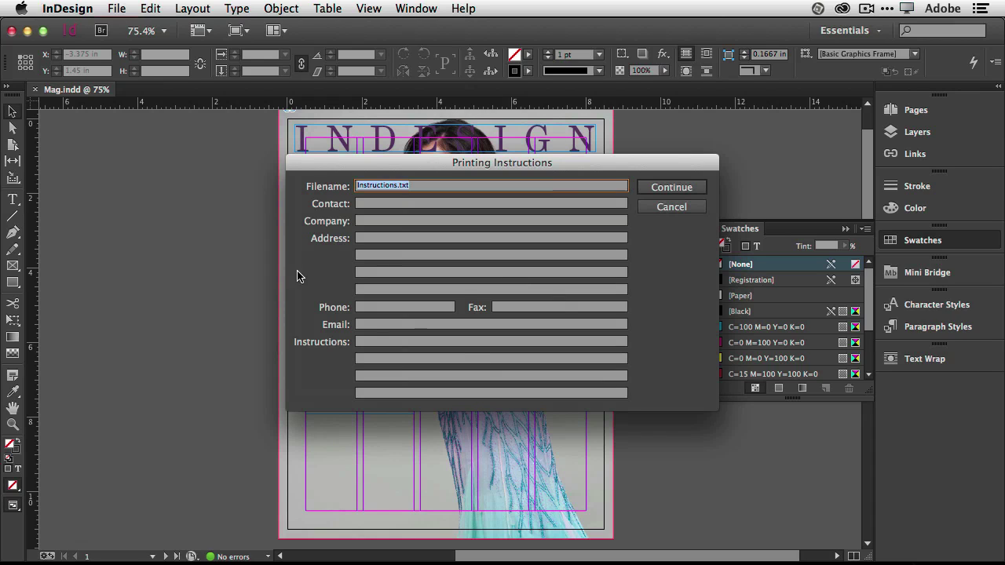
left_click(662, 188)
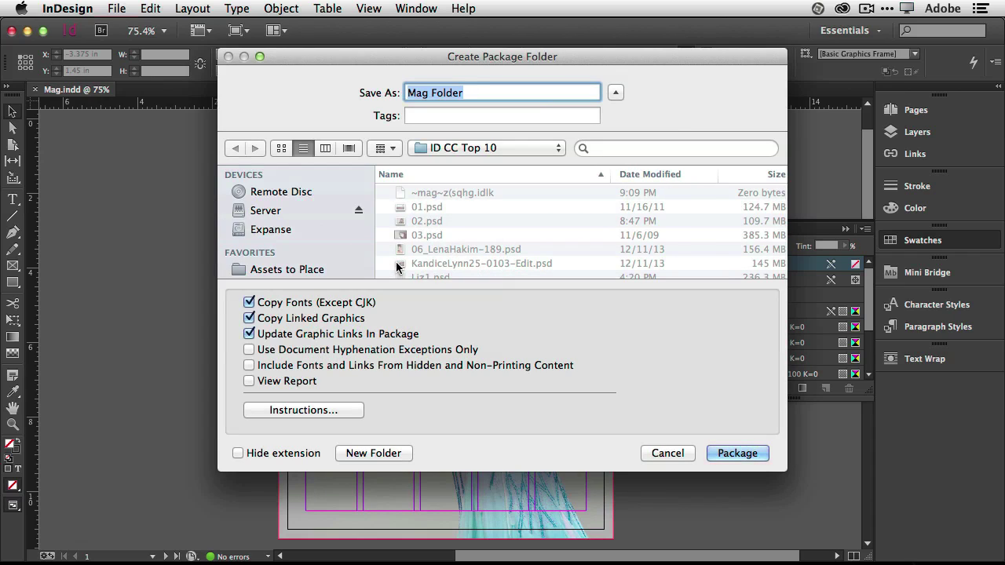
key("super+d")
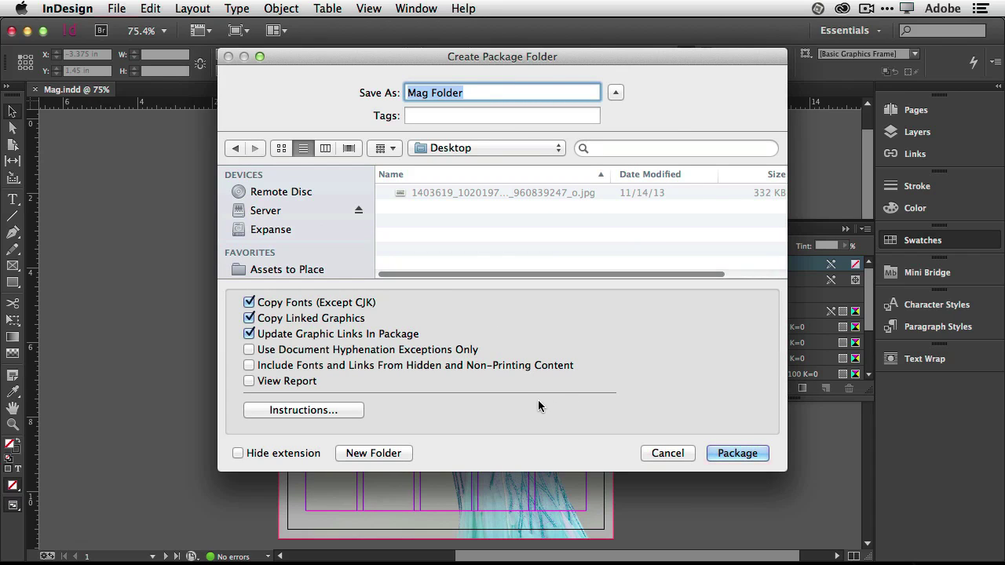
left_click(716, 454)
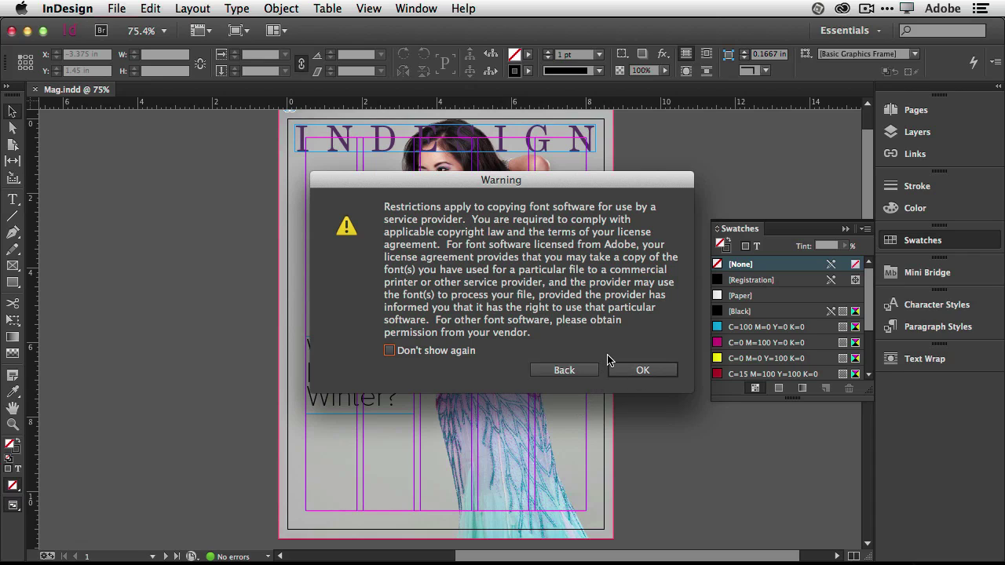
left_click(640, 369)
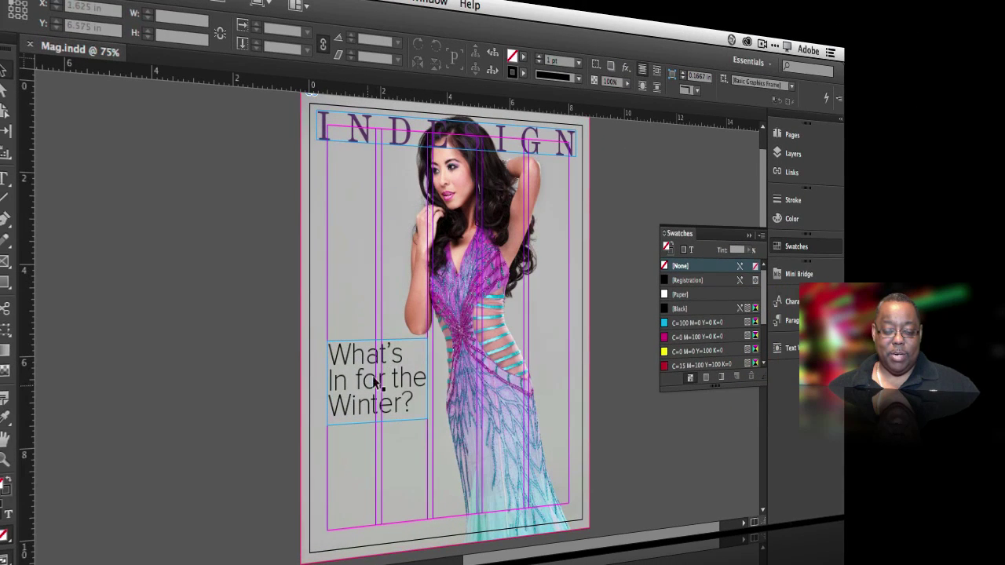
Show the document in Preview mode and review the layout of the cover and the inside pages.
left_click(408, 133)
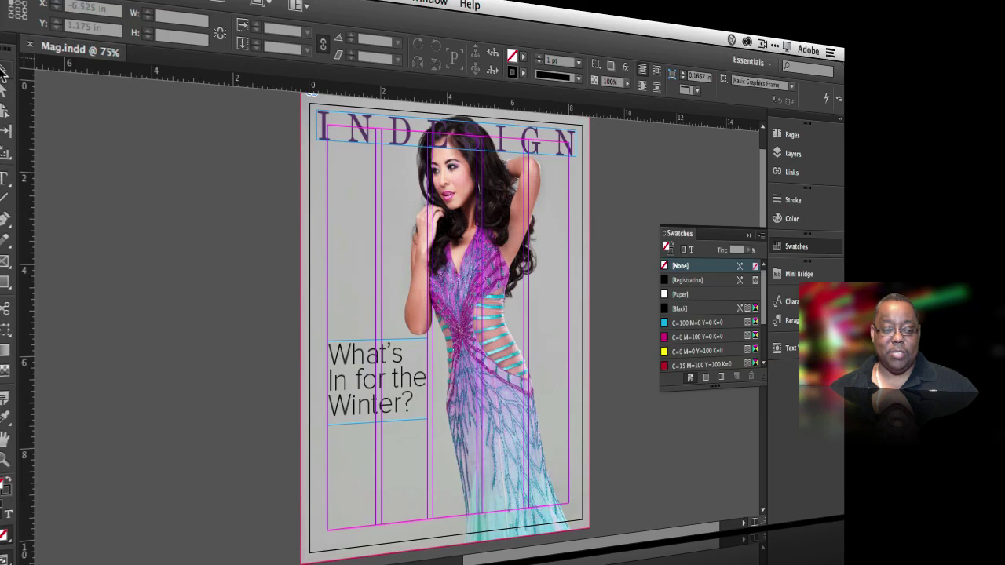
key("w")
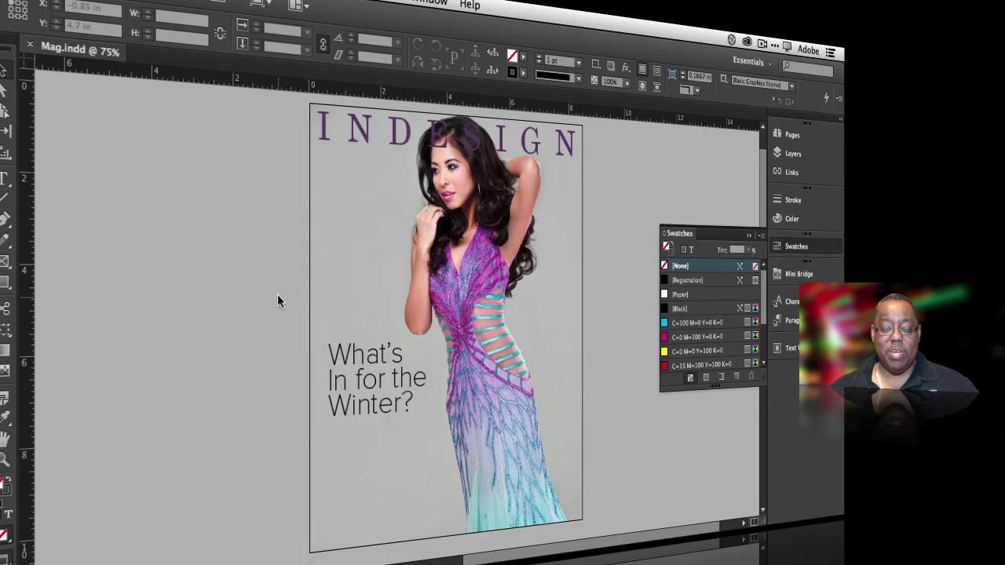
scroll(278, 301, "down", 10)
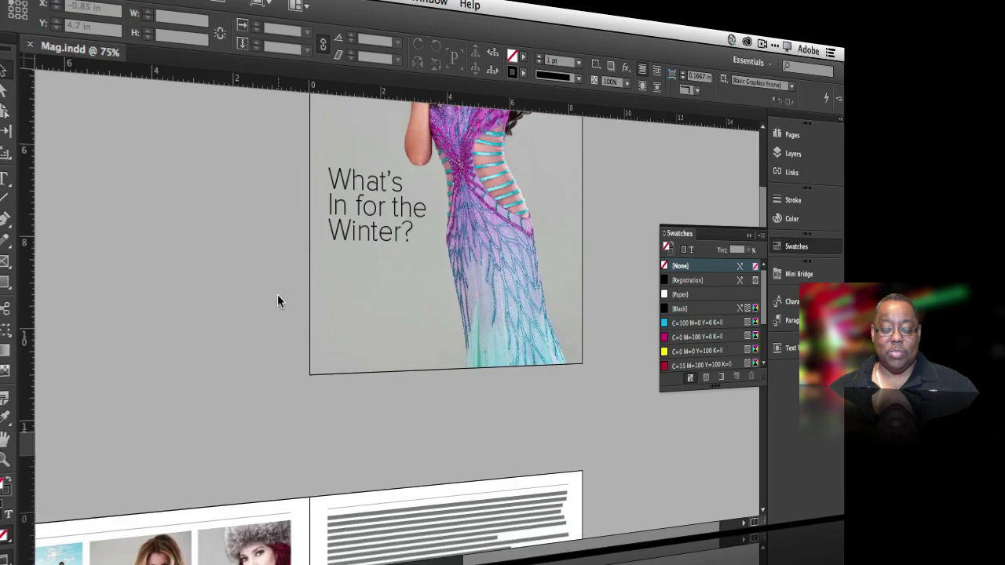
scroll(278, 301, "down", 9)
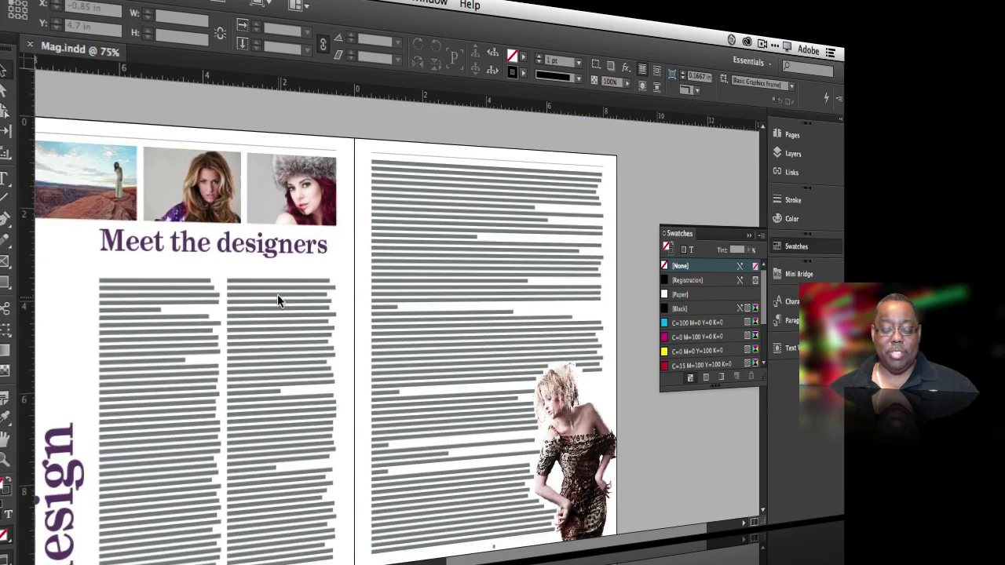
scroll(277, 302, "left", 3)
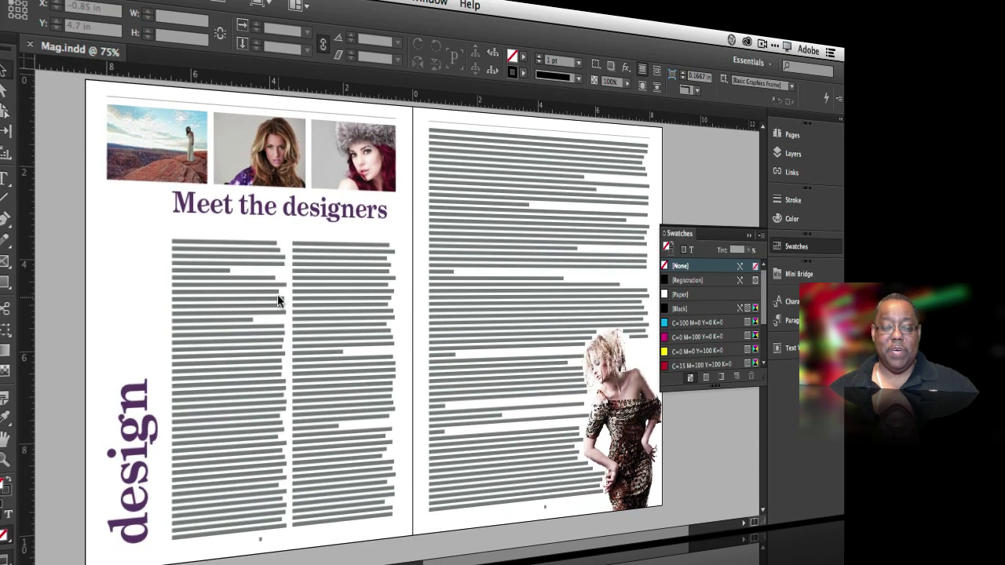
scroll(277, 301, "down", 12)
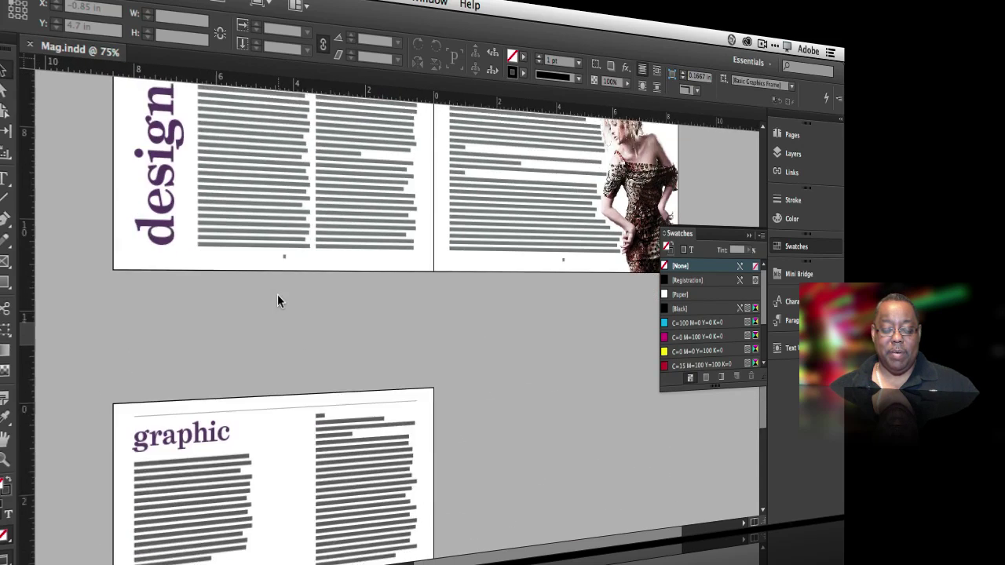
scroll(278, 301, "down", 2)
scroll(278, 300, "up", 20)
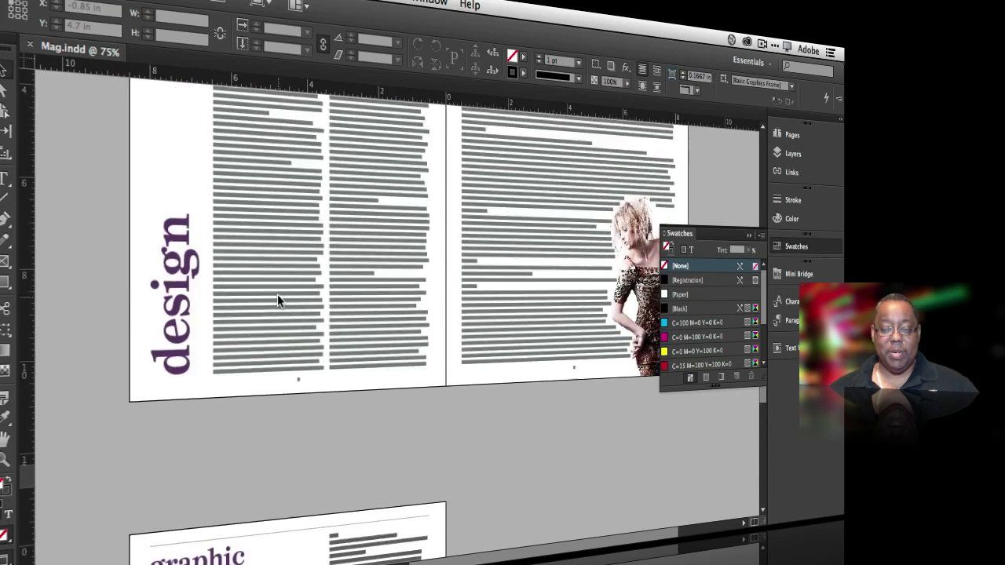
scroll(277, 294, "up", 1)
scroll(277, 295, "right", 3)
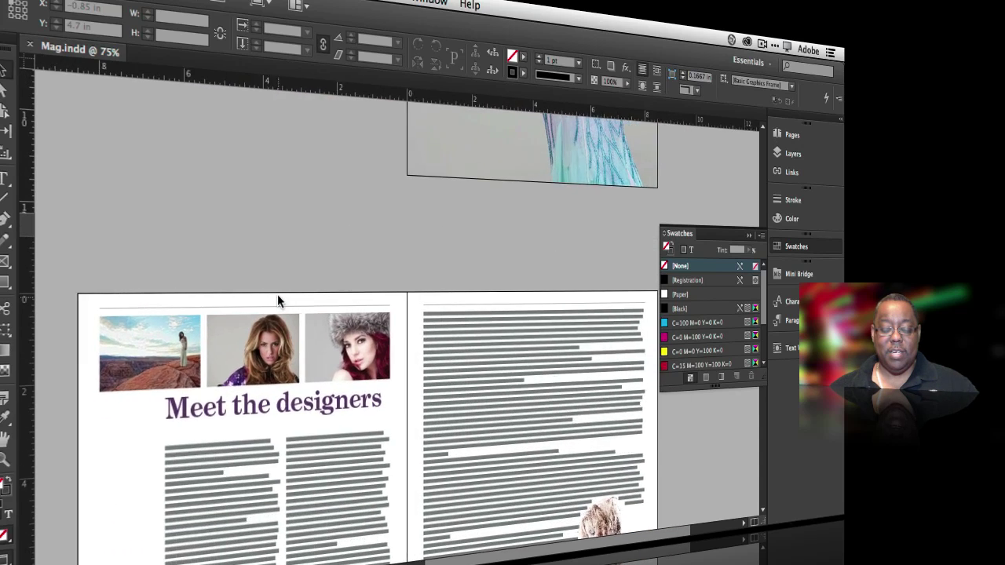
scroll(277, 294, "up", 7)
scroll(277, 294, "down", 9)
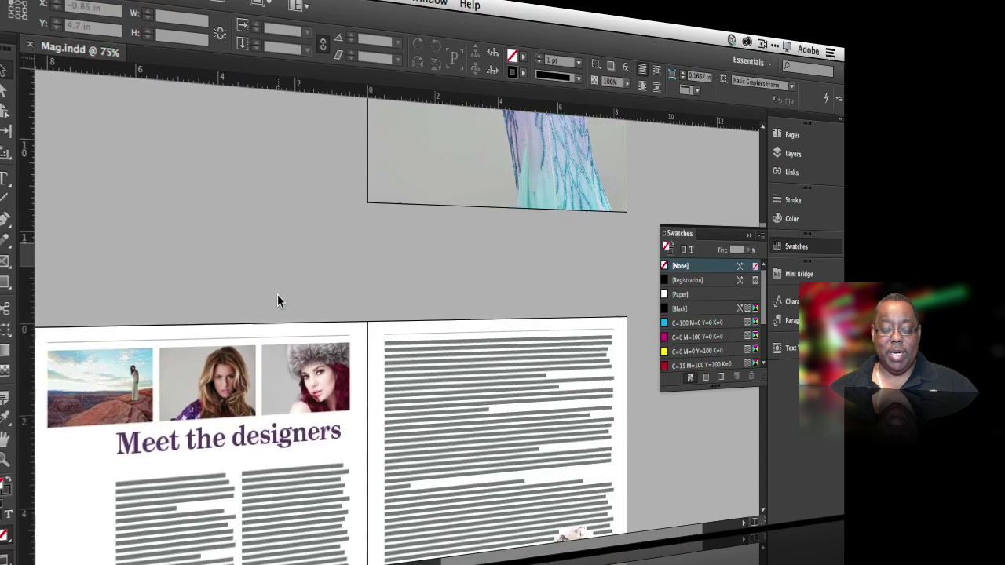
Narrow the text frame on the page facing "Meet the designers" to a width of 5.025 in, keeping its outer edge in place.
scroll(277, 294, "down", 5)
left_click(434, 315)
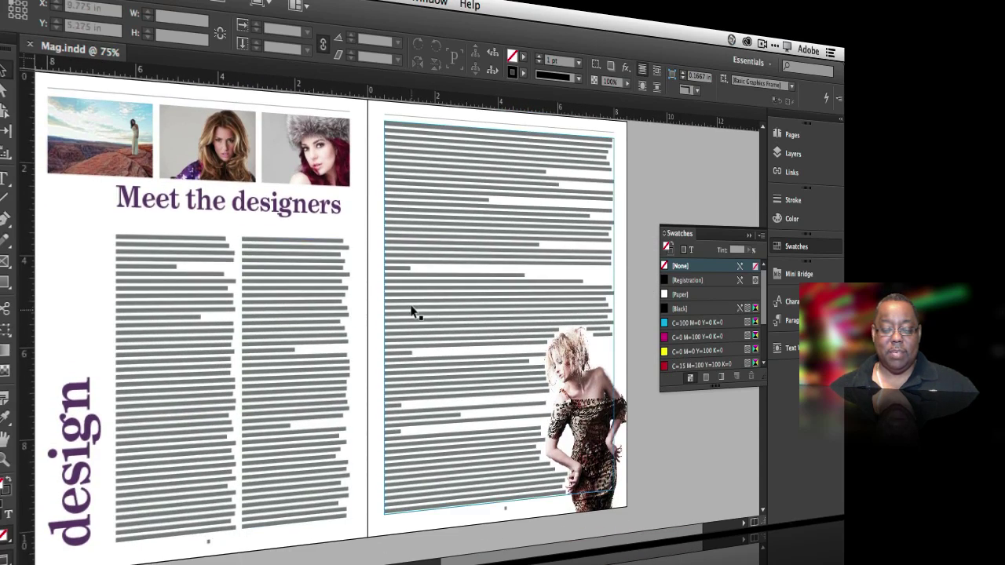
left_click_drag(383, 318, 467, 318)
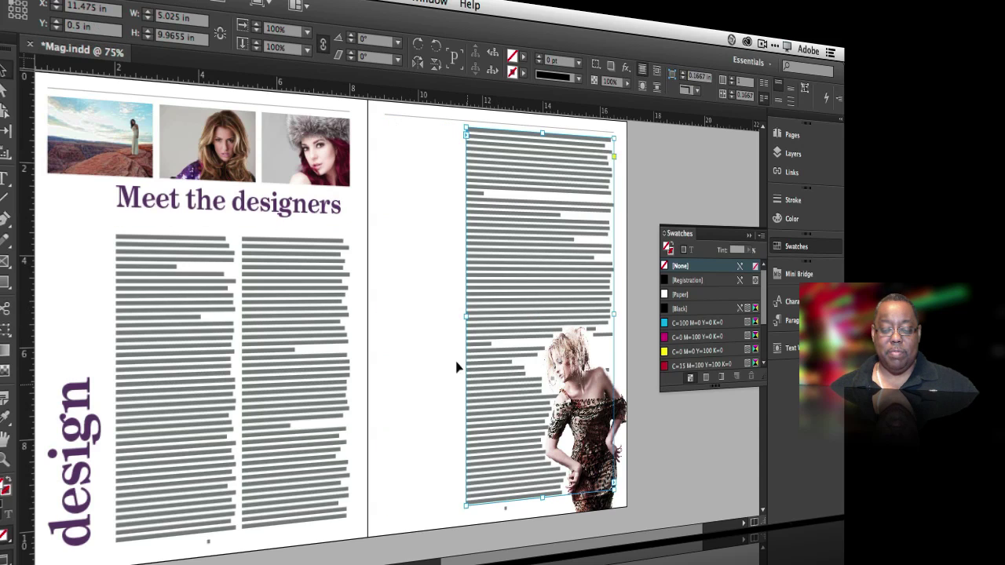
left_click(384, 172)
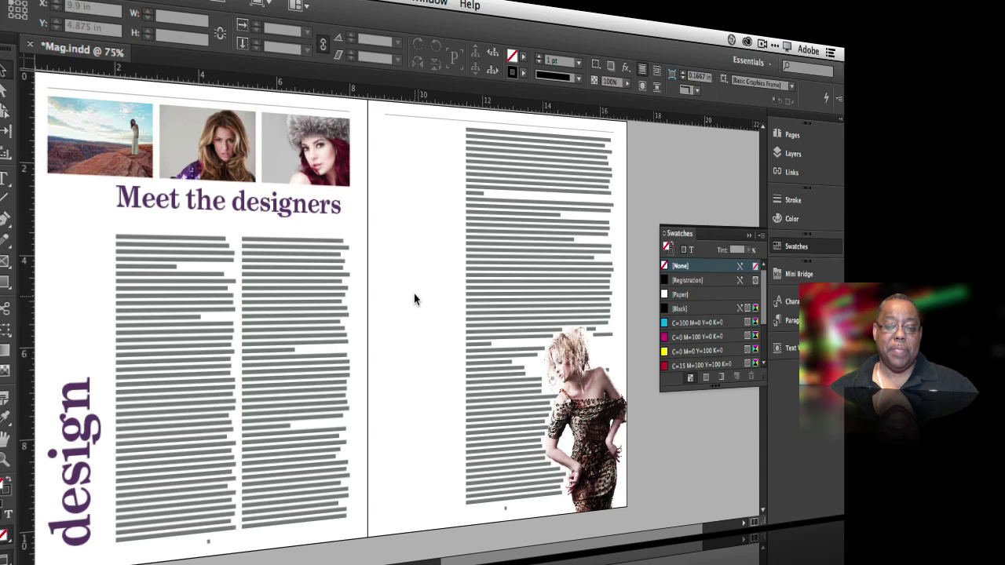
Reshape the long text column on the "graphic" page into a wide frame across the lower page, 7.5133 in wide and 6.275 in high.
scroll(413, 295, "down", 5)
scroll(414, 297, "down", 5)
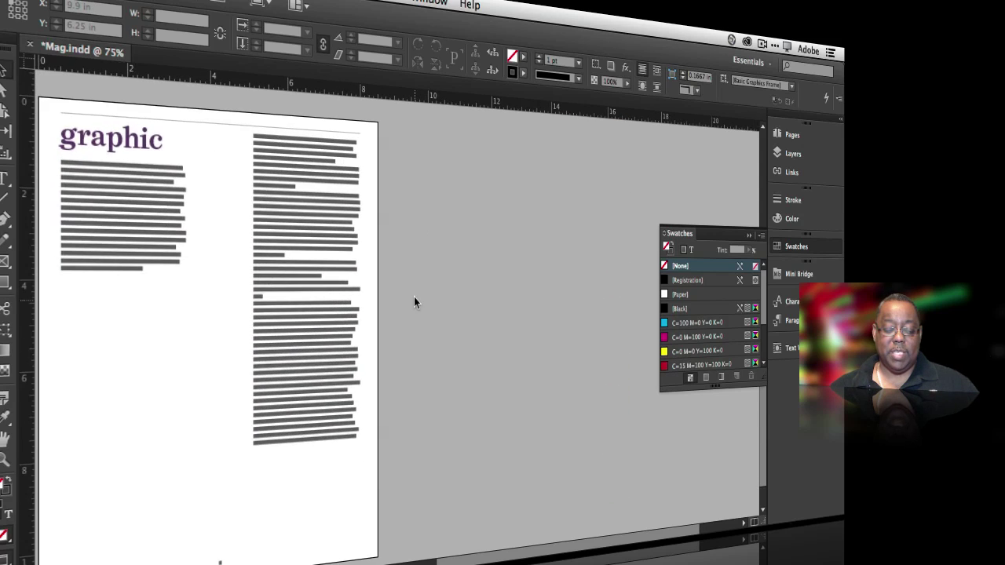
left_click(306, 391)
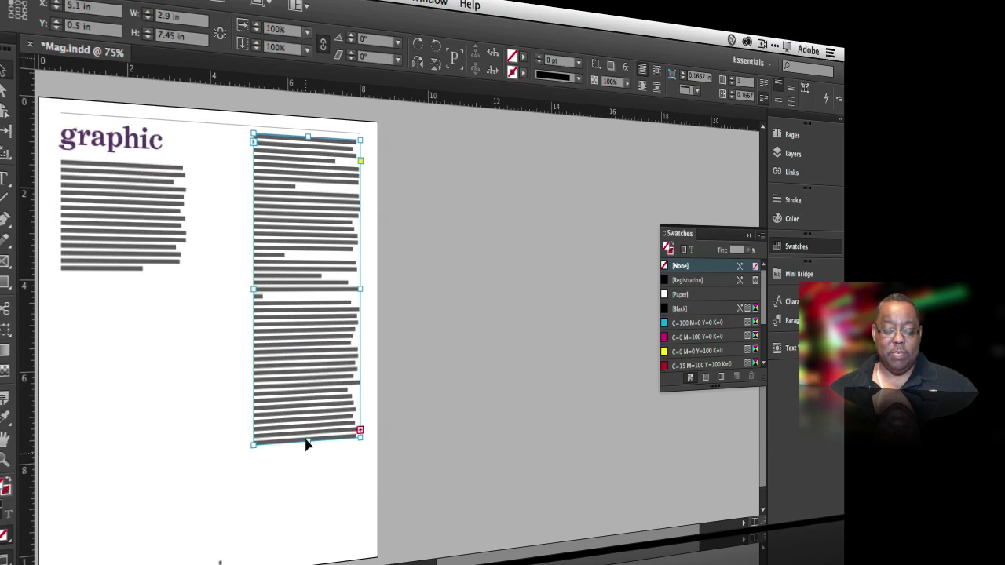
left_click_drag(307, 441, 306, 547)
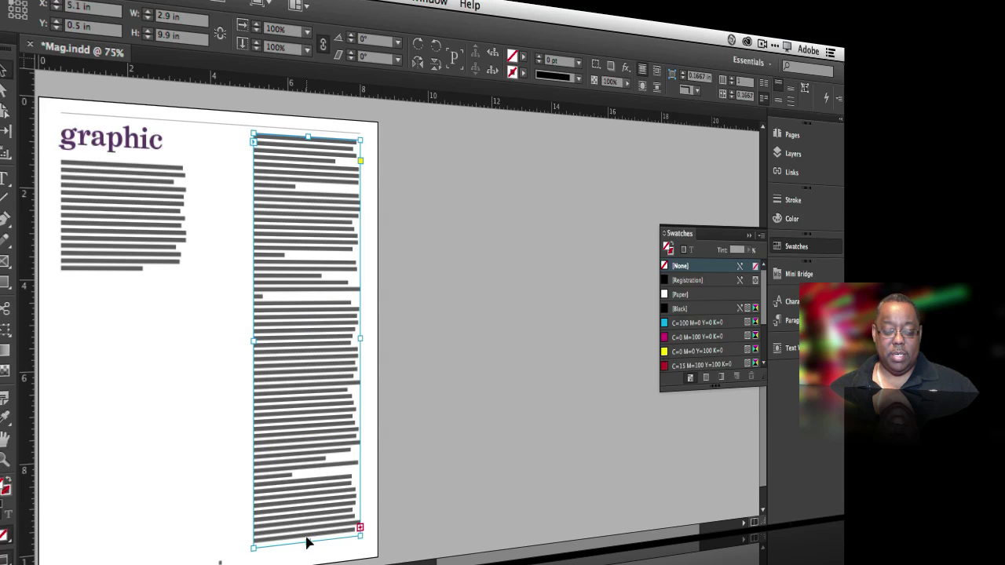
left_click_drag(308, 540, 308, 552)
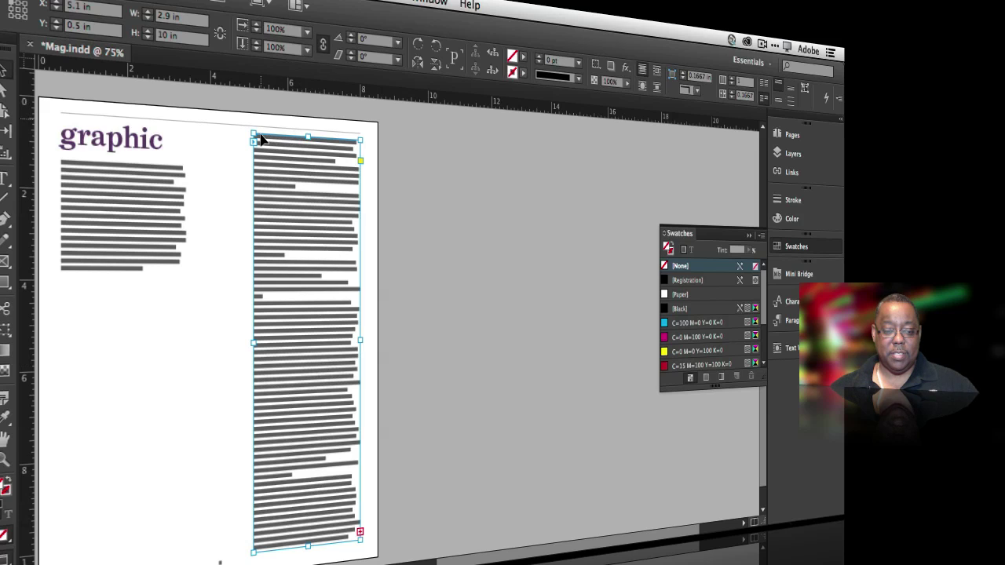
left_click_drag(253, 134, 61, 287)
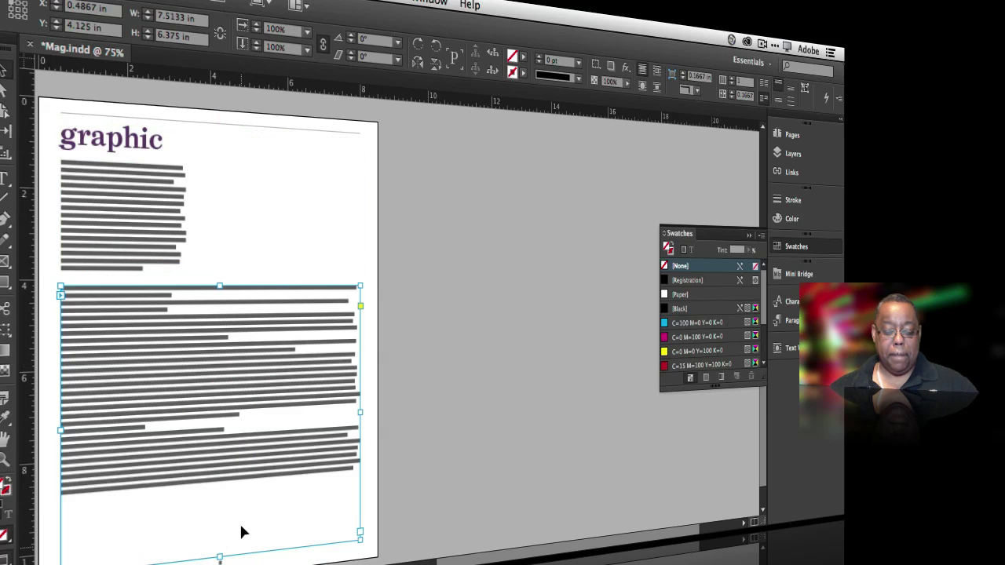
mouse_move(219, 555)
left_mouse_down()
mouse_move(220, 496)
mouse_move(220, 552)
left_mouse_up()
Widen the text frame under the "graphic" heading to 7.5 in and shorten it to a height of 1.1 in.
left_click(164, 264)
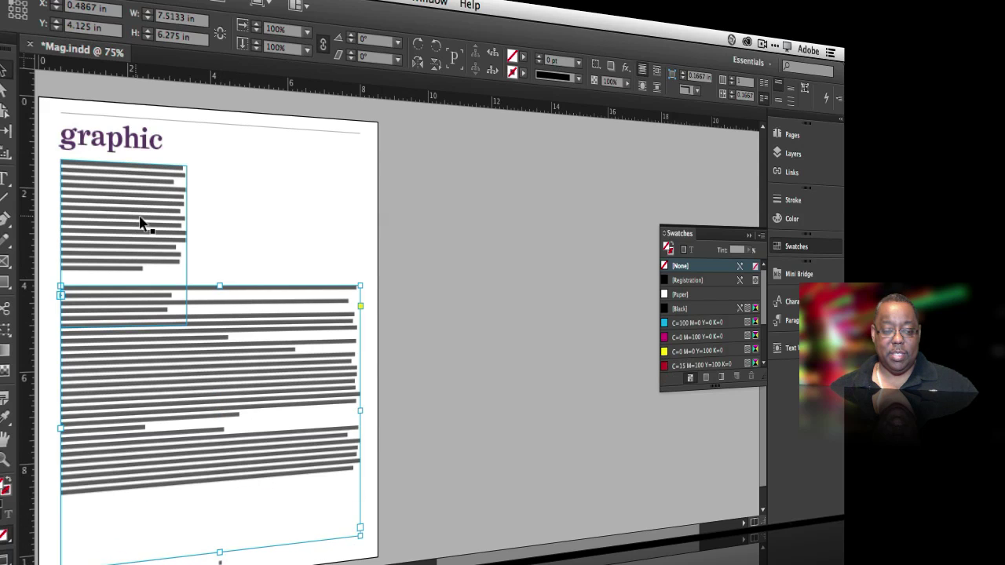
left_click_drag(187, 271, 361, 262)
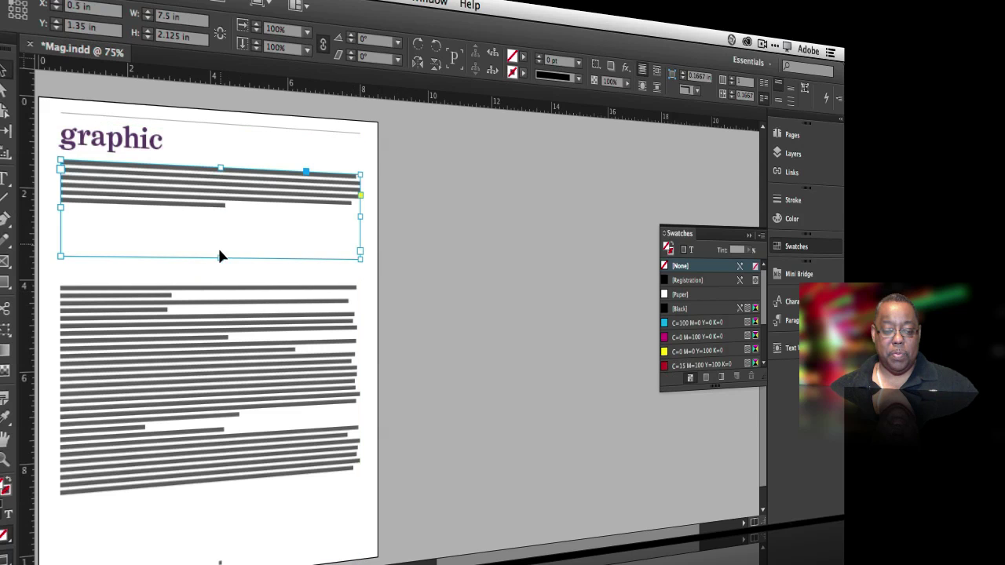
left_click_drag(220, 257, 221, 206)
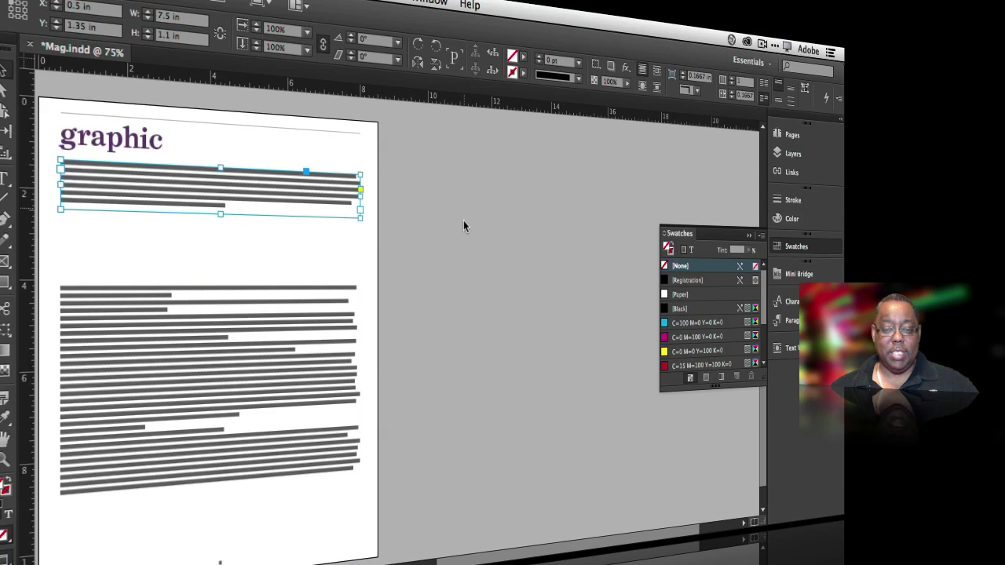
scroll(463, 220, "up", 5)
scroll(463, 221, "up", 10)
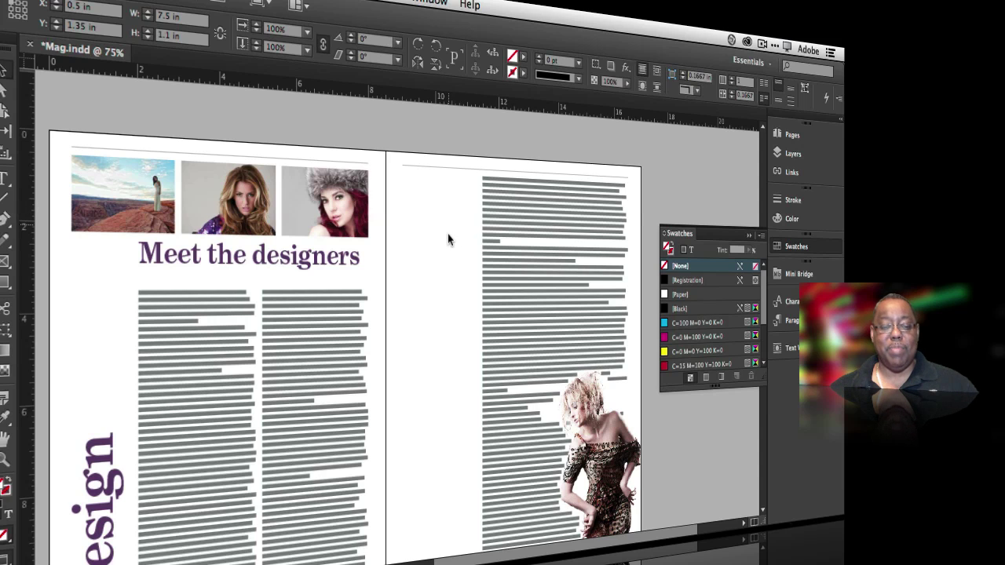
scroll(447, 234, "up", 2)
scroll(448, 234, "up", 12)
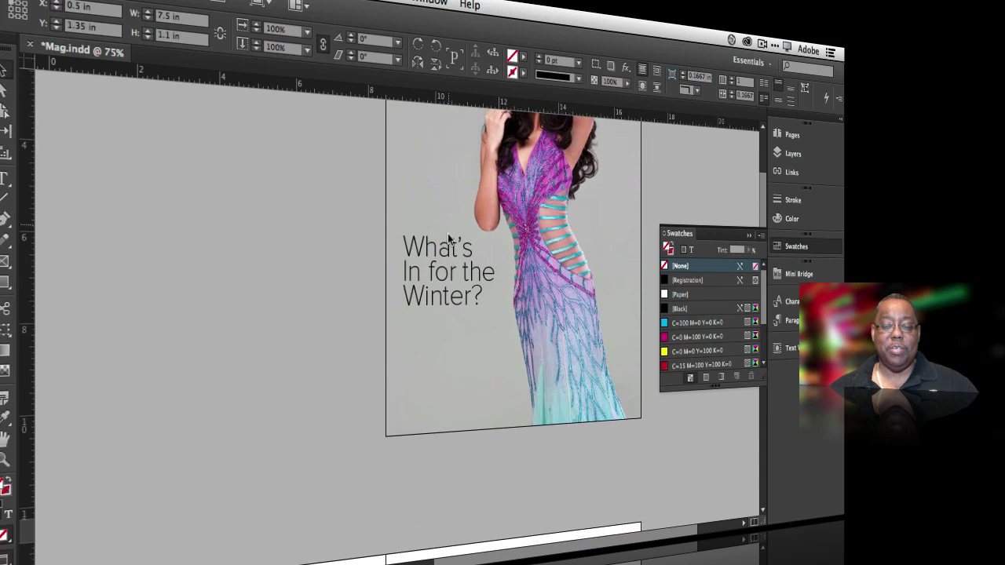
scroll(448, 234, "up", 5)
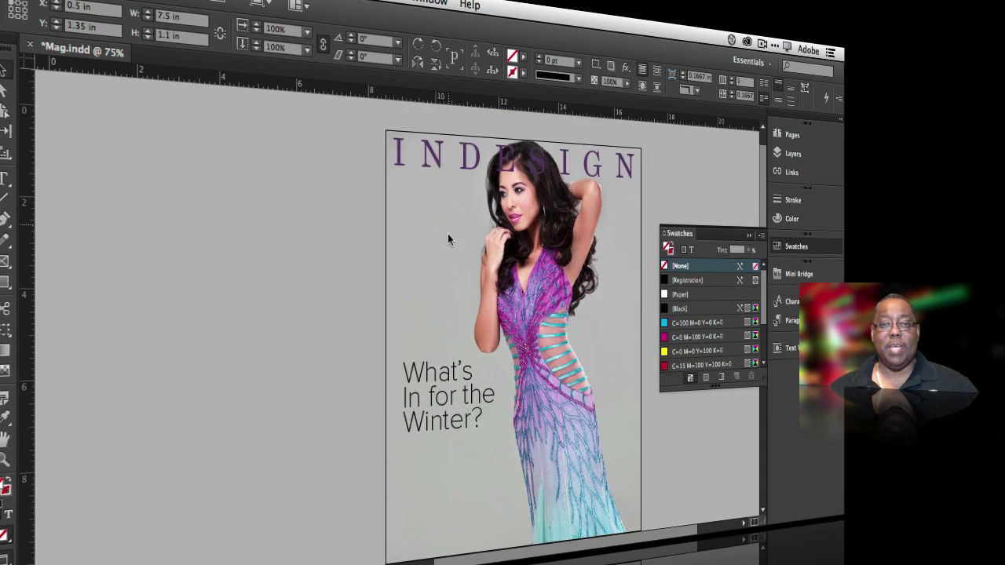